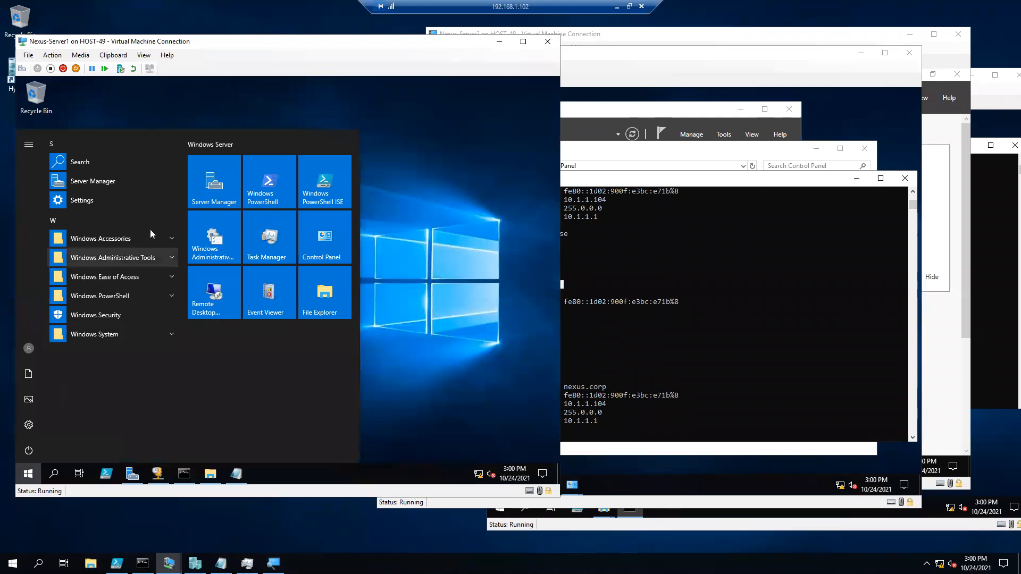
On Nexus-Server1, open Server Manager and Windows PowerShell ISE, and accept reopening the files from the previous session.
{"action": "left_click", "coordinate": [208, 183]}
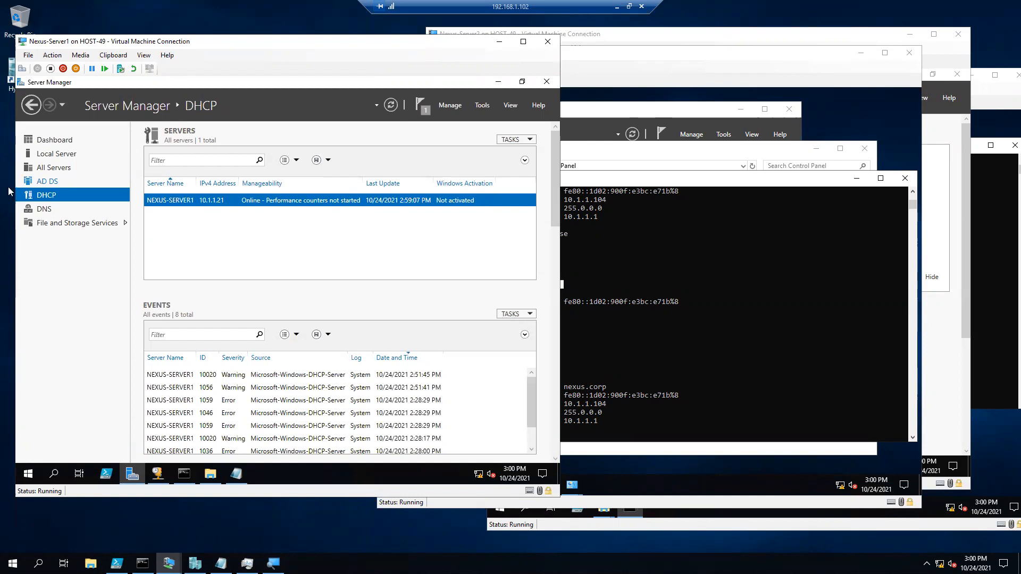
{"action": "key", "text": "alt+Tab"}
{"action": "key", "text": "alt+Tab"}
{"action": "left_click", "coordinate": [109, 472]}
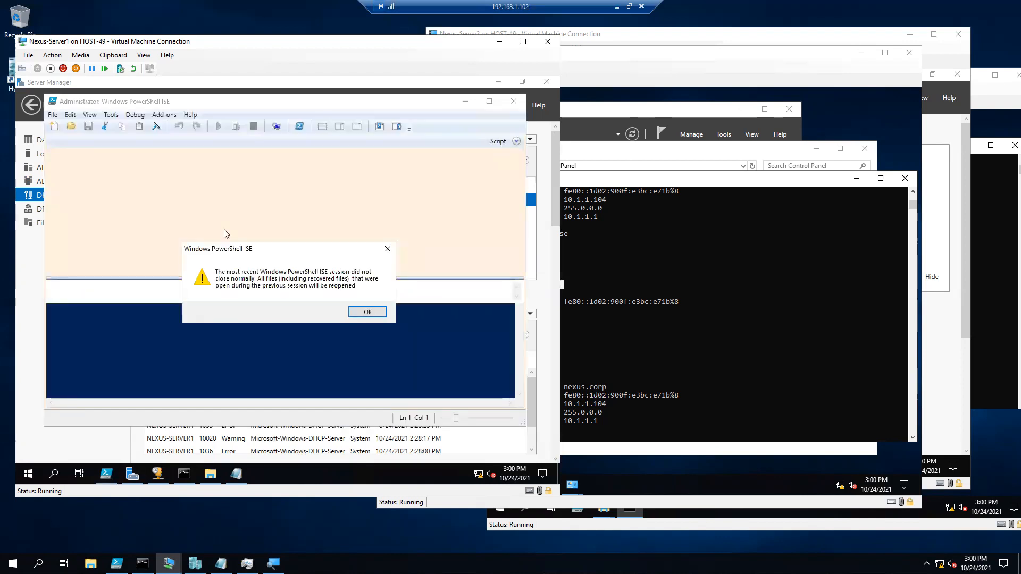
{"action": "left_click", "coordinate": [366, 312]}
Change the feature name in the recovered script to DNS and run Add-WindowsFeature DNS -IncludeManagementTools.
{"action": "key", "text": "Left"}
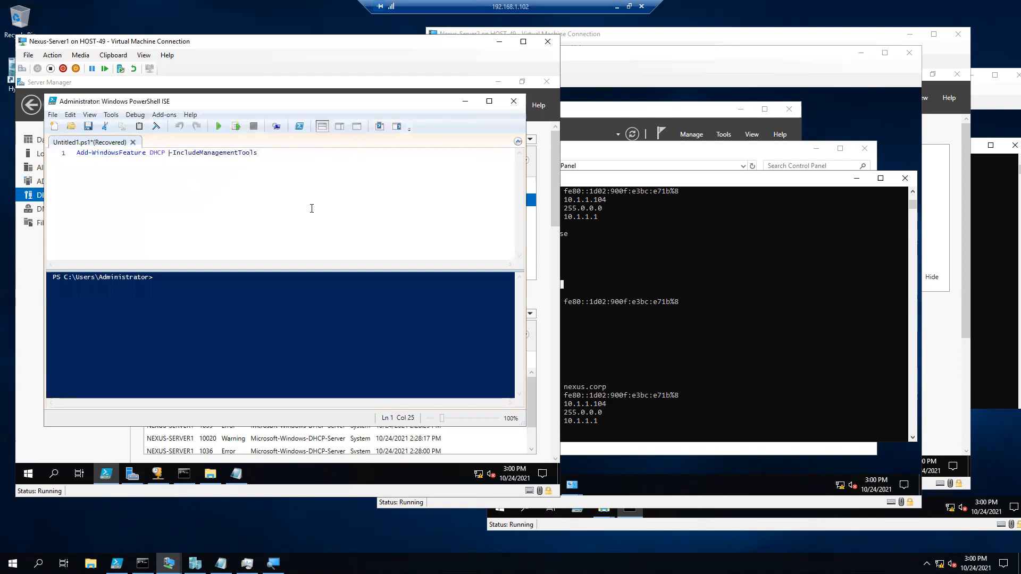
{"action": "key", "text": "BackSpace"}
{"action": "key", "text": "BackSpace"}
{"action": "key", "text": "BackSpace"}
{"action": "type", "text": "NS"}
{"action": "left_click", "coordinate": [219, 126]}
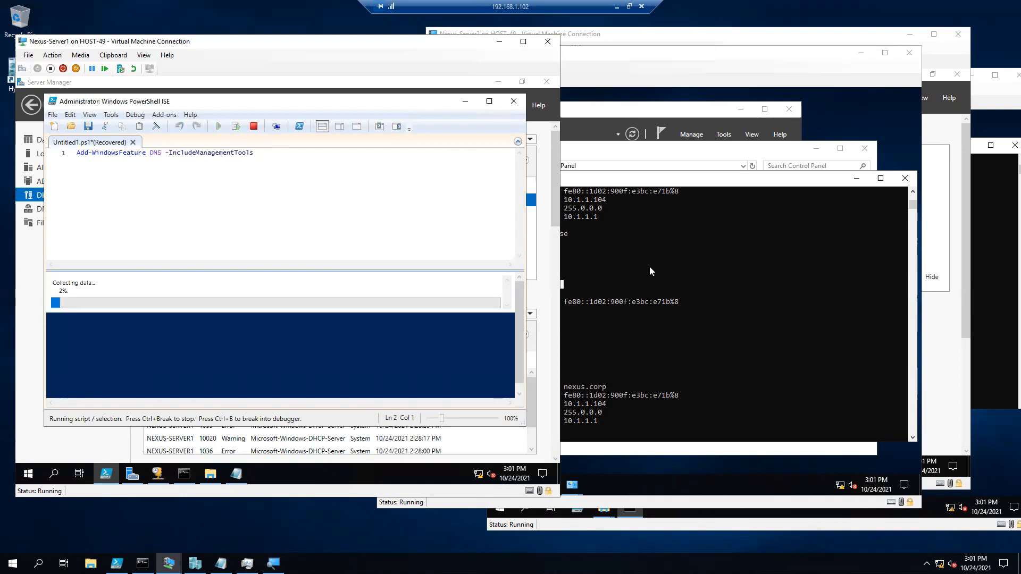
Switch to the Nexus-Server2 virtual machine, minimize the dhcp folder window and open Windows PowerShell ISE.
{"action": "left_click", "coordinate": [674, 33]}
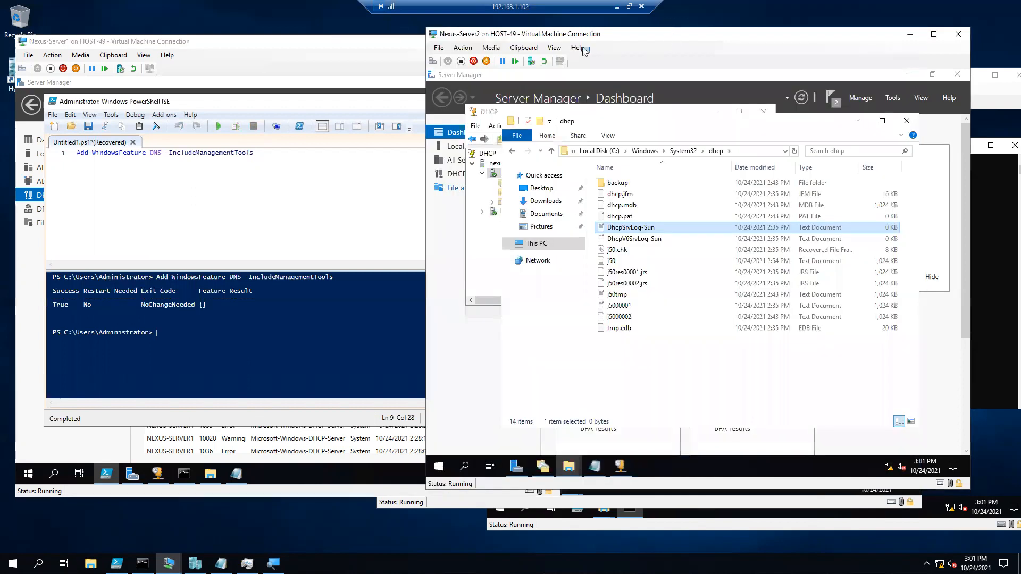
{"action": "left_click", "coordinate": [858, 120]}
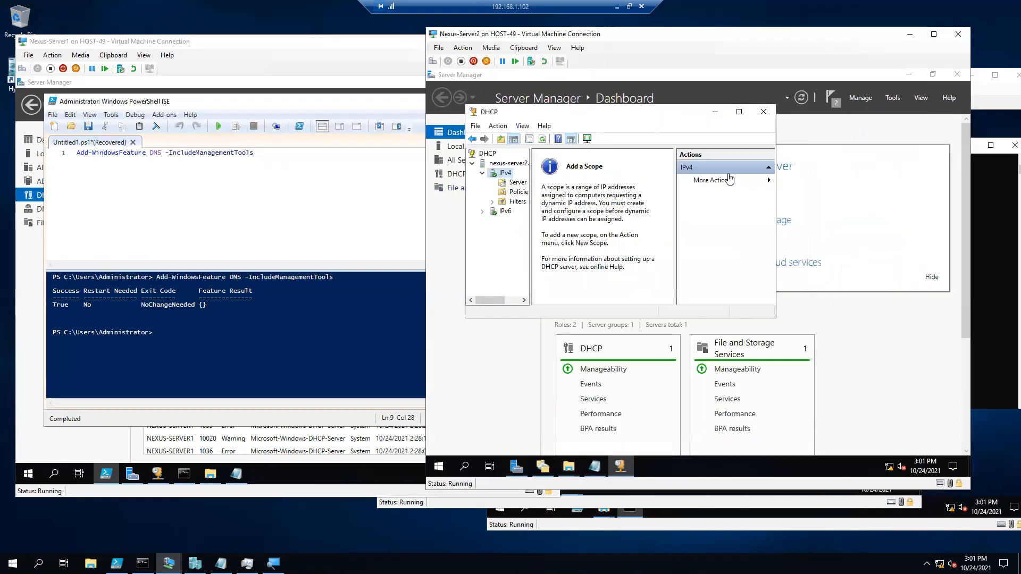
{"action": "left_click", "coordinate": [441, 468]}
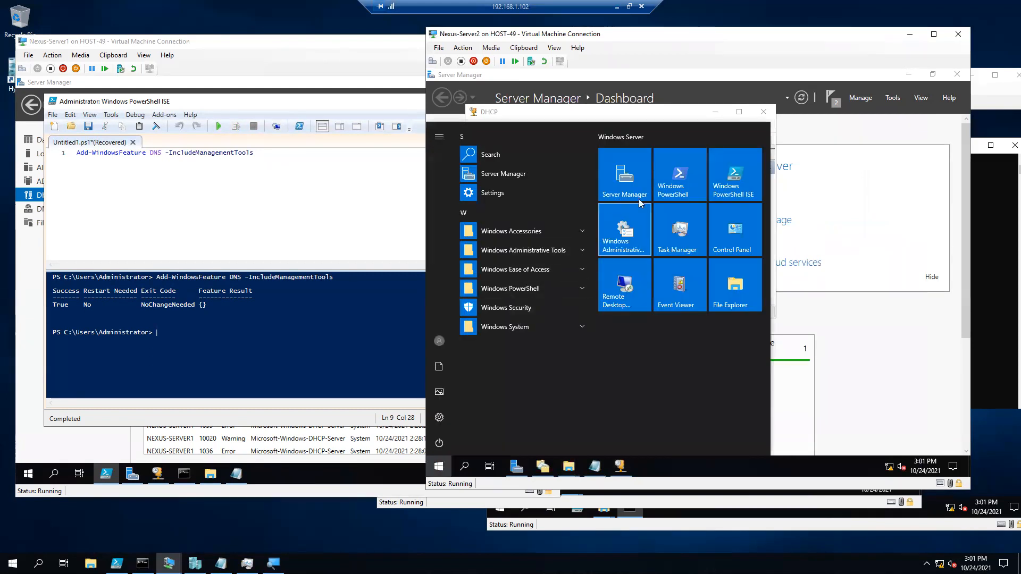
{"action": "left_click", "coordinate": [716, 188]}
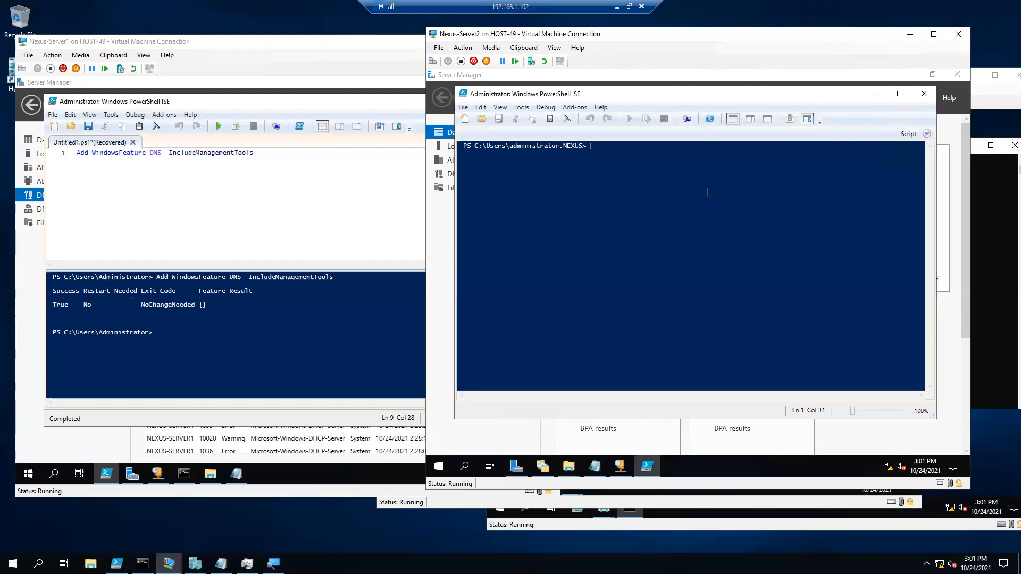
Run add-windowsfeature DNS -IncludeManagementTools in the PowerShell console on Nexus-Server2.
{"action": "type", "text": "in"}
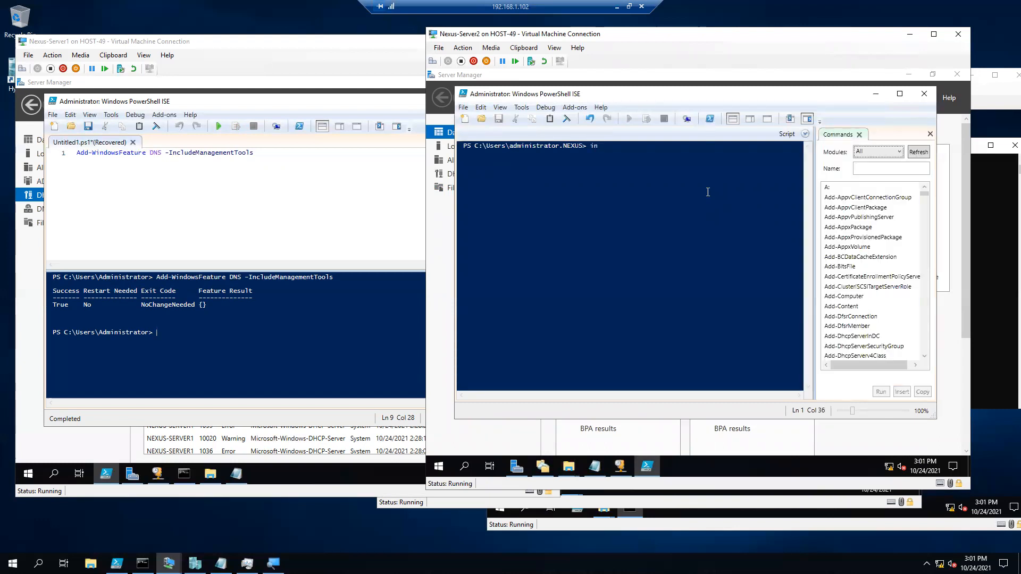
{"action": "key", "text": "BackSpace"}
{"action": "key", "text": "BackSpace"}
{"action": "type", "text": "add-windoe"}
{"action": "key", "text": "BackSpace"}
{"action": "type", "text": "wsfeature"}
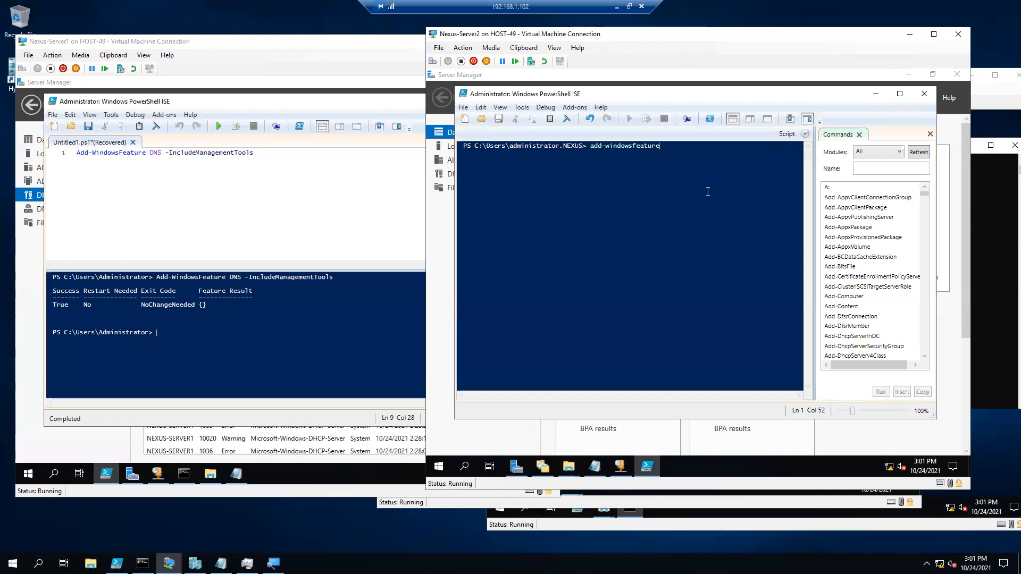
{"action": "type", "text": " DNS -in"}
{"action": "key", "text": "Down"}
{"action": "key", "text": "Return"}
{"action": "key", "text": "Return"}
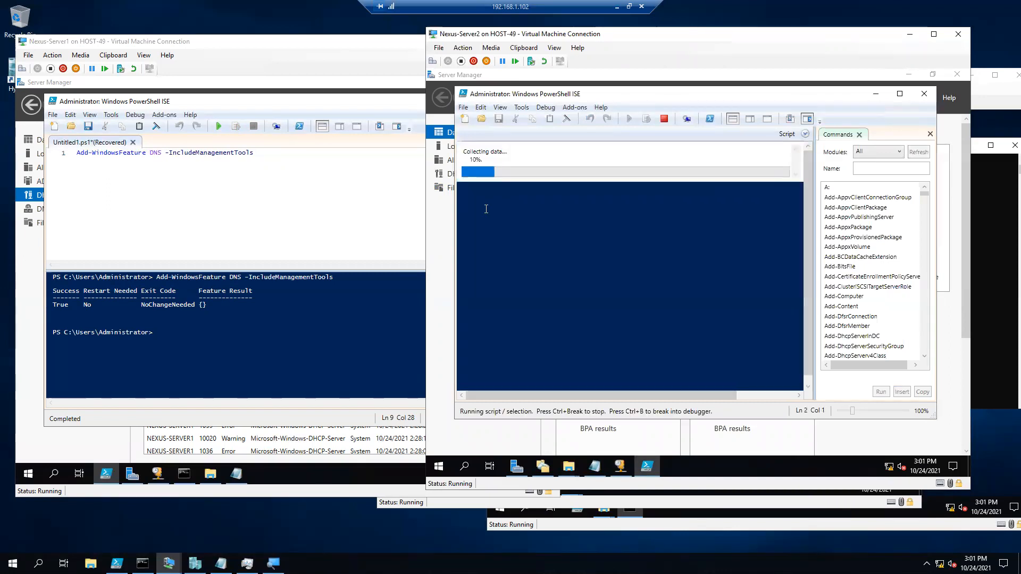
On Nexus-Server1, launch DNS Manager with dnsmgmt.msc and display the forward lookup zones of NEXUS-SERVER1.
{"action": "left_click", "coordinate": [174, 311]}
{"action": "type", "text": "dnsmgmt.msc"}
{"action": "key", "text": "Return"}
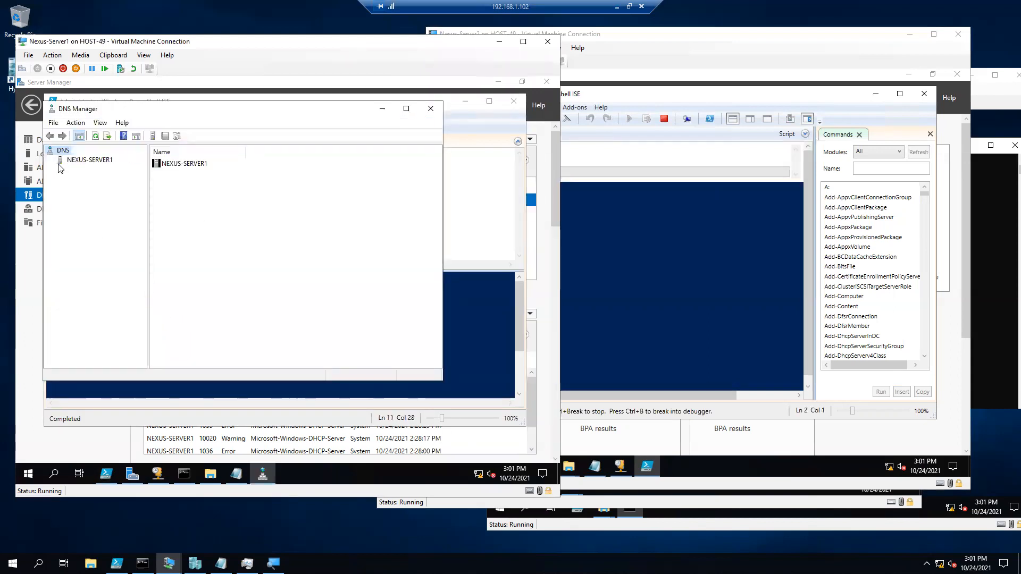
{"action": "left_click", "coordinate": [77, 161]}
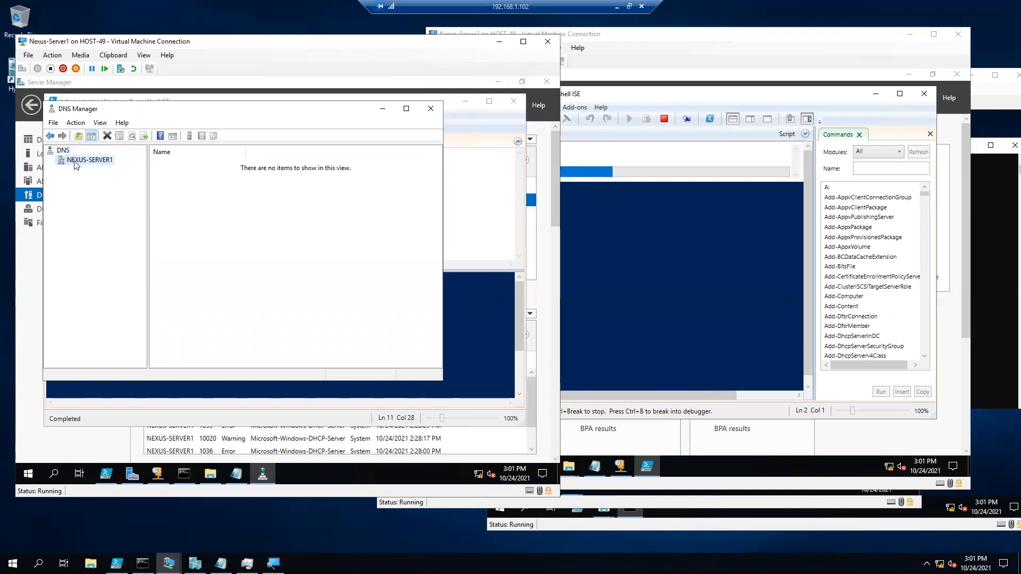
{"action": "left_click", "coordinate": [50, 160]}
{"action": "left_click", "coordinate": [92, 170]}
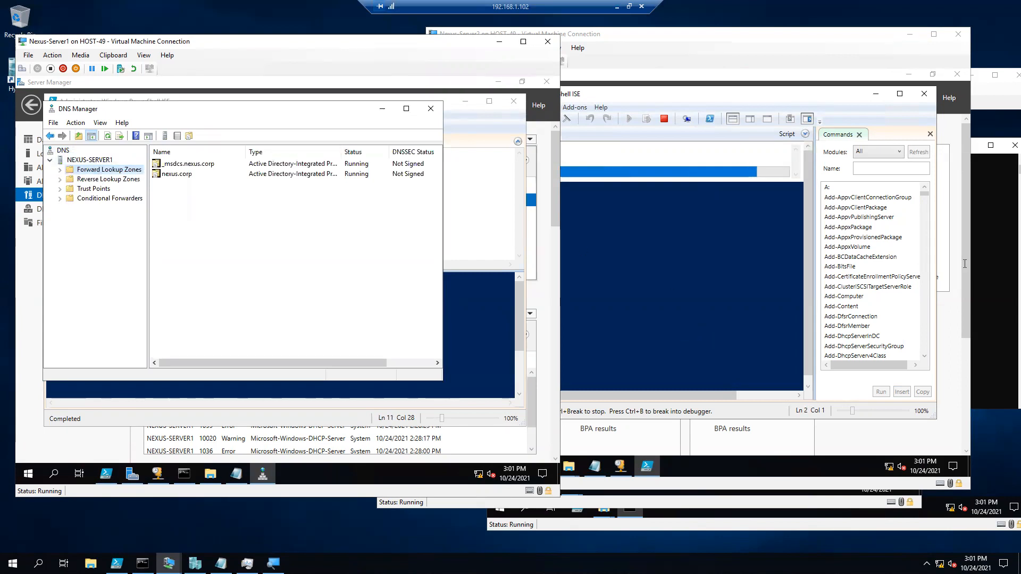
From the Nexus-Server3 command prompt, ping nexus-server1.nexus.corp continuously with -t, and stop the ping after several replies.
{"action": "left_click", "coordinate": [998, 267]}
{"action": "type", "text": "ping nexus-server"}
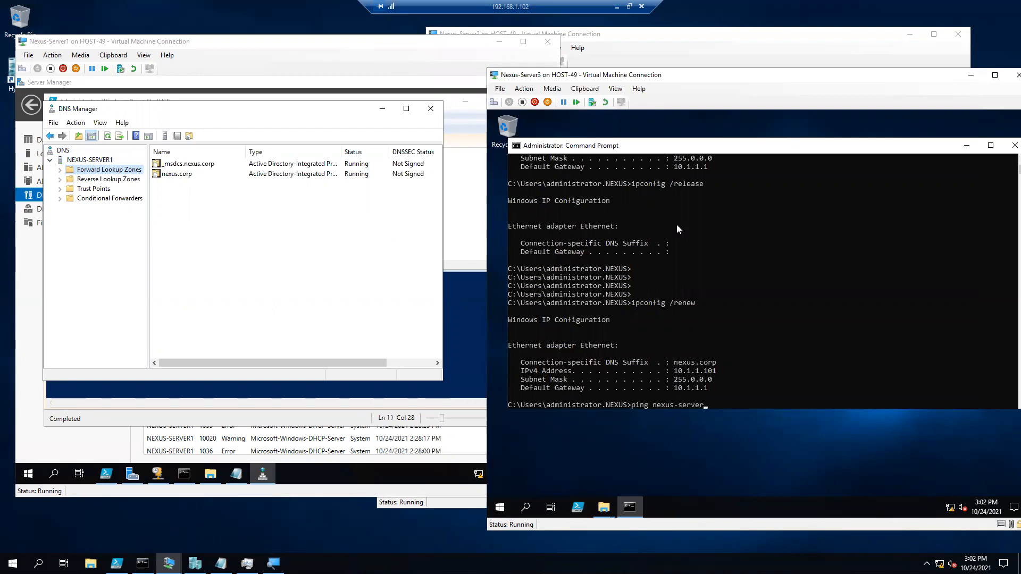
{"action": "type", "text": "1.nexus.corp -t"}
{"action": "key", "text": "Return"}
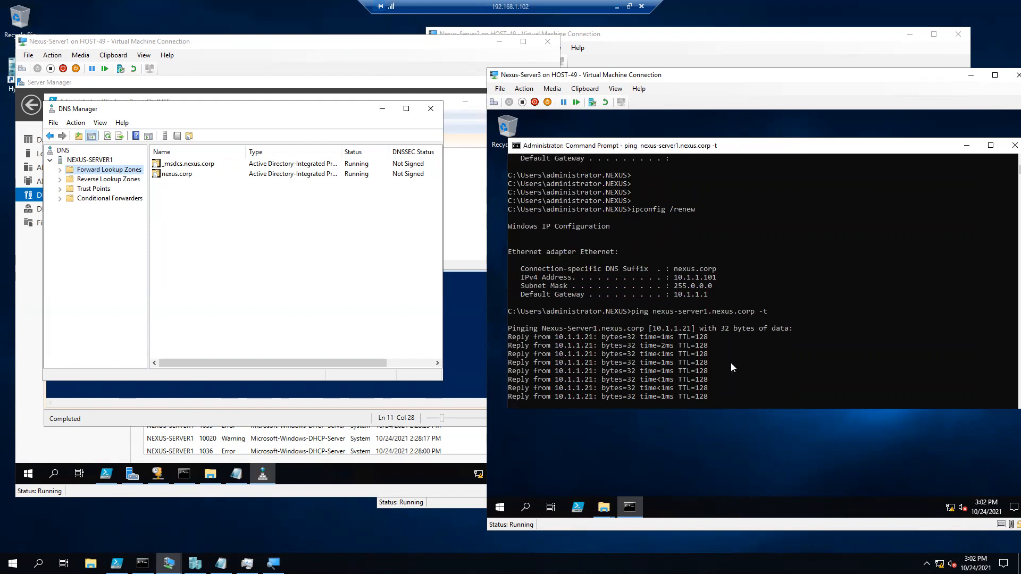
{"action": "key", "text": "ctrl+c"}
Run nslookup 10.1.1.21 on Nexus-Server3 to test reverse name resolution.
{"action": "type", "text": "nsloo"}
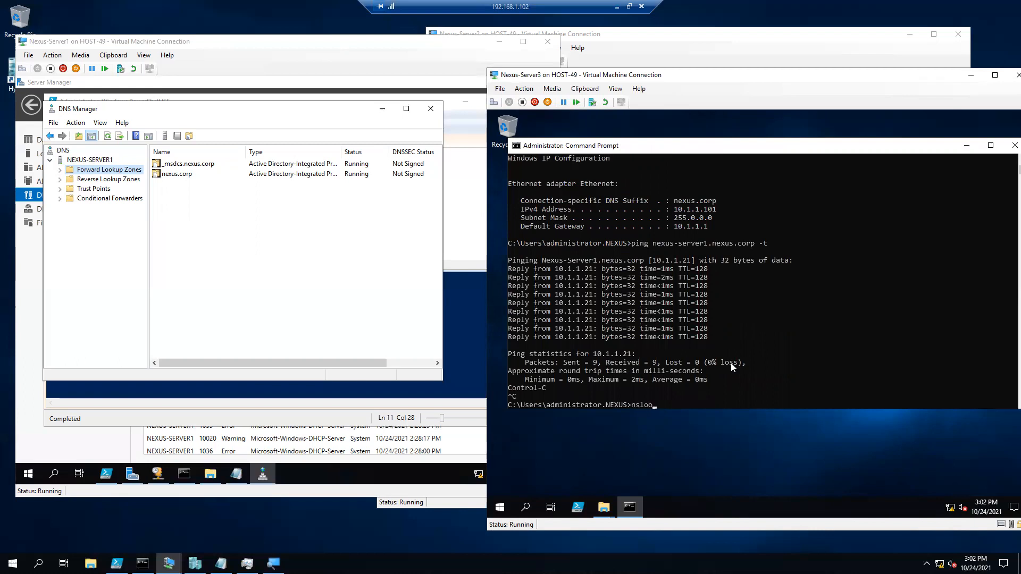
{"action": "type", "text": "kup 10.1.1.21"}
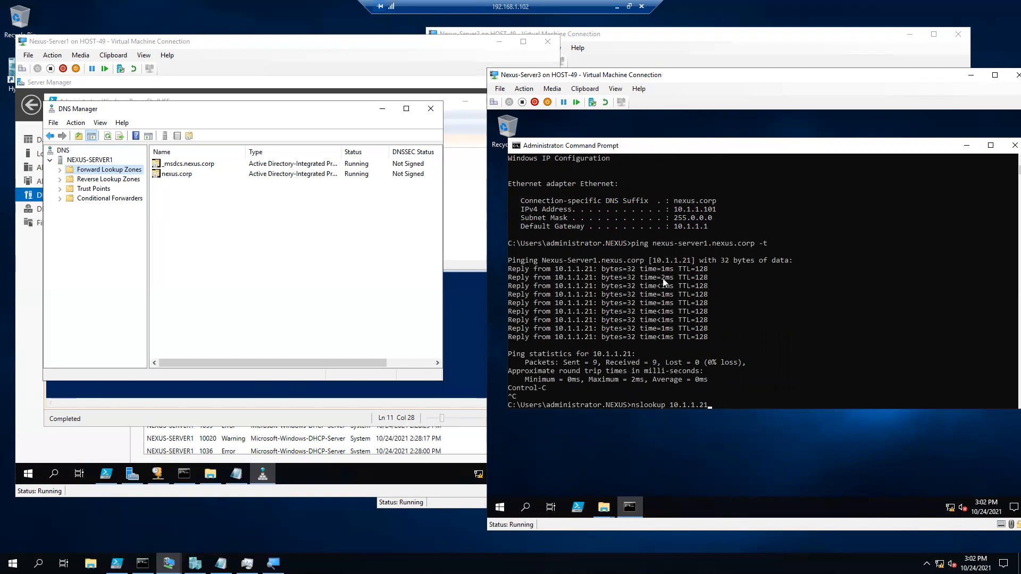
{"action": "left_click", "coordinate": [760, 327]}
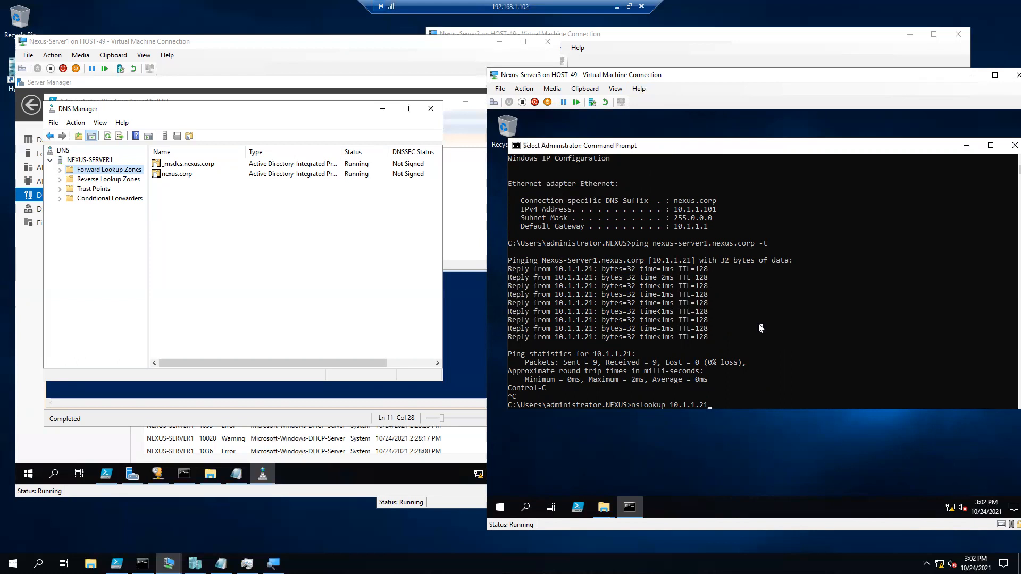
{"action": "key", "text": "Return"}
{"action": "key", "text": "Return"}
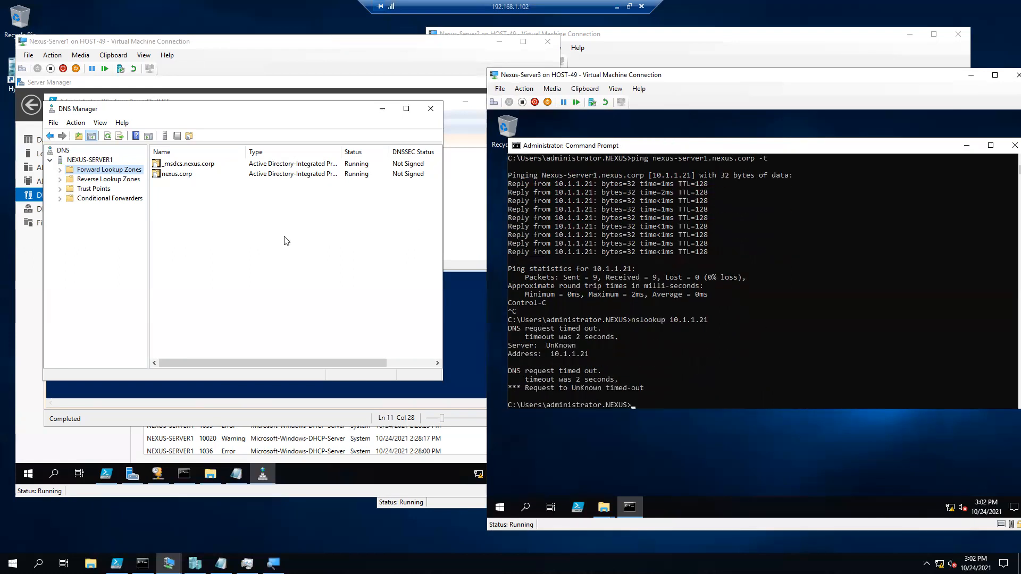
Start a new IPv4 reverse lookup zone on Nexus-Server1 as an Active Directory-stored primary zone, replicated to all DNS servers in the nexus.corp domain.
{"action": "left_click", "coordinate": [64, 180]}
{"action": "right_click", "coordinate": [93, 180]}
{"action": "left_click", "coordinate": [109, 185]}
{"action": "left_click", "coordinate": [242, 305]}
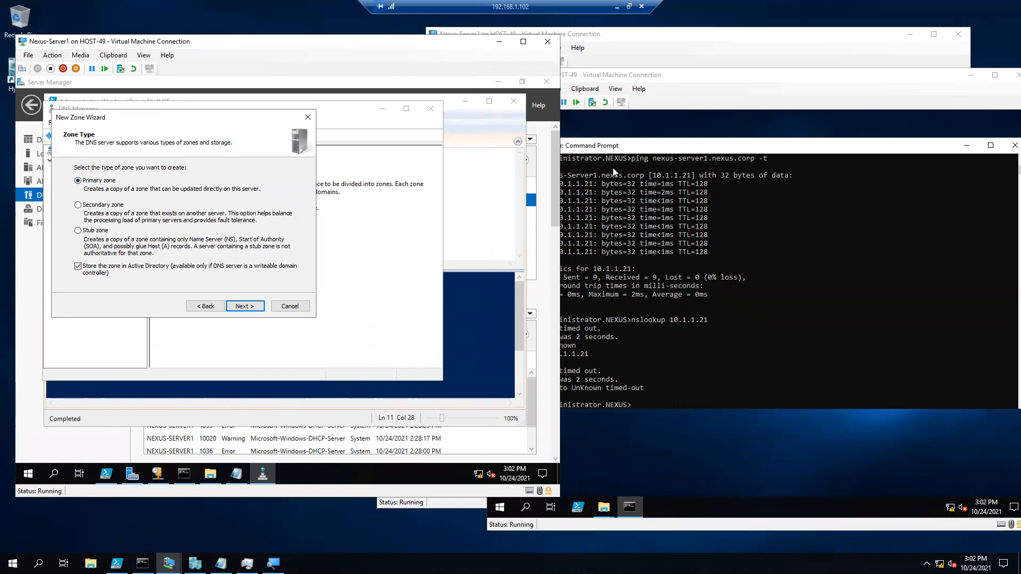
{"action": "left_click", "coordinate": [244, 307]}
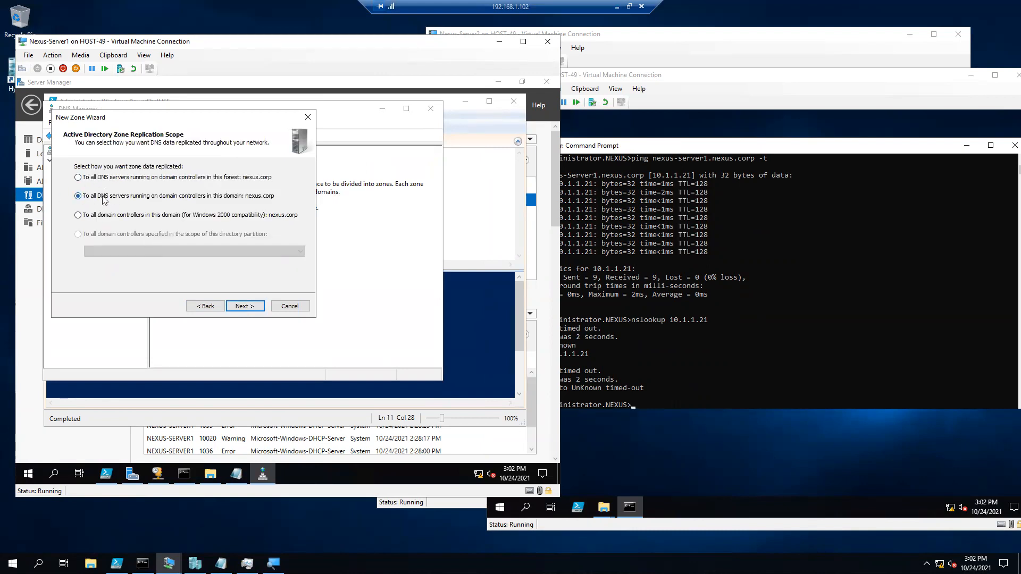
{"action": "left_click", "coordinate": [246, 308]}
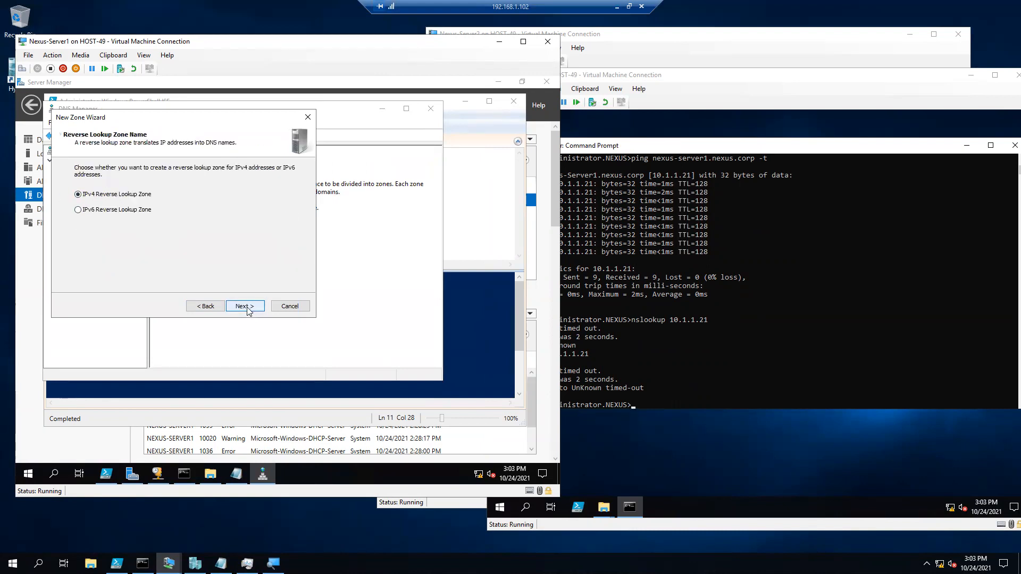
{"action": "left_click", "coordinate": [245, 306]}
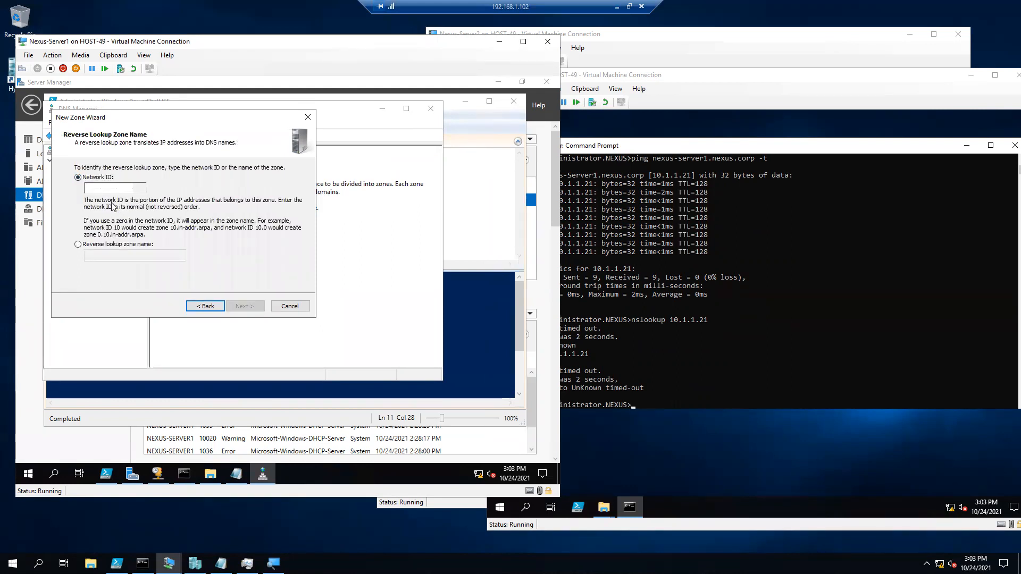
Set the reverse zone's network ID to 10.1.1, allow both nonsecure and secure dynamic updates, and finish creating the zone.
{"action": "type", "text": "10.1.1."}
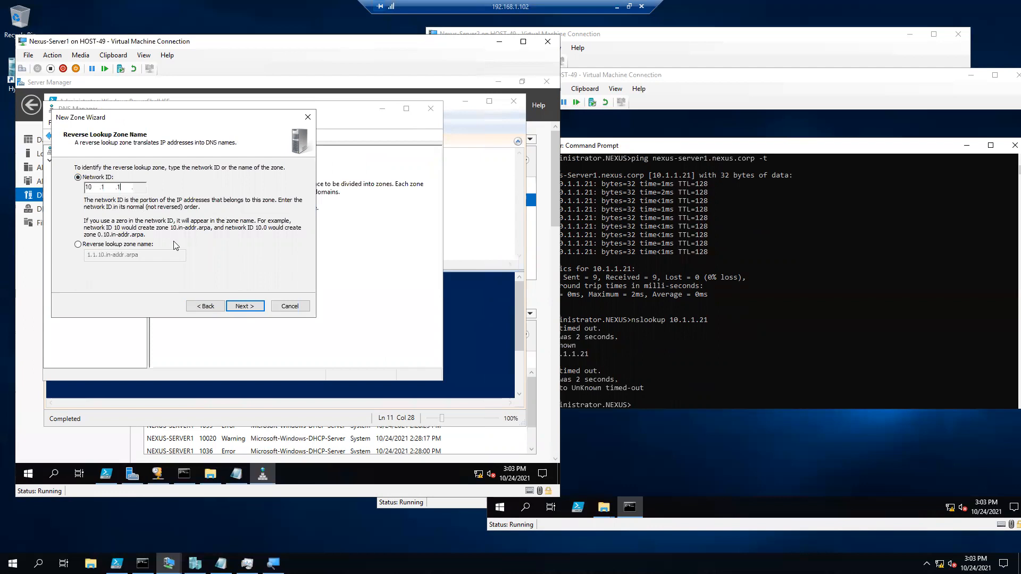
{"action": "left_click", "coordinate": [237, 306]}
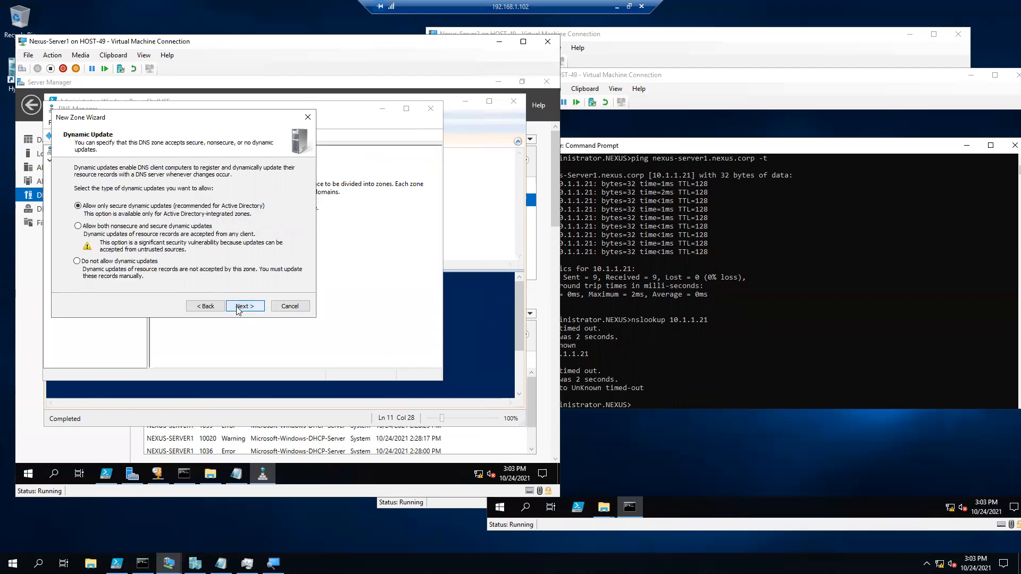
{"action": "left_click", "coordinate": [126, 227]}
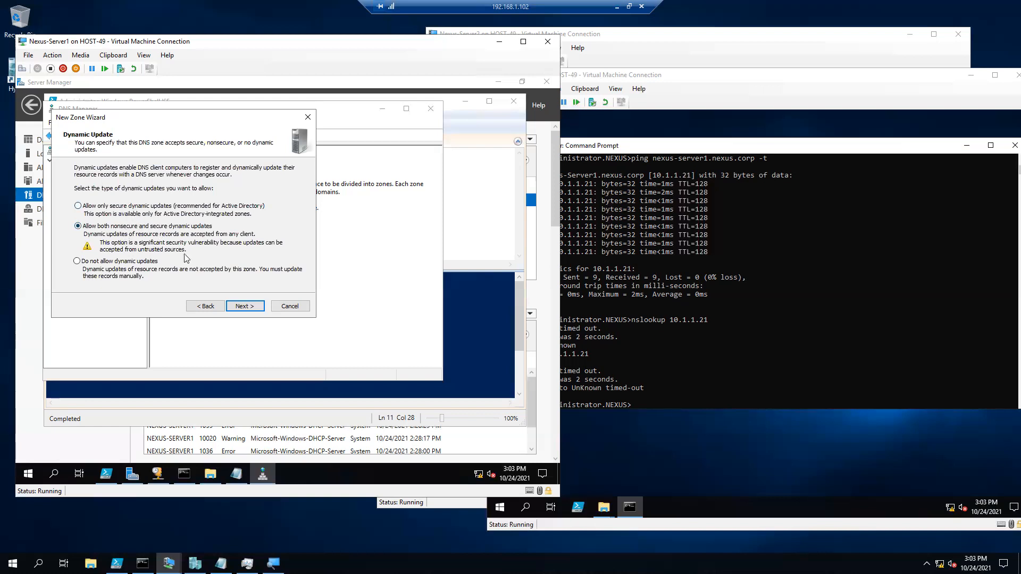
{"action": "left_click", "coordinate": [242, 307]}
{"action": "left_click", "coordinate": [244, 307]}
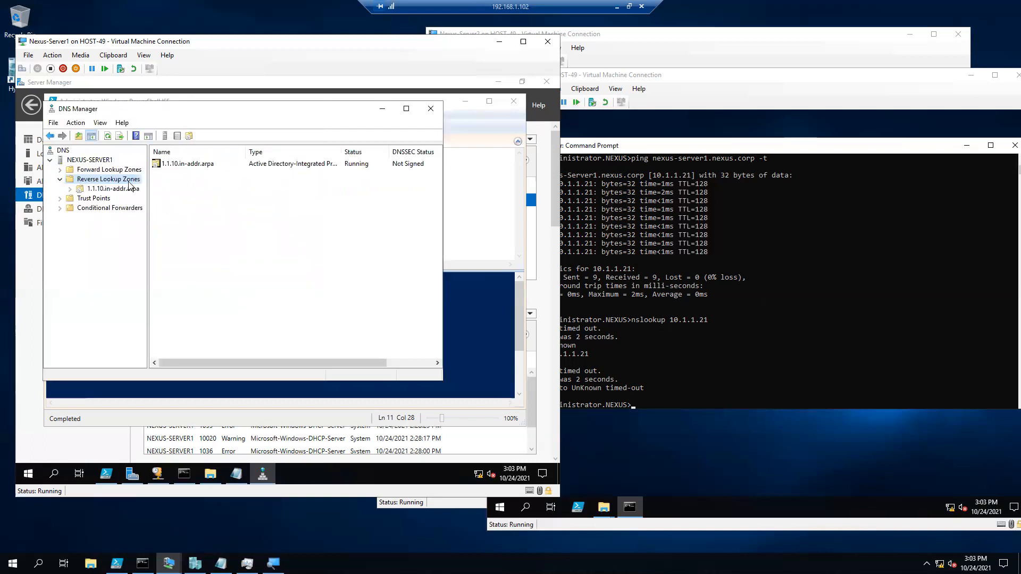
Repeat the nslookup of 10.1.1.21 from Nexus-Server3 to check the new reverse lookup zone.
{"action": "left_click", "coordinate": [736, 319]}
{"action": "key", "text": "Return"}
{"action": "key", "text": "Return"}
{"action": "key", "text": "Return"}
{"action": "key", "text": "Up"}
{"action": "key", "text": "Return"}
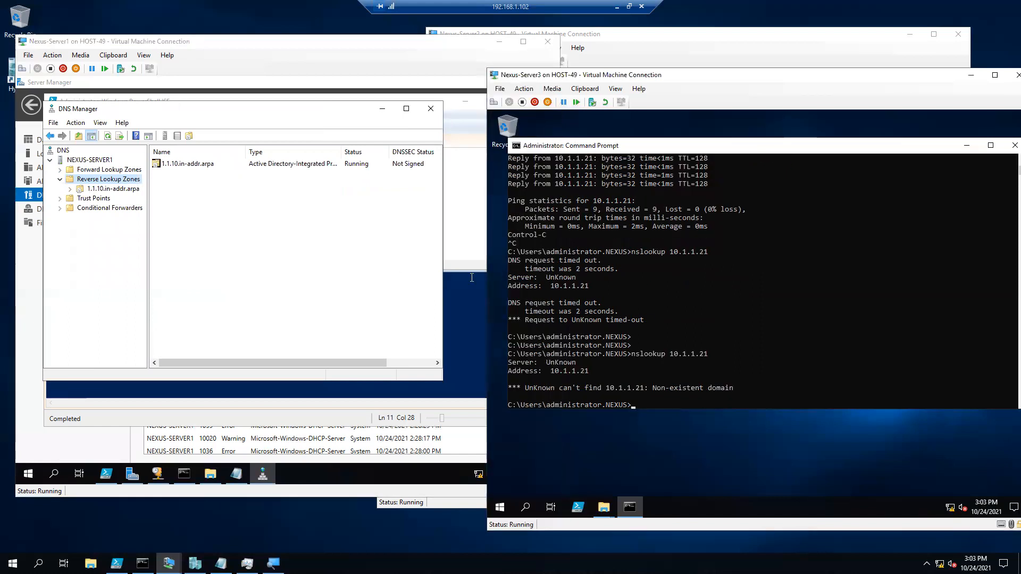
In the nexus.corp forward zone, enable updating the associated pointer (PTR) record for the nexus-server1 host record.
{"action": "left_click", "coordinate": [60, 170]}
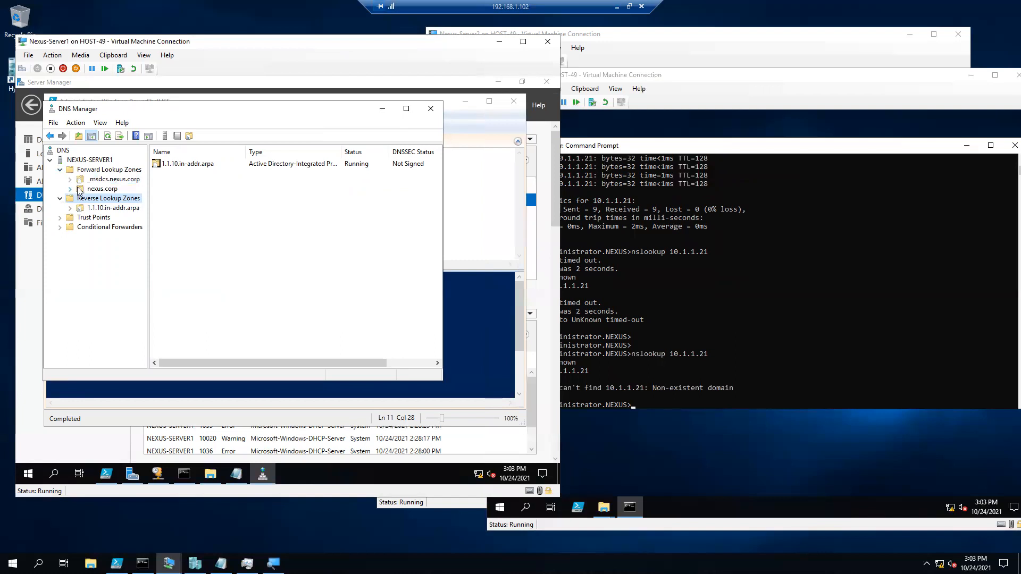
{"action": "double_click", "coordinate": [75, 191]}
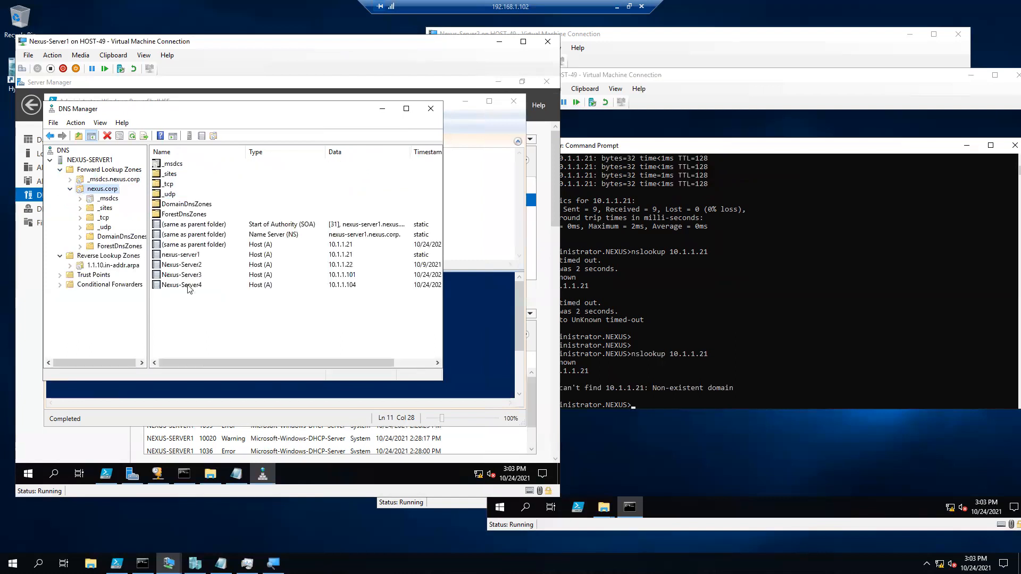
{"action": "right_click", "coordinate": [184, 257]}
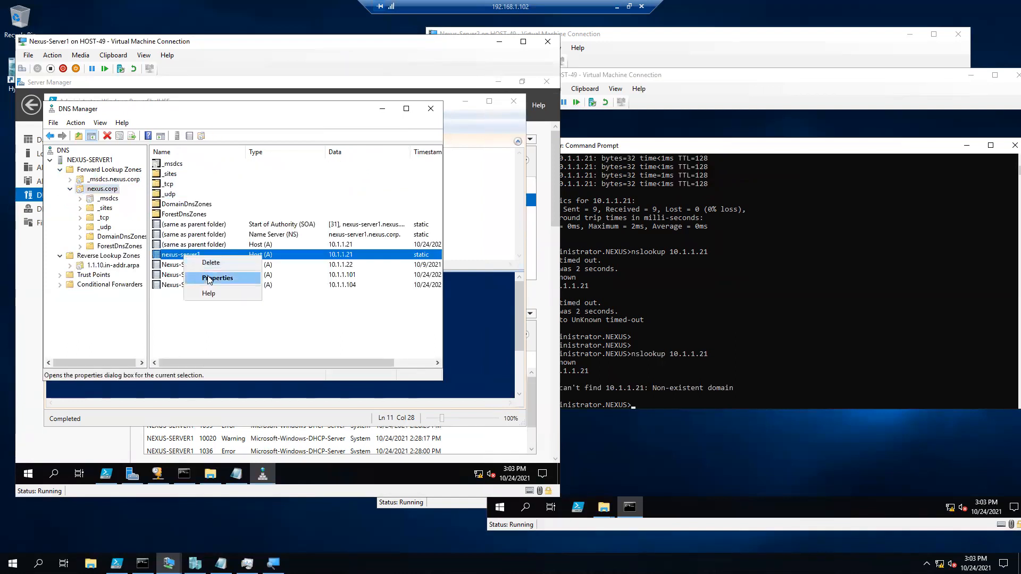
{"action": "left_click", "coordinate": [208, 279]}
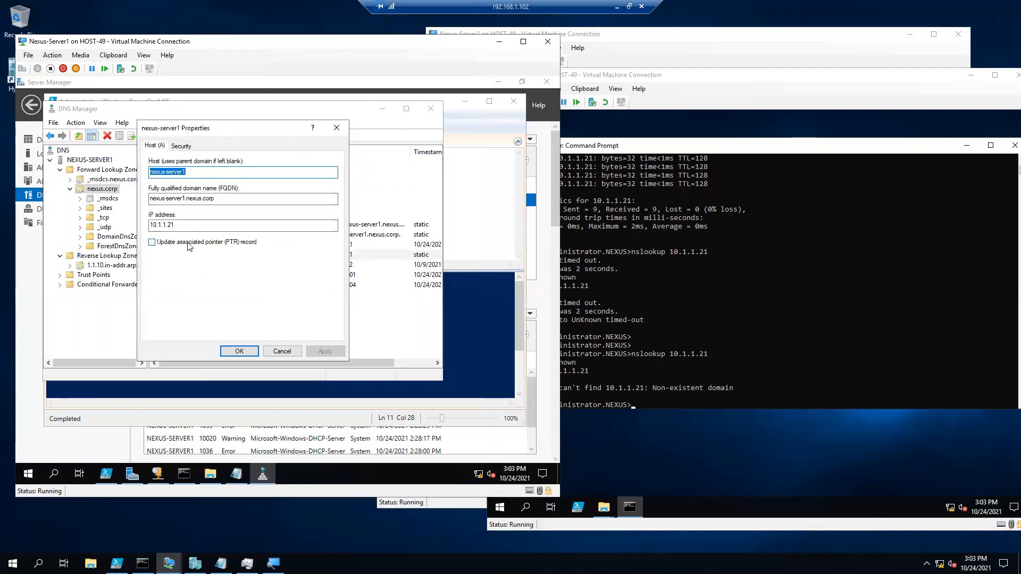
{"action": "left_click", "coordinate": [177, 243]}
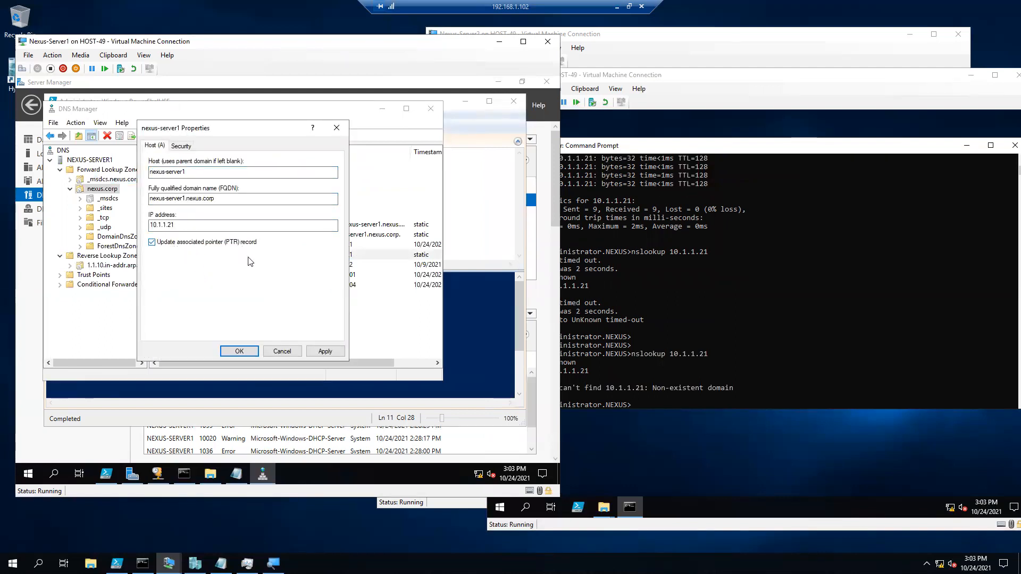
{"action": "left_click", "coordinate": [240, 351]}
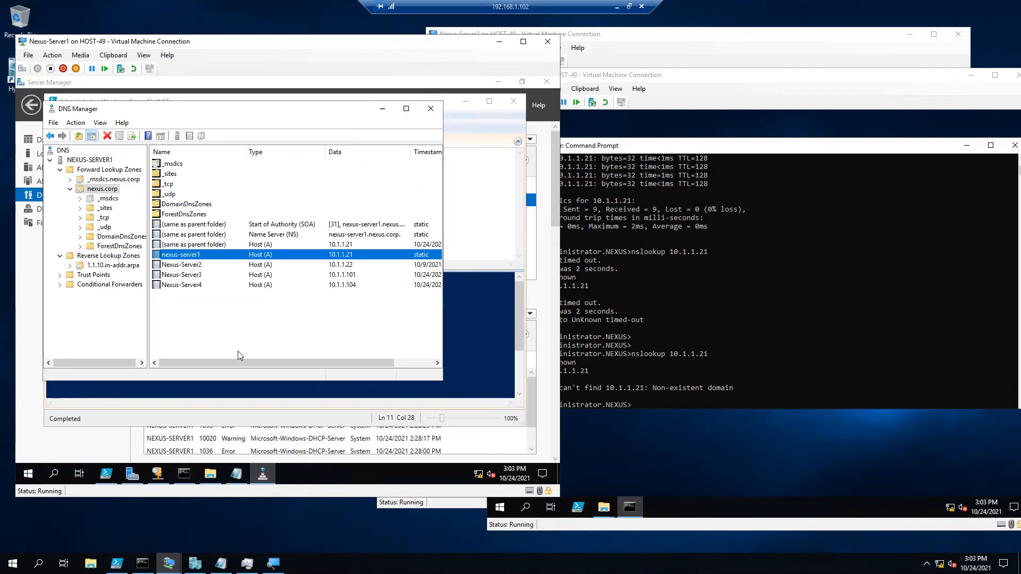
Check the 10.1.1.21 pointer record in the 1.1.10.in-addr.arpa zone and repeat the nslookup of 10.1.1.21 from Nexus-Server3.
{"action": "left_click", "coordinate": [103, 256]}
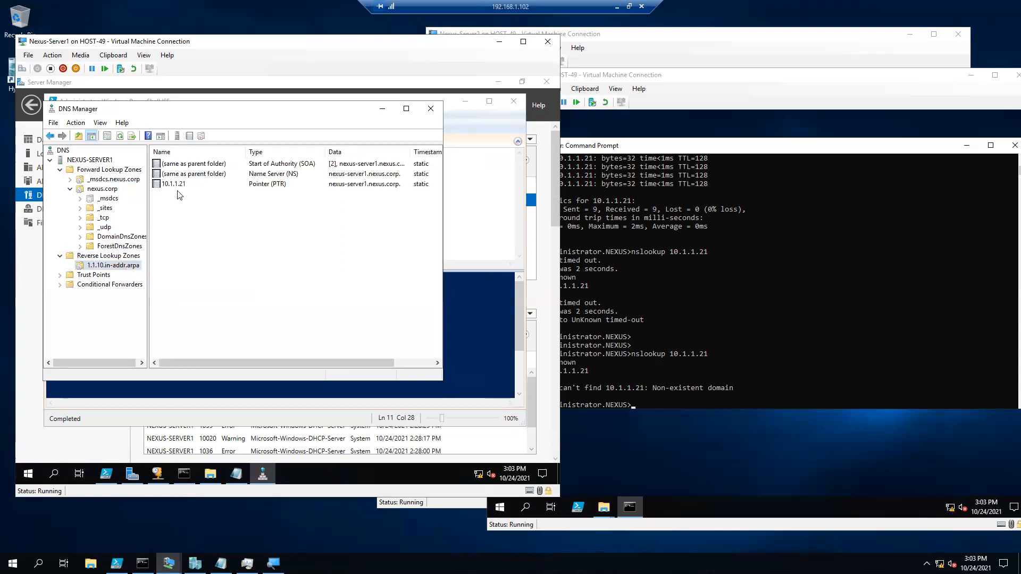
{"action": "left_click", "coordinate": [178, 185]}
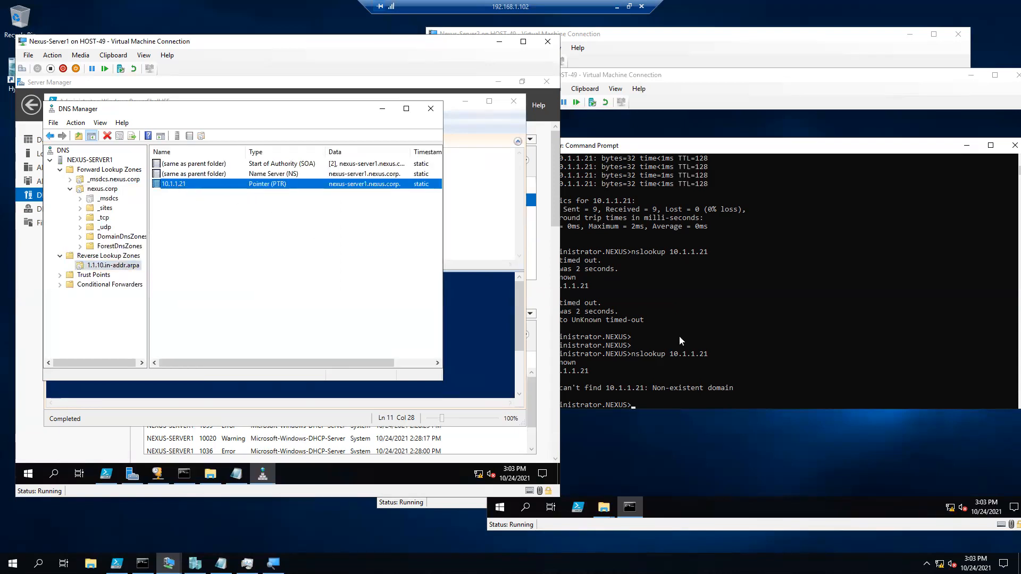
{"action": "left_click", "coordinate": [696, 337]}
{"action": "key", "text": "Up"}
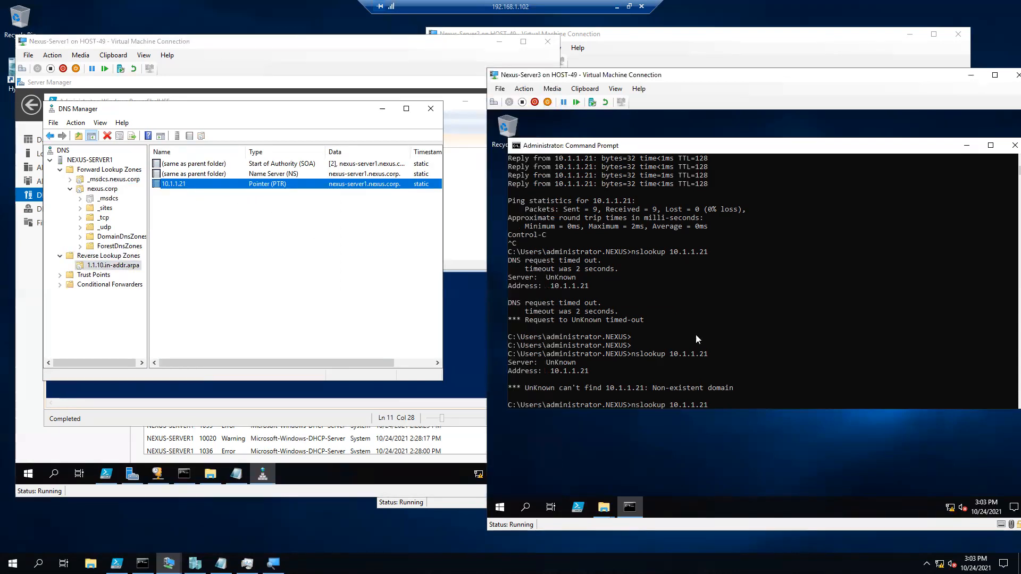
{"action": "key", "text": "Return"}
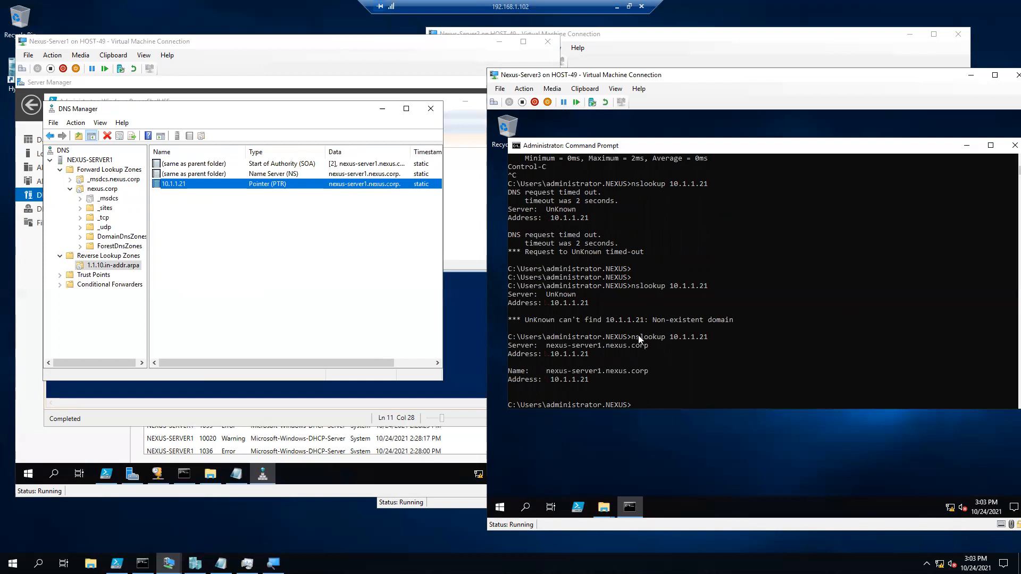
In the nexus.corp forward zone, enable updating the associated pointer (PTR) record for the Nexus-Server2 host record.
{"action": "left_click", "coordinate": [111, 170]}
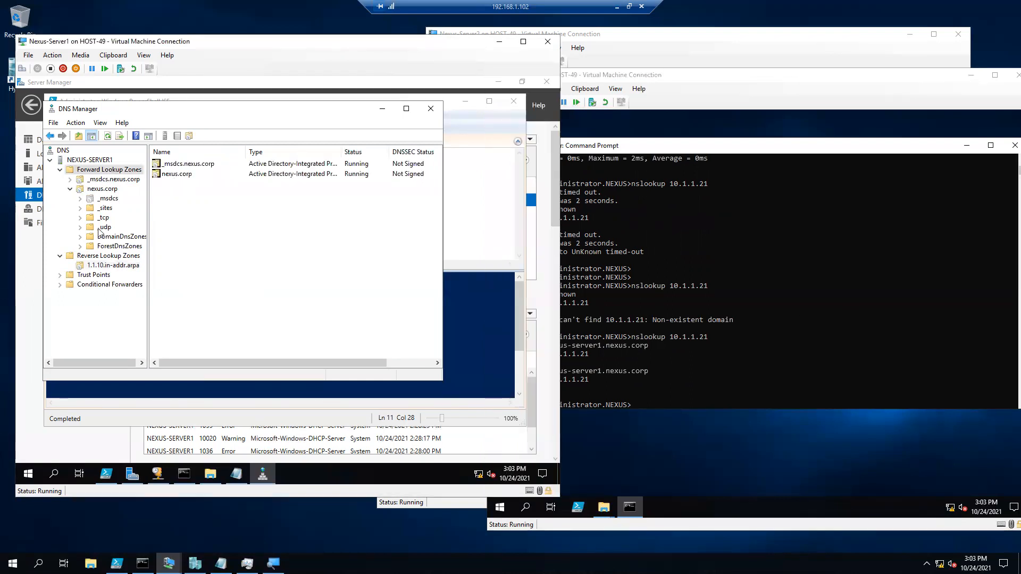
{"action": "double_click", "coordinate": [175, 175]}
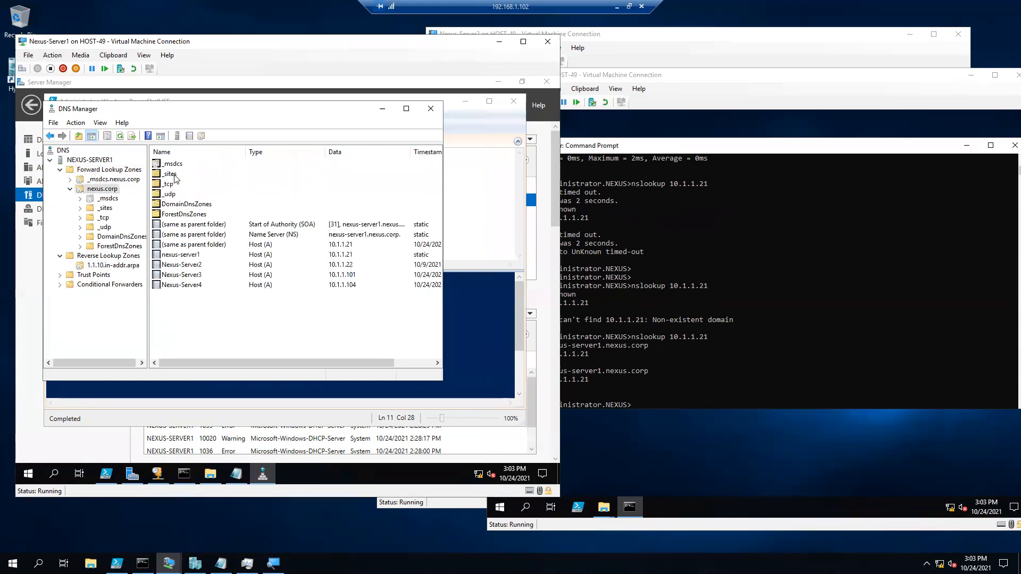
{"action": "right_click", "coordinate": [190, 265]}
{"action": "left_click", "coordinate": [222, 292]}
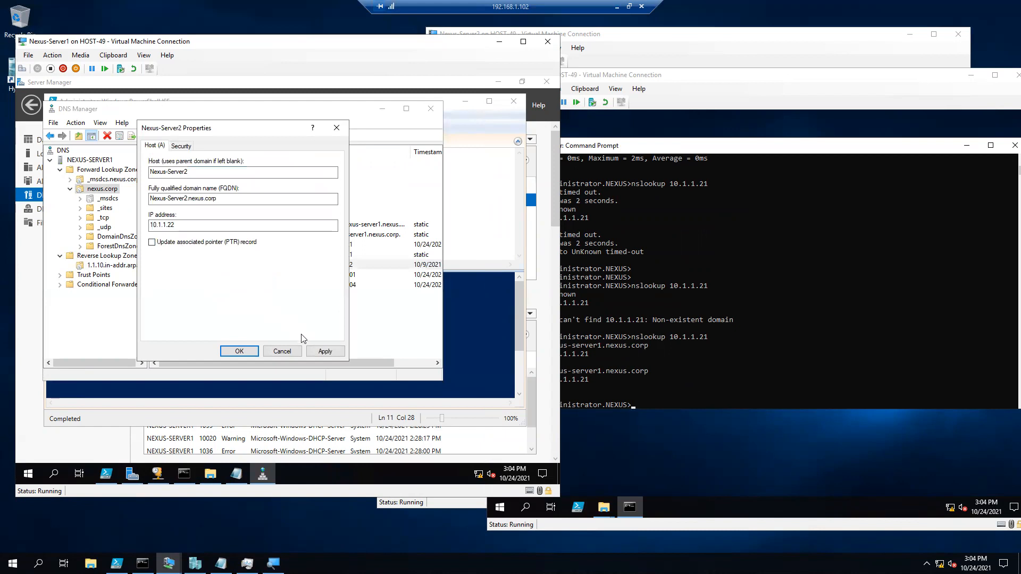
{"action": "left_click", "coordinate": [182, 242]}
{"action": "left_click", "coordinate": [321, 351]}
{"action": "left_click", "coordinate": [238, 351]}
Refresh the 1.1.10.in-addr.arpa reverse zone and select the pointer record for 10.1.1.22.
{"action": "left_click", "coordinate": [129, 265]}
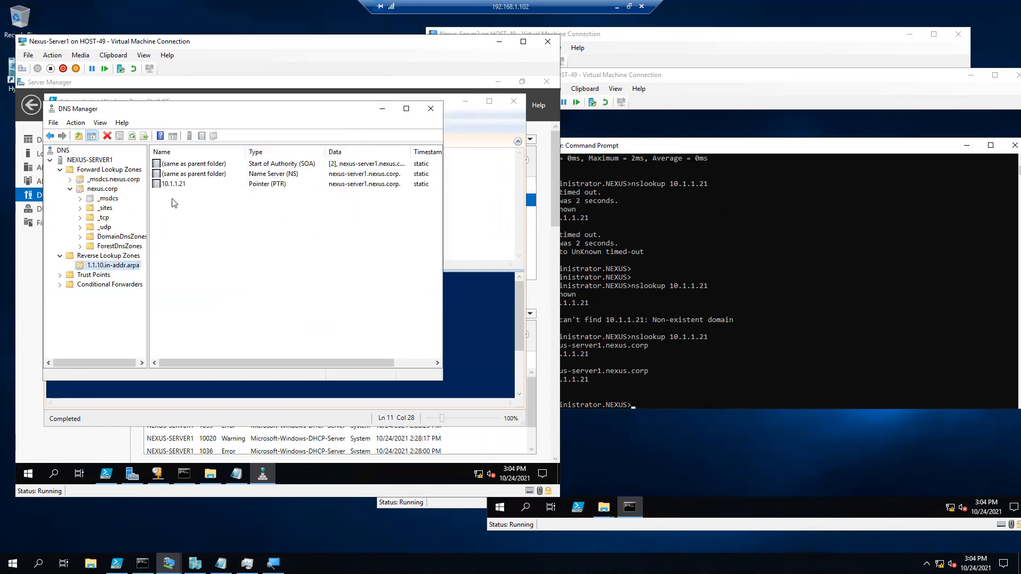
{"action": "right_click", "coordinate": [184, 217]}
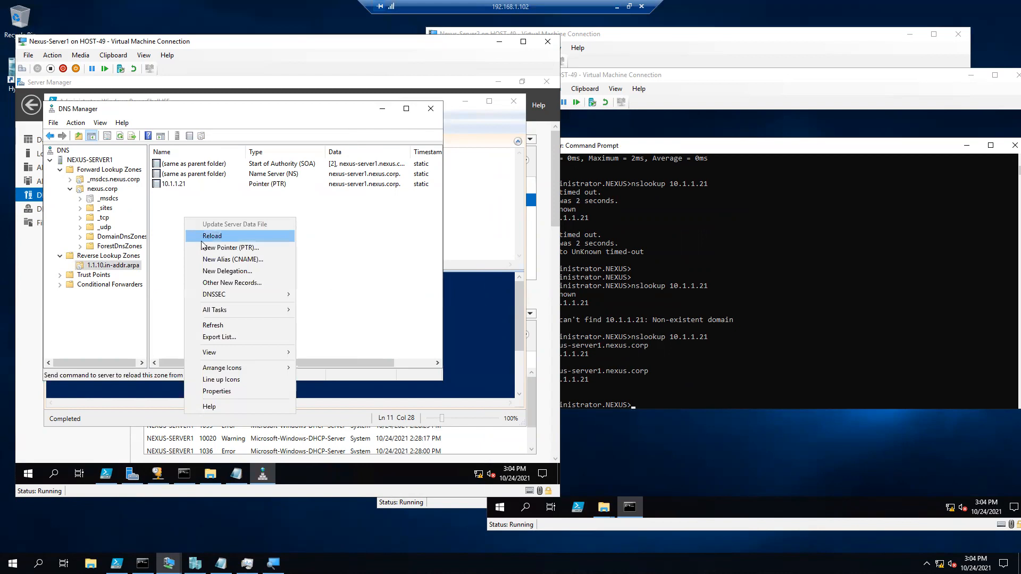
{"action": "left_click", "coordinate": [120, 136]}
{"action": "left_click", "coordinate": [174, 194]}
Run nslookup 10.1.1.22 in the Command Prompt on Nexus-Server3.
{"action": "left_click", "coordinate": [653, 328]}
{"action": "key", "text": "Up"}
{"action": "key", "text": "BackSpace"}
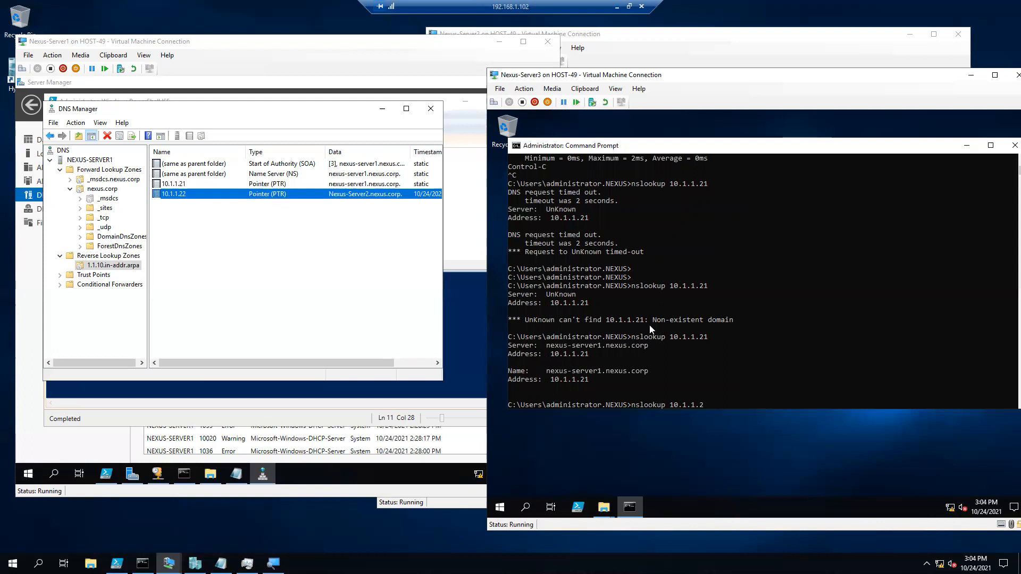
{"action": "type", "text": "2"}
{"action": "key", "text": "Return"}
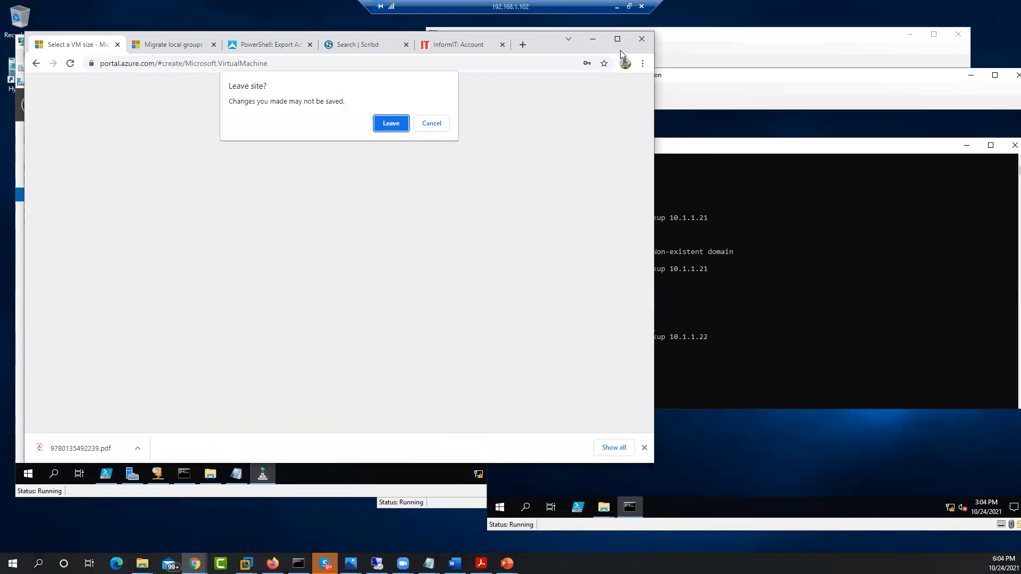
{"action": "left_click", "coordinate": [424, 121]}
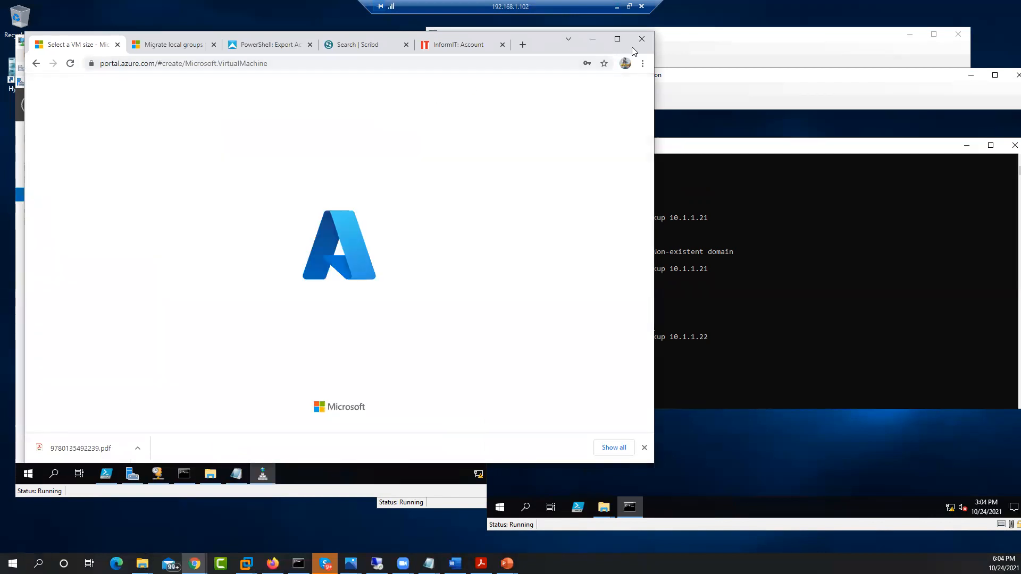
{"action": "left_click", "coordinate": [642, 38]}
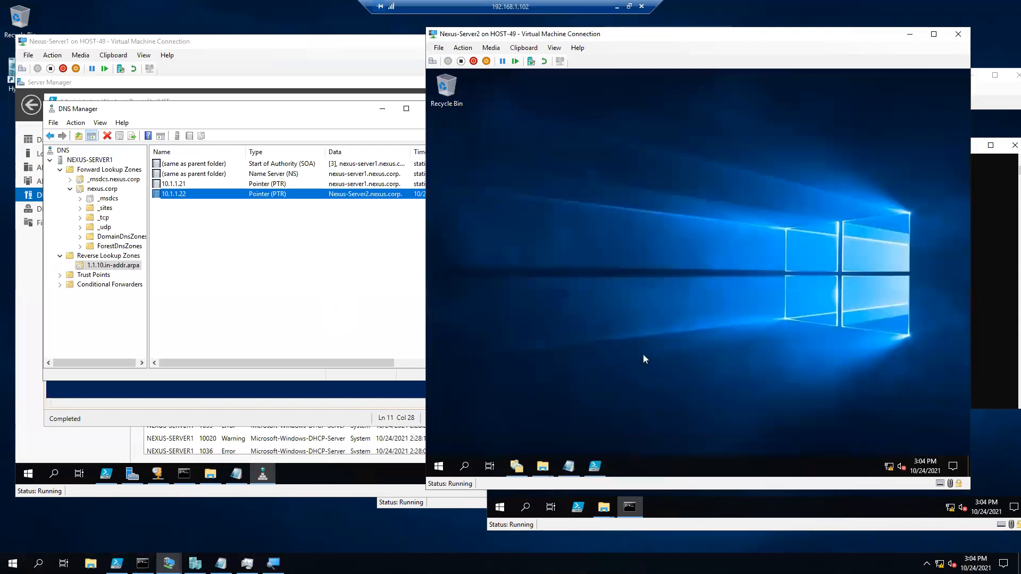
{"action": "key", "text": "super"}
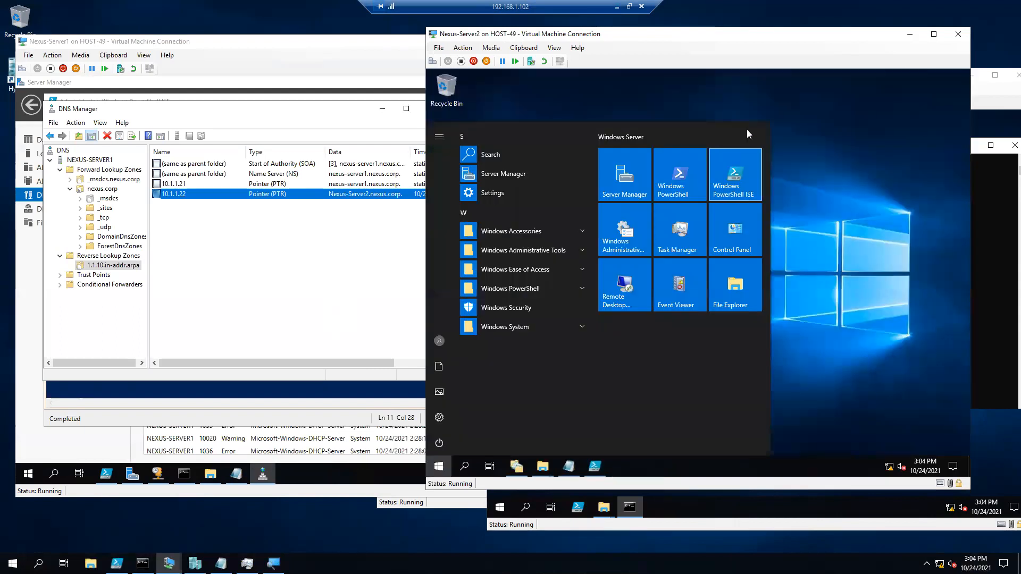
{"action": "left_click", "coordinate": [638, 182]}
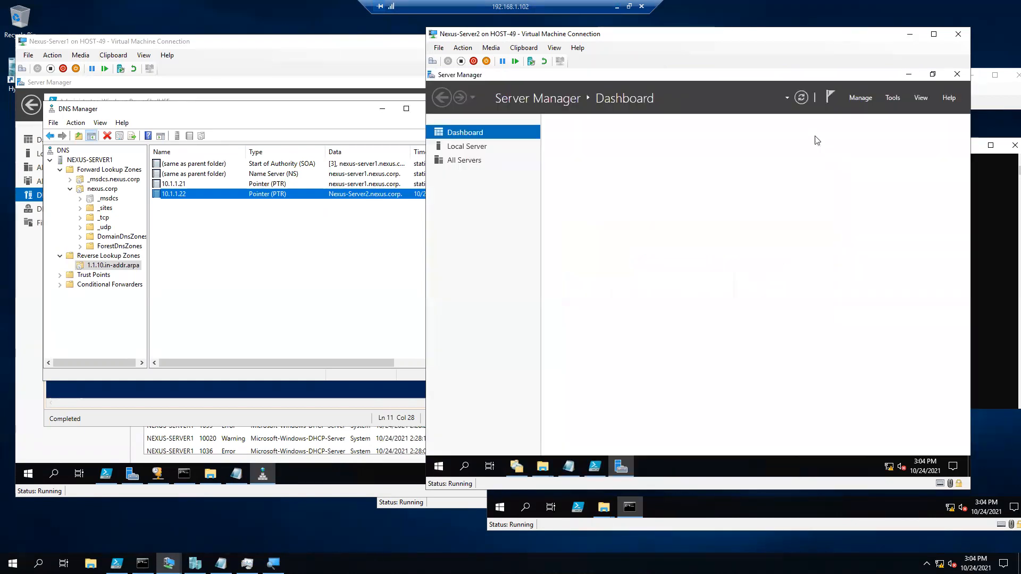
{"action": "left_click", "coordinate": [958, 76]}
Bring up PowerShell ISE on Nexus-Server2 and hide its list of available commands.
{"action": "left_click", "coordinate": [595, 466]}
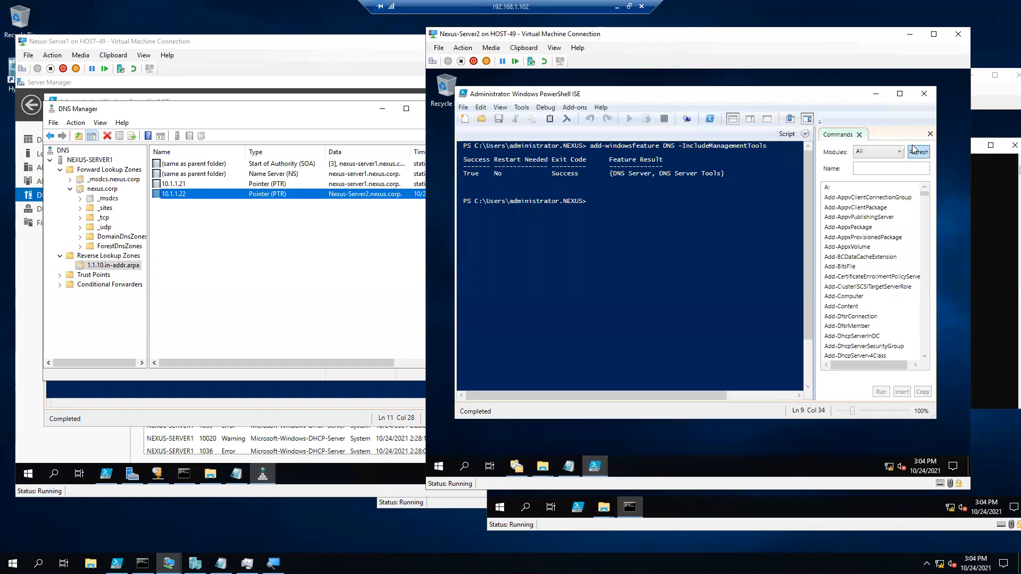
{"action": "left_click", "coordinate": [929, 135]}
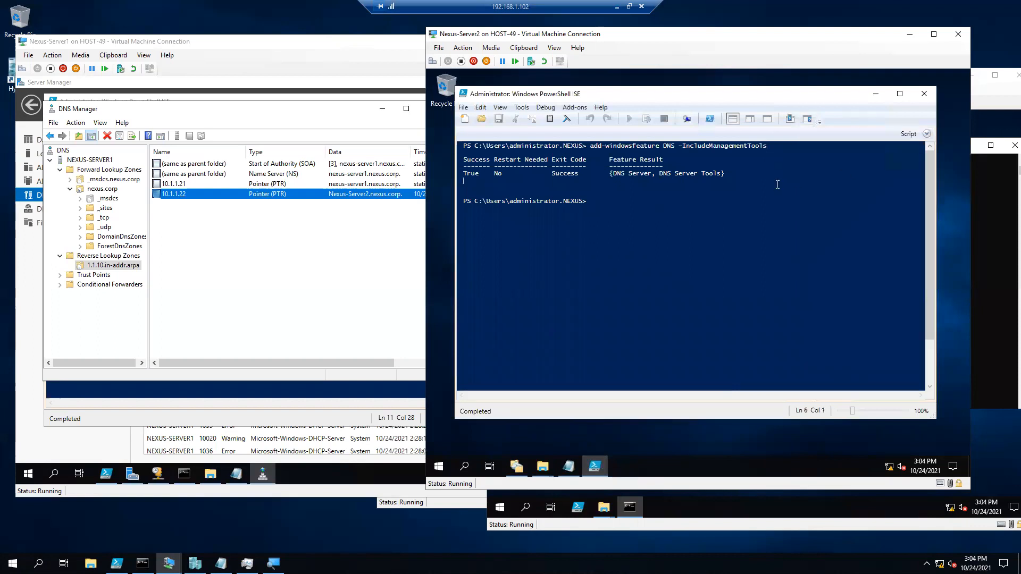
Change the PowerShell location to the root of drive C with cd\ and clear the console with cls.
{"action": "key", "text": "Return"}
{"action": "type", "text": "cd\\"}
{"action": "key", "text": "Return"}
{"action": "type", "text": "cls"}
{"action": "key", "text": "Return"}
{"action": "key", "text": "Return"}
{"action": "key", "text": "Return"}
{"action": "type", "text": "cls"}
{"action": "key", "text": "Return"}
{"action": "key", "text": "Return"}
{"action": "type", "text": "cls"}
{"action": "key", "text": "Return"}
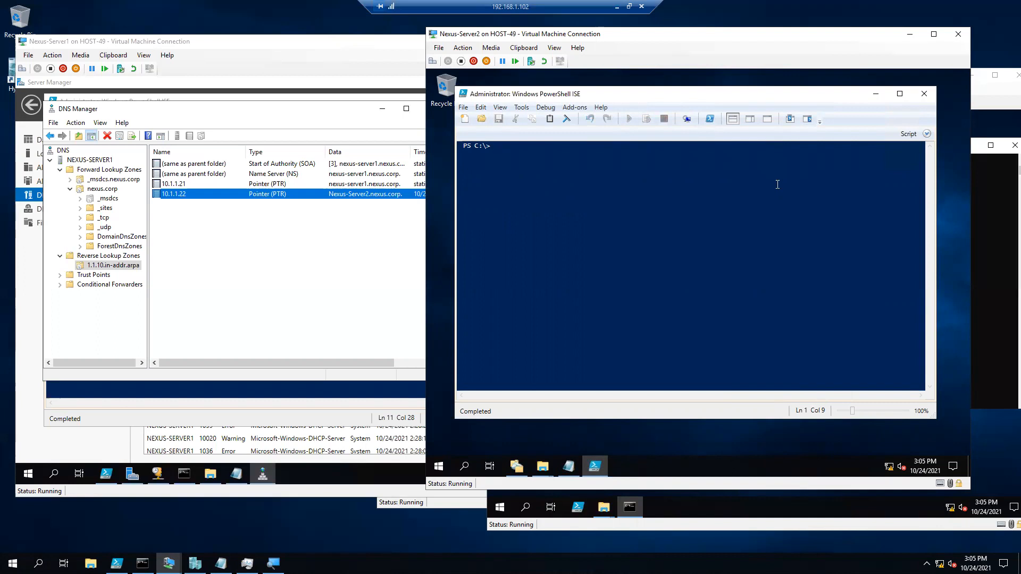
Try to launch the DNS management console from PowerShell with dnsmgmtmt.msc.
{"action": "type", "text": "dnsmgmt"}
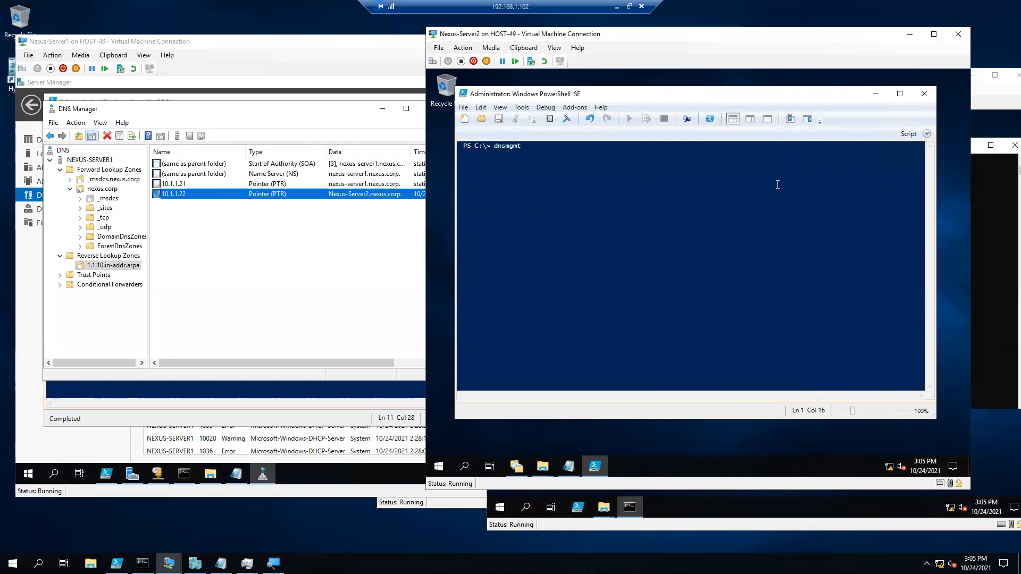
{"action": "type", "text": "mt.msc"}
{"action": "key", "text": "Return"}
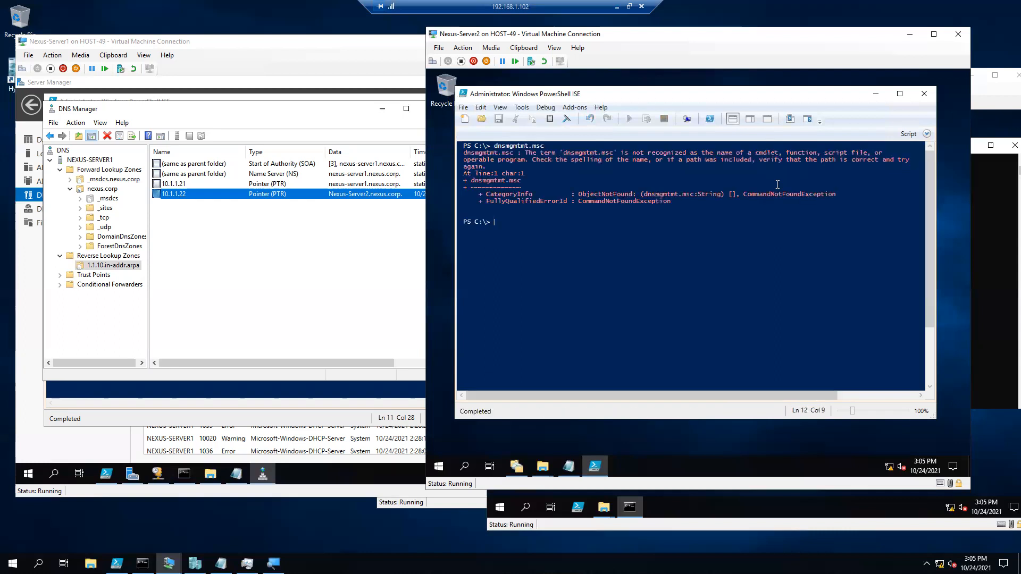
Review the nslookup output for 10.1.1.22 on Nexus-Server3, highlighting the resolved host name and address.
{"action": "left_click", "coordinate": [1018, 234]}
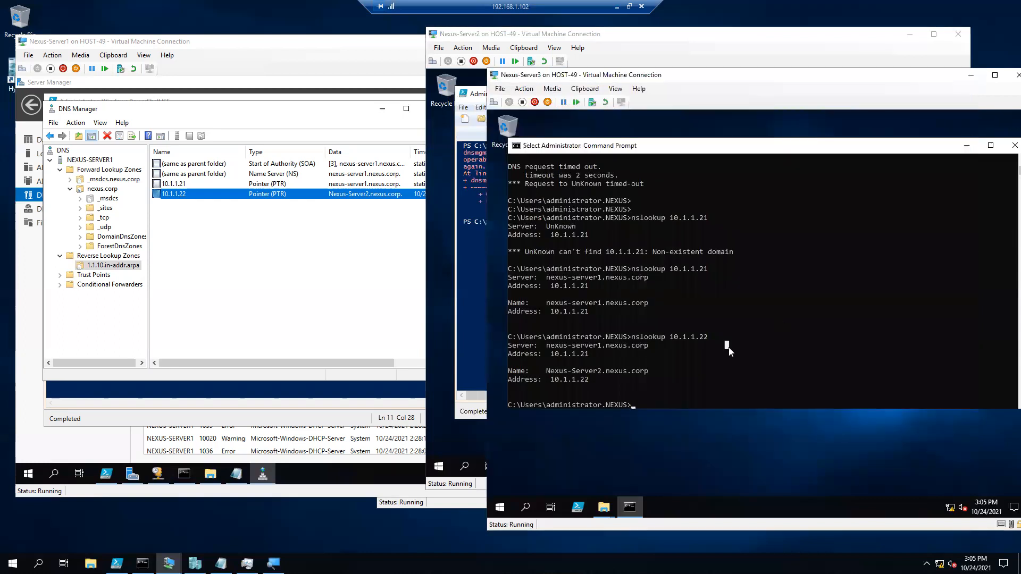
{"action": "left_click_drag", "start_coordinate": [597, 380], "coordinate": [552, 383]}
{"action": "left_click_drag", "start_coordinate": [542, 371], "coordinate": [647, 372]}
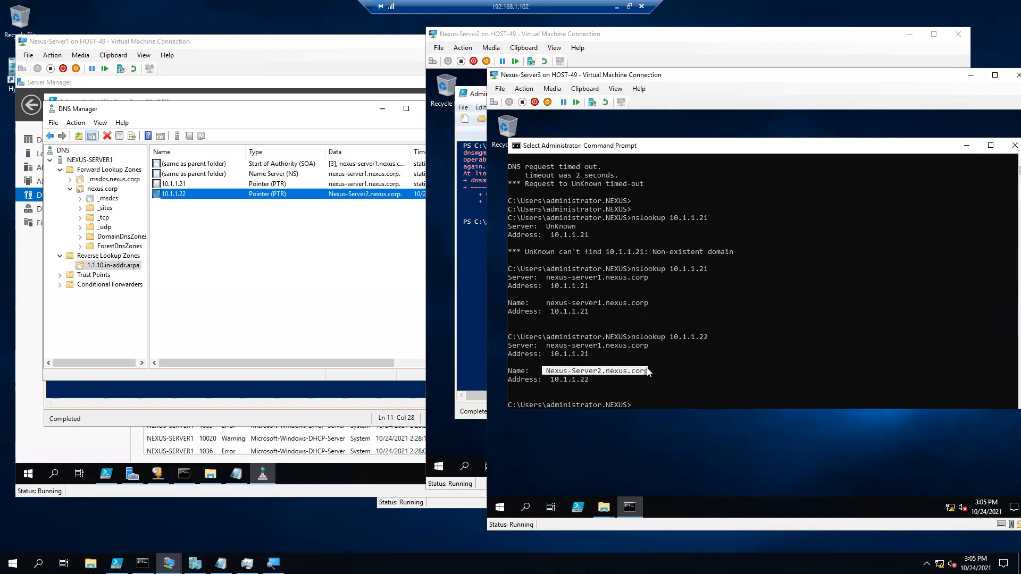
{"action": "left_click", "coordinate": [578, 372]}
{"action": "left_click_drag", "start_coordinate": [621, 373], "coordinate": [650, 367]}
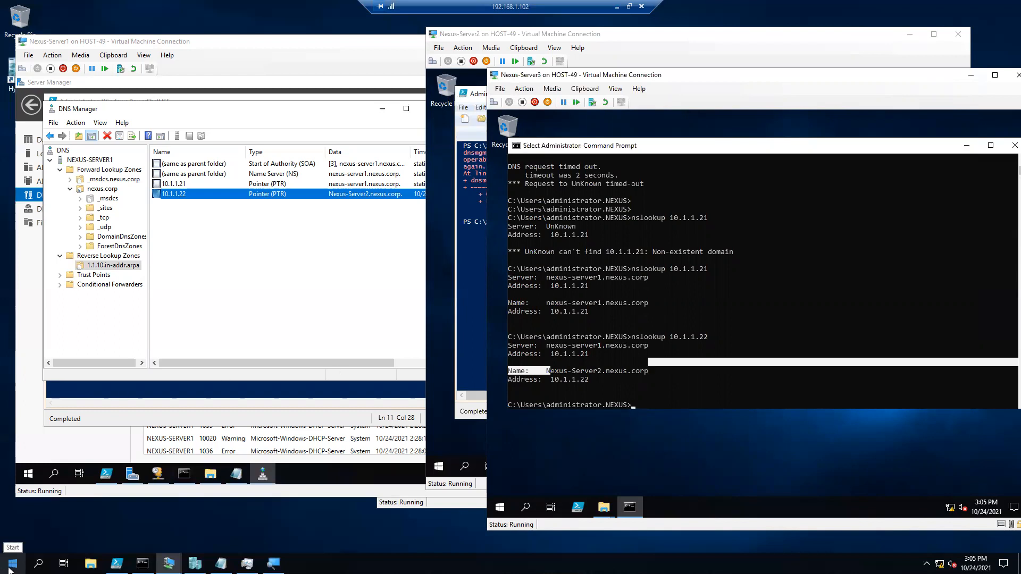
Search the host for iexplore, launch Internet Explorer, and complete its initial setup without using the recommended settings.
{"action": "left_click", "coordinate": [40, 565]}
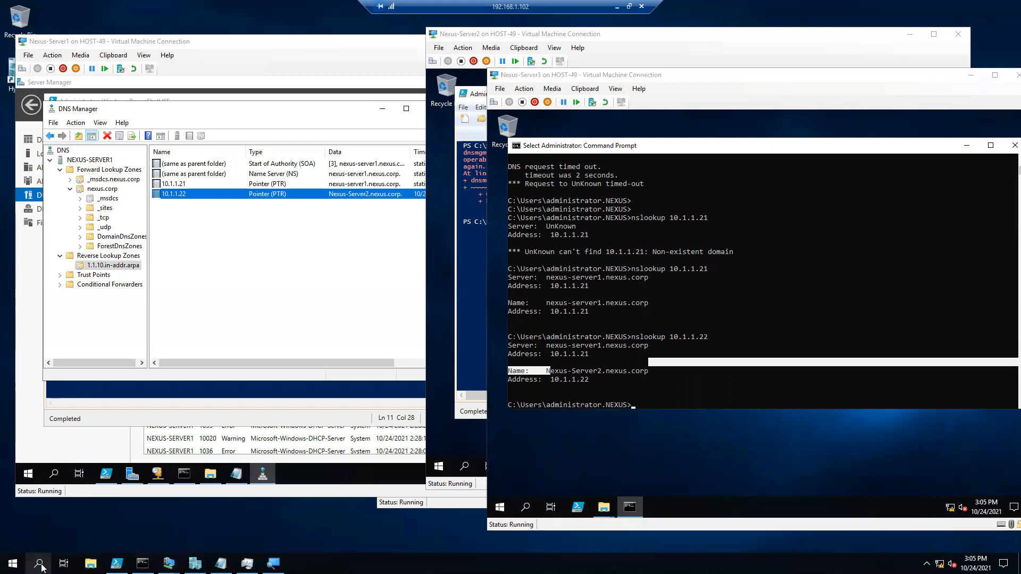
{"action": "type", "text": "ie"}
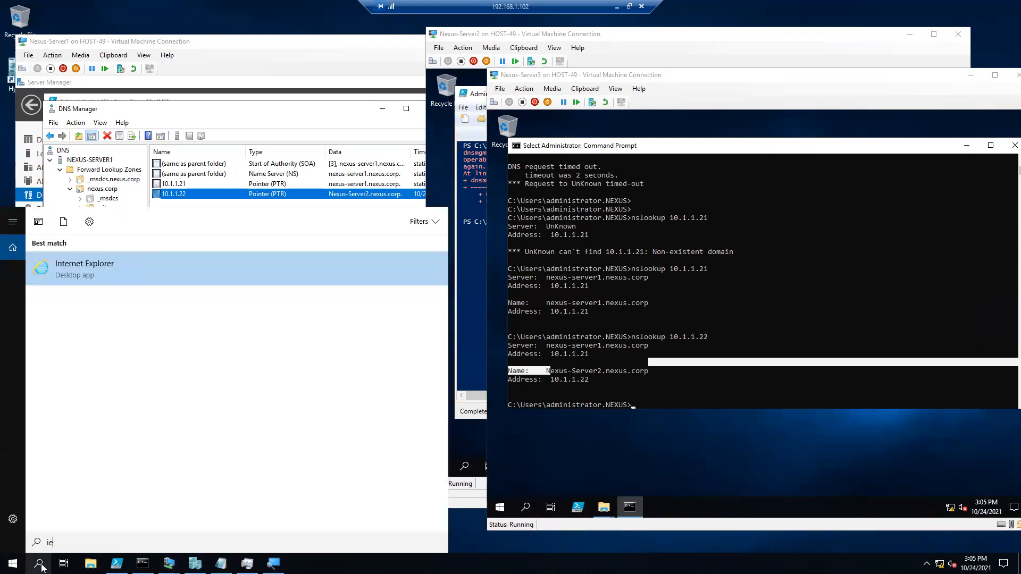
{"action": "type", "text": "xplore"}
{"action": "key", "text": "Return"}
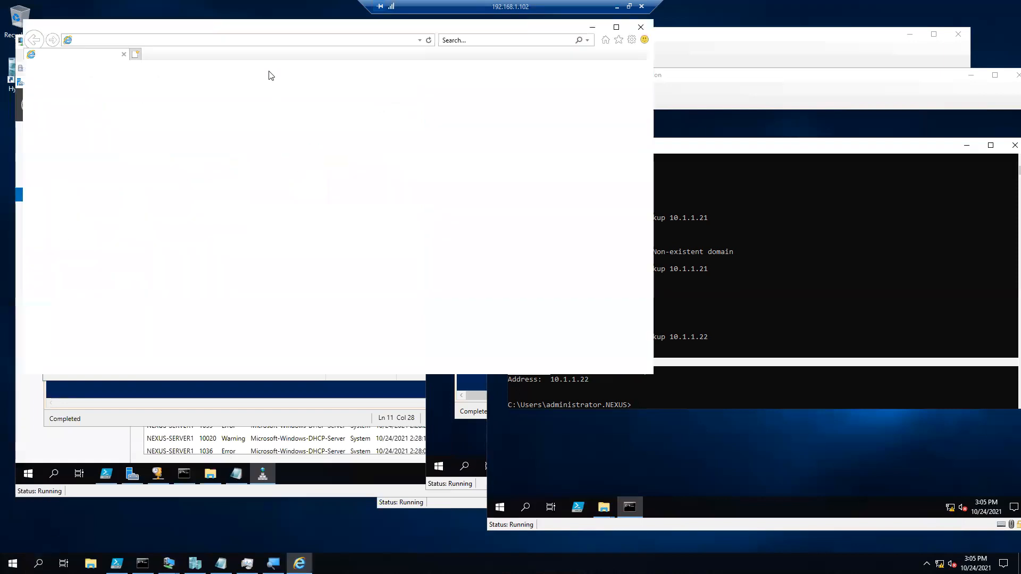
{"action": "left_click", "coordinate": [323, 211]}
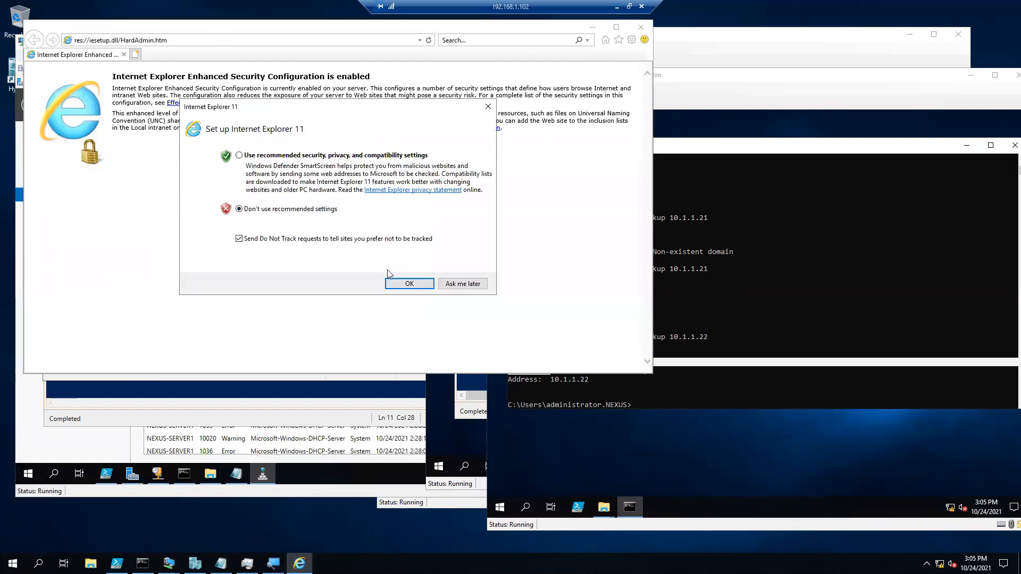
{"action": "left_click", "coordinate": [396, 283]}
Browse to facebook.com in Internet Explorer and accept the secure connection alert.
{"action": "left_click", "coordinate": [281, 41]}
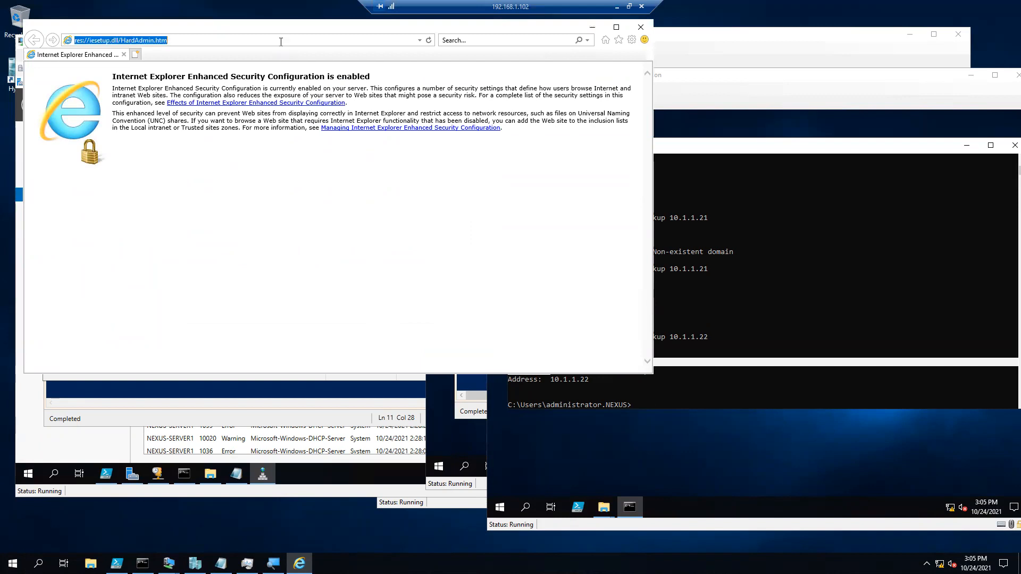
{"action": "type", "text": "facebook.com"}
{"action": "key", "text": "Return"}
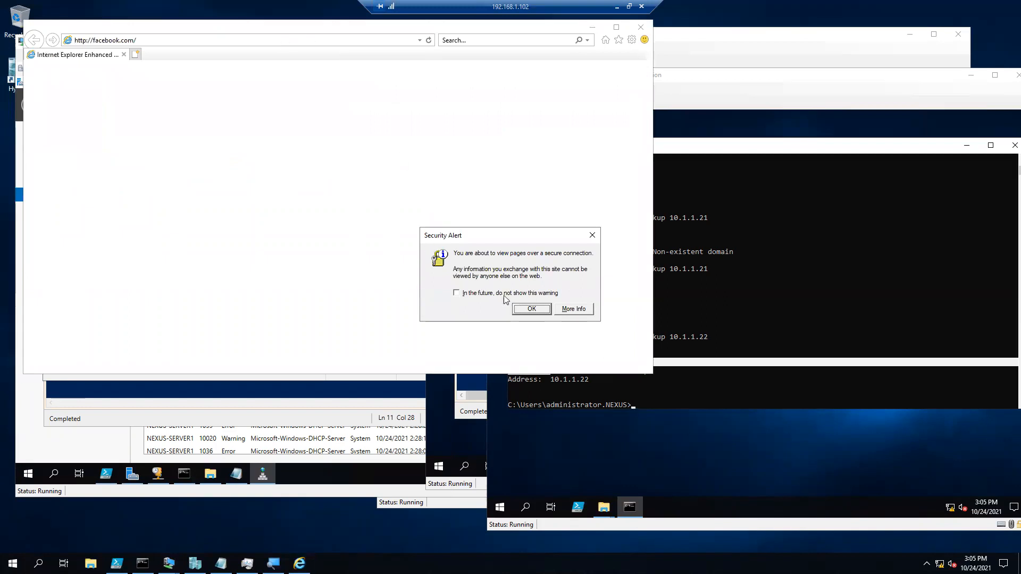
{"action": "left_click", "coordinate": [519, 308]}
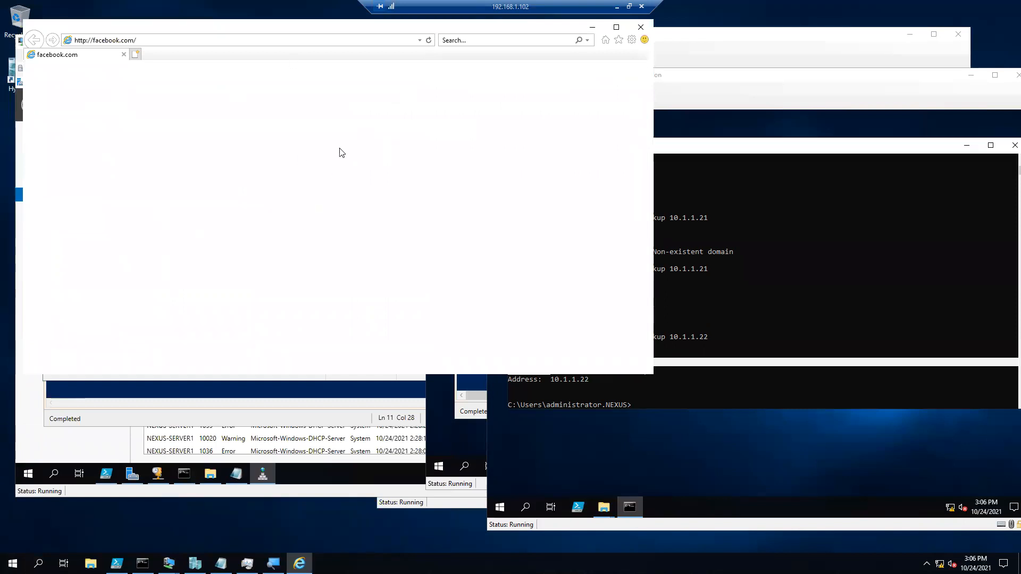
Ping fb.com and facebook.com from the host's Command Prompt, moving its window clear of the browser.
{"action": "left_click", "coordinate": [143, 563]}
{"action": "left_click", "coordinate": [349, 284]}
{"action": "key", "text": "Escape"}
{"action": "type", "text": "ping fb.com"}
{"action": "key", "text": "Return"}
{"action": "left_click_drag", "start_coordinate": [188, 45], "coordinate": [724, 232]}
{"action": "left_click", "coordinate": [731, 332]}
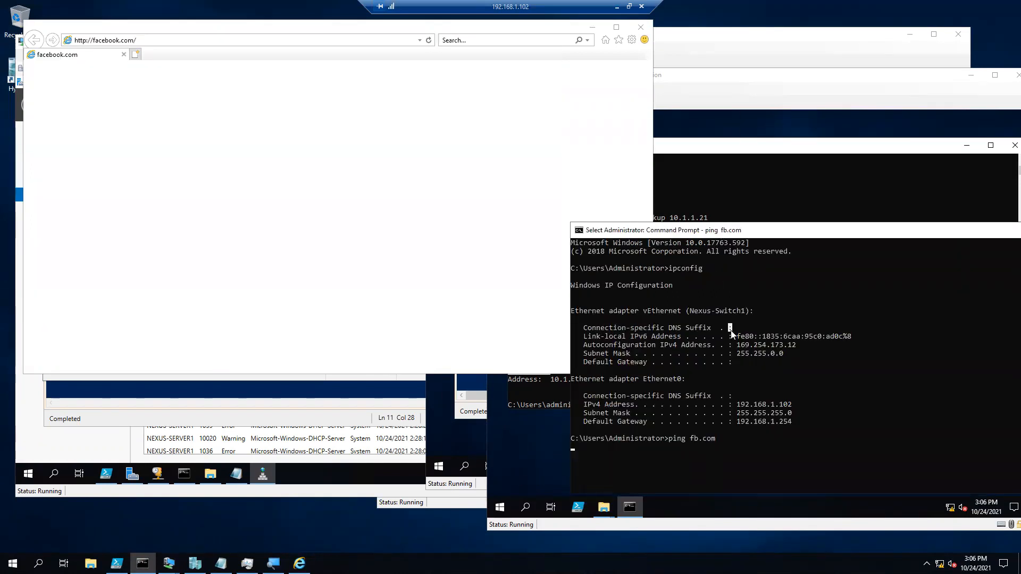
{"action": "key", "text": "Escape"}
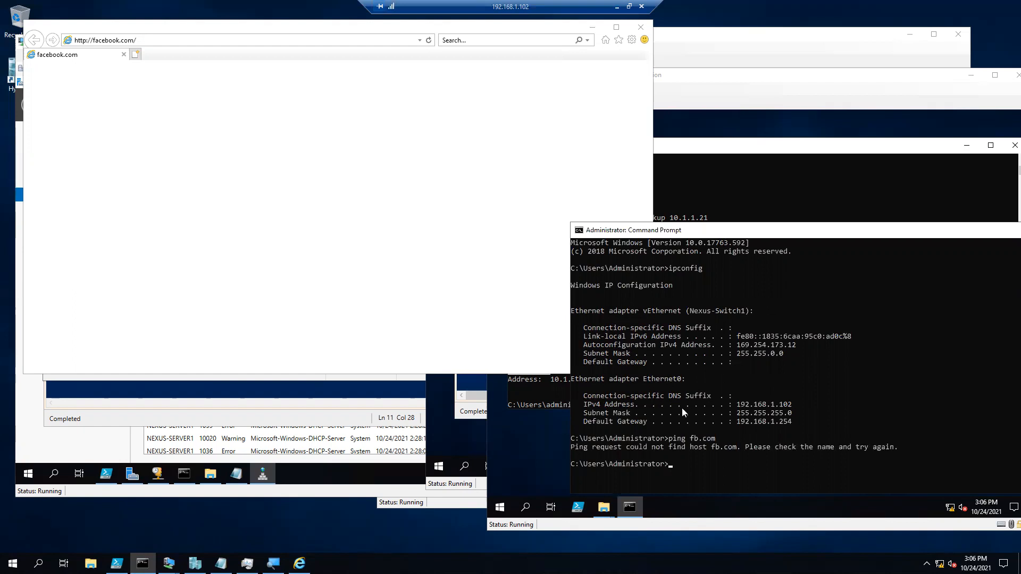
{"action": "type", "text": "ping facebook.com"}
{"action": "key", "text": "Return"}
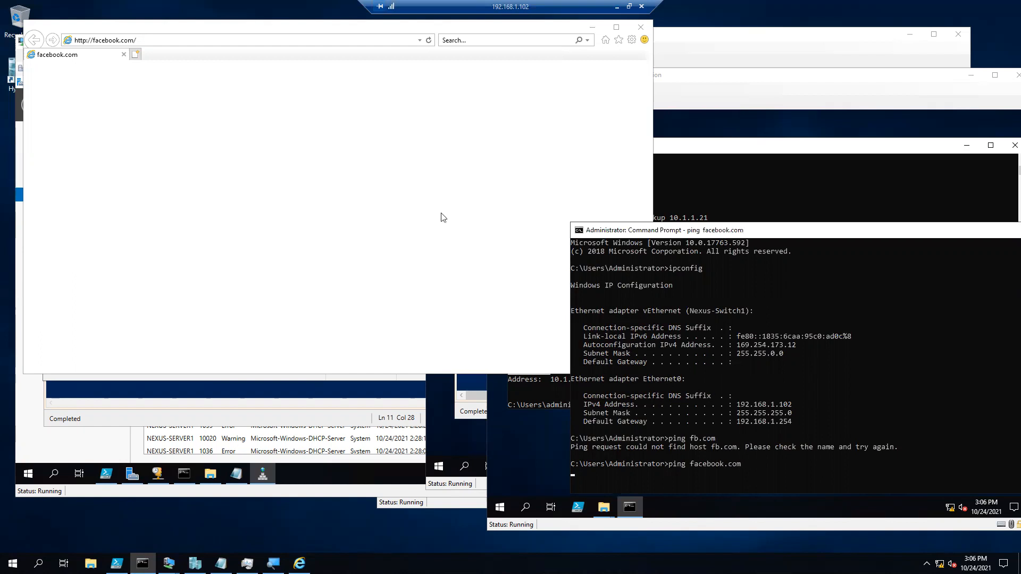
Reload facebook.com in Internet Explorer and dismiss the blocked content notice.
{"action": "left_click", "coordinate": [159, 41]}
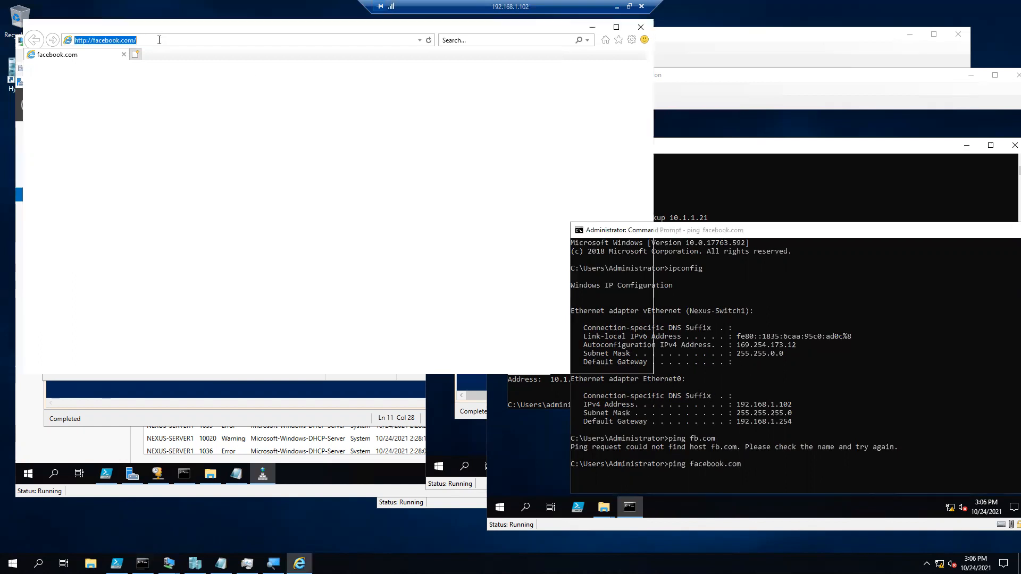
{"action": "left_click", "coordinate": [704, 197]}
{"action": "left_click", "coordinate": [284, 39]}
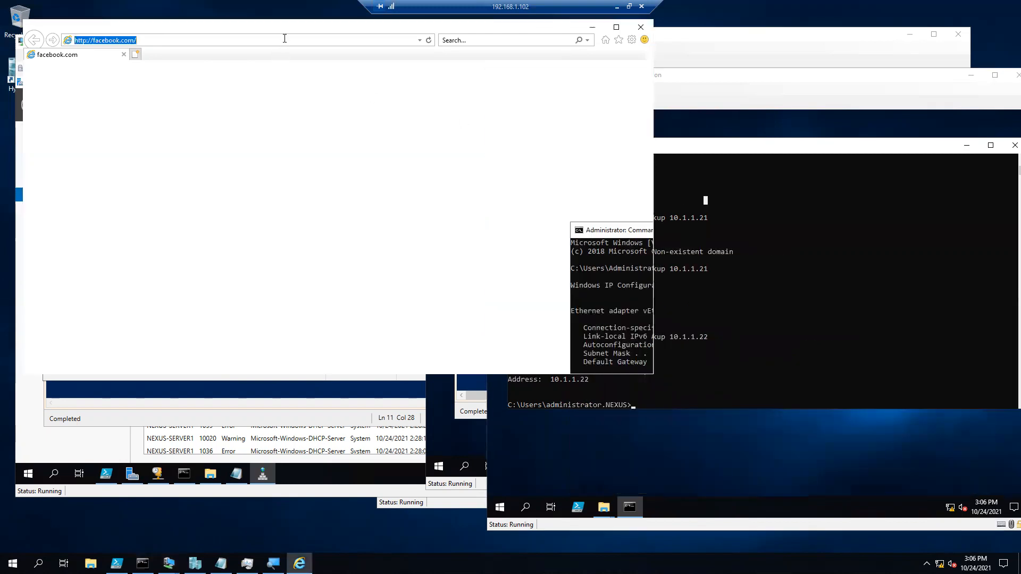
{"action": "key", "text": "Return"}
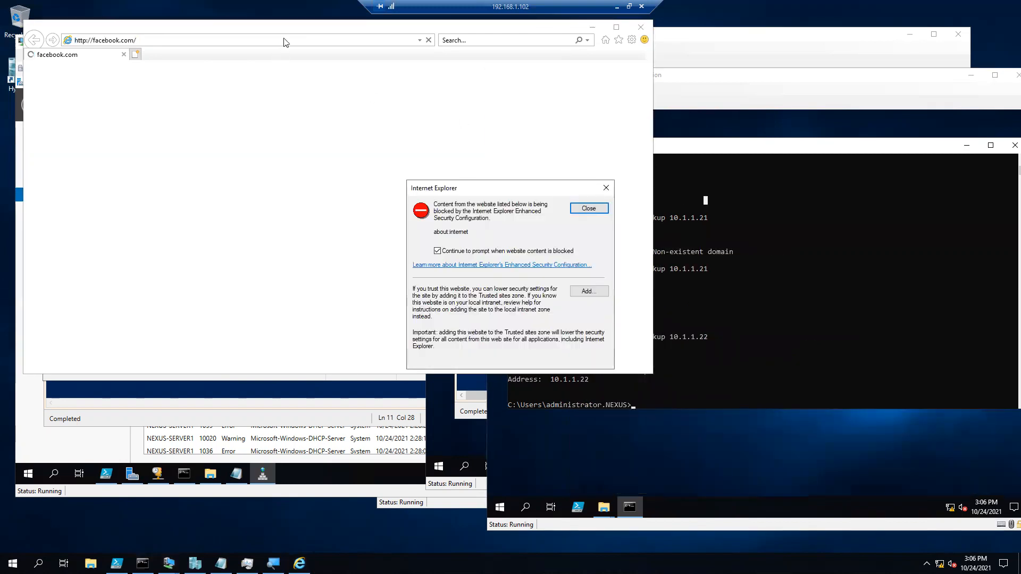
{"action": "left_click", "coordinate": [584, 209]}
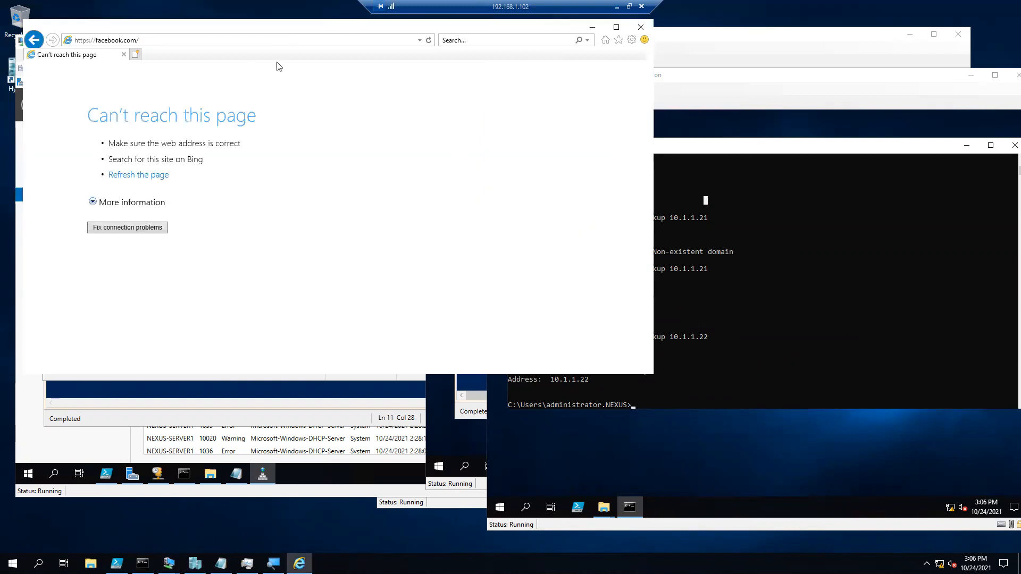
Try to browse to 201.25.39.24 and 192.16465..155 in Internet Explorer, declining each security alert, and minimize the browser.
{"action": "left_click", "coordinate": [291, 41]}
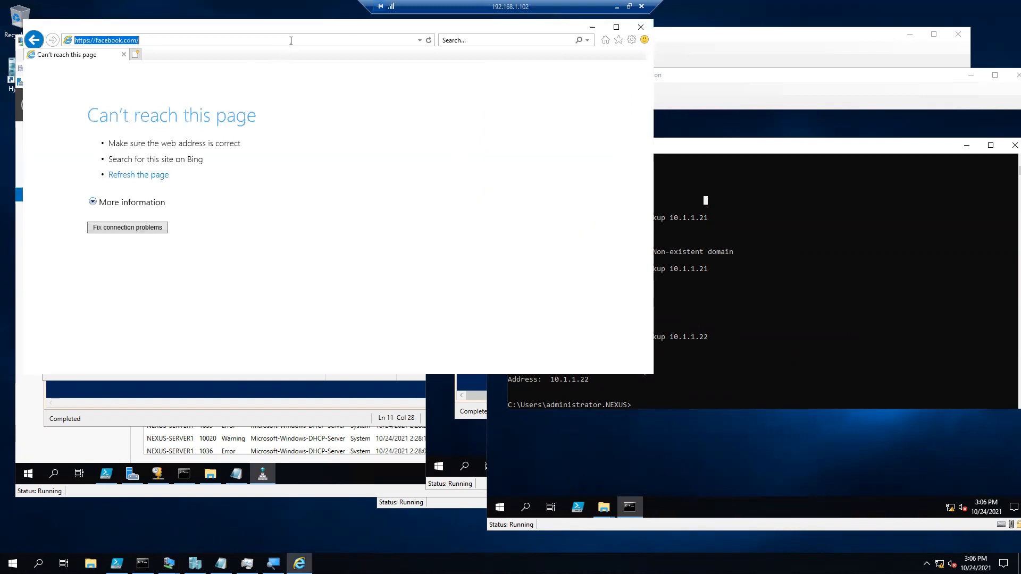
{"action": "type", "text": "201.25.39.24"}
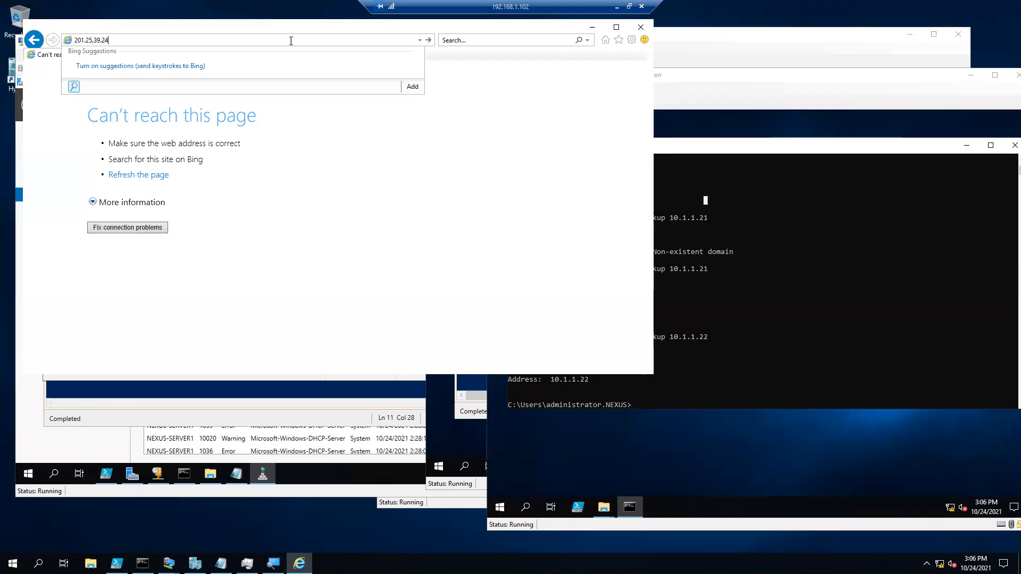
{"action": "key", "text": "Return"}
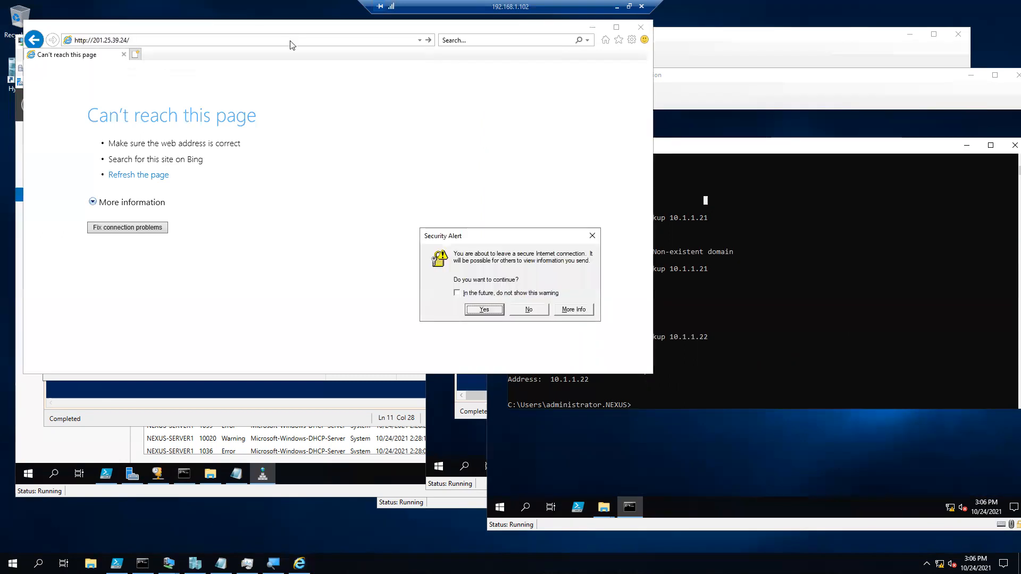
{"action": "left_click", "coordinate": [542, 309]}
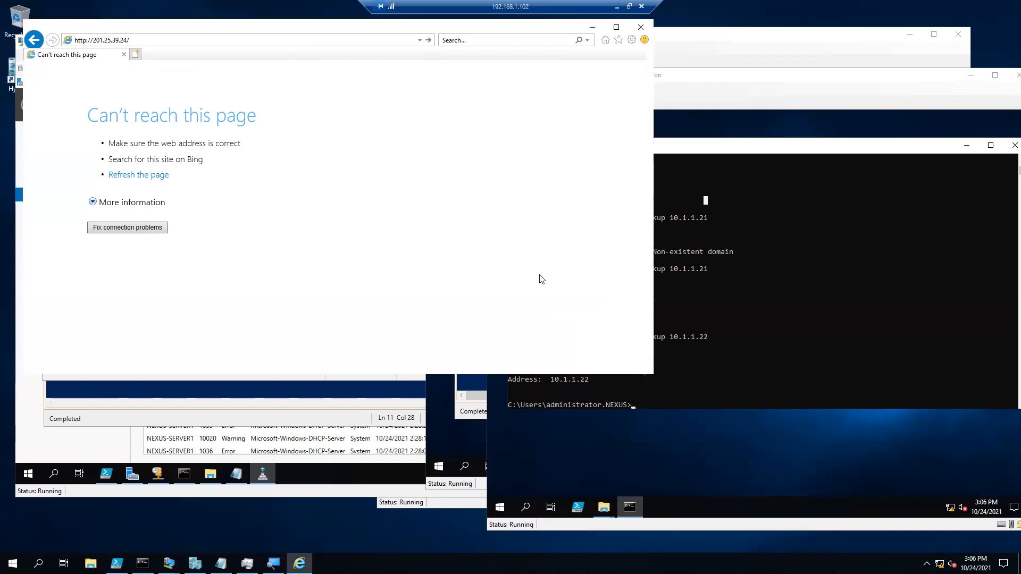
{"action": "left_click", "coordinate": [343, 39]}
{"action": "type", "text": "192.16465..155"}
{"action": "key", "text": "Return"}
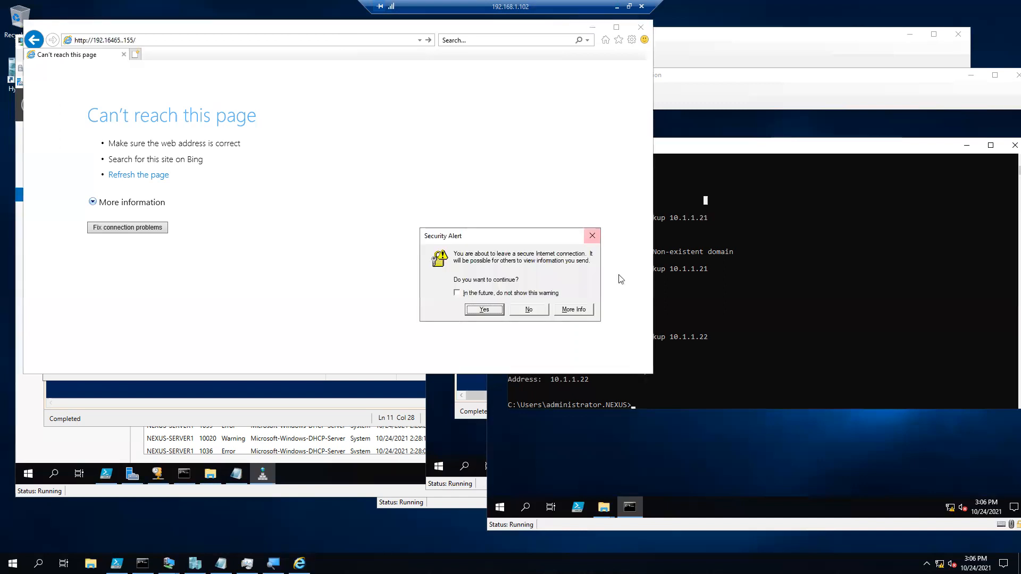
{"action": "left_click", "coordinate": [539, 314]}
{"action": "left_click", "coordinate": [592, 27]}
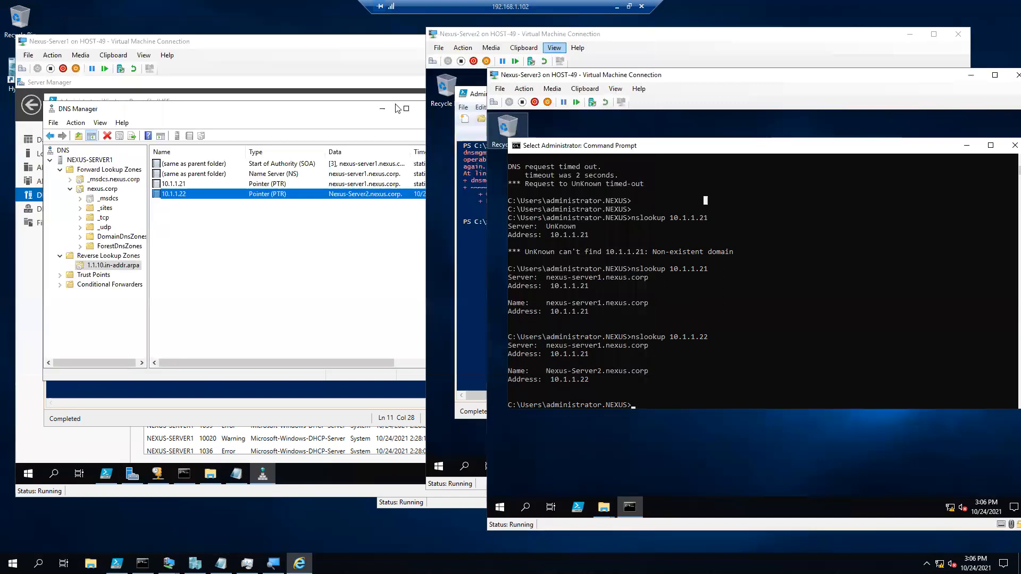
Review the nexus.corp forward lookup zone and the 1.1.10.in-addr.arpa reverse lookup zone in Nexus-Server1's DNS Manager.
{"action": "left_click", "coordinate": [101, 161]}
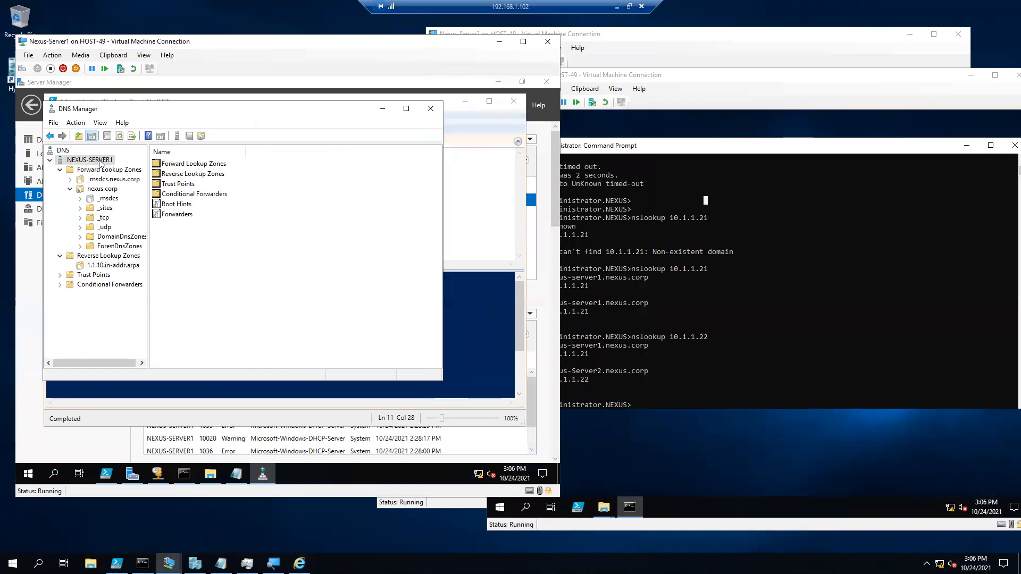
{"action": "left_click", "coordinate": [111, 169]}
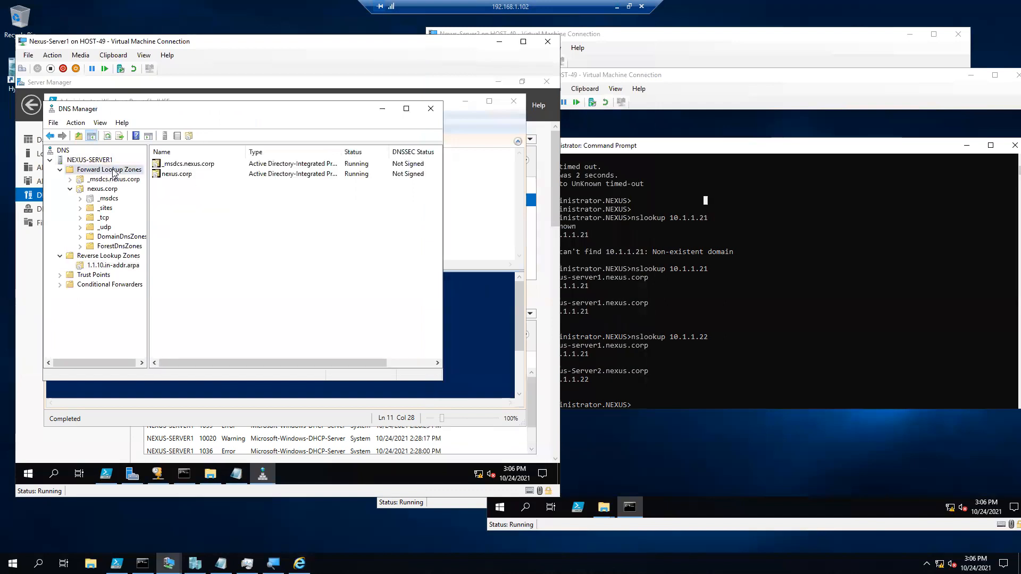
{"action": "double_click", "coordinate": [186, 174]}
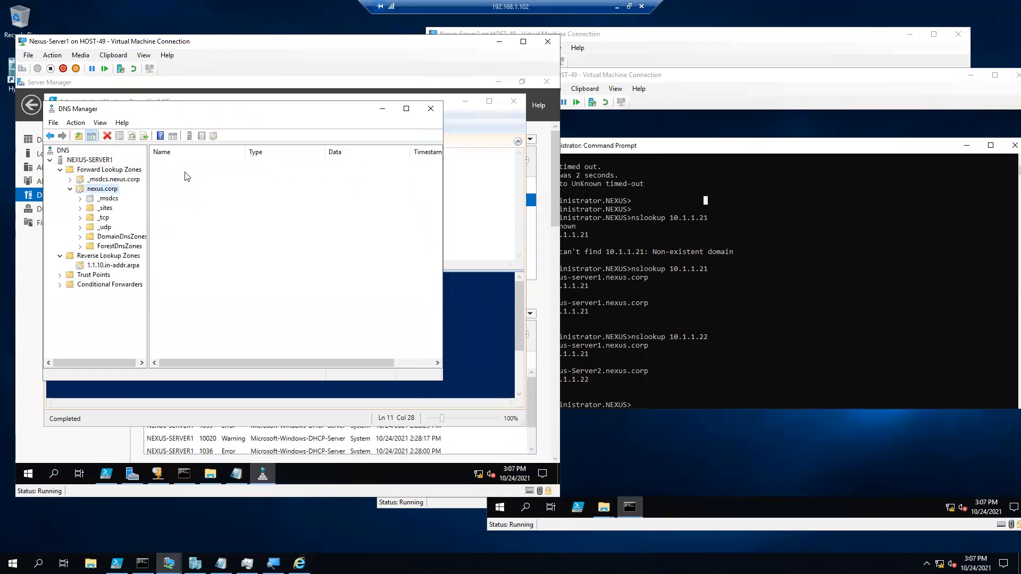
{"action": "left_click", "coordinate": [103, 265]}
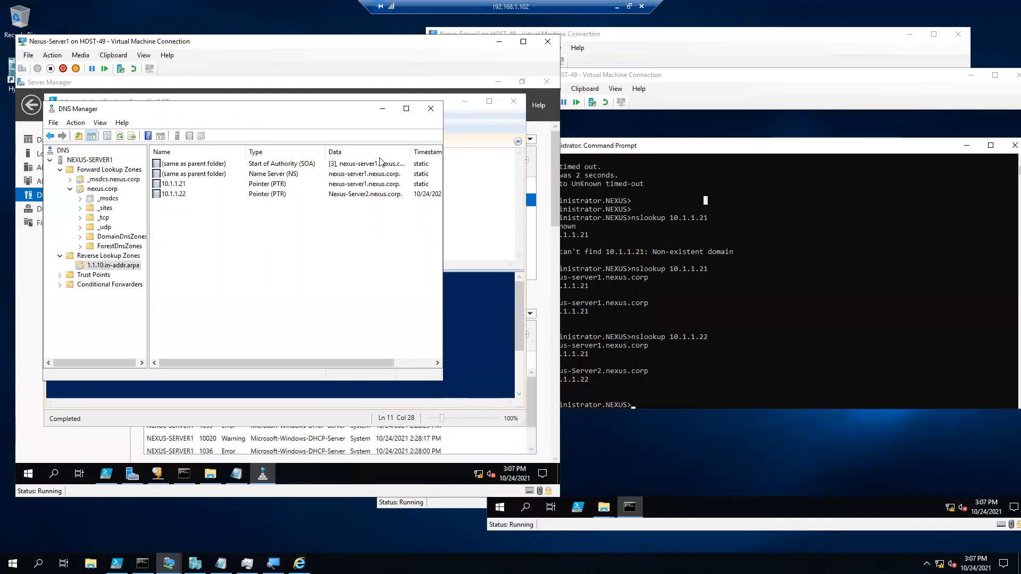
Launch DNS Manager on Nexus-Server2 by running dnsmgmt.msc in PowerShell ISE.
{"action": "left_click", "coordinate": [665, 59]}
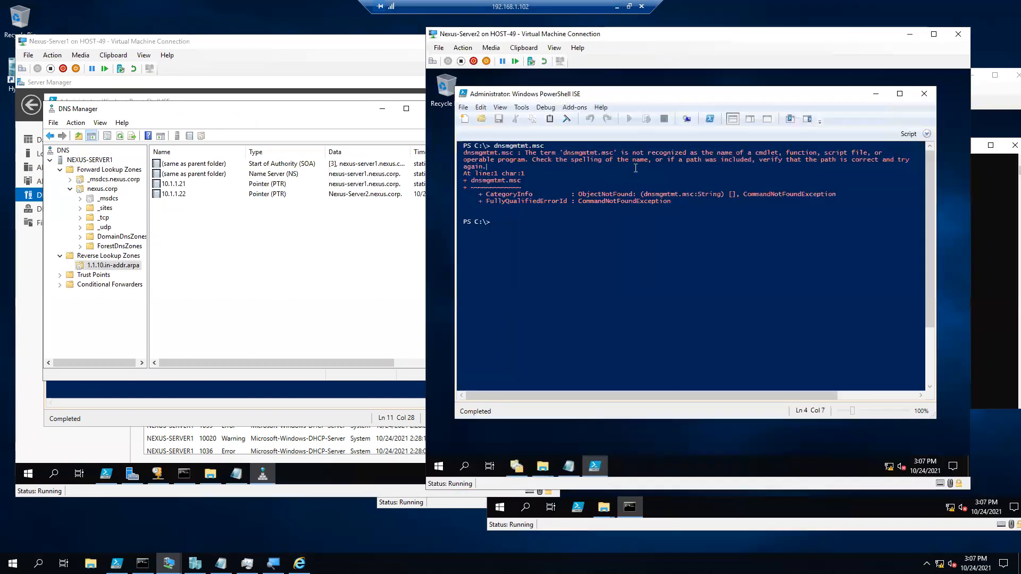
{"action": "type", "text": "dnsm"}
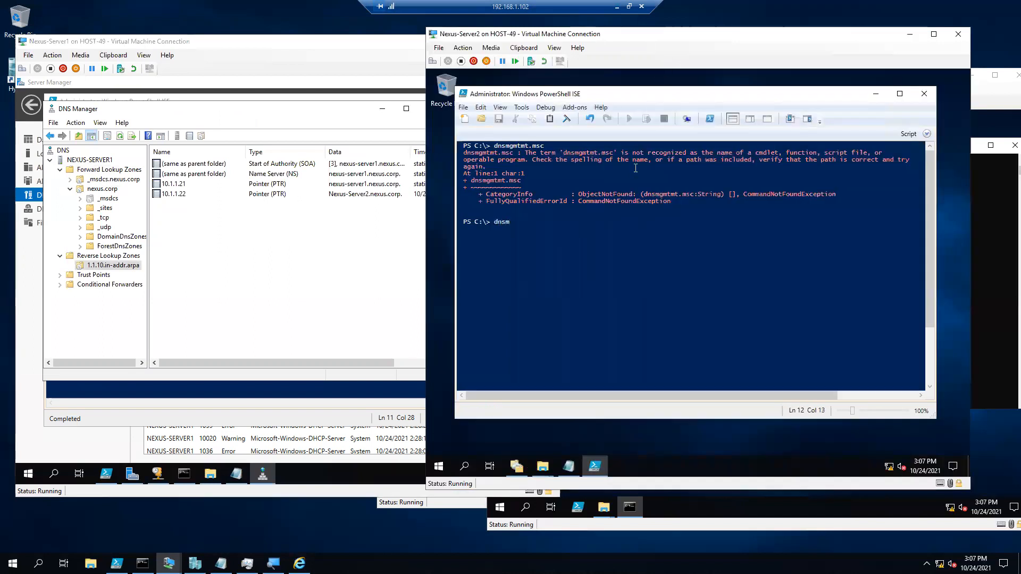
{"action": "type", "text": "gmt.msc"}
{"action": "key", "text": "Return"}
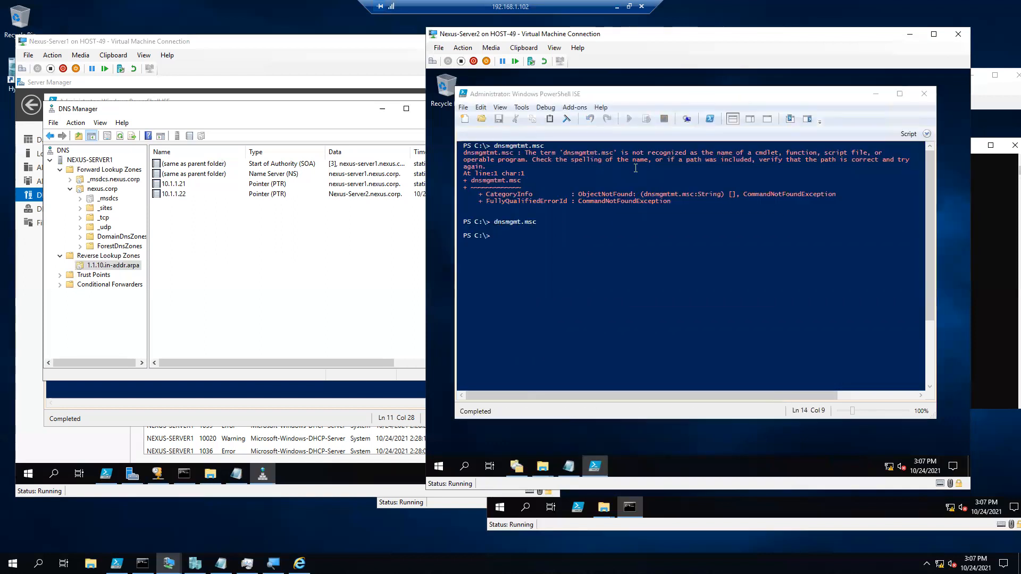
Expand NEXUS-SERVER2 in its DNS Manager and check its forward and reverse lookup zones.
{"action": "left_click", "coordinate": [497, 153]}
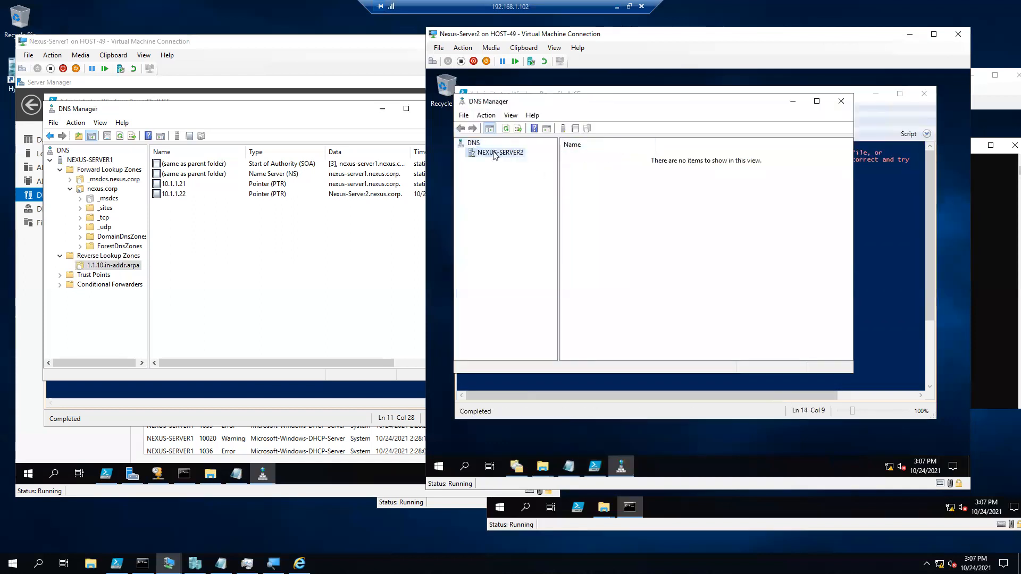
{"action": "left_click", "coordinate": [460, 152]}
{"action": "left_click", "coordinate": [473, 164]}
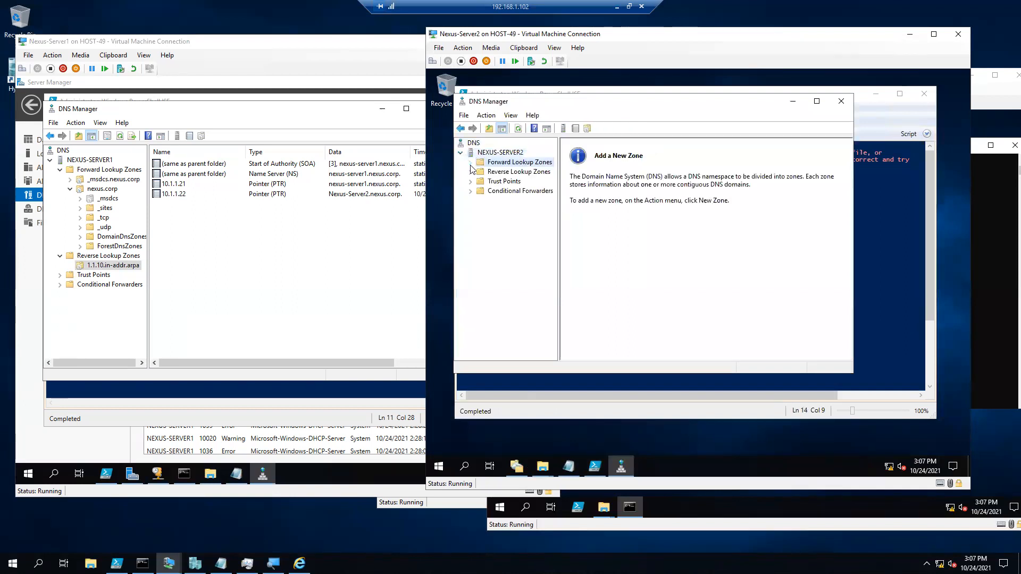
{"action": "left_click", "coordinate": [494, 173]}
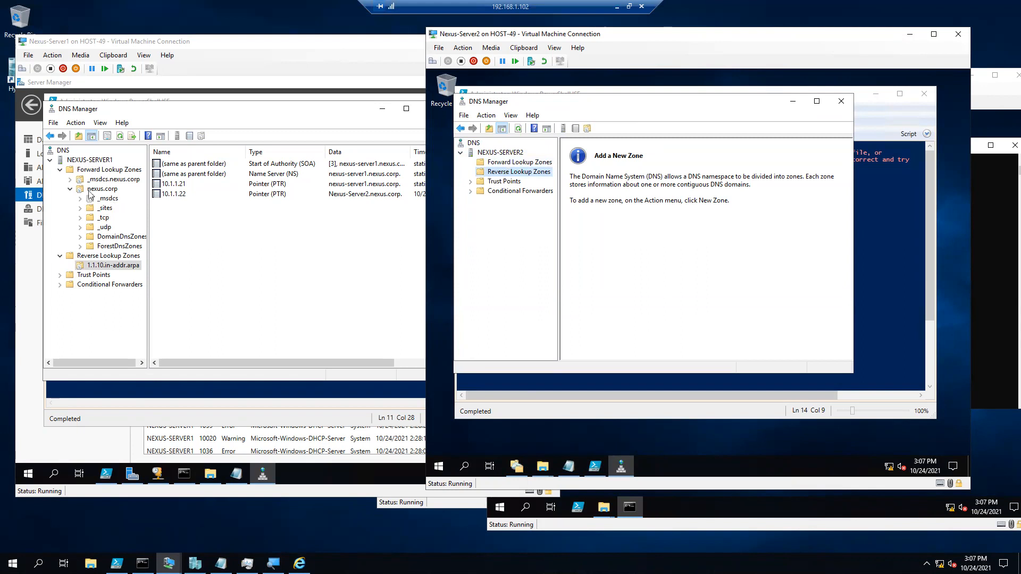
Examine the nexus.corp records on Nexus-Server1, highlighting the nexus-server1 host, Start of Authority, and Name Server entries.
{"action": "left_click", "coordinate": [68, 180]}
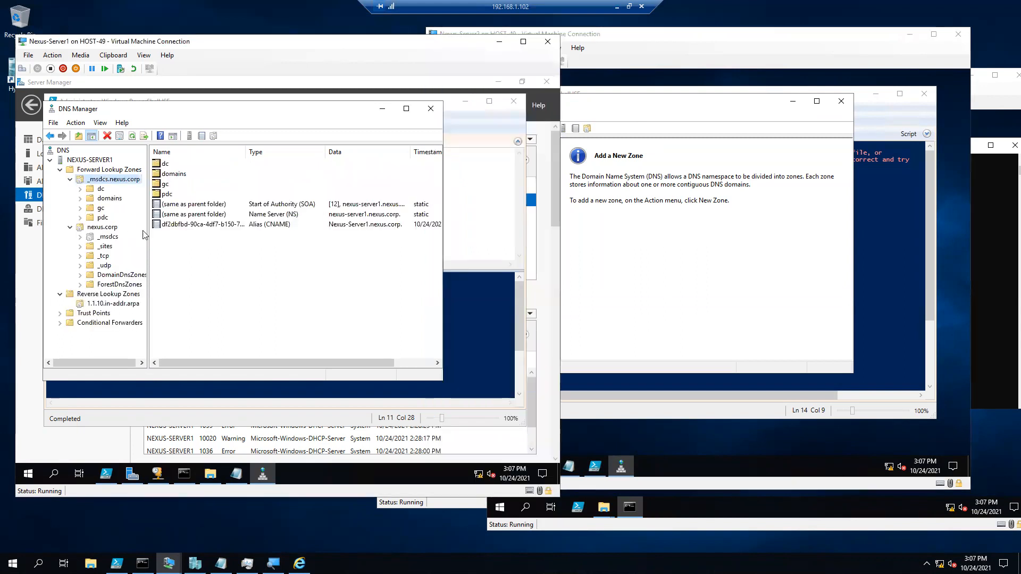
{"action": "left_click", "coordinate": [106, 171]}
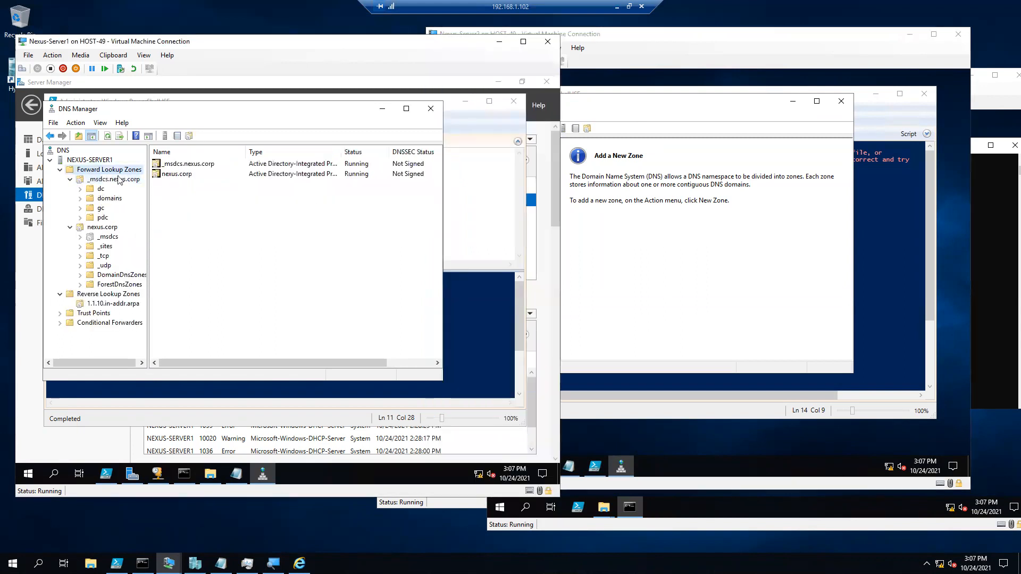
{"action": "double_click", "coordinate": [172, 175]}
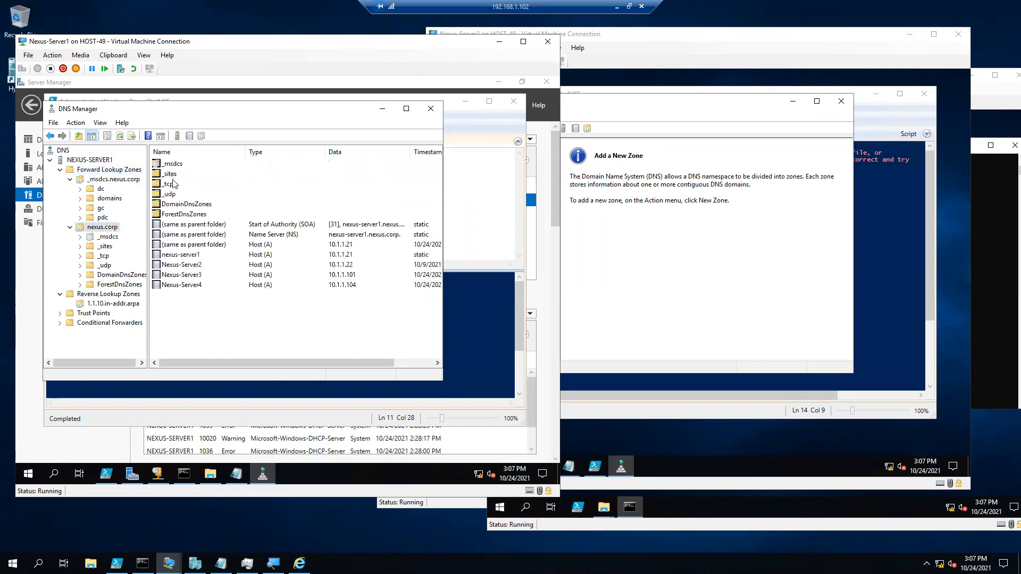
{"action": "left_click", "coordinate": [252, 257]}
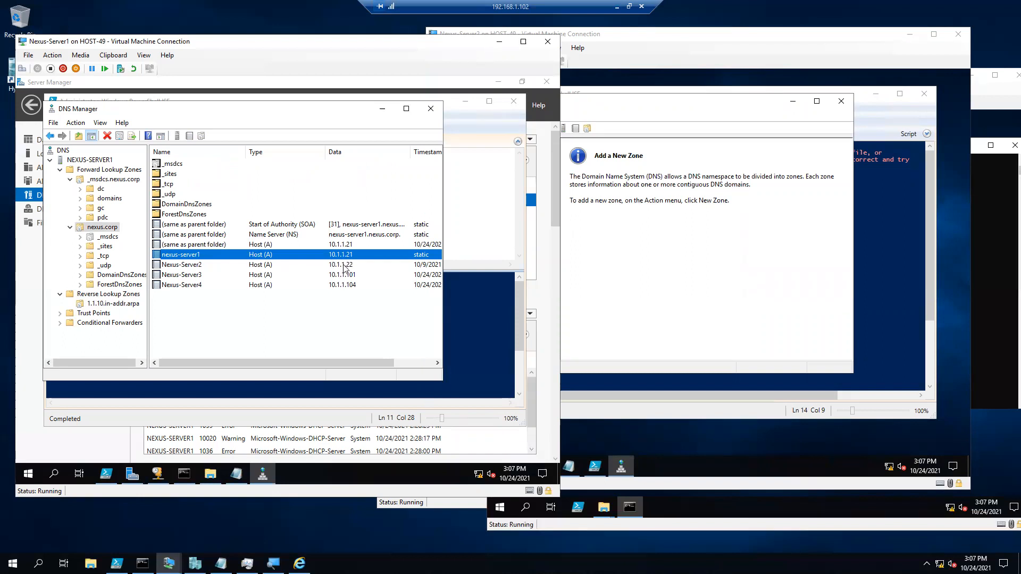
{"action": "left_click", "coordinate": [302, 224]}
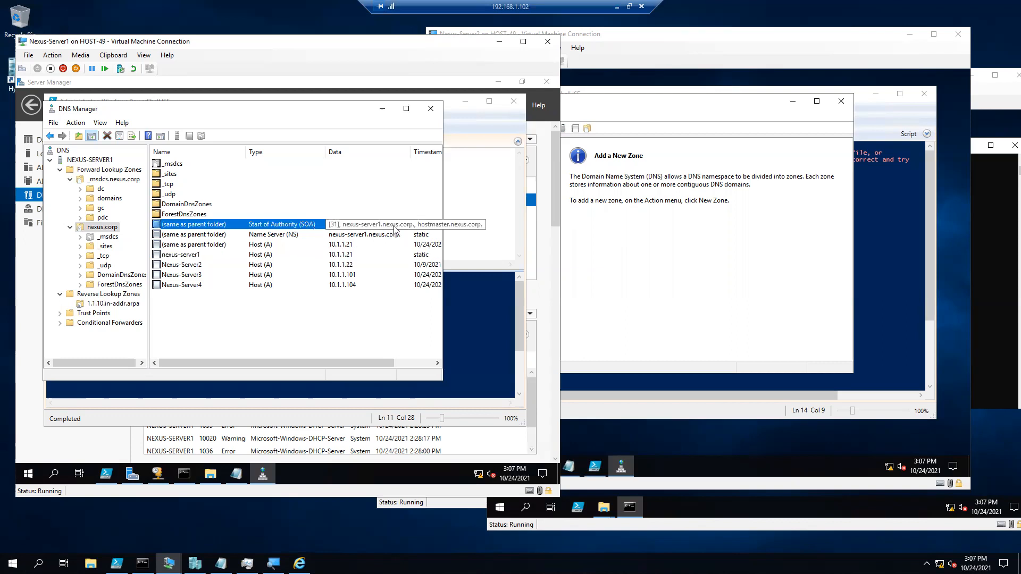
{"action": "left_click", "coordinate": [283, 237]}
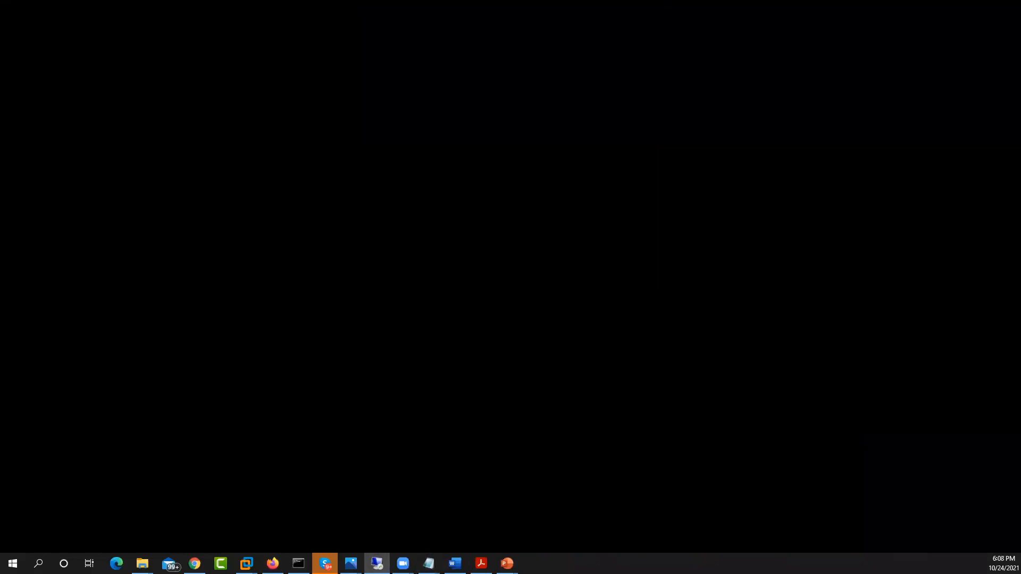
Switch to Course Outline.jpg in Photos and review the DHCP and DNS module titles.
{"action": "left_click_drag", "start_coordinate": [142, 75], "coordinate": [681, 109]}
{"action": "left_click", "coordinate": [742, 108]}
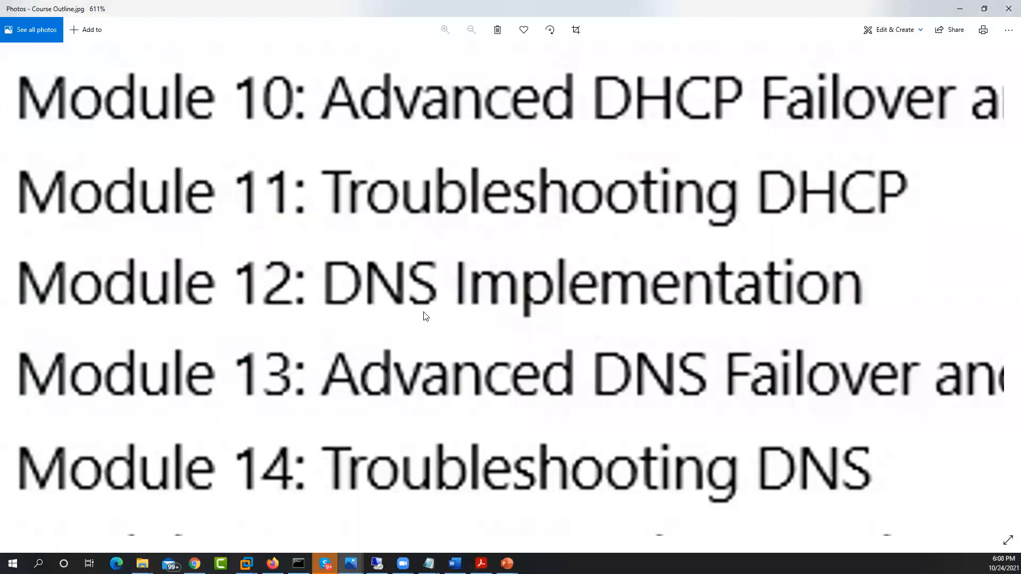
{"action": "scroll", "coordinate": [426, 316], "scroll_direction": "down", "scroll_amount": 5}
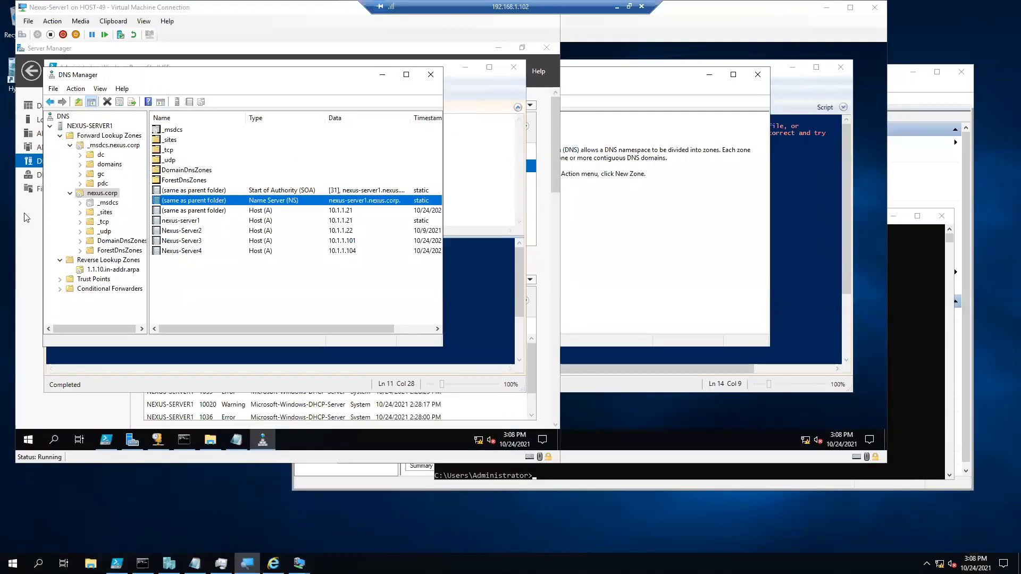
Return to DNS Manager on Nexus-Server1, highlight the nexus-server1 host record, and collapse the tree to the DNS root.
{"action": "left_click", "coordinate": [182, 222]}
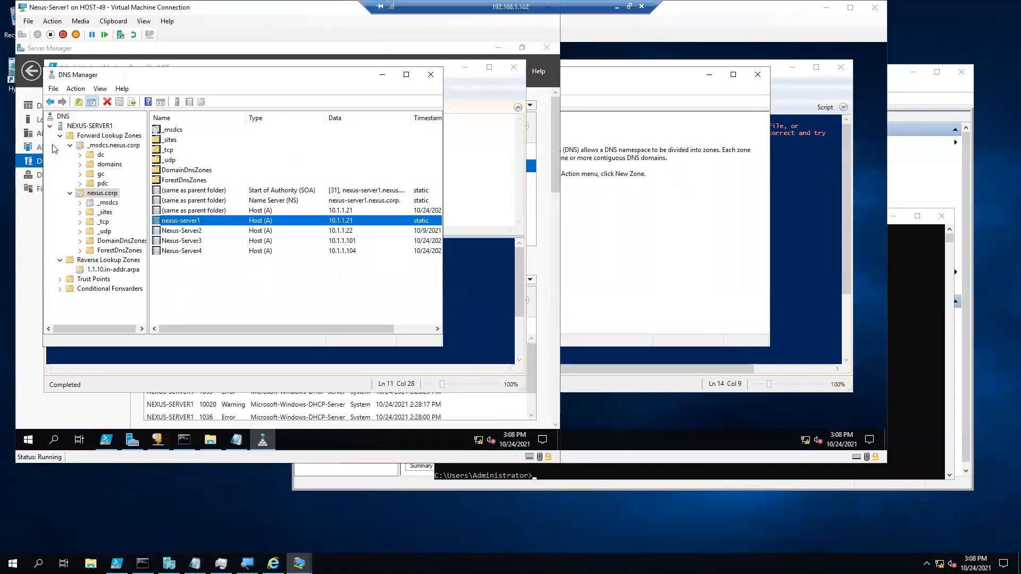
{"action": "left_click", "coordinate": [52, 127]}
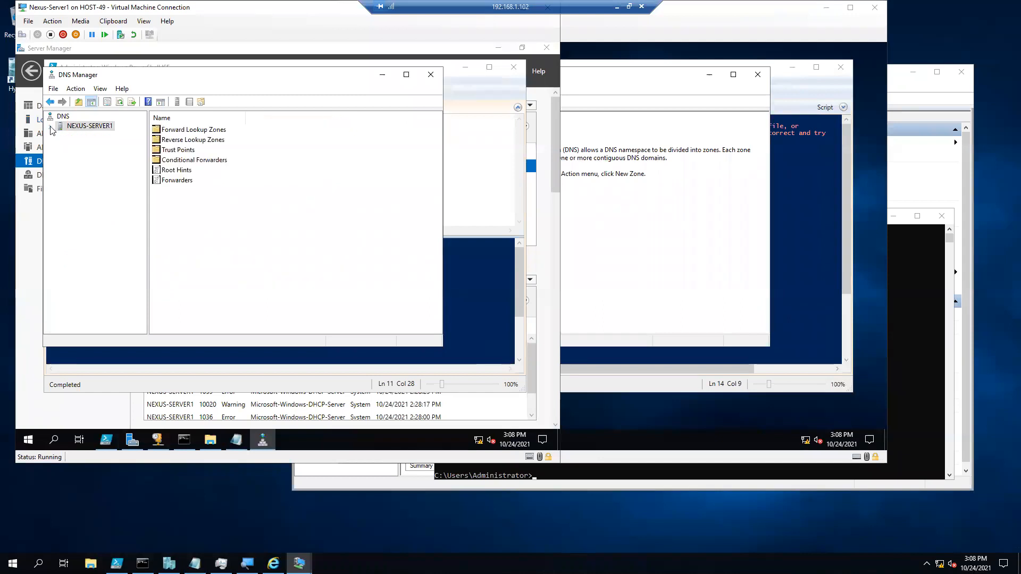
{"action": "left_click", "coordinate": [63, 116]}
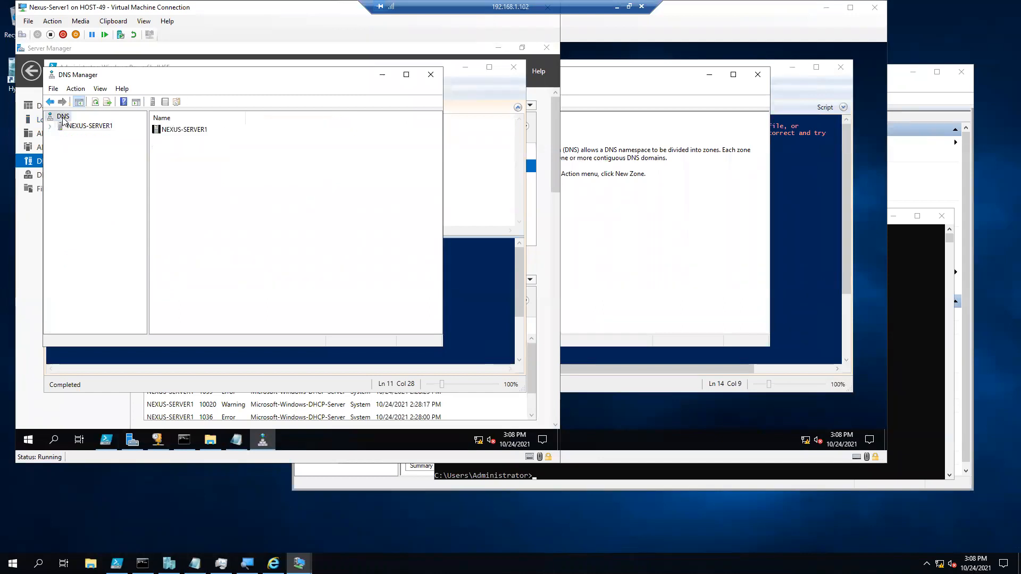
Reposition the Nexus-Server2 window beside Nexus-Server1's DNS Manager and select its Forward Lookup Zones folder.
{"action": "left_click", "coordinate": [777, 15]}
{"action": "left_click_drag", "start_coordinate": [686, 15], "coordinate": [779, 73]}
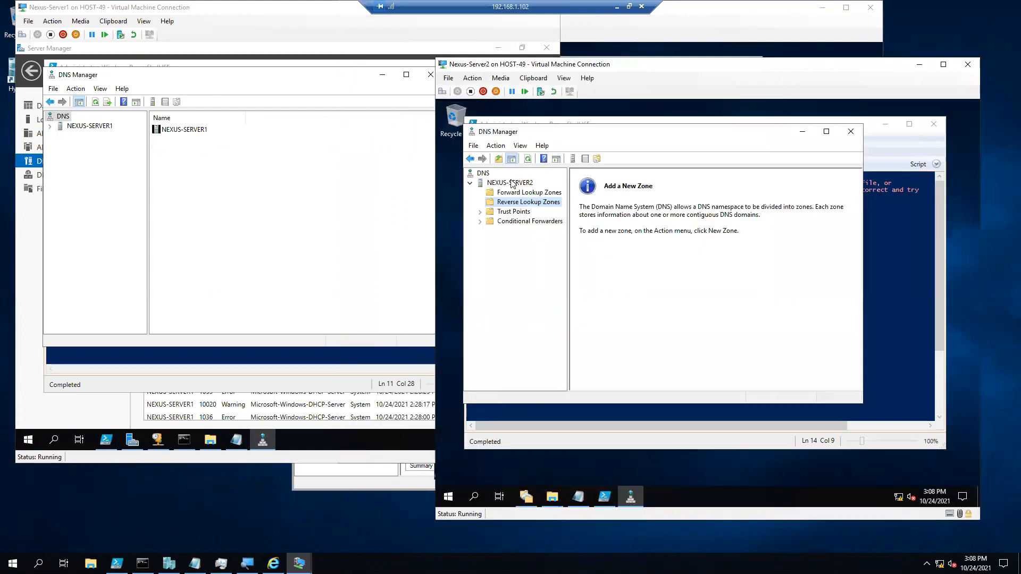
{"action": "left_click", "coordinate": [536, 192]}
Expand NEXUS-SERVER1's Forward Lookup Zones and display the records in the nexus.corp zone.
{"action": "left_click", "coordinate": [50, 126]}
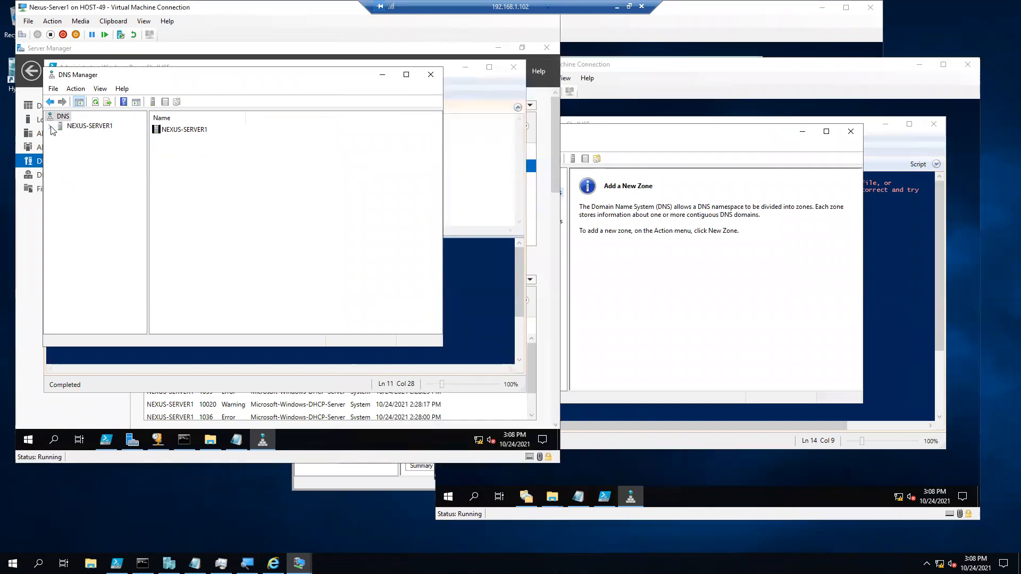
{"action": "left_click", "coordinate": [60, 135]}
{"action": "left_click", "coordinate": [101, 145]}
{"action": "left_click", "coordinate": [99, 155]}
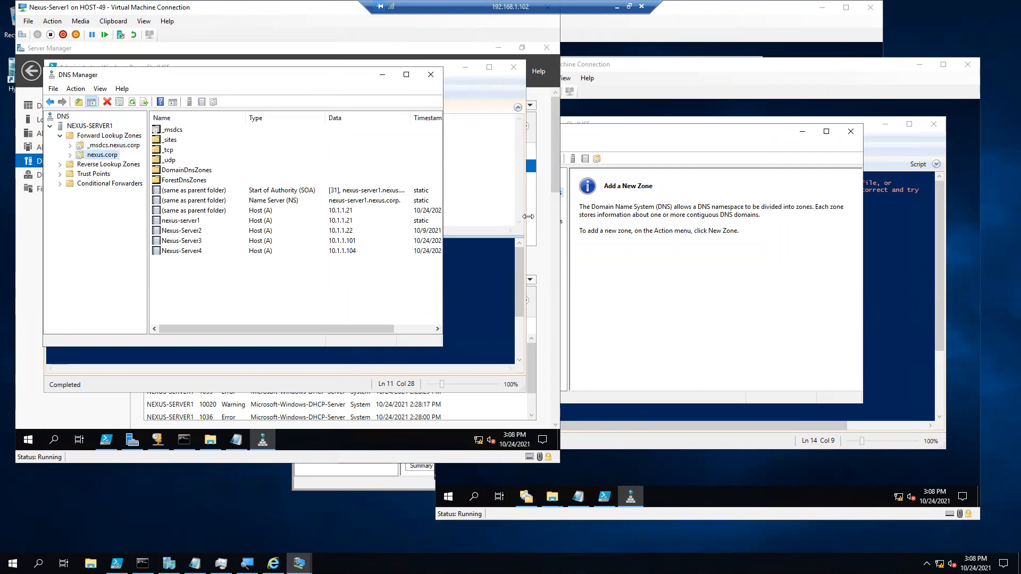
View NEXUS-SERVER1's DNS server properties, close them unchanged, and look over the actions available for its Forward Lookup Zones folder.
{"action": "left_click", "coordinate": [627, 272]}
{"action": "right_click", "coordinate": [102, 128]}
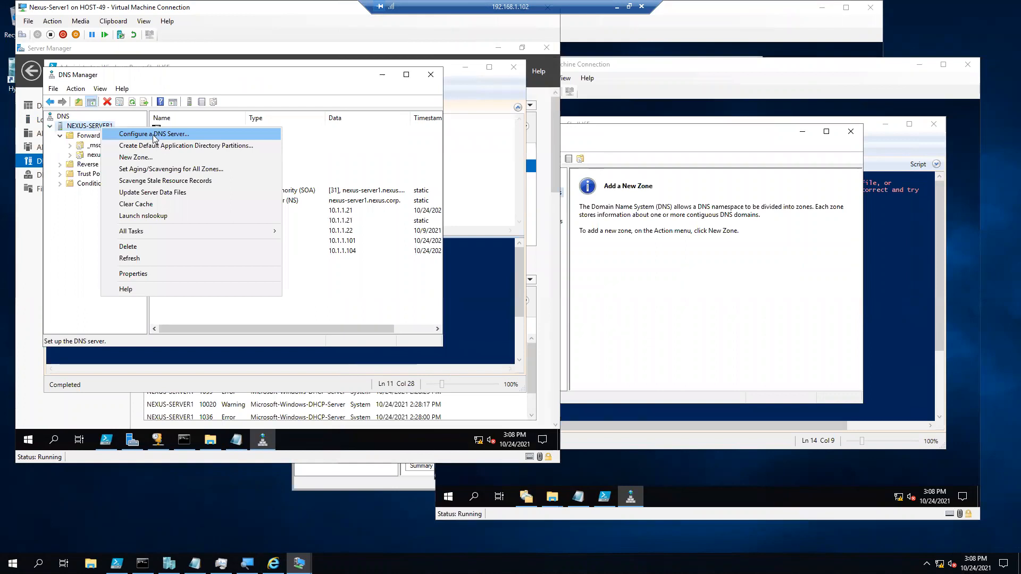
{"action": "left_click", "coordinate": [162, 274]}
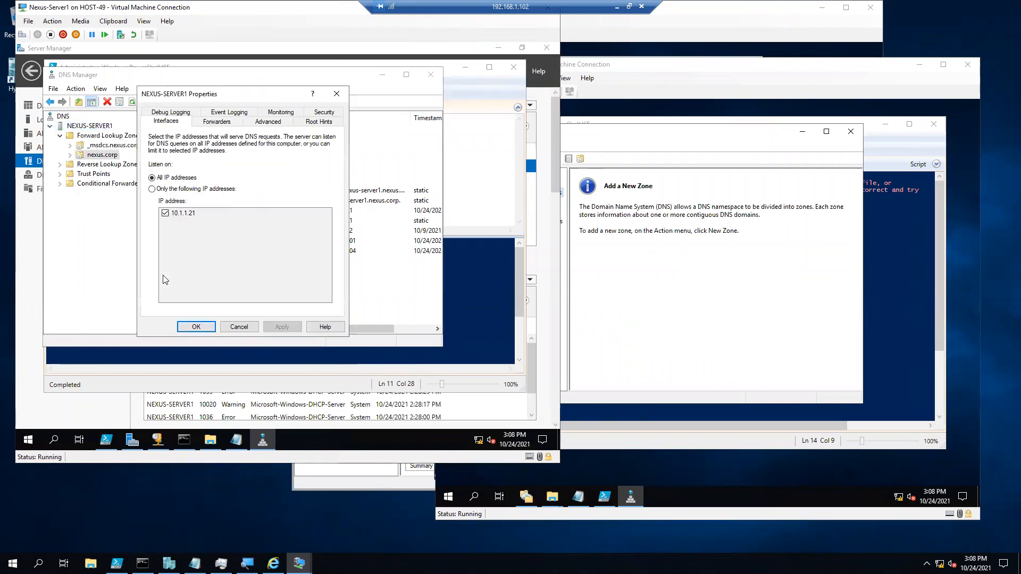
{"action": "left_click", "coordinate": [239, 327]}
{"action": "left_click", "coordinate": [88, 137]}
{"action": "right_click", "coordinate": [88, 138]}
{"action": "key", "text": "Escape"}
Open the properties of the nexus.corp zone on NEXUS-SERVER1 and display its name servers.
{"action": "left_click", "coordinate": [96, 155]}
{"action": "right_click", "coordinate": [98, 155]}
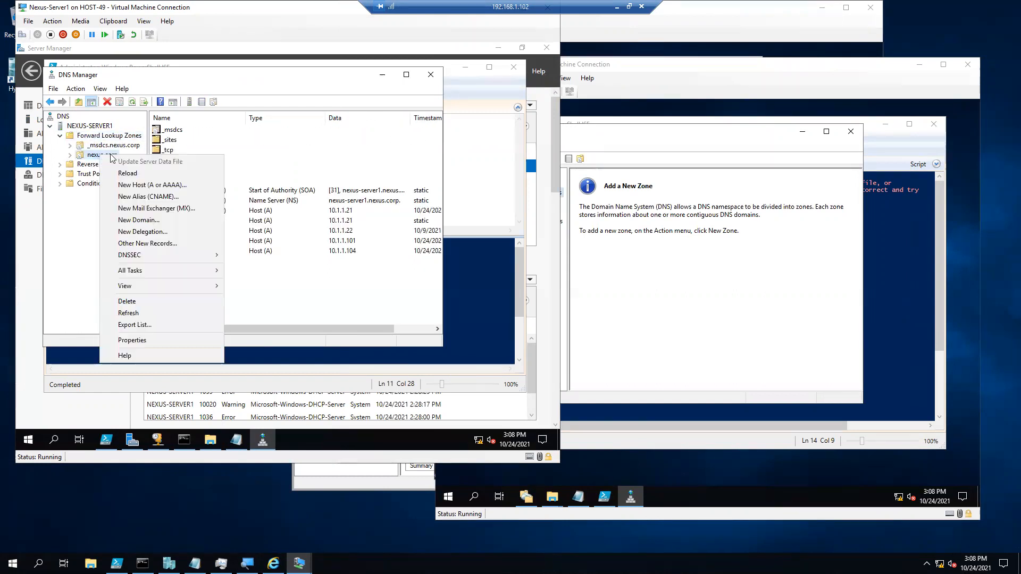
{"action": "left_click", "coordinate": [145, 344]}
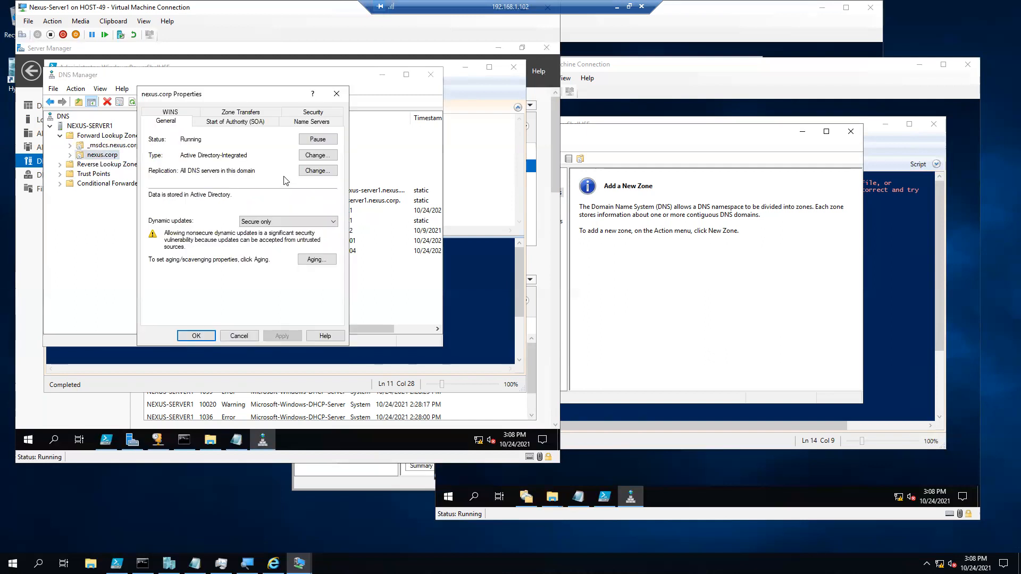
{"action": "left_click", "coordinate": [303, 124]}
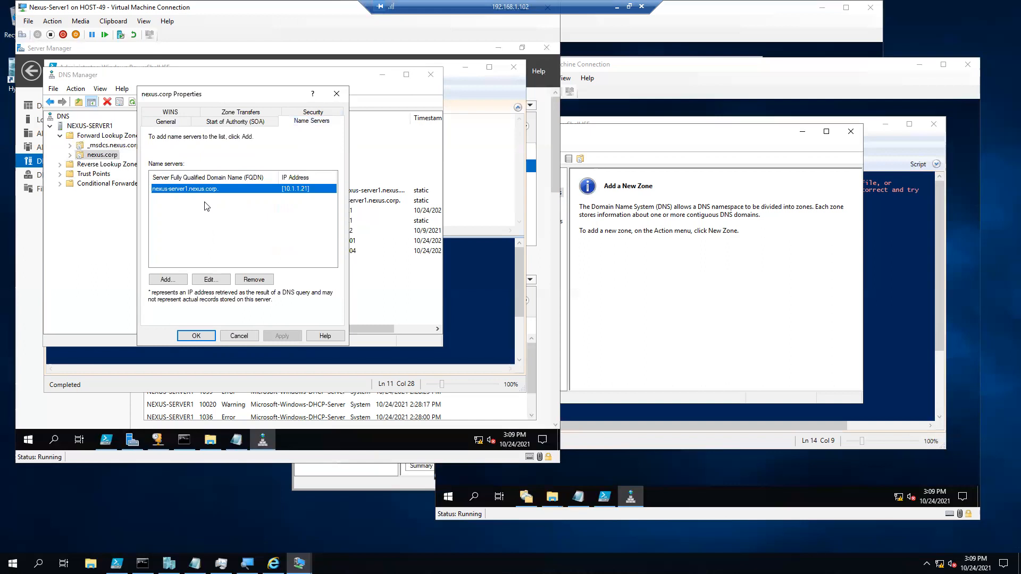
Add nexus-server2.nexus.corp to the nexus.corp zone's name servers, resolving its IP address from the full name, and apply the change.
{"action": "left_click", "coordinate": [168, 280]}
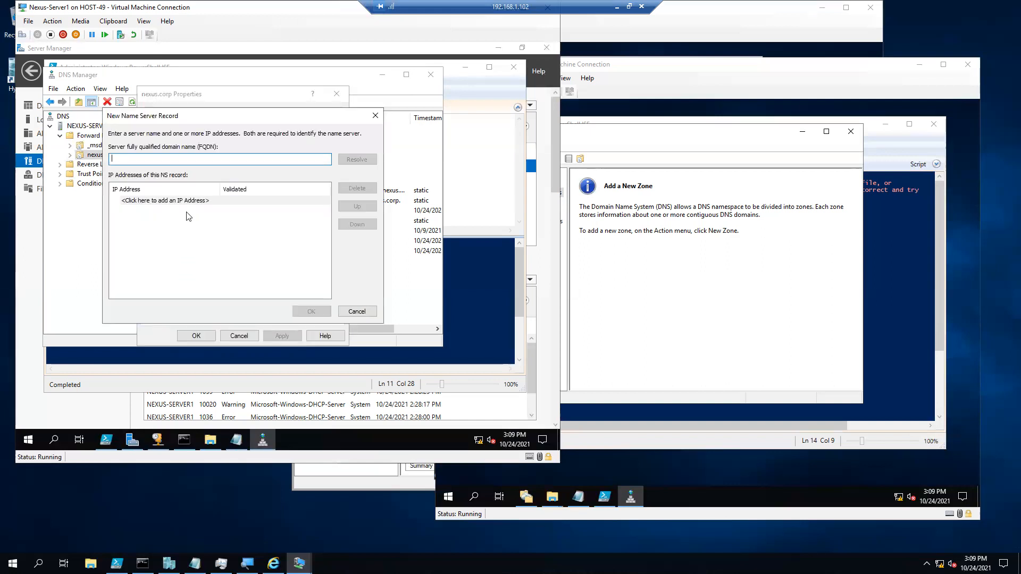
{"action": "type", "text": "nexus"}
{"action": "left_click", "coordinate": [340, 159]}
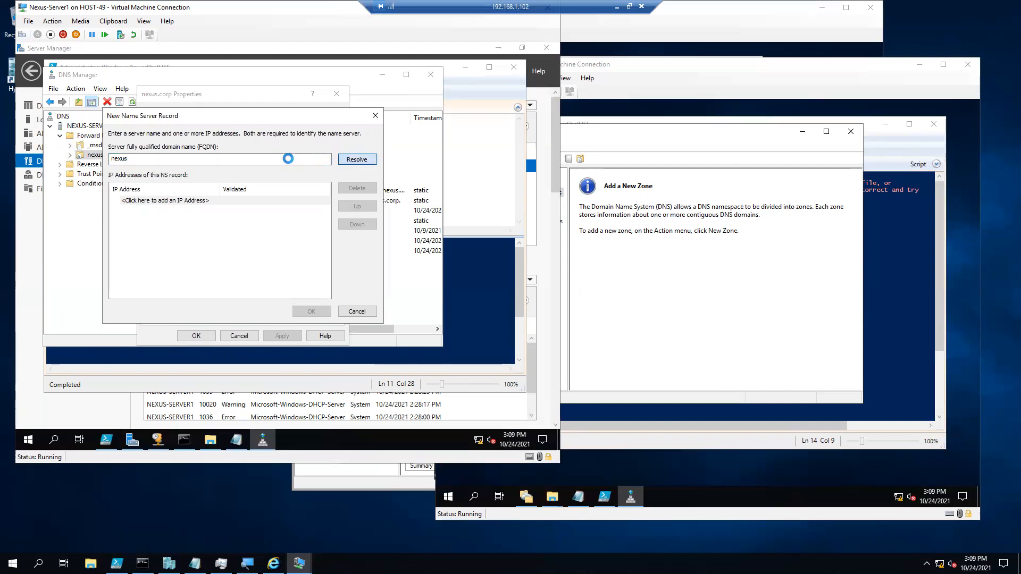
{"action": "left_click", "coordinate": [356, 280]}
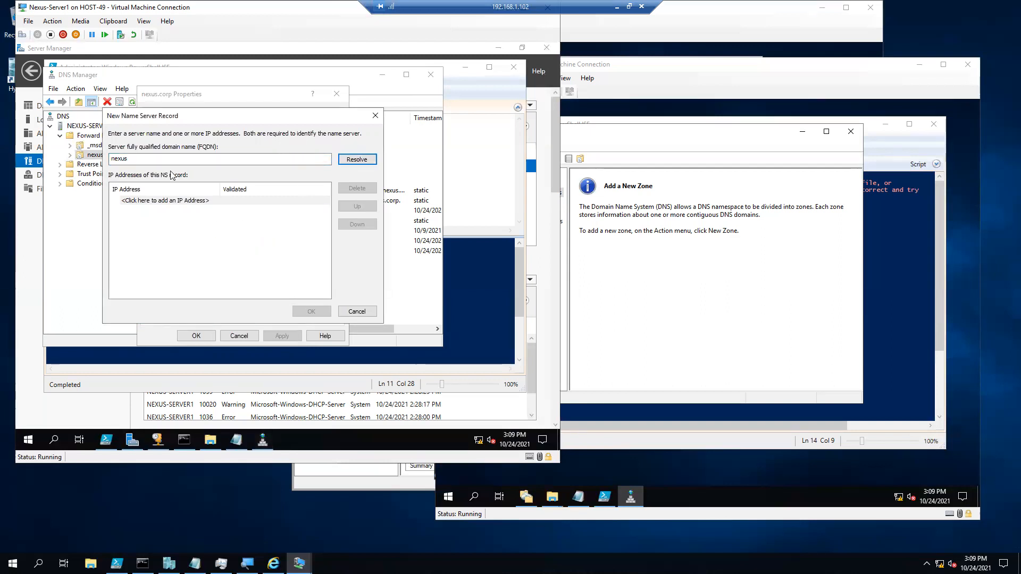
{"action": "left_click", "coordinate": [170, 160]}
{"action": "type", "text": "-server2.nexus.corp"}
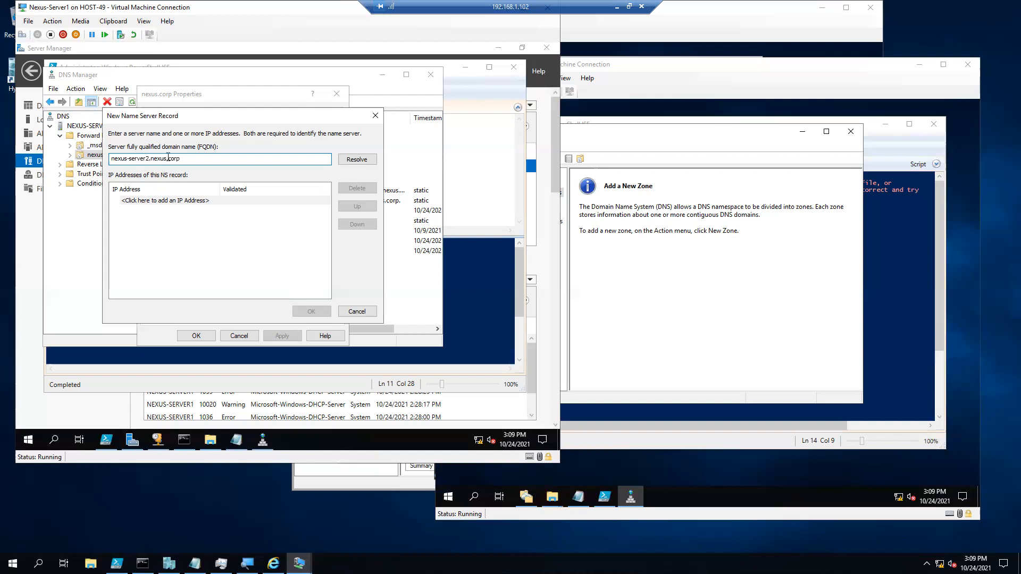
{"action": "left_click", "coordinate": [357, 159]}
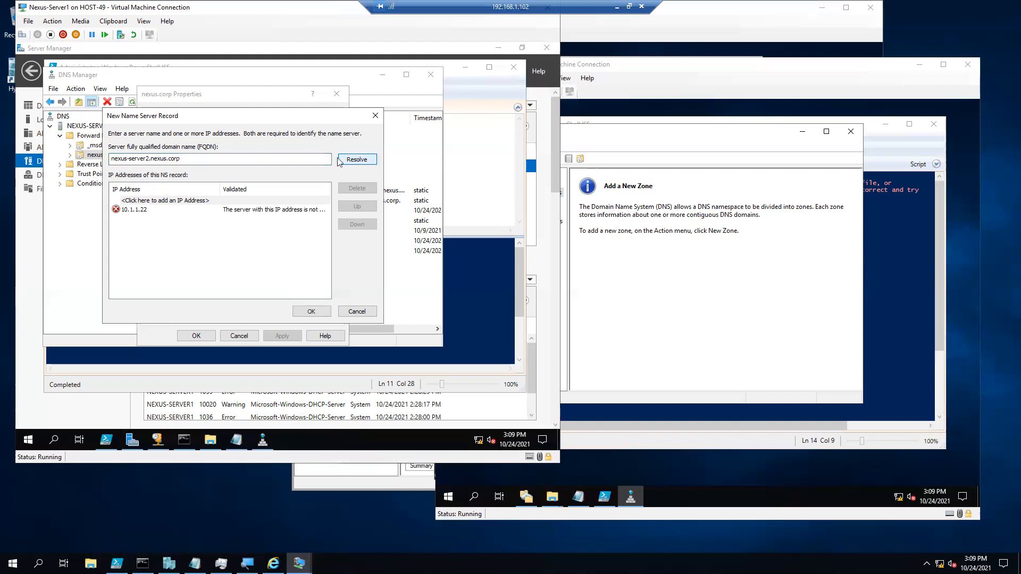
{"action": "left_click", "coordinate": [137, 211]}
{"action": "left_click", "coordinate": [311, 312]}
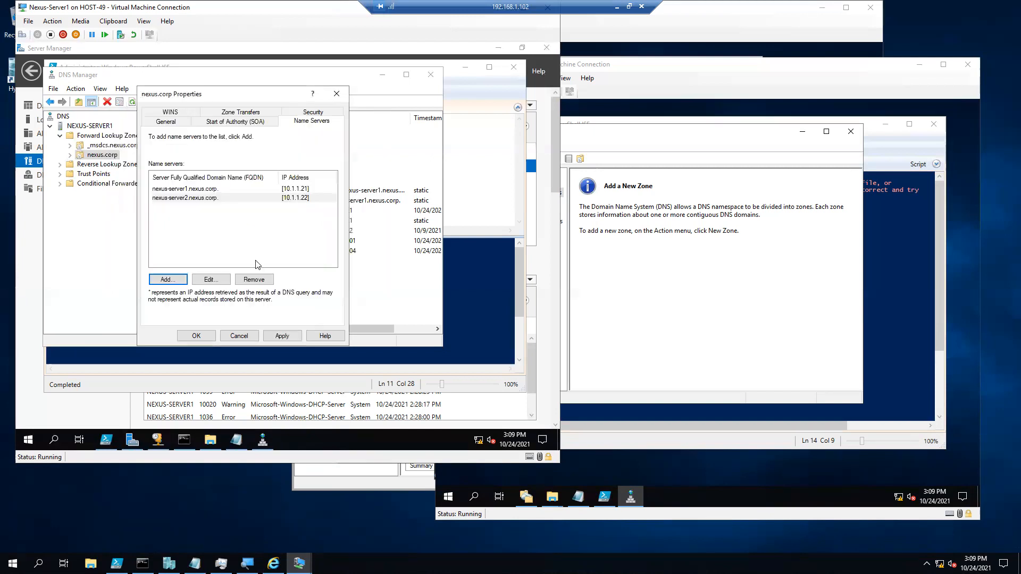
{"action": "left_click", "coordinate": [211, 199]}
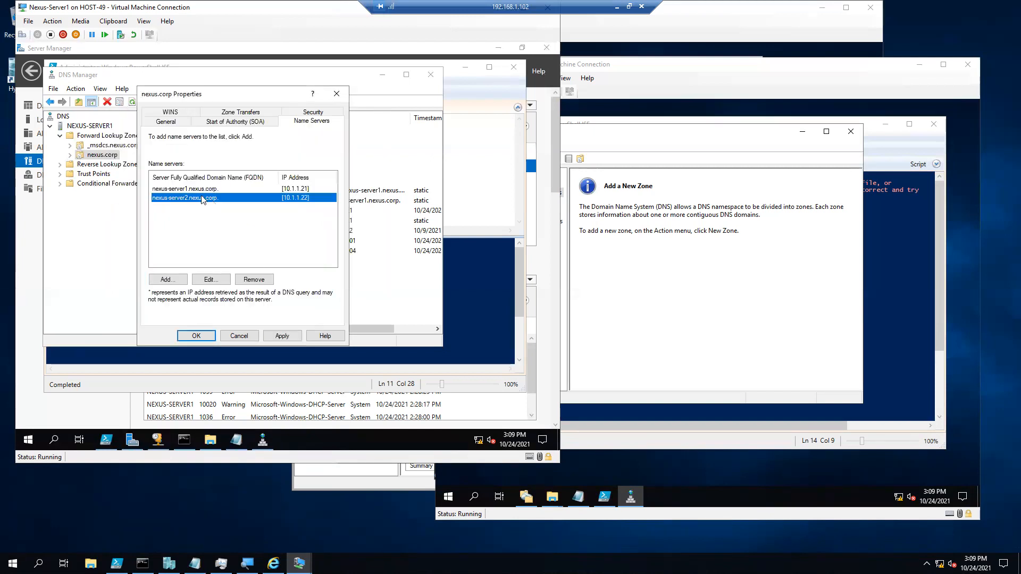
{"action": "left_click", "coordinate": [282, 336]}
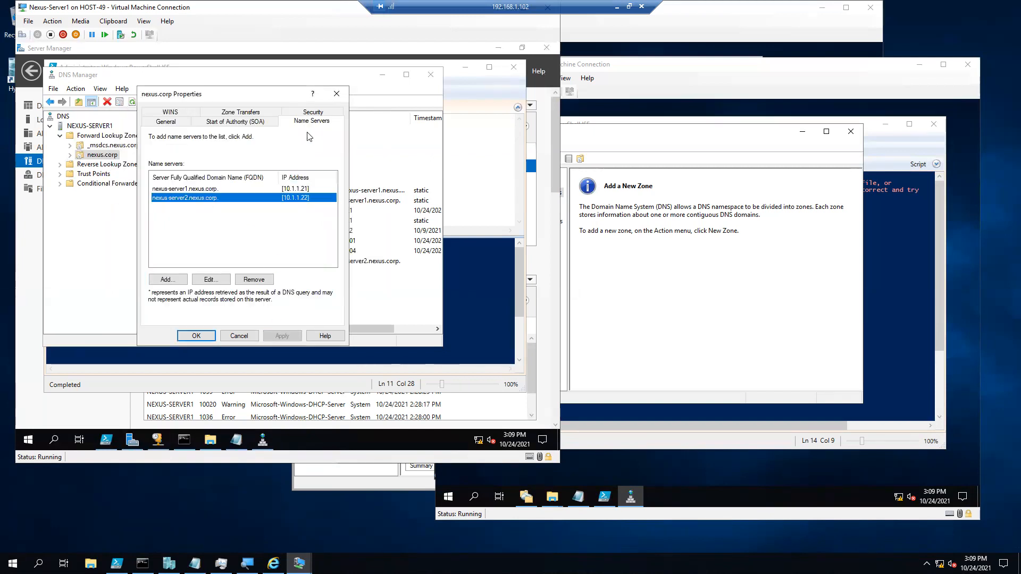
Allow zone transfers for nexus.corp only to servers listed as name servers, checking that nexus-server2 is listed, and apply the setting.
{"action": "left_click", "coordinate": [237, 112]}
{"action": "left_click", "coordinate": [183, 154]}
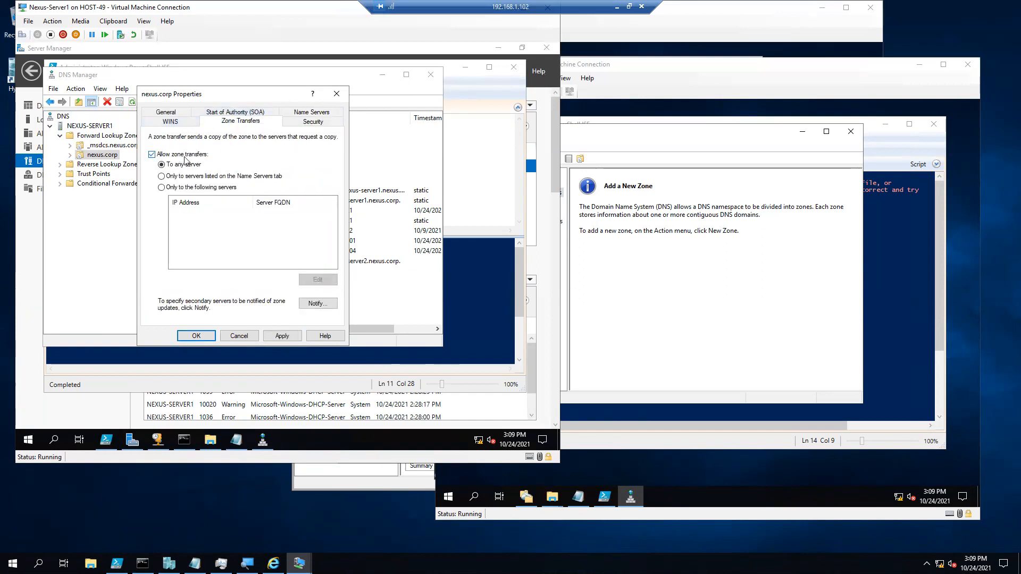
{"action": "left_click", "coordinate": [176, 177]}
{"action": "left_click", "coordinate": [311, 113]}
{"action": "left_click", "coordinate": [191, 197]}
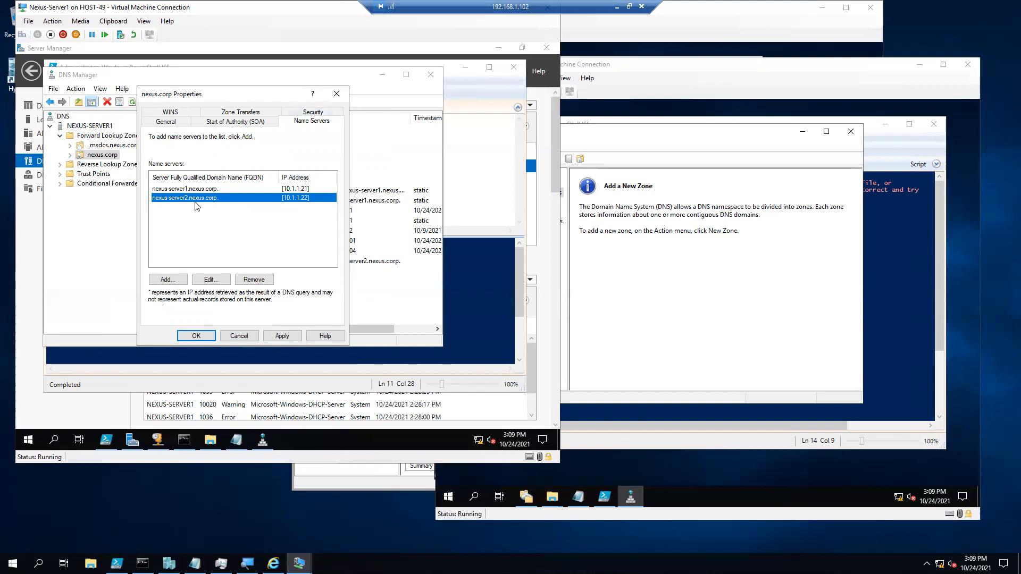
{"action": "left_click", "coordinate": [240, 113]}
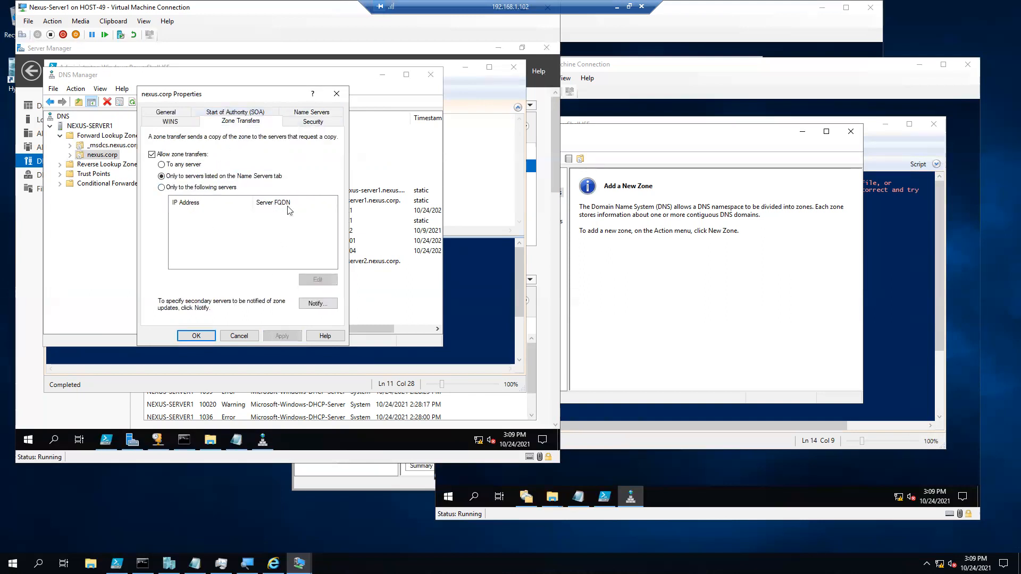
Set the nexus.corp zone's dynamic updates to Nonsecure and secure, apply the change, and close the zone properties.
{"action": "left_click", "coordinate": [176, 114]}
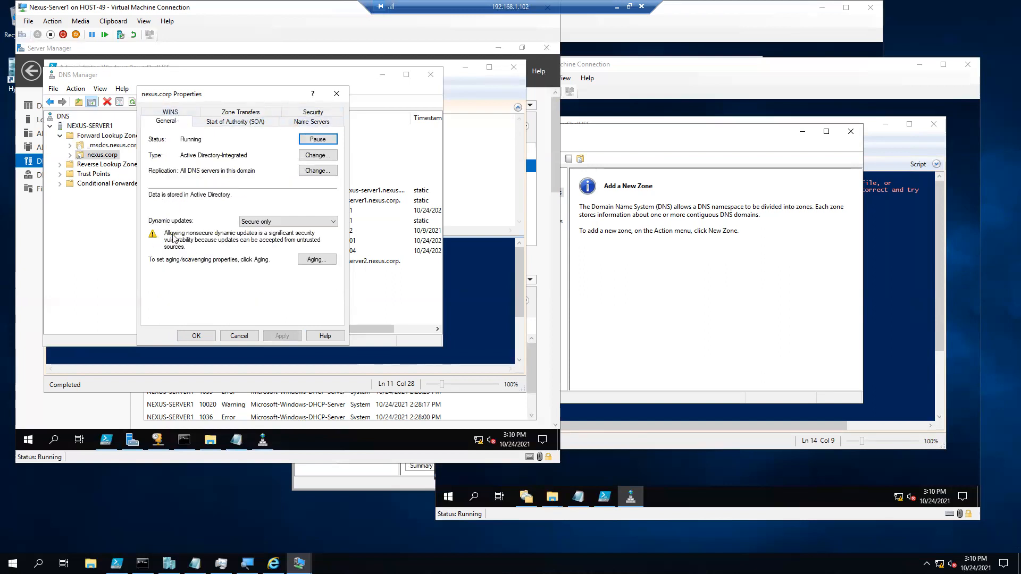
{"action": "left_click", "coordinate": [270, 221]}
{"action": "left_click", "coordinate": [267, 238]}
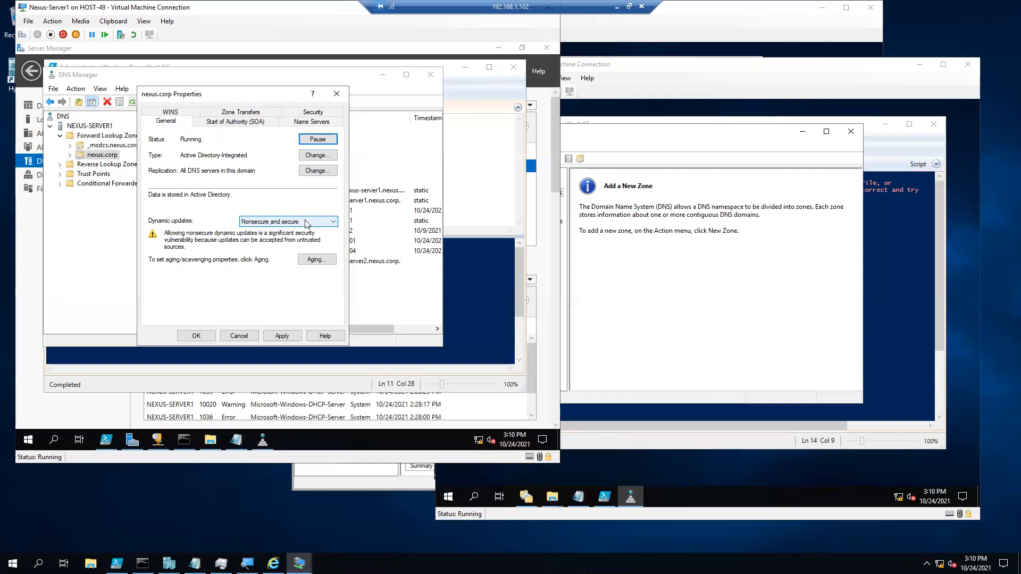
{"action": "left_click", "coordinate": [285, 336]}
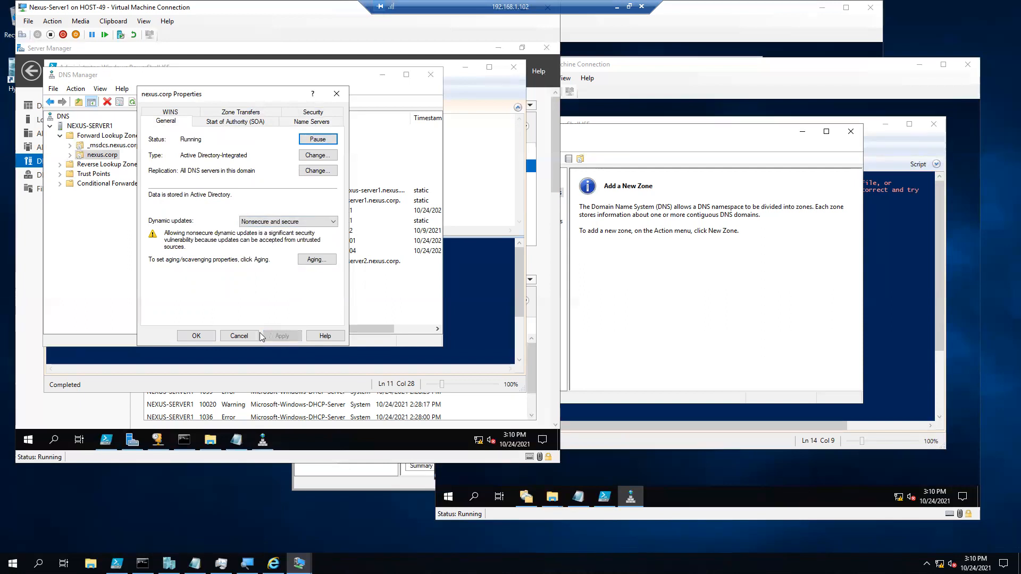
{"action": "left_click", "coordinate": [196, 336]}
Switch to DNS Manager on Nexus-Server2, view the NEXUS-SERVER2 server properties, and close them unchanged.
{"action": "left_click", "coordinate": [627, 270]}
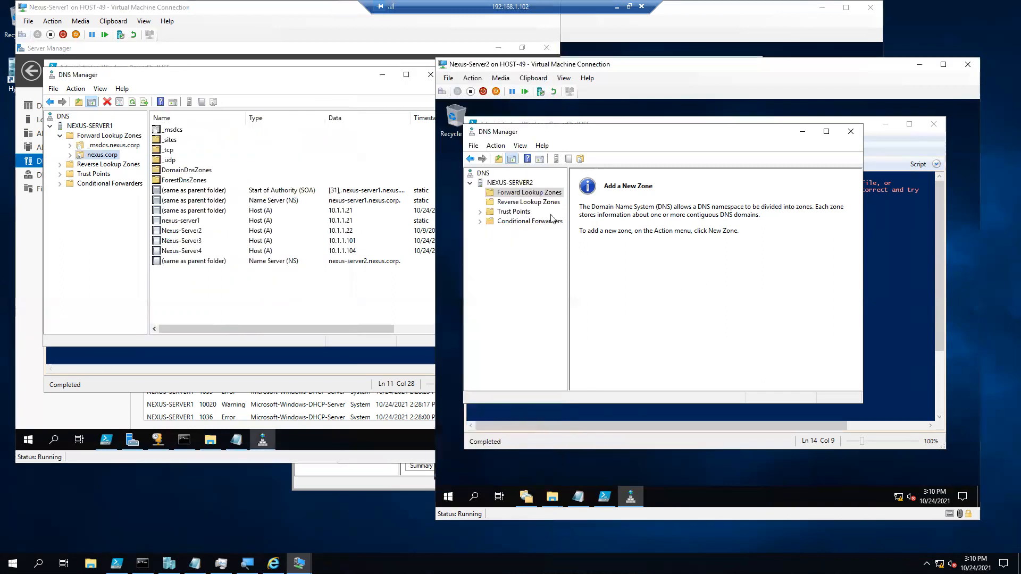
{"action": "left_click", "coordinate": [510, 183]}
{"action": "right_click", "coordinate": [511, 183]}
{"action": "left_click", "coordinate": [540, 348]}
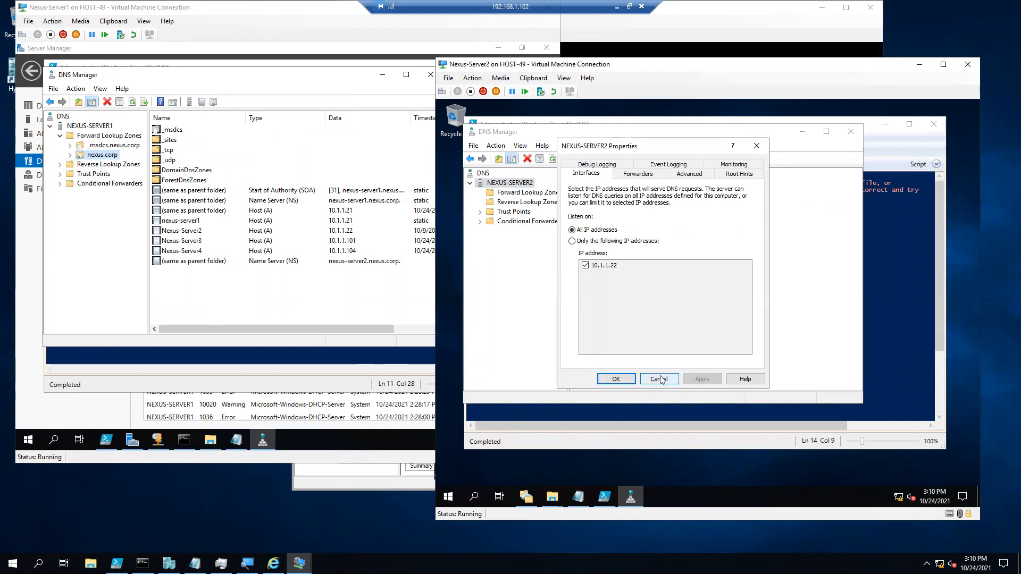
{"action": "left_click", "coordinate": [660, 379]}
Begin a new secondary forward lookup zone named nexus.corp on NEXUS-SERVER2.
{"action": "left_click", "coordinate": [535, 194]}
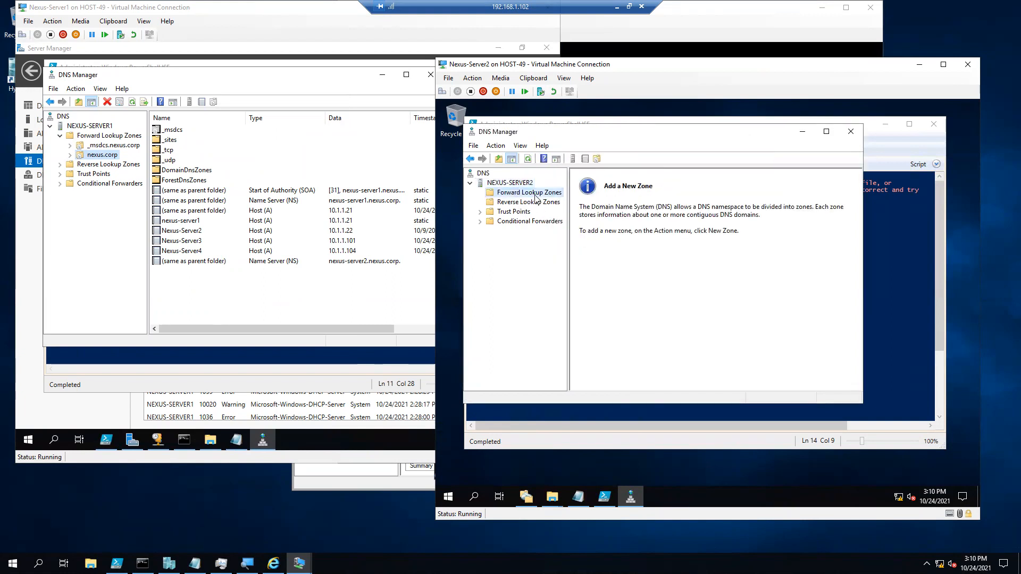
{"action": "right_click", "coordinate": [537, 197]}
{"action": "left_click", "coordinate": [568, 206]}
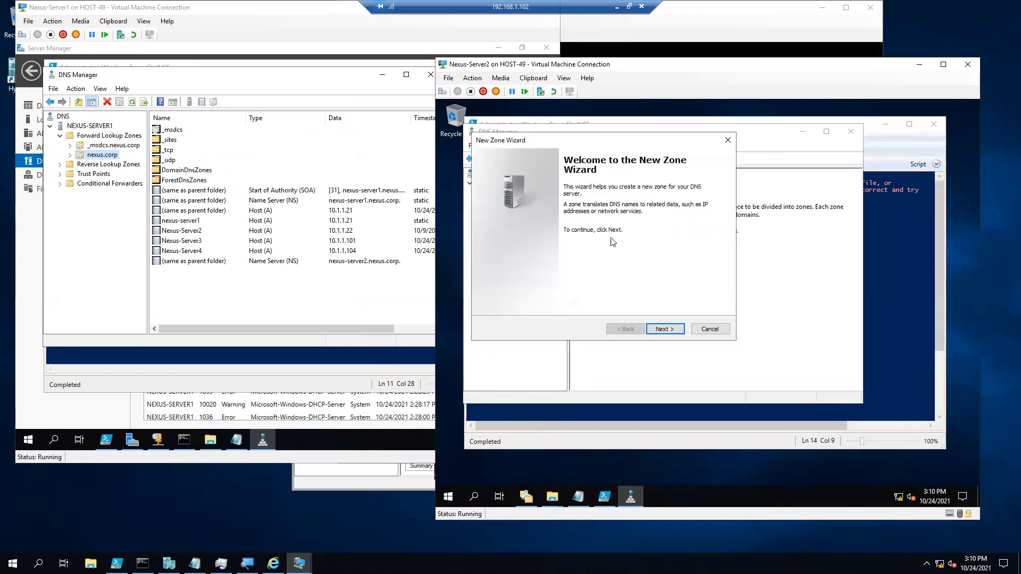
{"action": "left_click", "coordinate": [664, 330]}
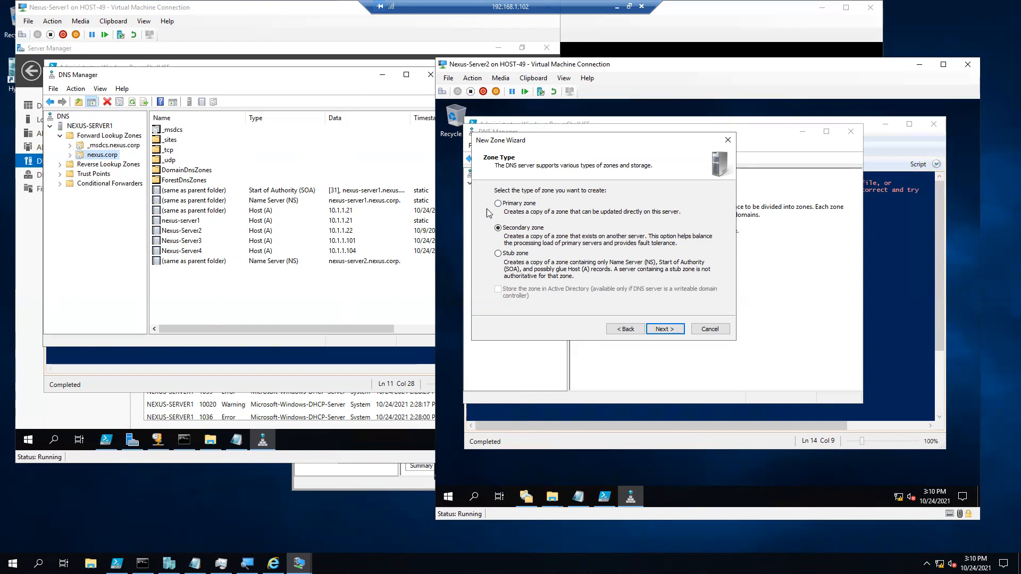
{"action": "left_click", "coordinate": [659, 327]}
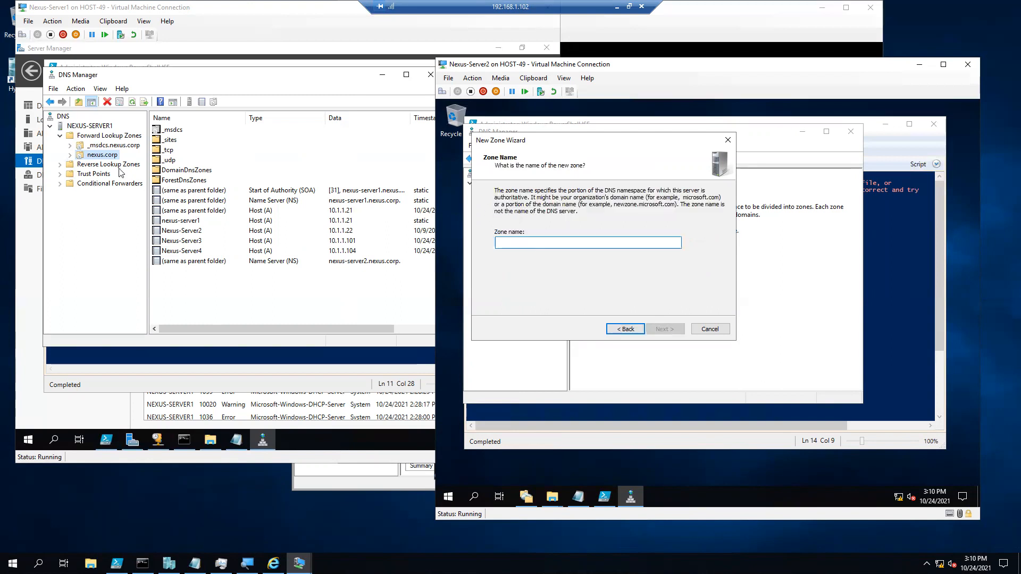
{"action": "type", "text": "nexus.corp"}
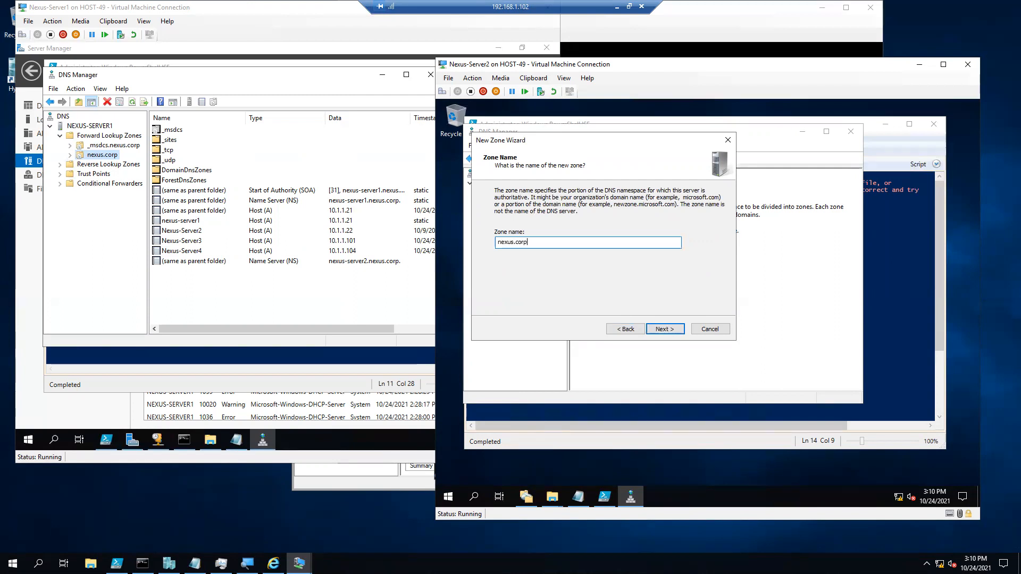
{"action": "left_click", "coordinate": [664, 330]}
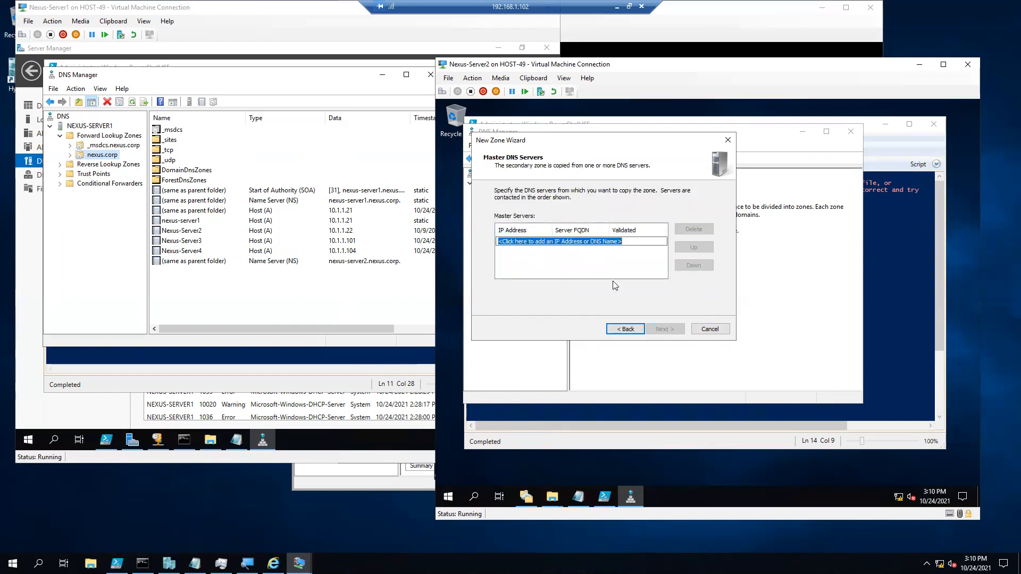
Try to use nexus-server1.nexus.corp as the secondary zone's master server, check its entries, and cancel the zone creation.
{"action": "type", "text": "nexus-server1."}
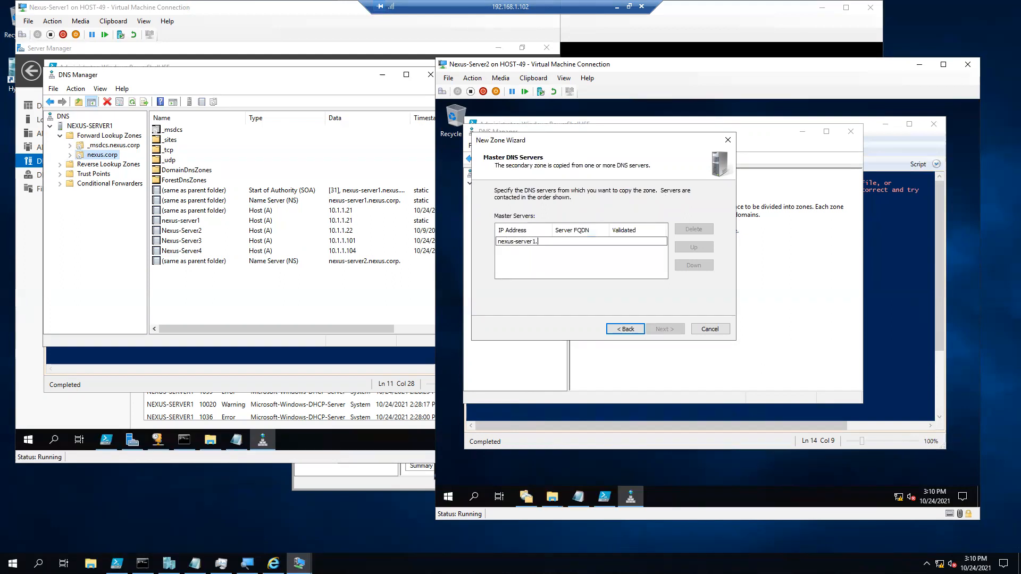
{"action": "type", "text": "nexus.corp"}
{"action": "key", "text": "Return"}
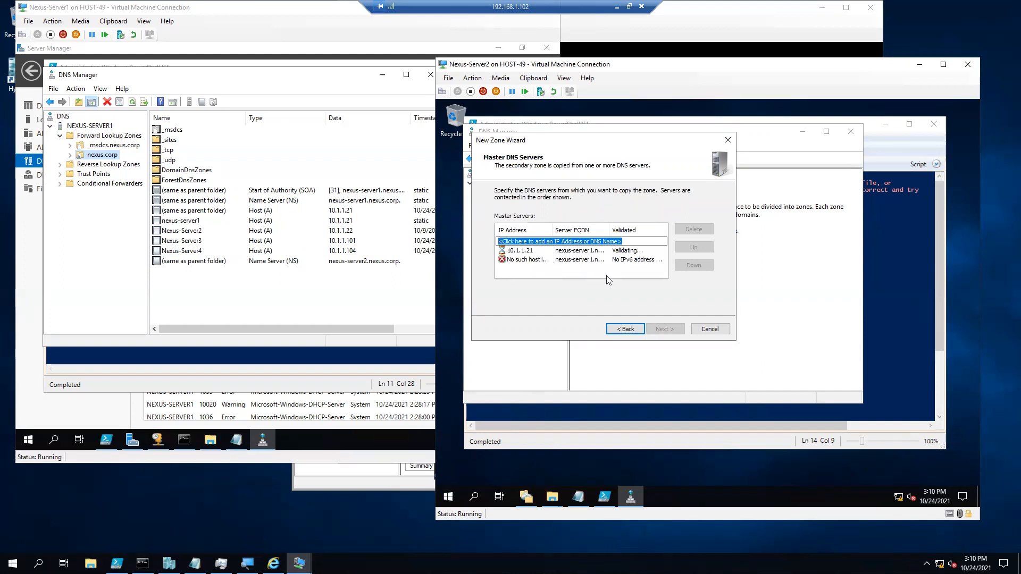
{"action": "left_click", "coordinate": [559, 251]}
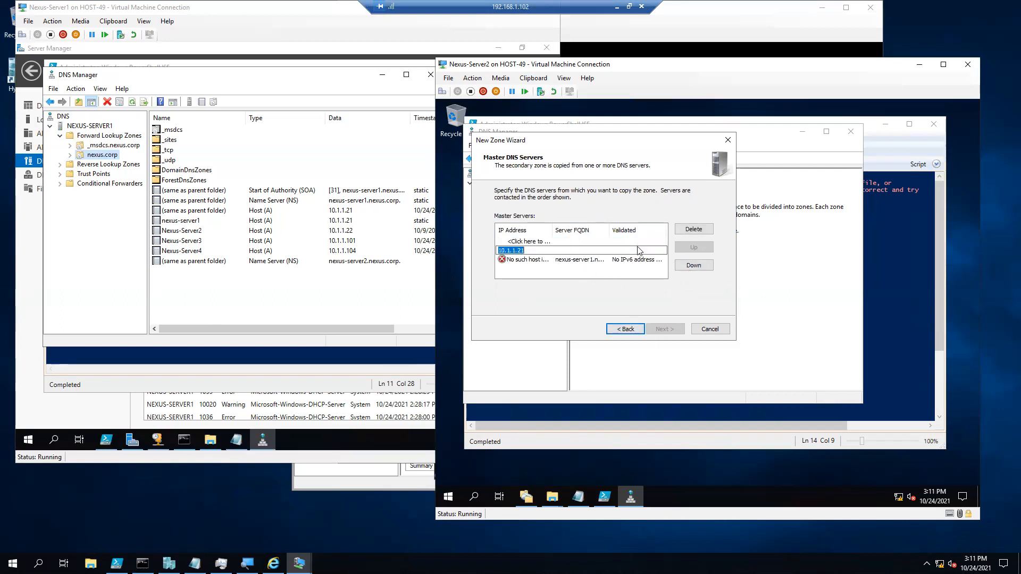
{"action": "left_click", "coordinate": [558, 259]}
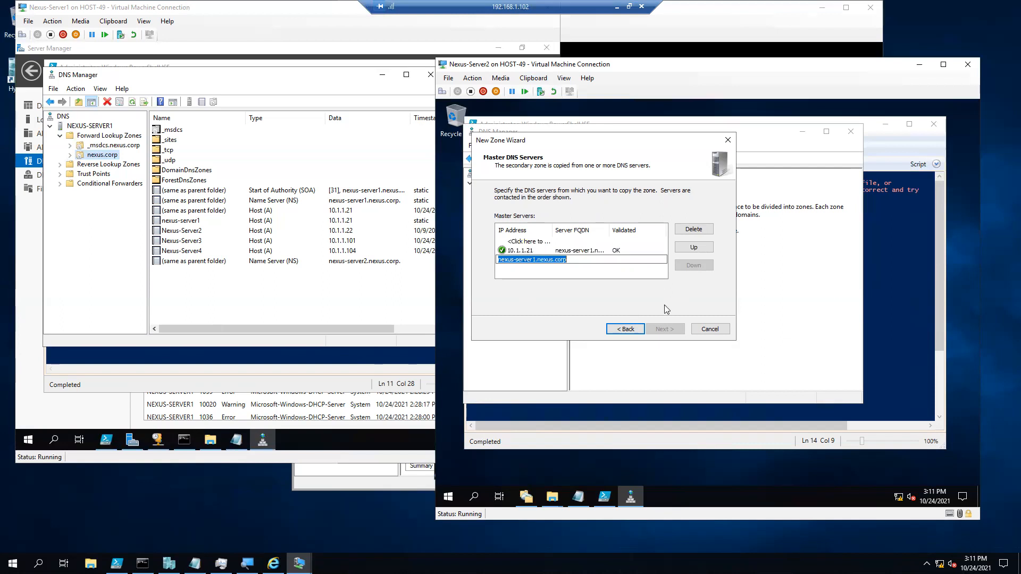
{"action": "left_click", "coordinate": [525, 250]}
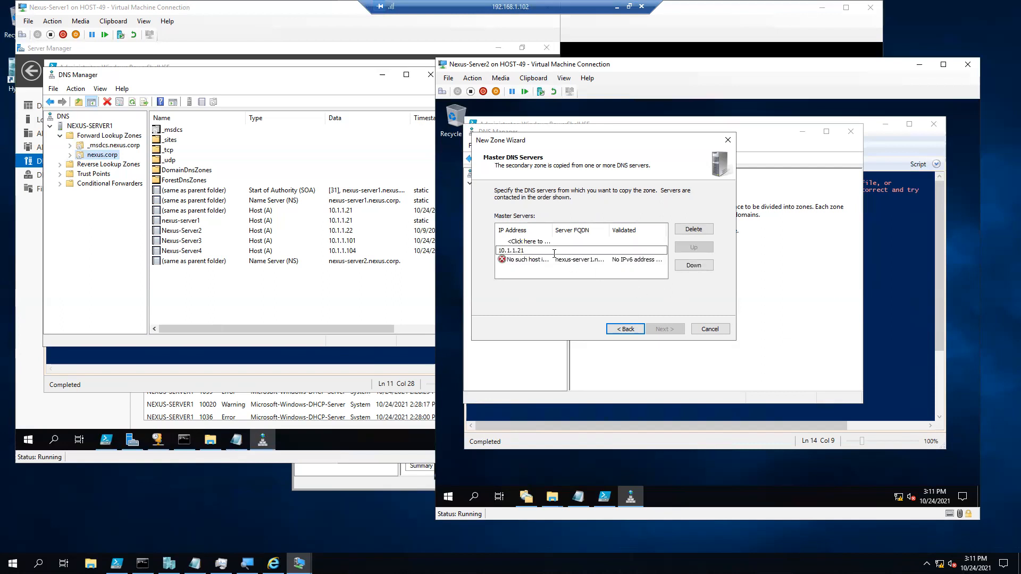
{"action": "left_click", "coordinate": [536, 260]}
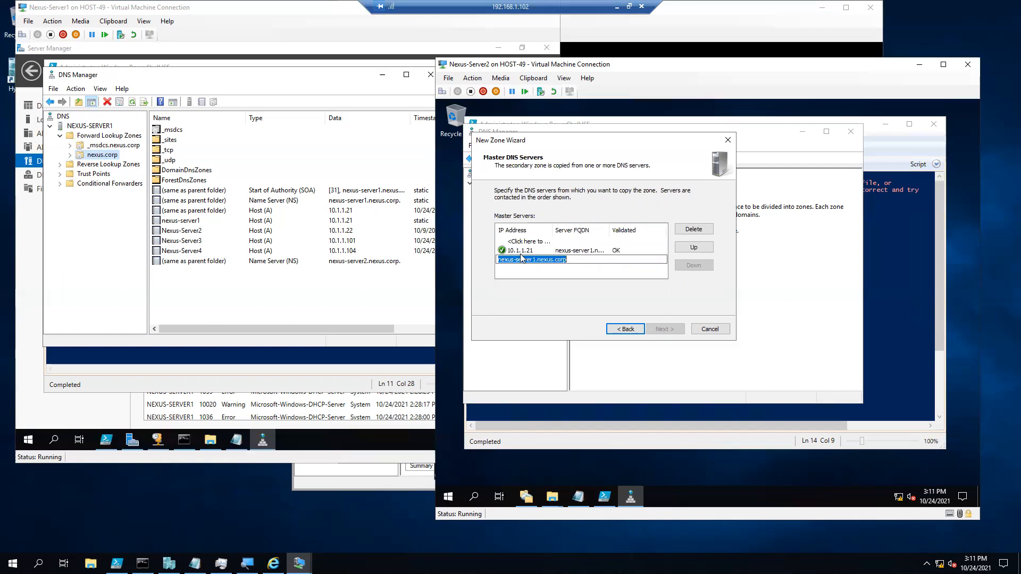
{"action": "left_click", "coordinate": [640, 254]}
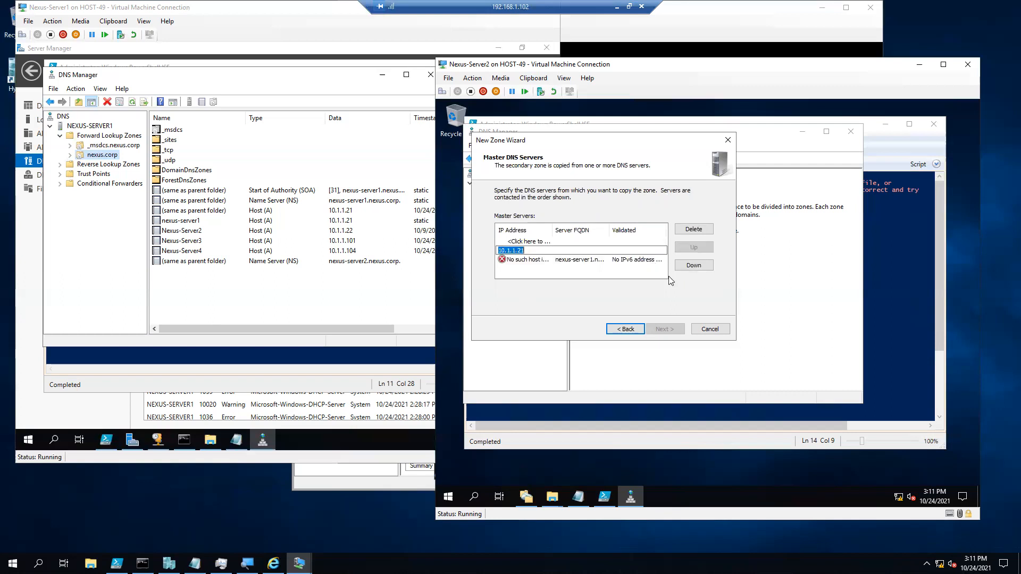
{"action": "left_click", "coordinate": [705, 329]}
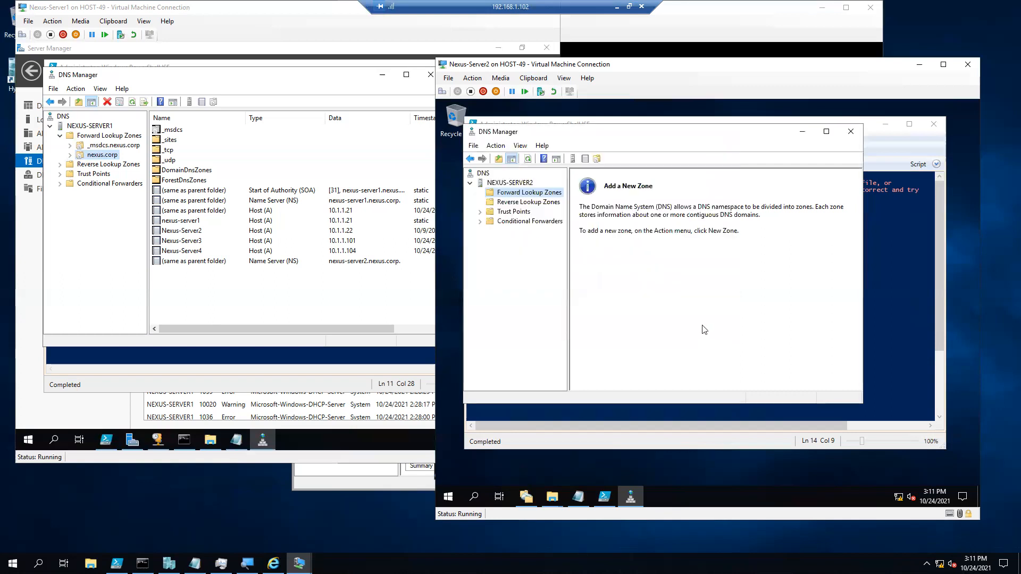
Refresh the record list of the nexus.corp zone on NEXUS-SERVER1.
{"action": "right_click", "coordinate": [522, 192]}
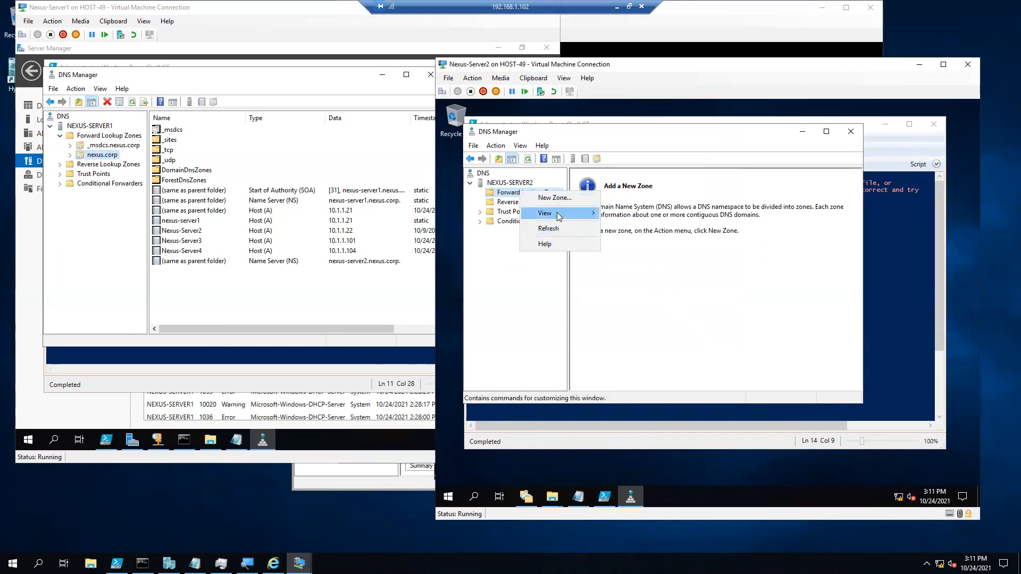
{"action": "left_click", "coordinate": [674, 260]}
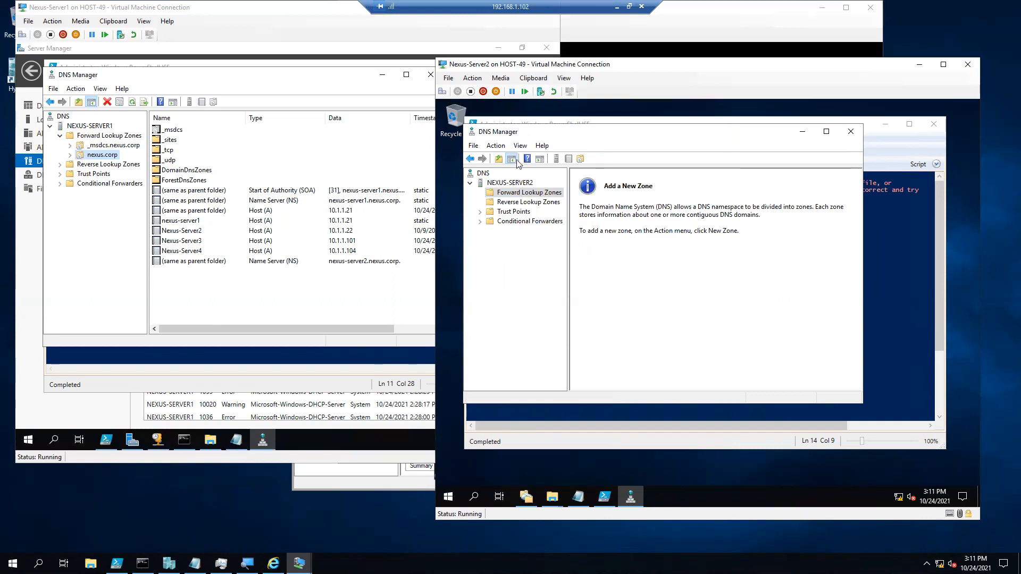
{"action": "left_click", "coordinate": [132, 103]}
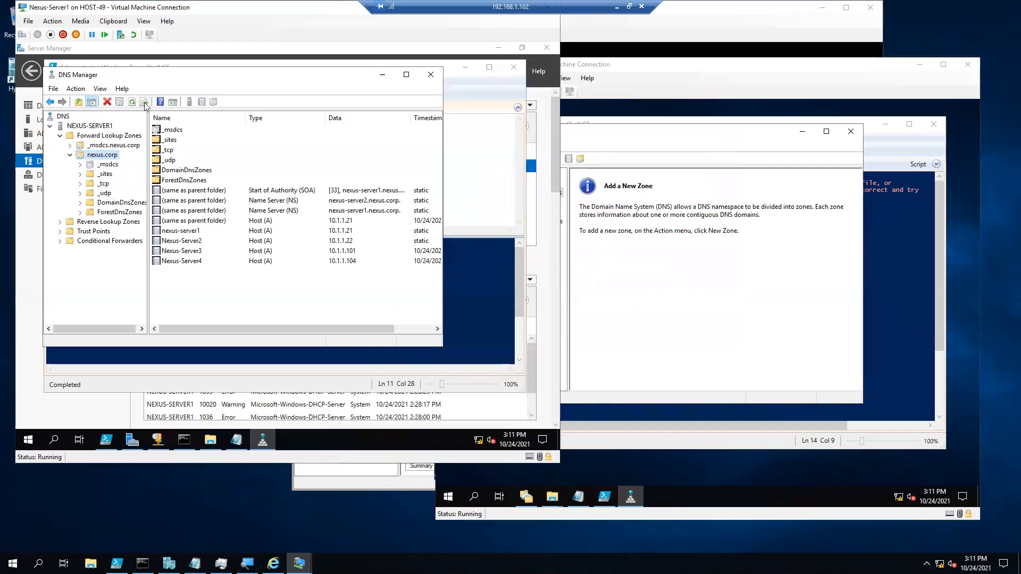
Start a new forward lookup zone on NEXUS-SERVER2 as a secondary zone named nexus.corp.
{"action": "left_click", "coordinate": [606, 318]}
{"action": "right_click", "coordinate": [526, 192]}
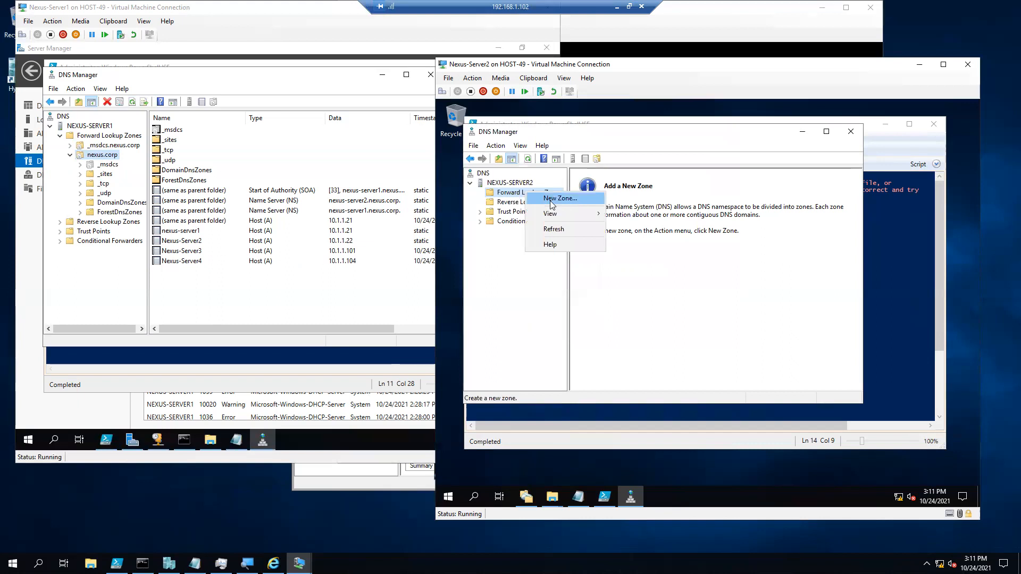
{"action": "left_click", "coordinate": [558, 198]}
{"action": "left_click", "coordinate": [665, 328]}
{"action": "key", "text": "Down"}
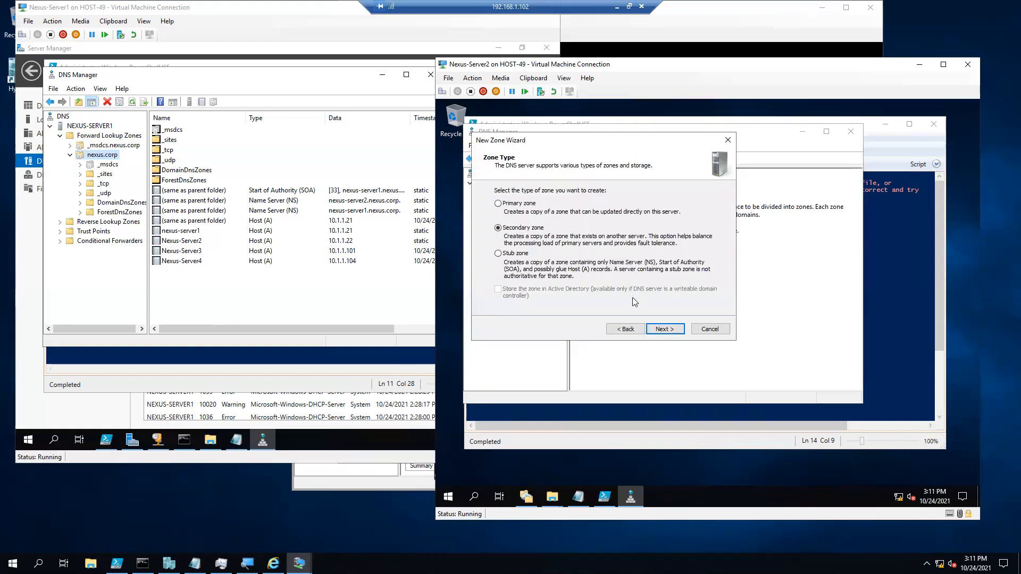
{"action": "left_click", "coordinate": [665, 328]}
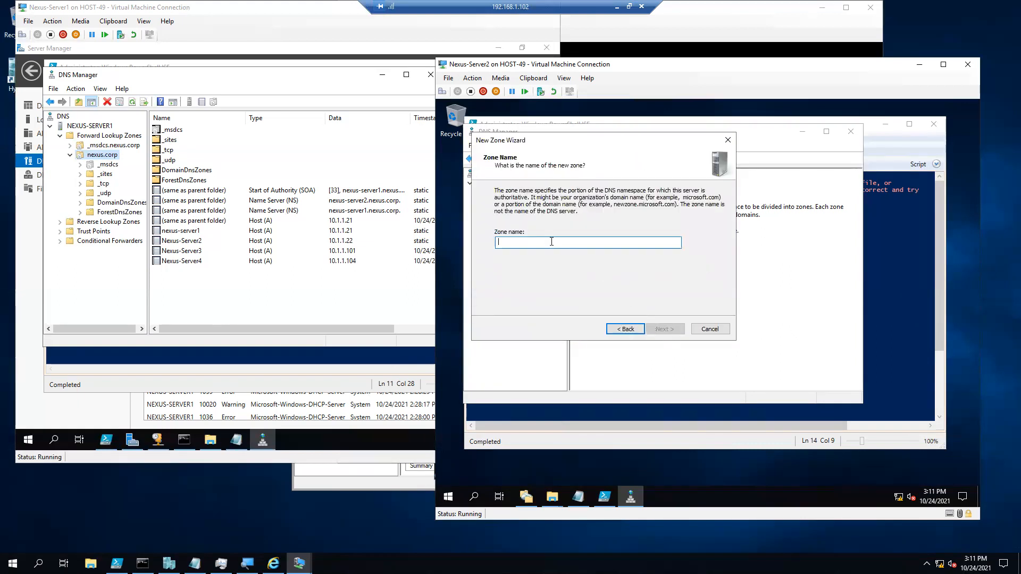
{"action": "type", "text": "nexus.corp"}
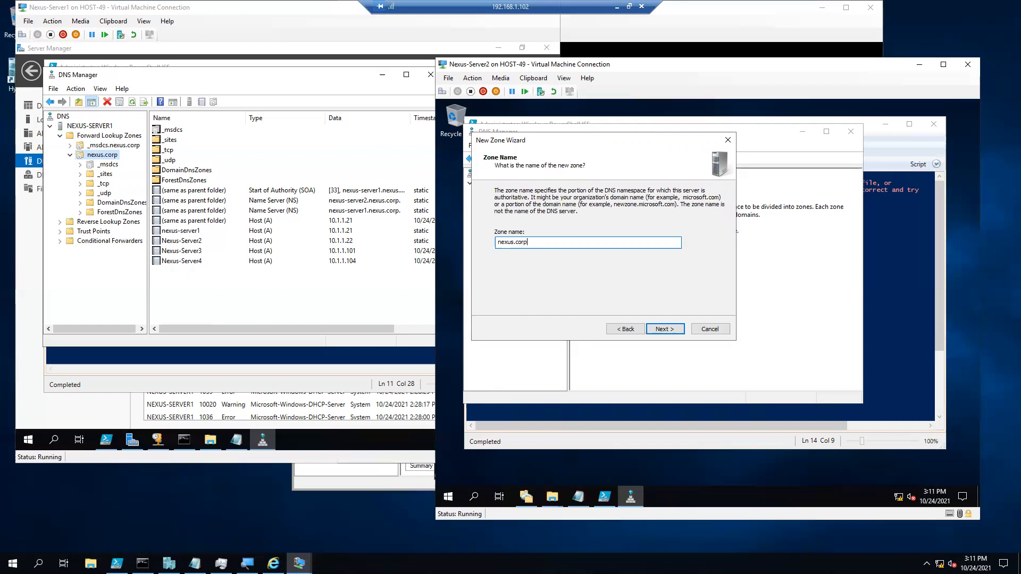
{"action": "key", "text": "Return"}
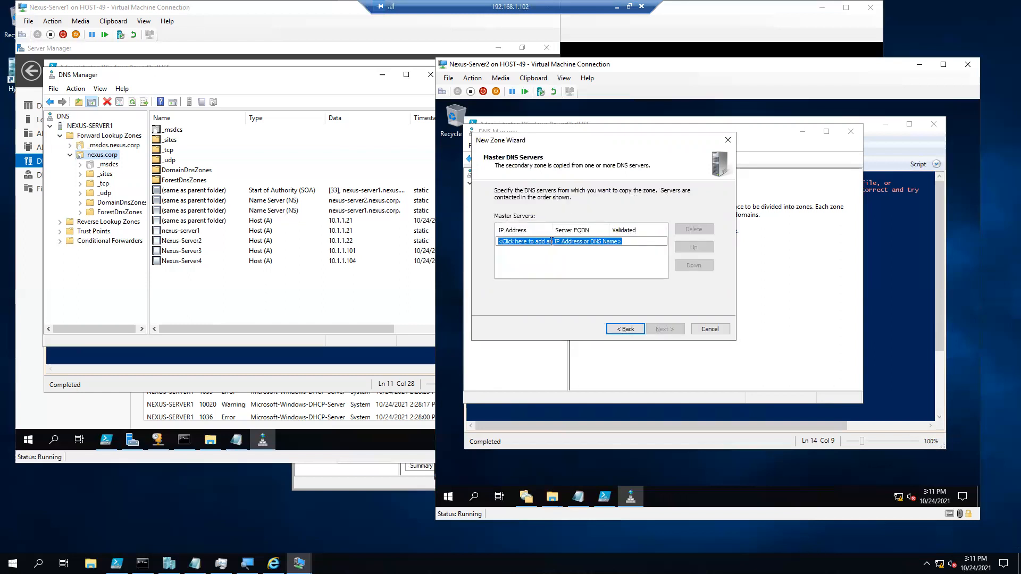
Add 10.1.1.21 as the secondary zone's master DNS server and finish creating the zone.
{"action": "type", "text": "10.1.1.21"}
{"action": "key", "text": "Return"}
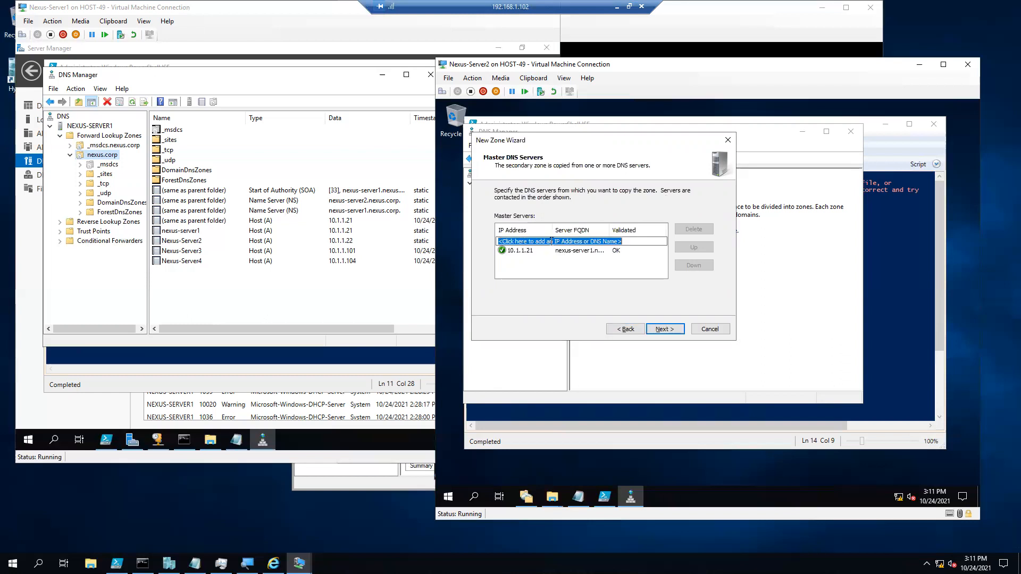
{"action": "left_click", "coordinate": [615, 252]}
{"action": "left_click", "coordinate": [672, 331]}
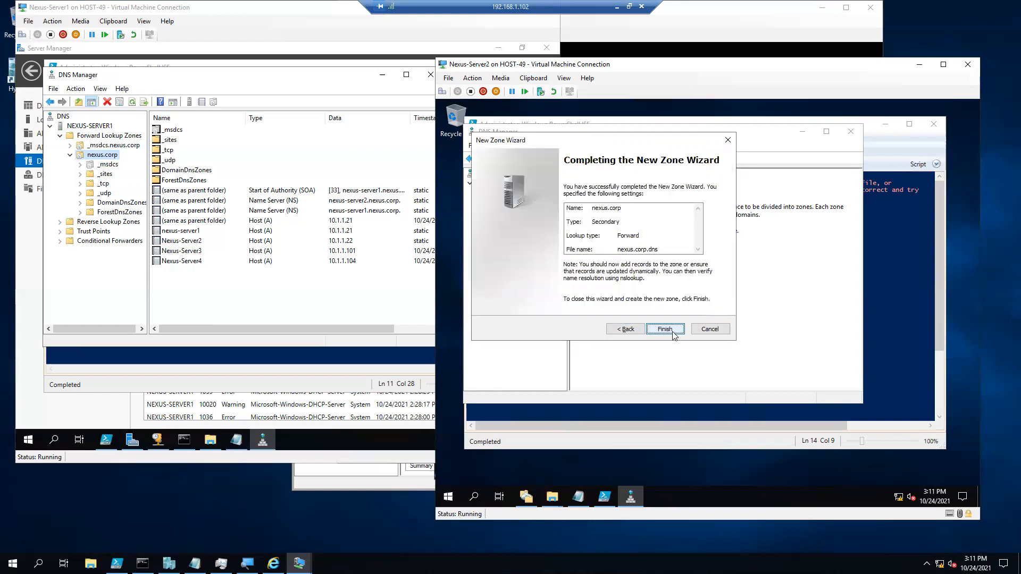
{"action": "left_click", "coordinate": [664, 329]}
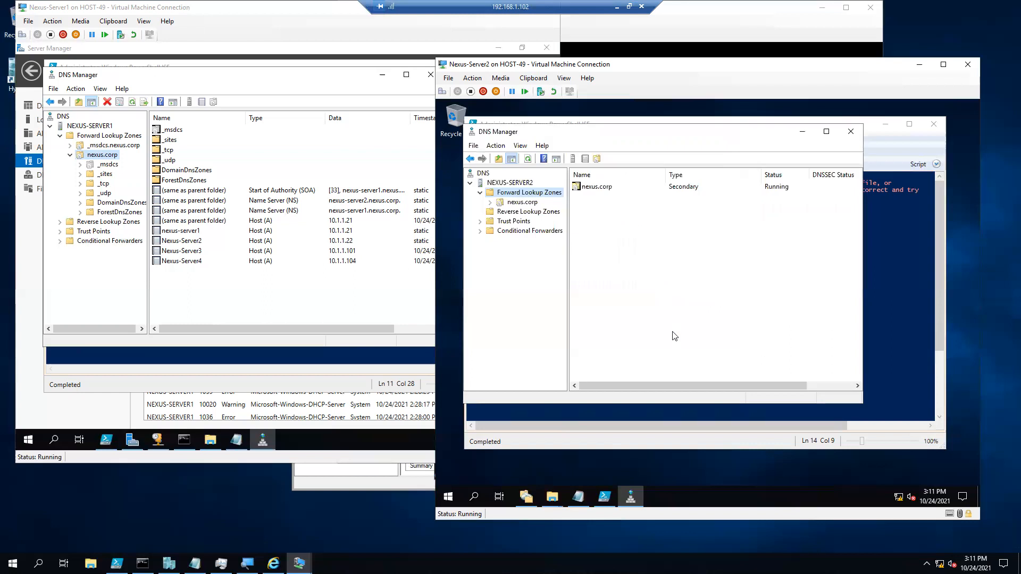
Open and refresh the secondary nexus.corp zone on NEXUS-SERVER2, and check its host records for Nexus-Server2, Nexus-Server3 and Nexus-Server4.
{"action": "left_click", "coordinate": [515, 203]}
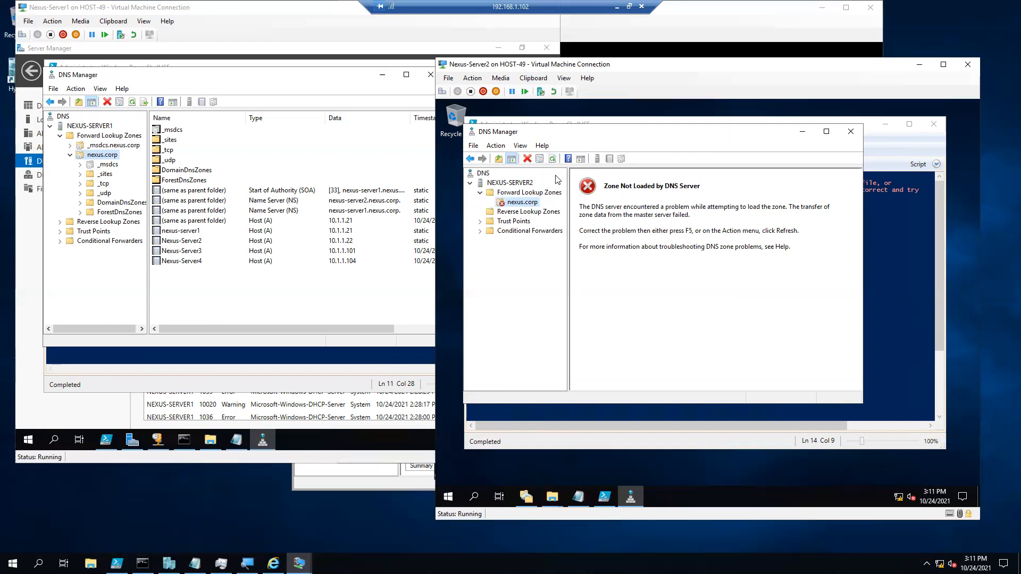
{"action": "left_click", "coordinate": [552, 159]}
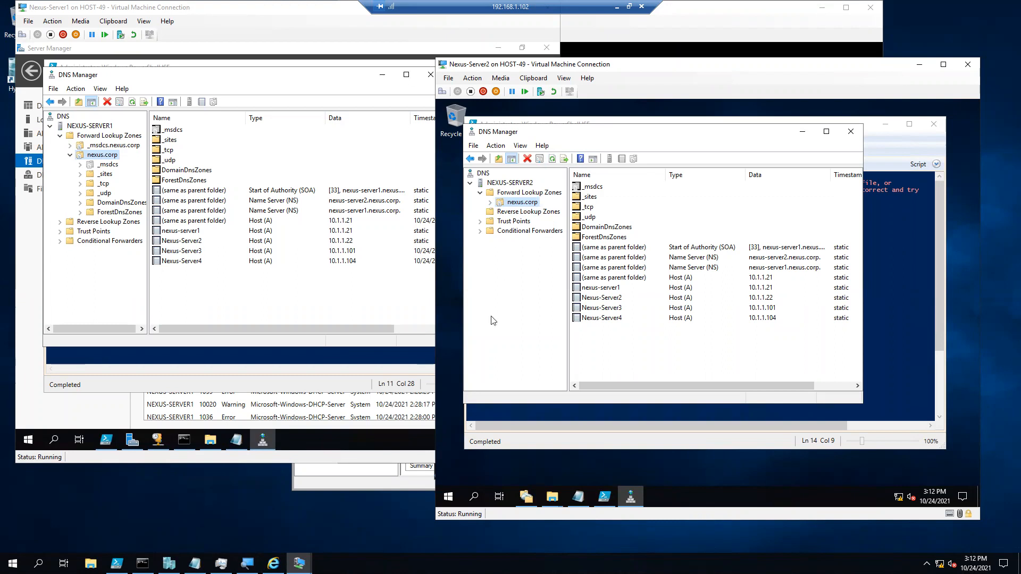
{"action": "left_click", "coordinate": [617, 300]}
{"action": "left_click", "coordinate": [616, 310]}
{"action": "left_click", "coordinate": [610, 320]}
Begin a new host record in the nexus.corp zone on NEXUS-SERVER1, named nexus-server5 with IP address 10.1.1.25.
{"action": "left_click", "coordinate": [209, 231]}
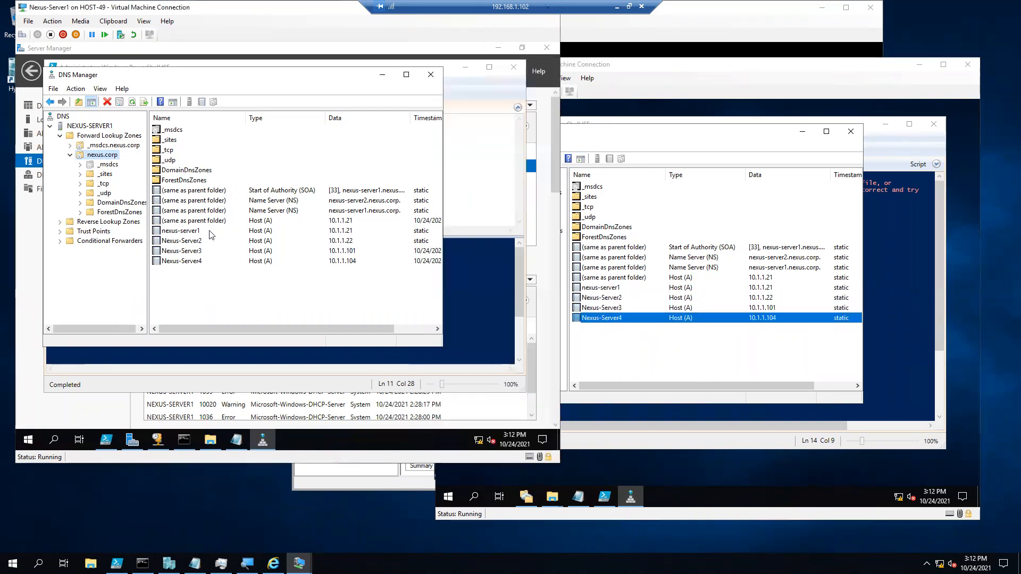
{"action": "right_click", "coordinate": [110, 155]}
{"action": "left_click", "coordinate": [147, 185]}
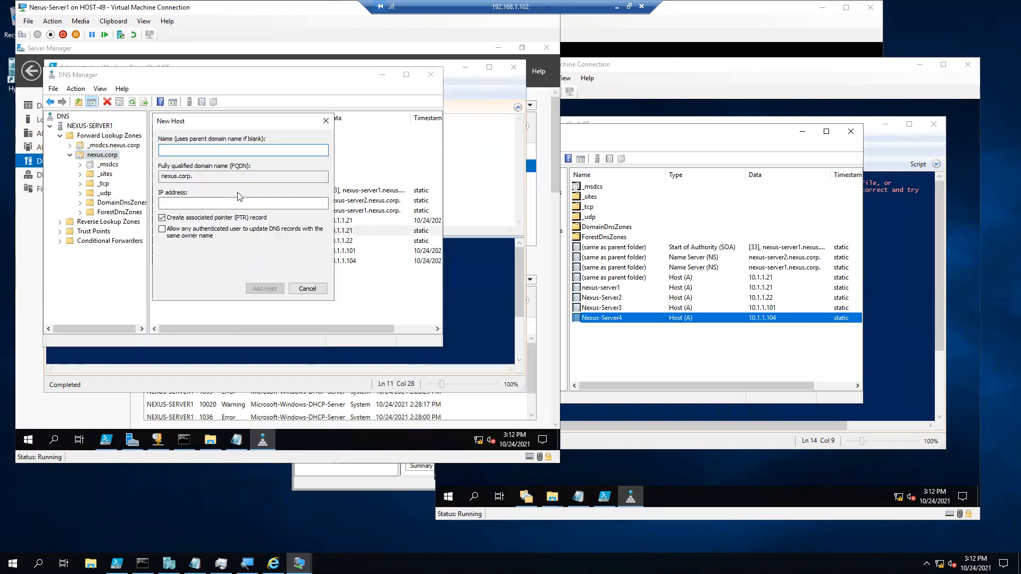
{"action": "type", "text": "nexus-server5"}
{"action": "key", "text": "Tab"}
{"action": "key", "text": "Tab"}
{"action": "type", "text": "1"}
{"action": "type", "text": "0.1.1.1"}
{"action": "type", "text": ".2"}
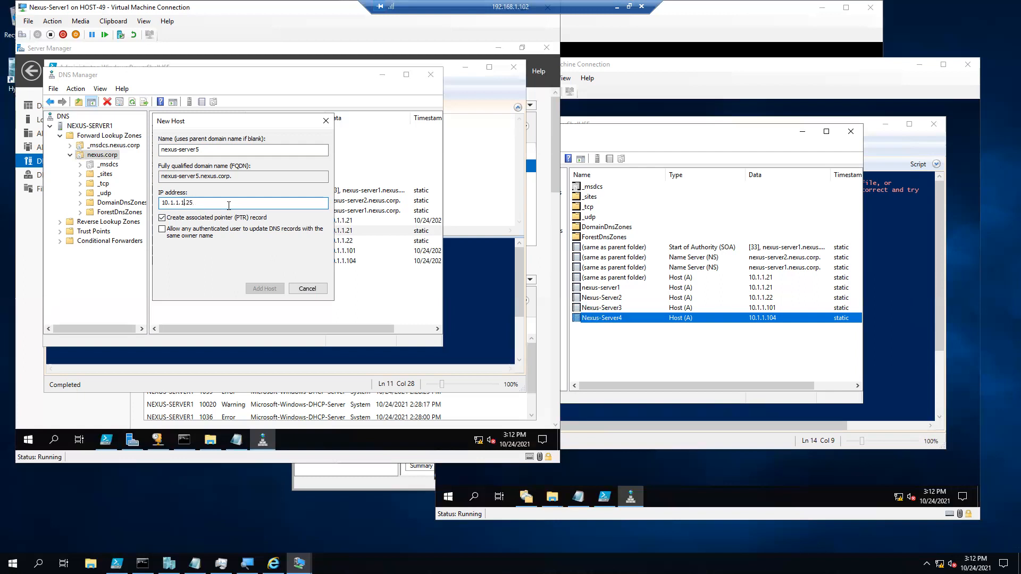
{"action": "key", "text": "BackSpace"}
{"action": "key", "text": "BackSpace"}
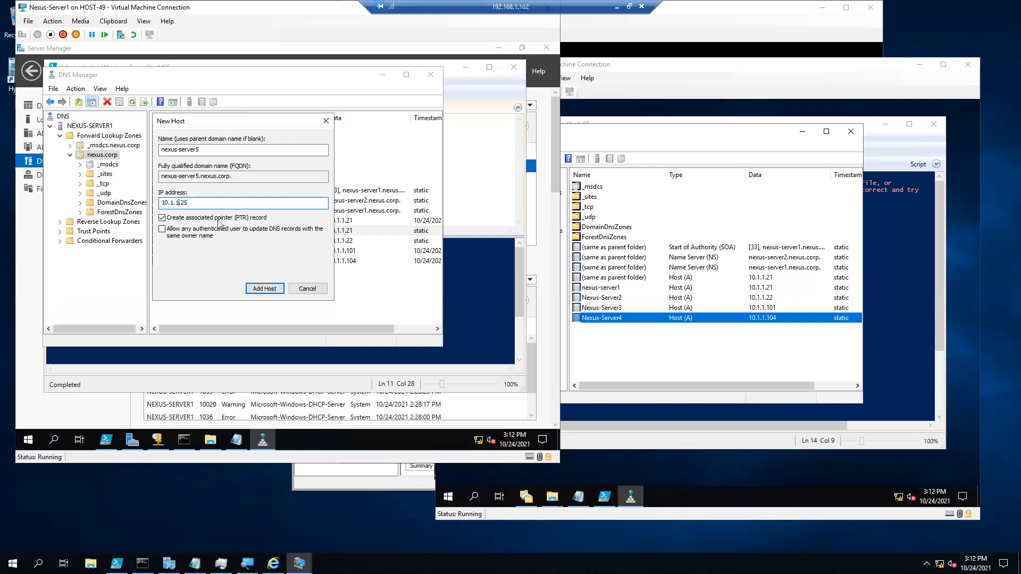
Add the nexus-server5 host with its associated PTR record, close the host dialog, and select the new record.
{"action": "left_click", "coordinate": [266, 289]}
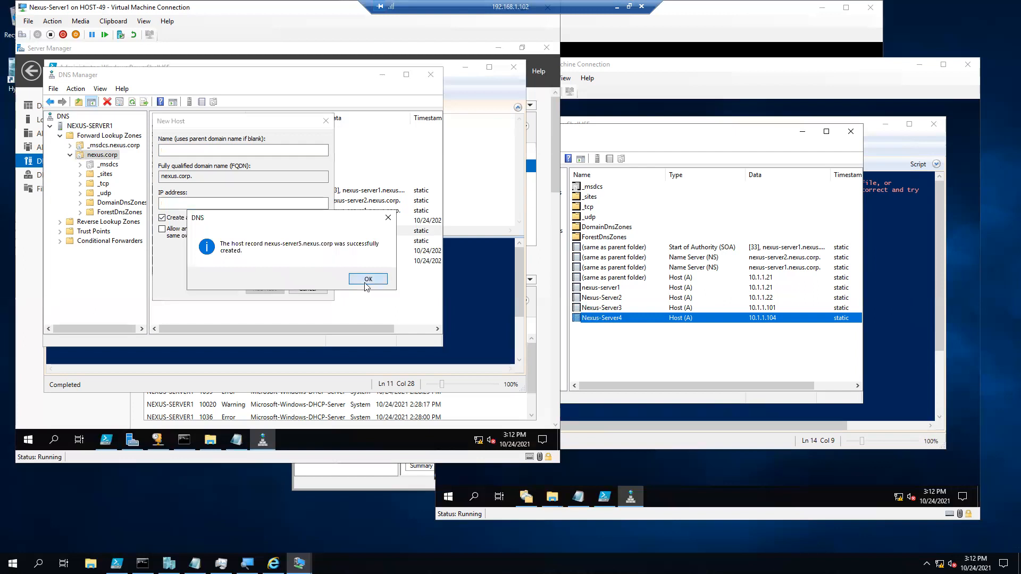
{"action": "left_click", "coordinate": [365, 285]}
{"action": "left_click", "coordinate": [306, 290]}
{"action": "left_click", "coordinate": [210, 271]}
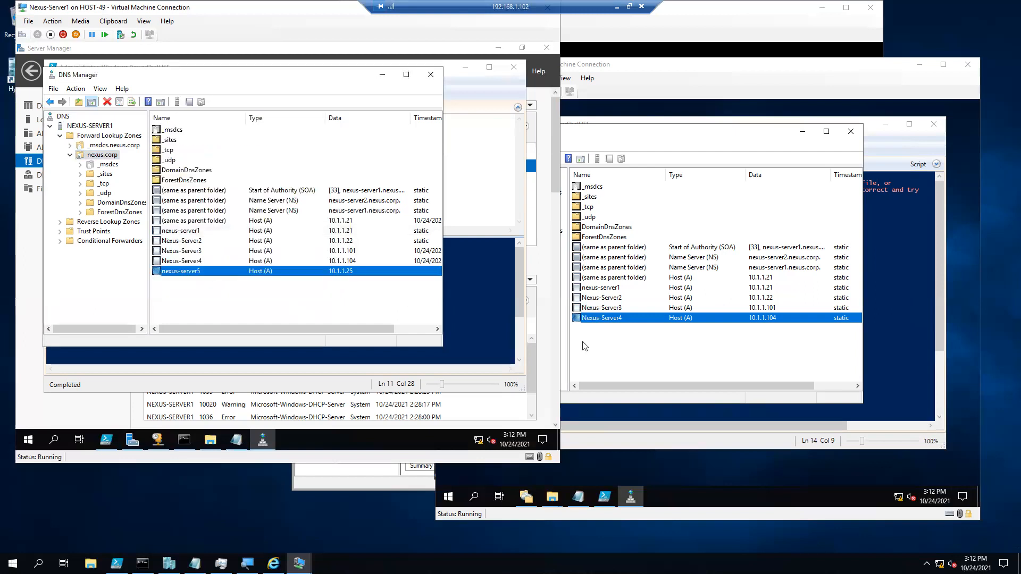
Refresh the secondary nexus.corp zone on NEXUS-SERVER2 to check for the nexus-server5 record.
{"action": "left_click", "coordinate": [585, 346]}
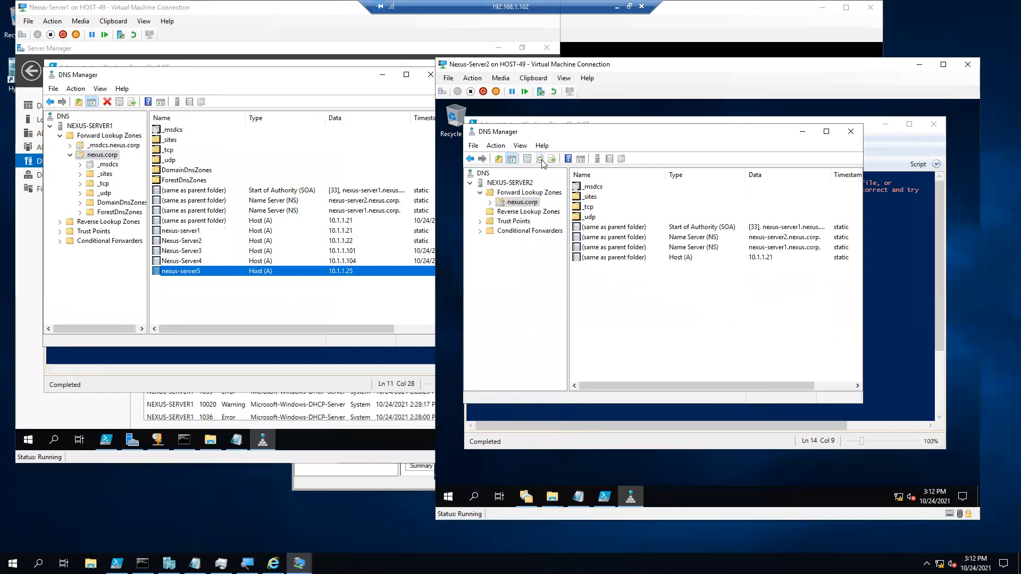
{"action": "left_click", "coordinate": [541, 160]}
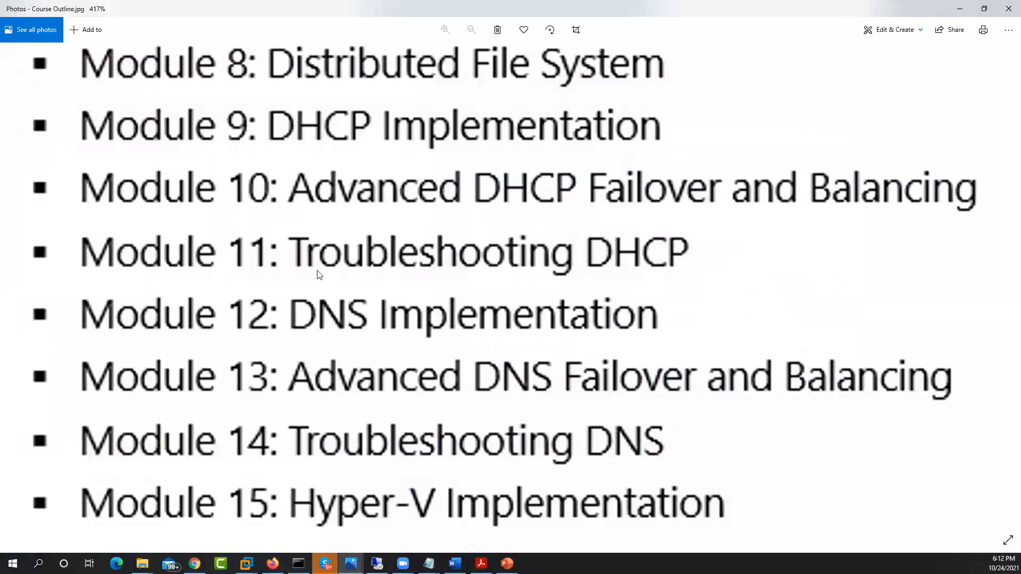
Check the DNS modules in the Course Outline image in Photos and return to the server consoles.
{"action": "scroll", "coordinate": [393, 349], "scroll_direction": "down", "scroll_amount": 1}
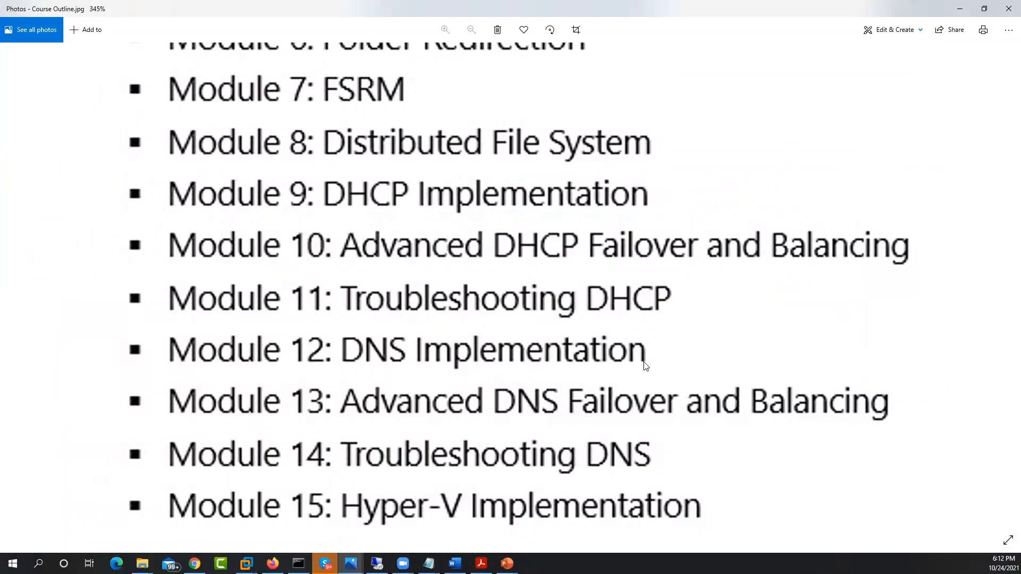
{"action": "left_click", "coordinate": [960, 9]}
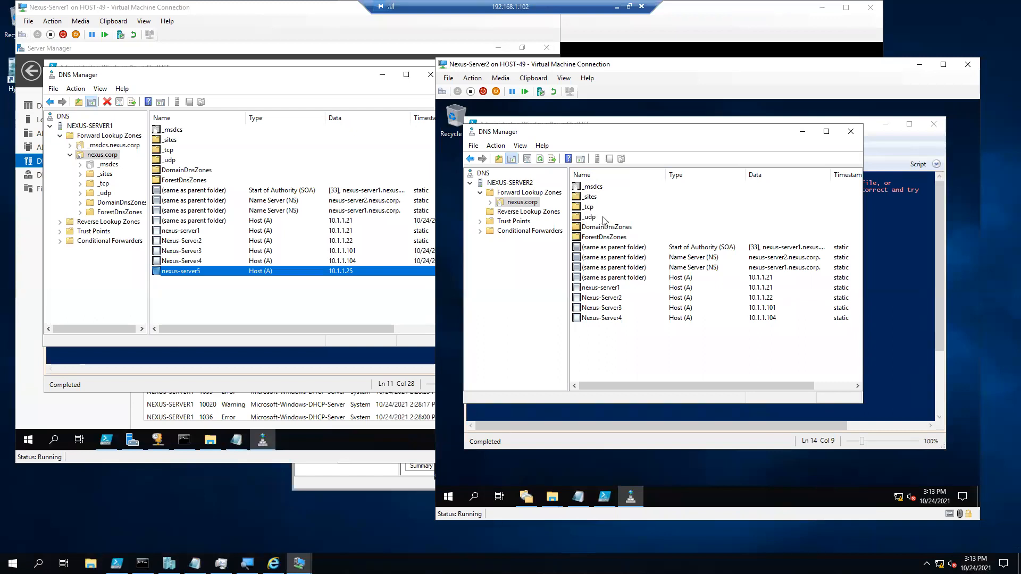
View the Start of Authority properties of nexus.corp on NEXUS-SERVER1, including the responsible person, and close them unchanged.
{"action": "left_click", "coordinate": [238, 78]}
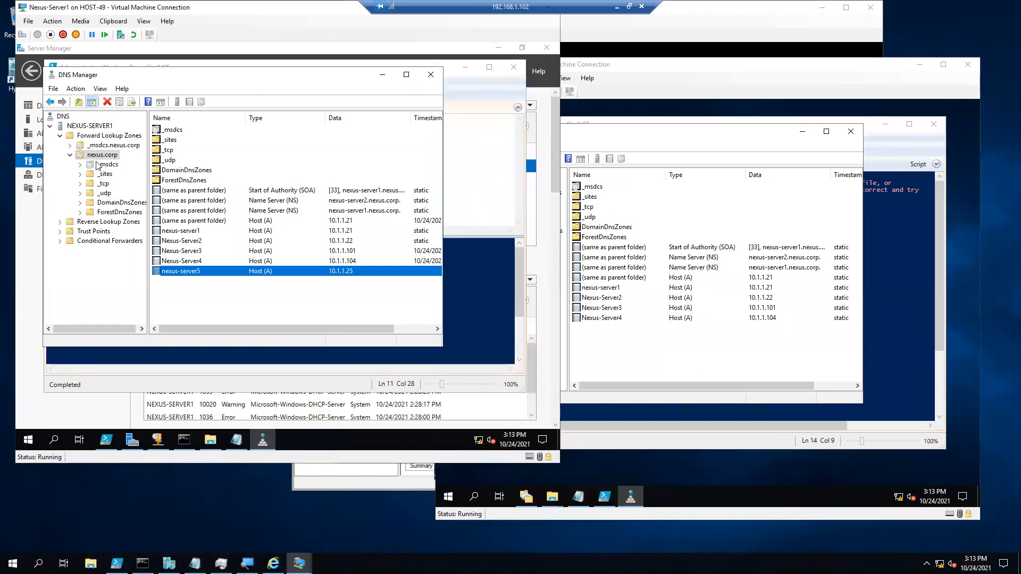
{"action": "left_click", "coordinate": [655, 139]}
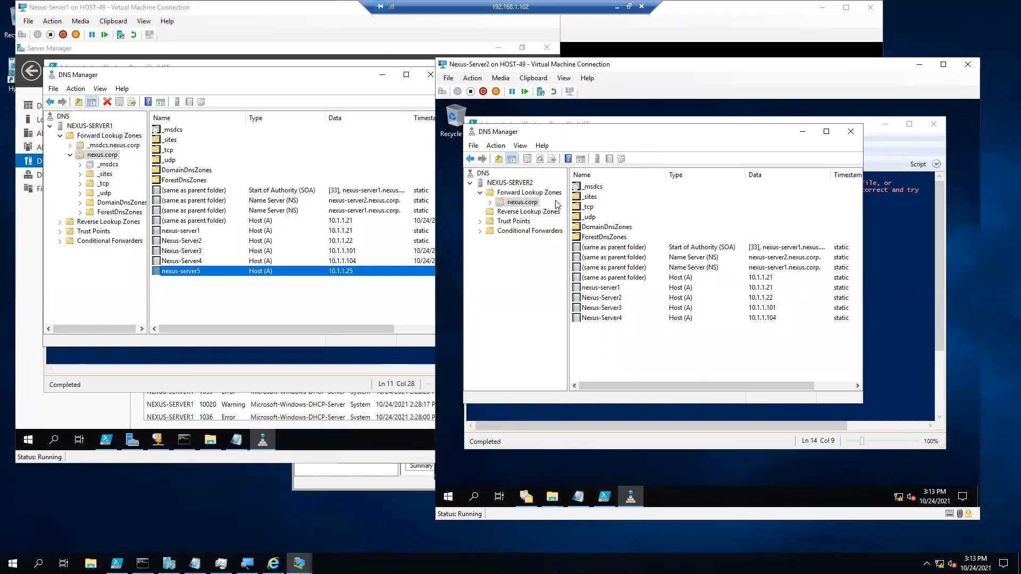
{"action": "right_click", "coordinate": [524, 204]}
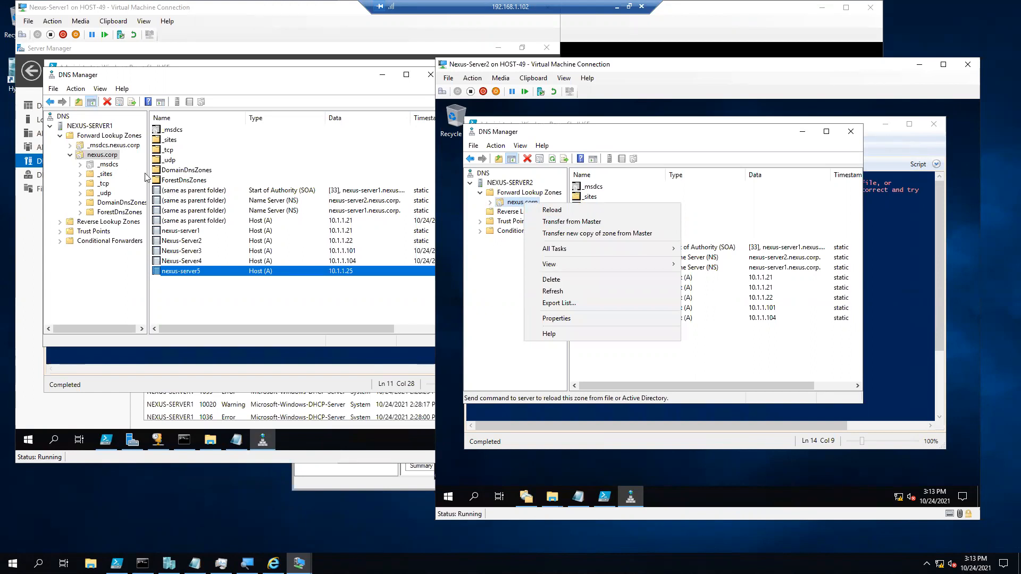
{"action": "left_click", "coordinate": [234, 210]}
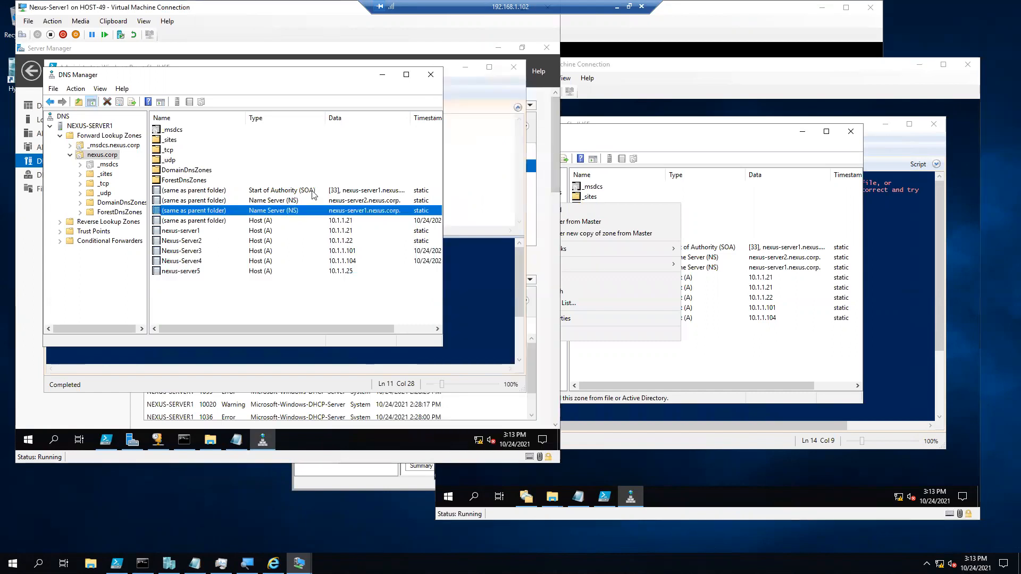
{"action": "double_click", "coordinate": [313, 191]}
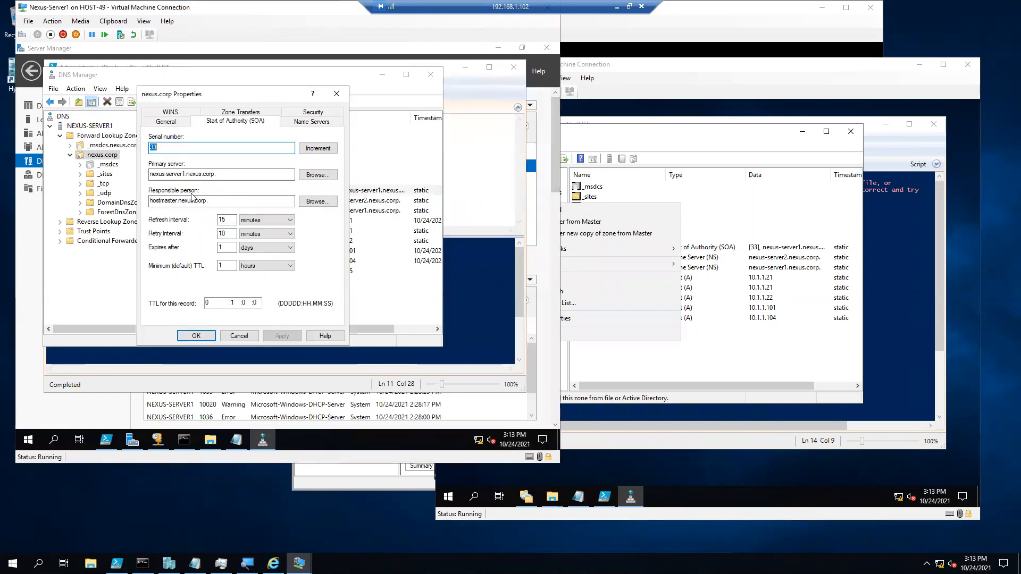
{"action": "double_click", "coordinate": [158, 203]}
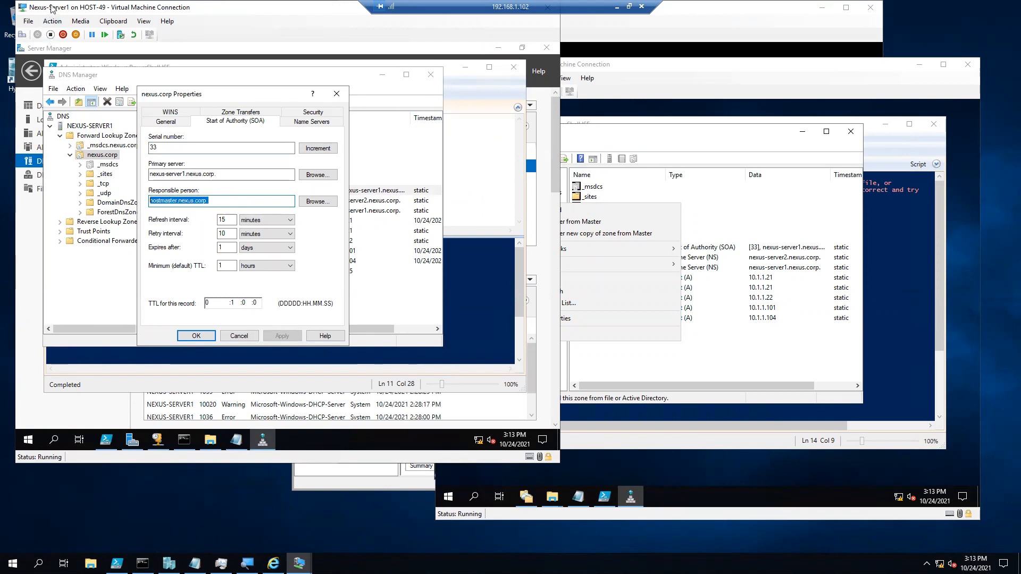
{"action": "left_click", "coordinate": [173, 201]}
{"action": "left_click", "coordinate": [239, 335]}
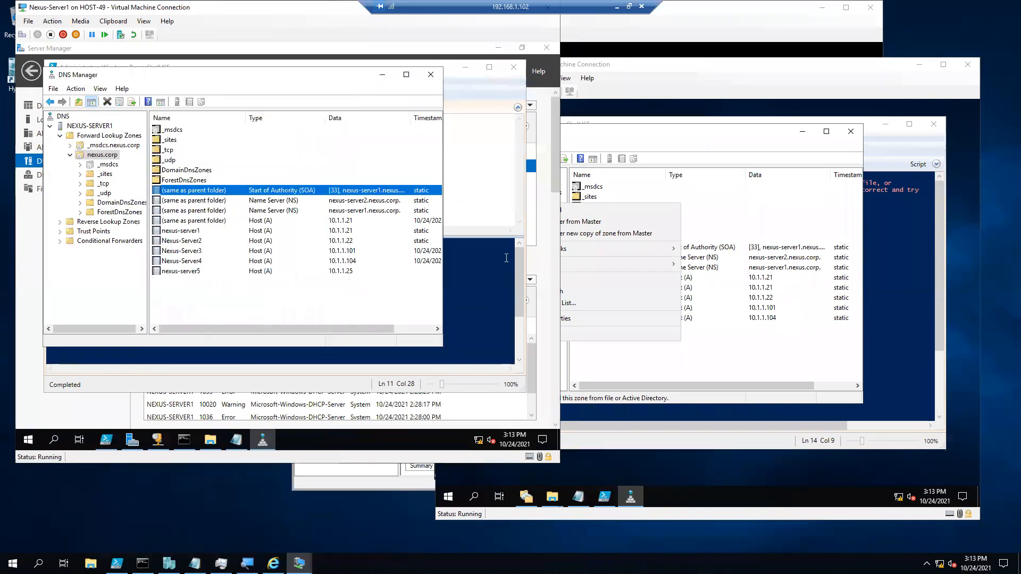
Request a transfer from the master for the secondary nexus.corp zone on NEXUS-SERVER2.
{"action": "left_click", "coordinate": [609, 172]}
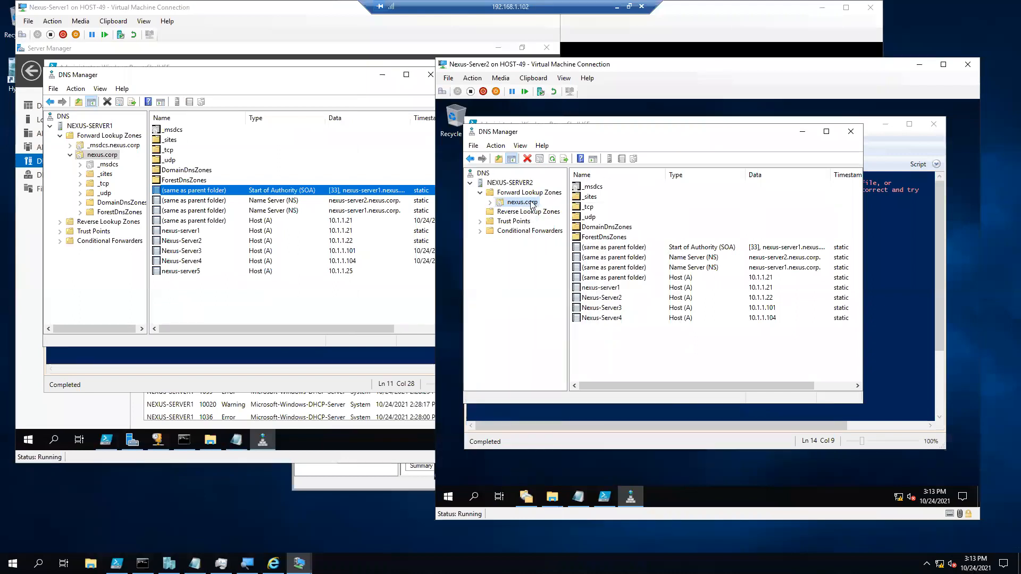
{"action": "right_click", "coordinate": [530, 203]}
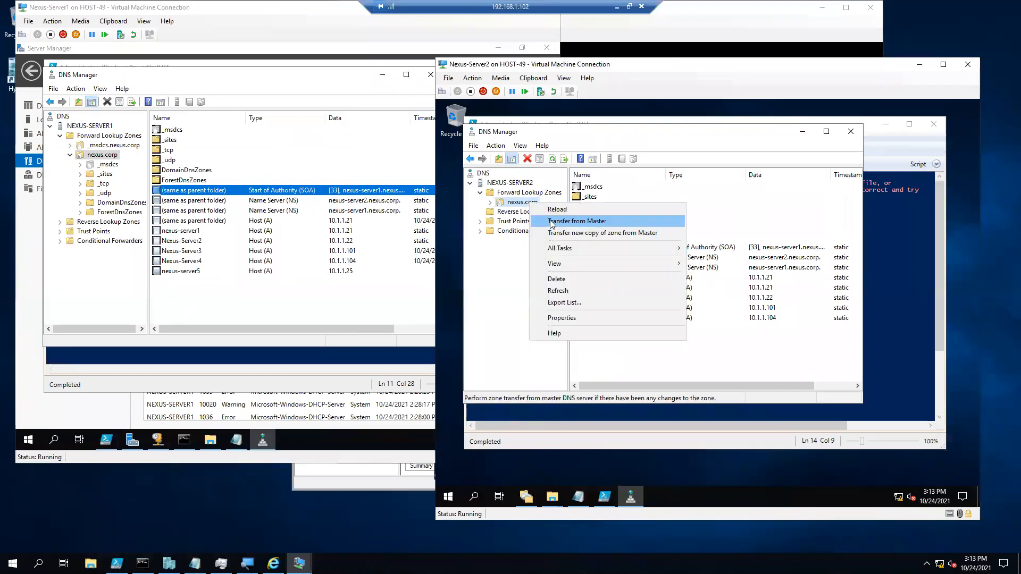
{"action": "left_click", "coordinate": [598, 225]}
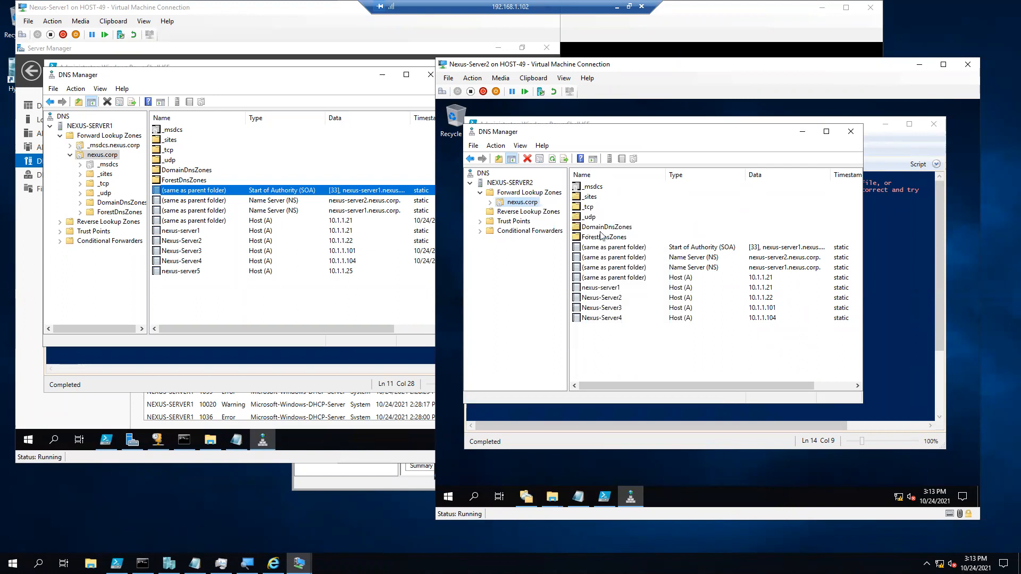
{"action": "right_click", "coordinate": [535, 201]}
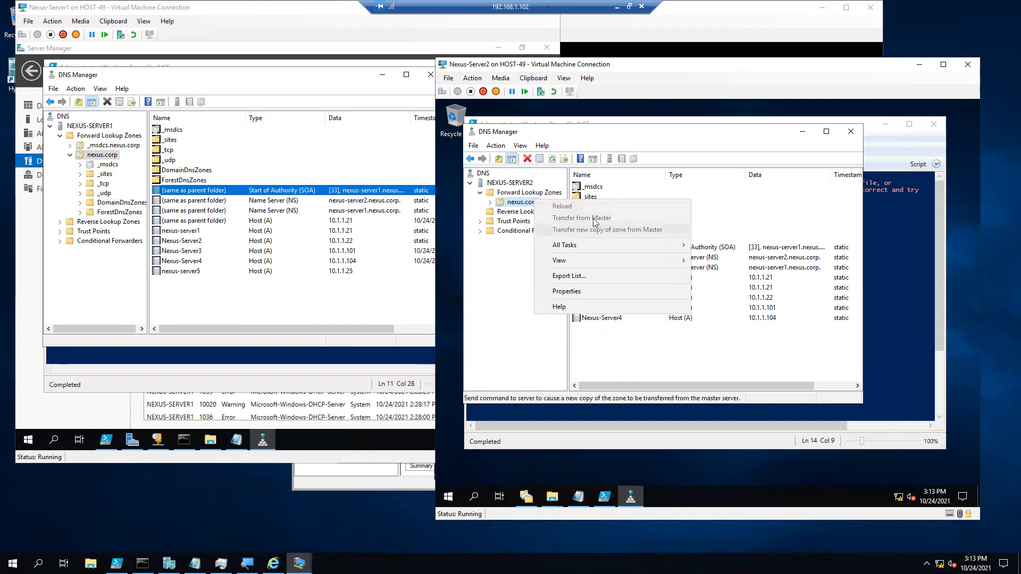
{"action": "left_click", "coordinate": [628, 338]}
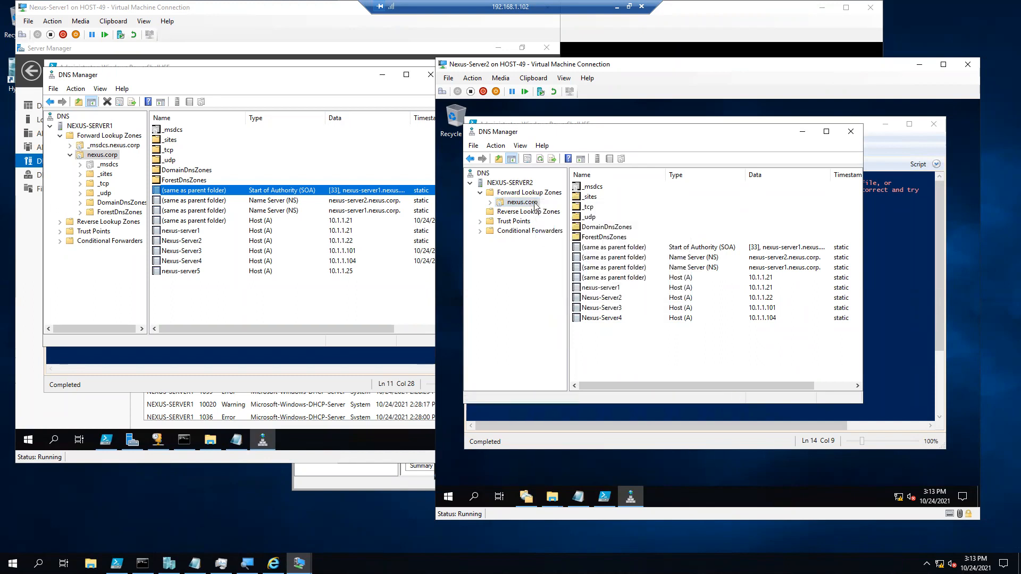
Refresh the forward lookup zones on NEXUS-SERVER2 and reopen the secondary nexus.corp zone to check for the nexus-server5 record.
{"action": "right_click", "coordinate": [535, 203]}
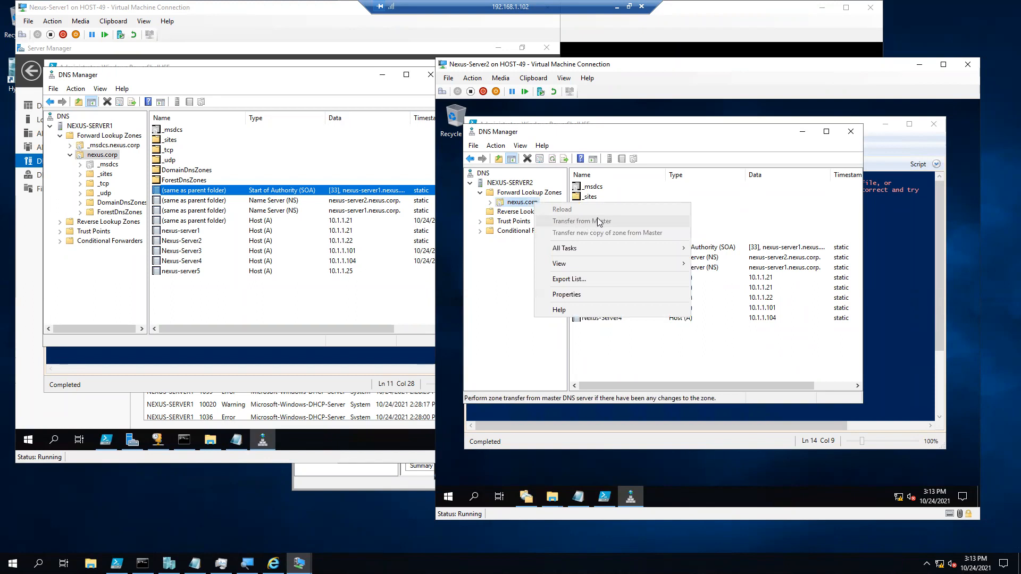
{"action": "left_click", "coordinate": [597, 308]}
{"action": "right_click", "coordinate": [529, 203]}
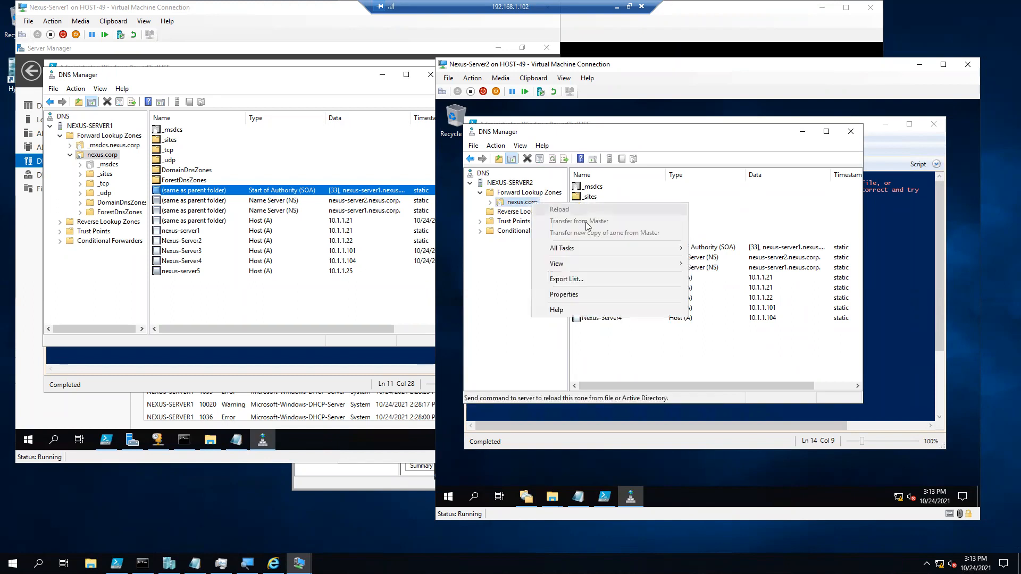
{"action": "left_click", "coordinate": [612, 139]}
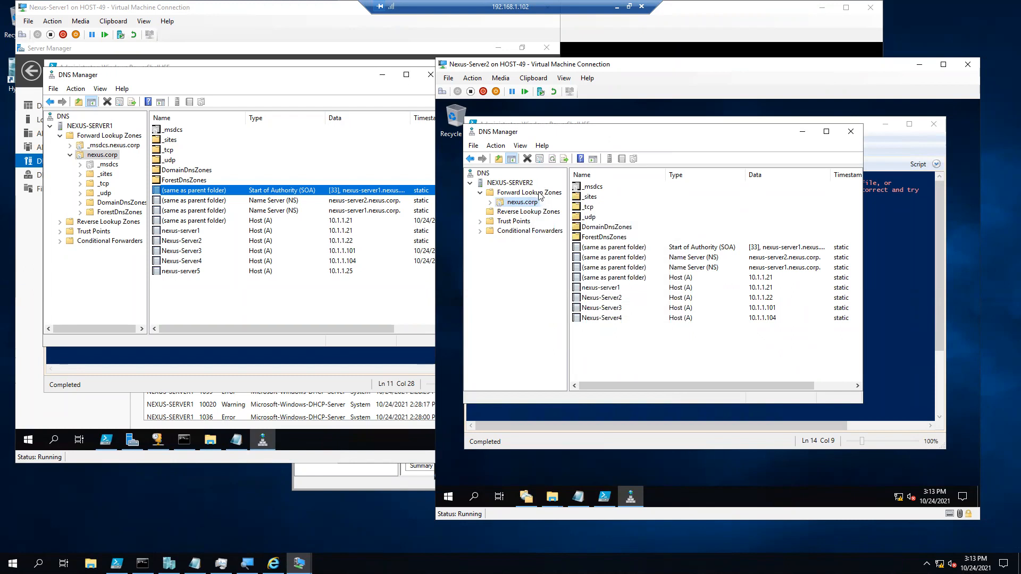
{"action": "left_click", "coordinate": [539, 192]}
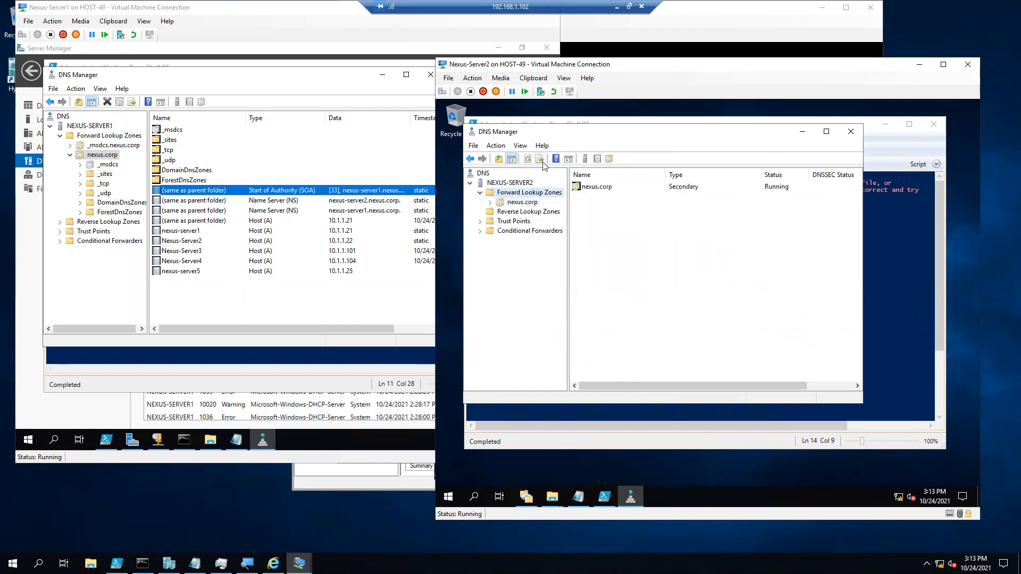
{"action": "left_click", "coordinate": [524, 204]}
{"action": "left_click", "coordinate": [617, 328]}
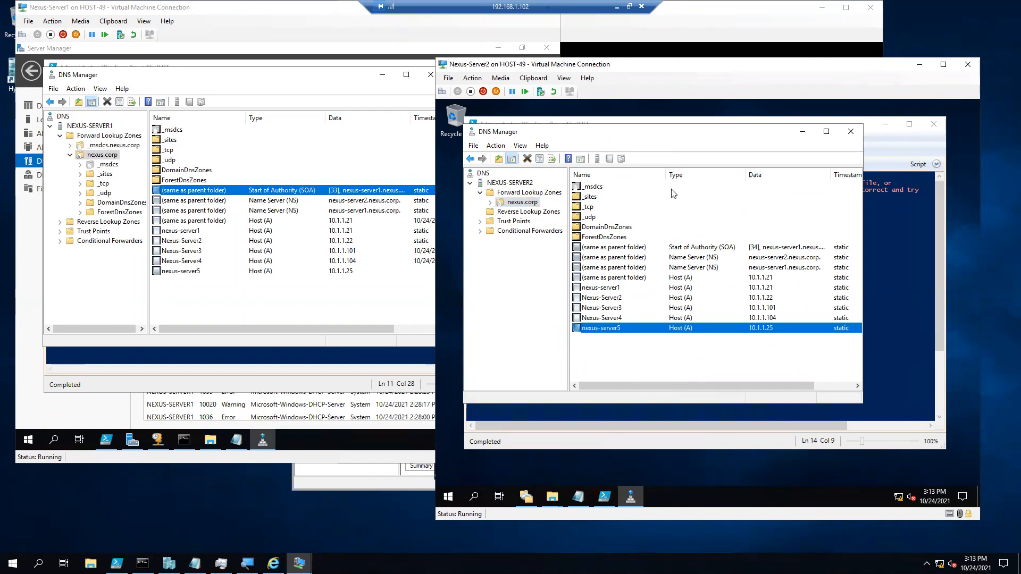
Check which actions are available for the nexus-server5 and Nexus-Server4 host records in the secondary nexus.corp zone.
{"action": "right_click", "coordinate": [618, 329]}
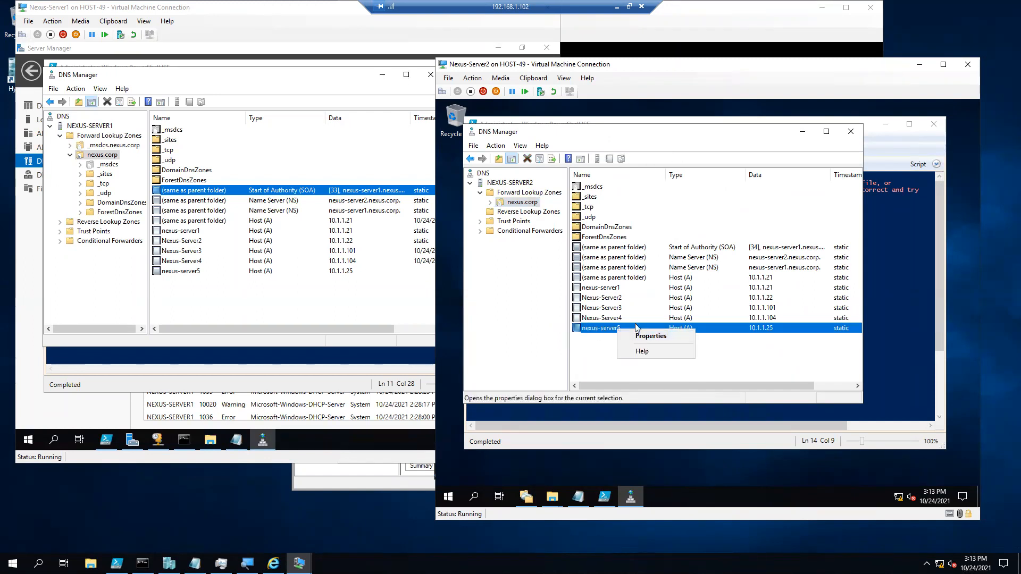
{"action": "left_click", "coordinate": [607, 318]}
{"action": "right_click", "coordinate": [607, 317]}
{"action": "left_click", "coordinate": [612, 309]}
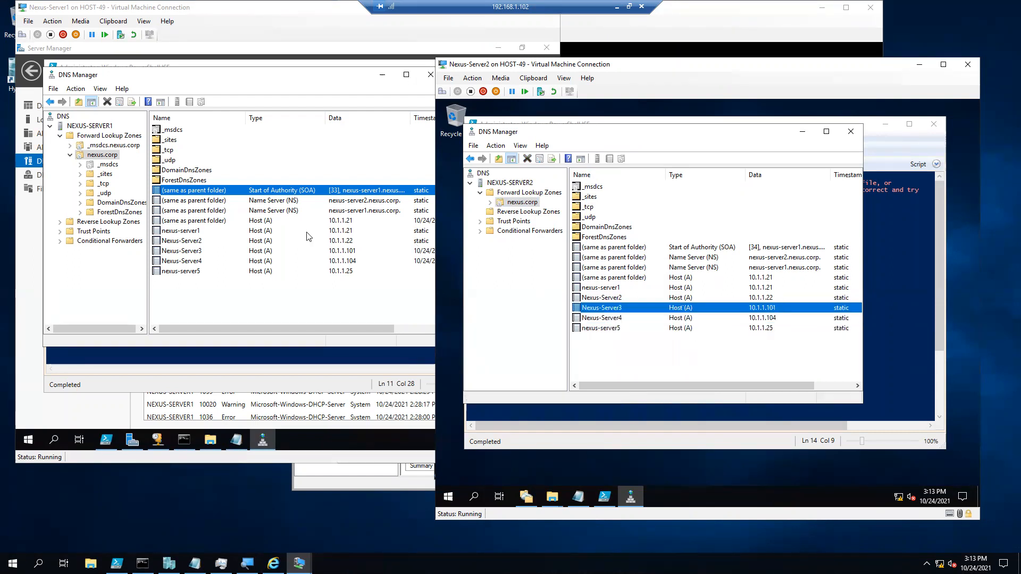
Delete the nexus-server5 host record from the nexus.corp zone on NEXUS-SERVER1 and confirm the deletion.
{"action": "left_click", "coordinate": [196, 272]}
{"action": "right_click", "coordinate": [196, 273]}
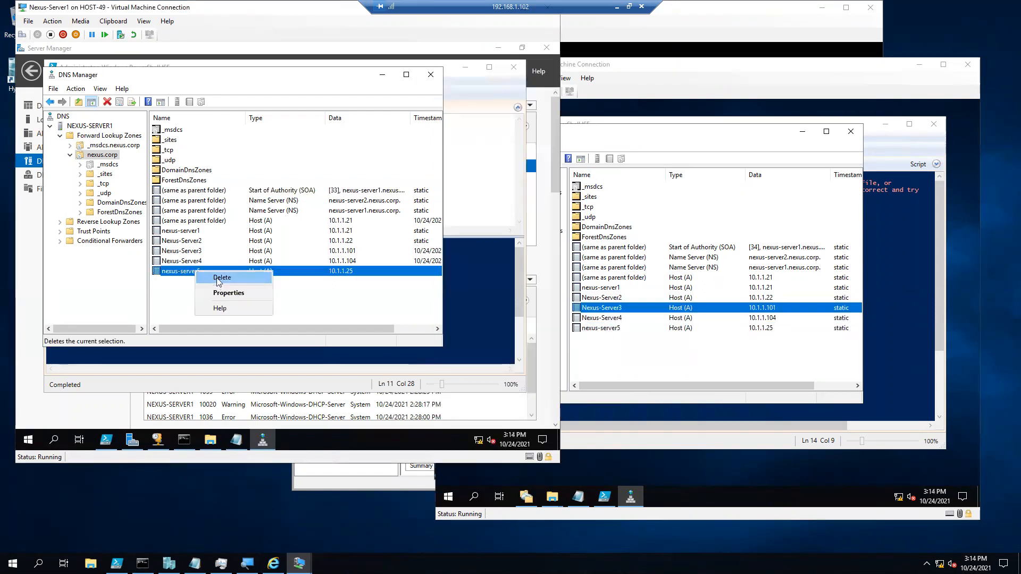
{"action": "left_click", "coordinate": [219, 279]}
{"action": "left_click", "coordinate": [322, 280]}
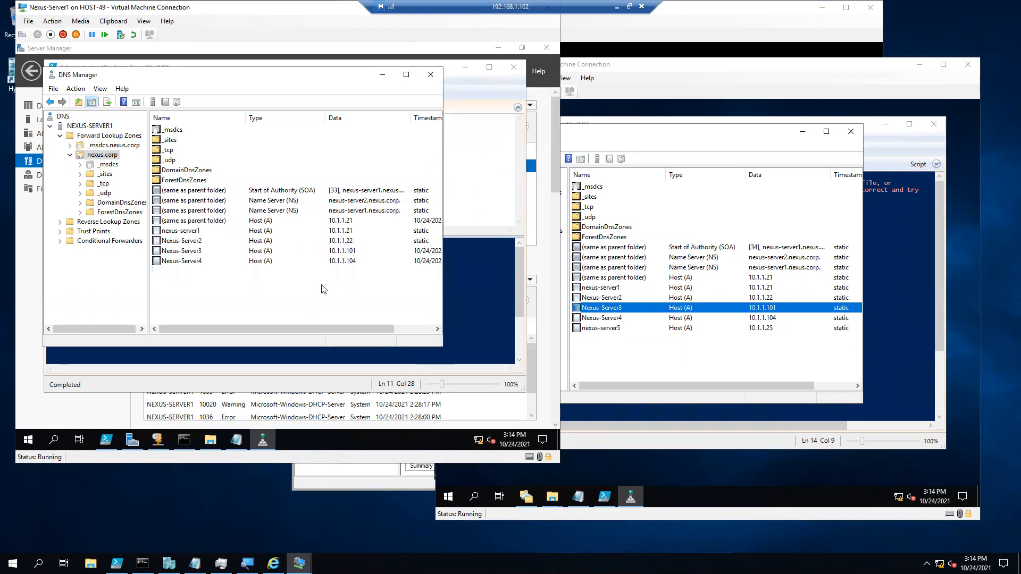
Repeatedly refresh the forward lookup zones on NEXUS-SERVER2 and reopen nexus.corp to check whether the nexus-server5 deletion has replicated.
{"action": "left_click", "coordinate": [595, 352]}
{"action": "left_click", "coordinate": [610, 328]}
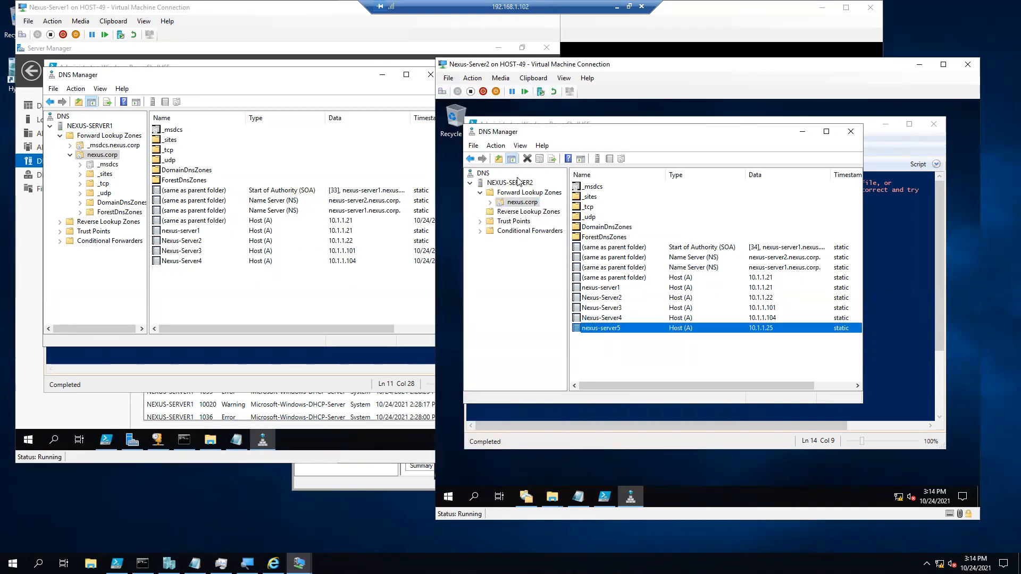
{"action": "left_click", "coordinate": [521, 194]}
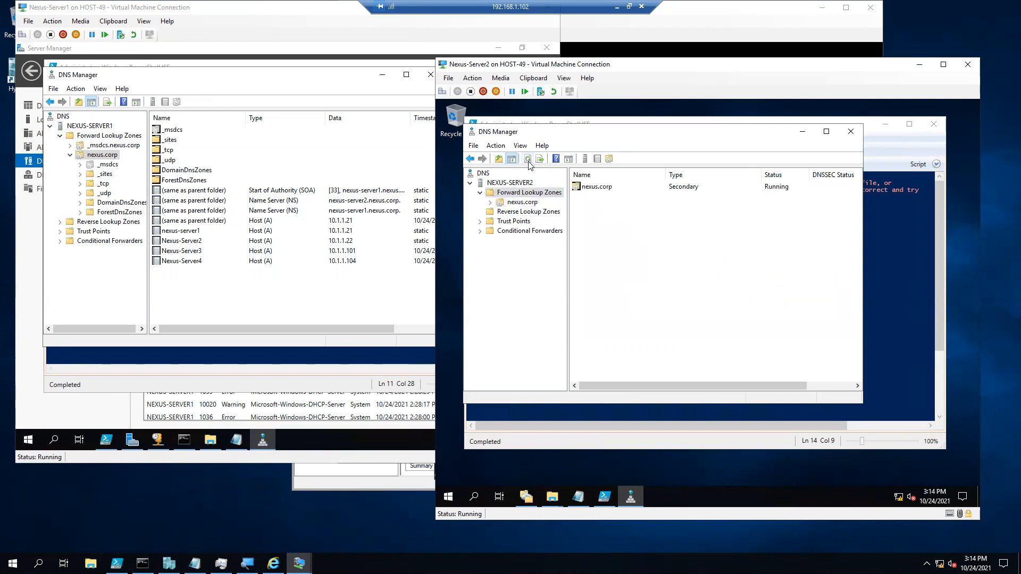
{"action": "left_click", "coordinate": [522, 202]}
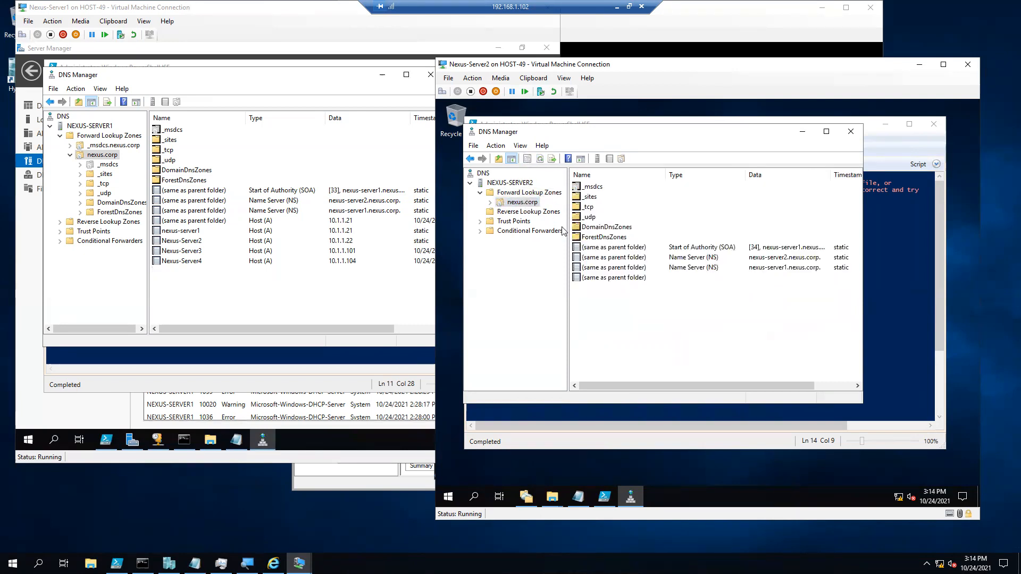
{"action": "left_click", "coordinate": [614, 328]}
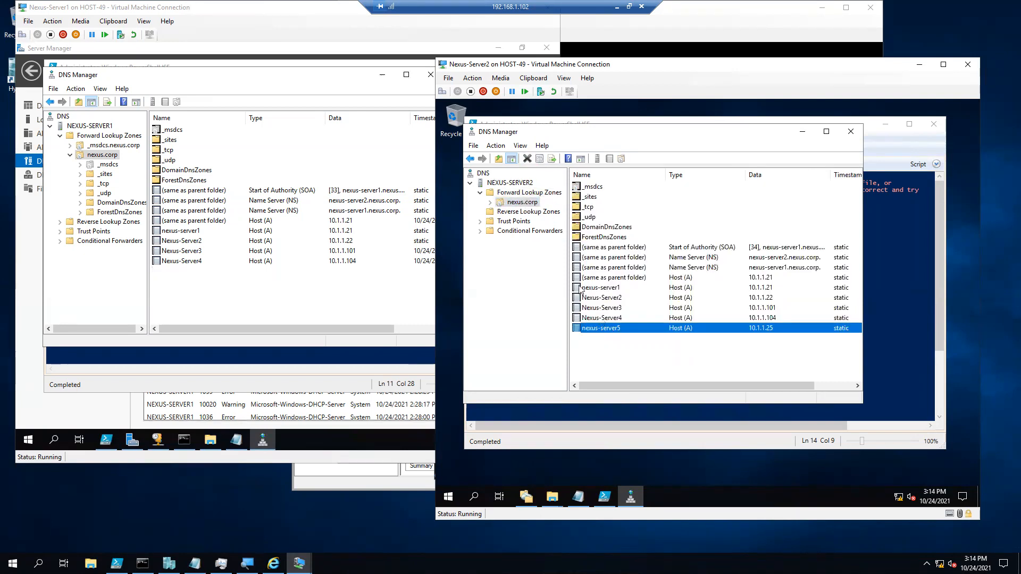
{"action": "left_click", "coordinate": [531, 194]}
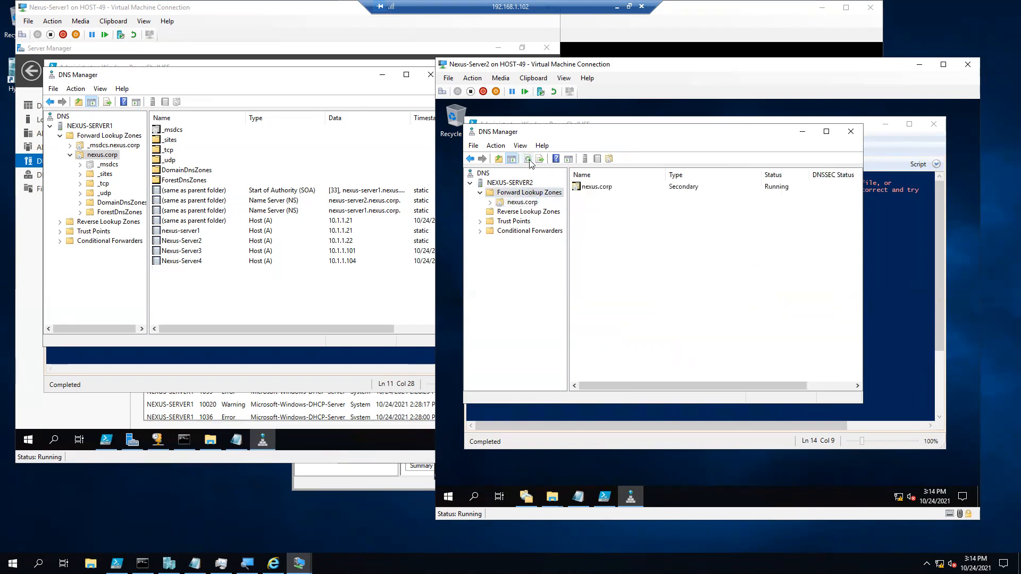
{"action": "left_click", "coordinate": [524, 202]}
{"action": "left_click", "coordinate": [609, 328]}
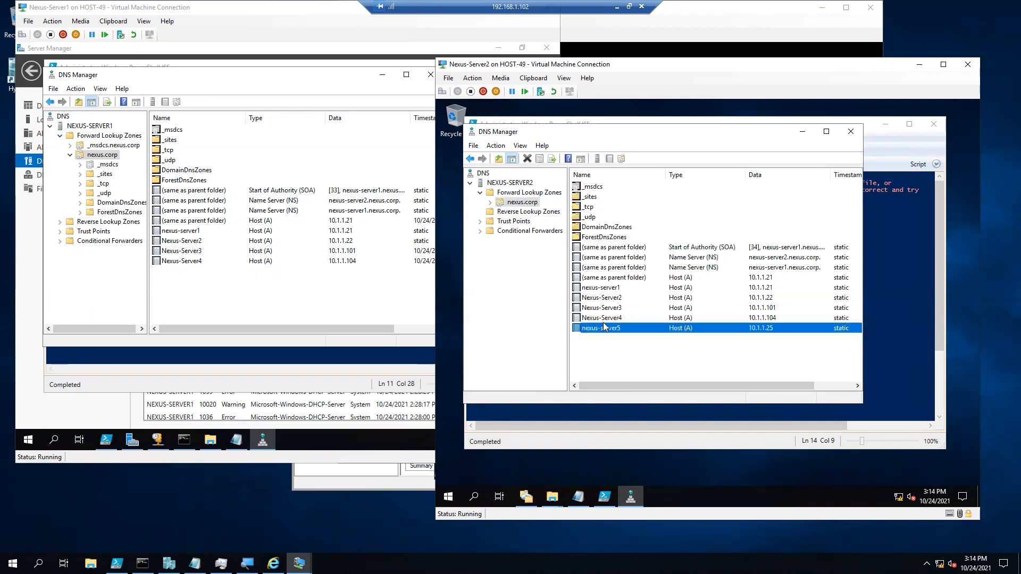
{"action": "left_click", "coordinate": [535, 193]}
{"action": "left_click", "coordinate": [528, 159]}
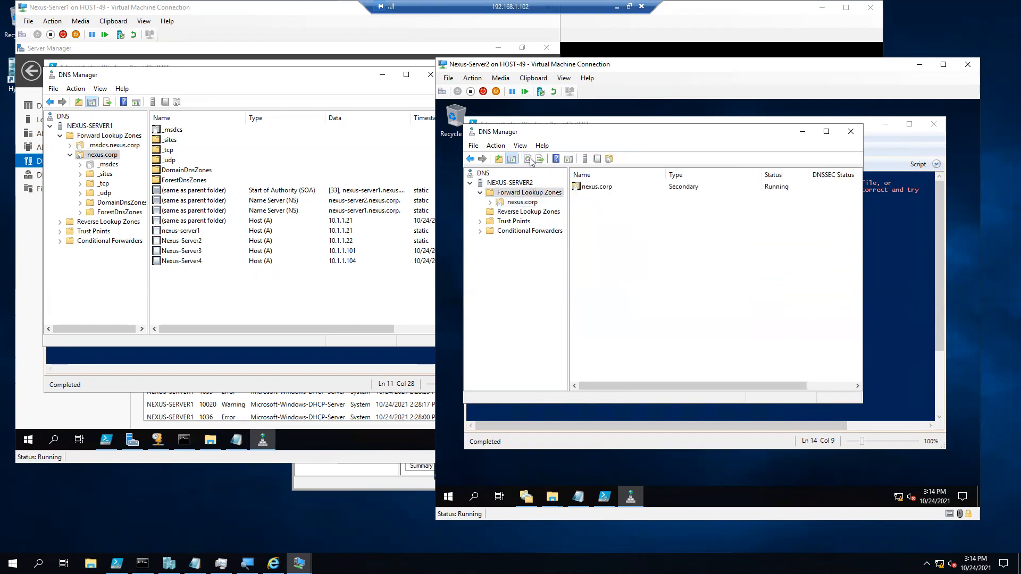
{"action": "left_click", "coordinate": [521, 204]}
{"action": "left_click", "coordinate": [615, 327]}
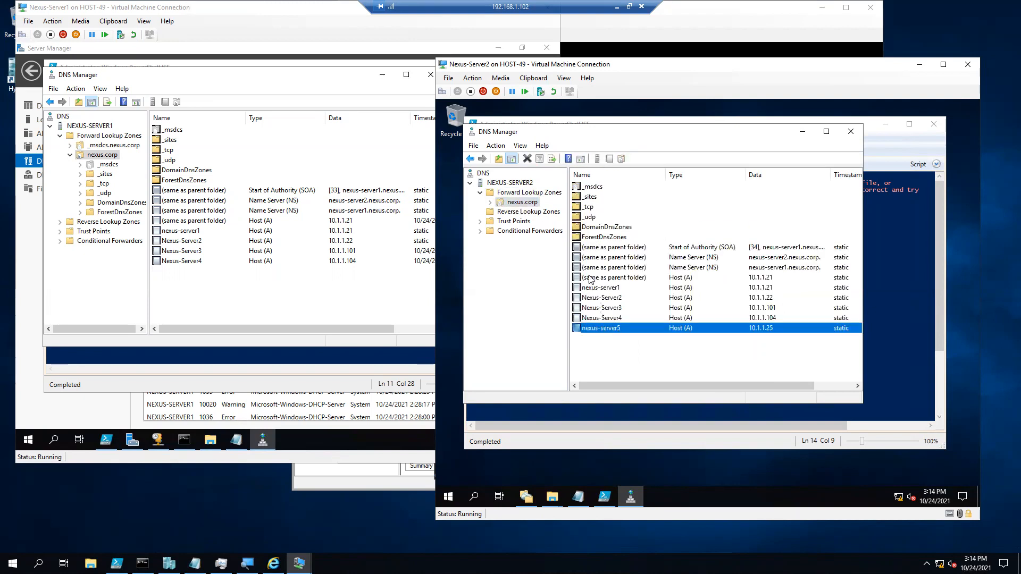
{"action": "left_click", "coordinate": [524, 192]}
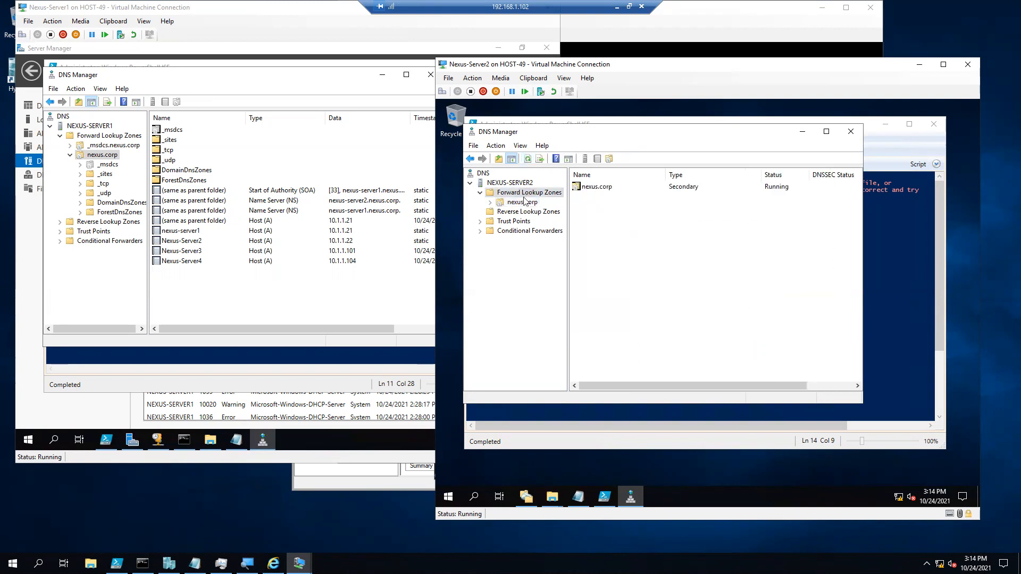
{"action": "left_click", "coordinate": [524, 202]}
{"action": "left_click", "coordinate": [605, 328]}
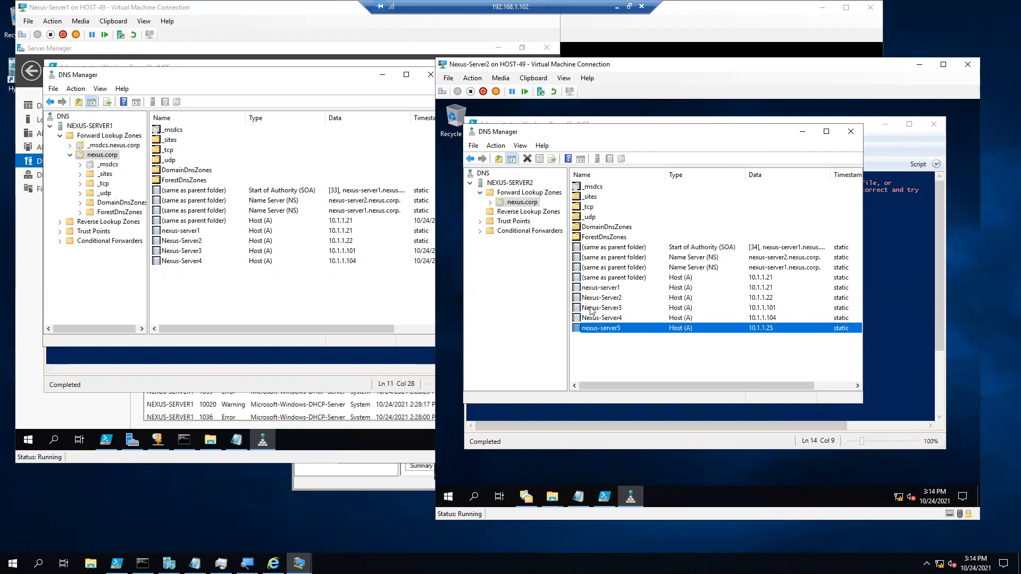
{"action": "left_click", "coordinate": [533, 192]}
{"action": "left_click", "coordinate": [529, 202]}
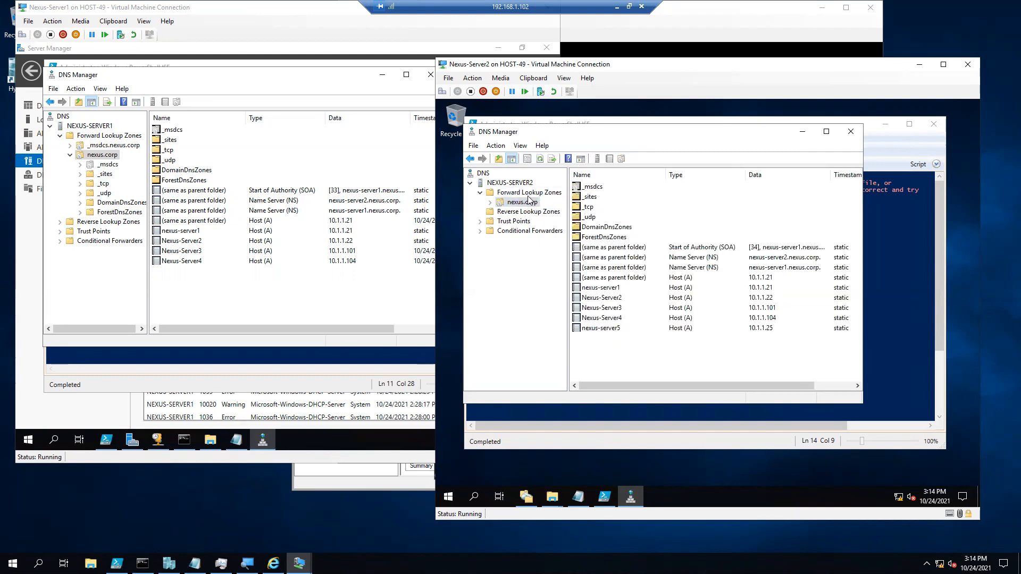
{"action": "left_click", "coordinate": [529, 192]}
{"action": "left_click", "coordinate": [528, 159]}
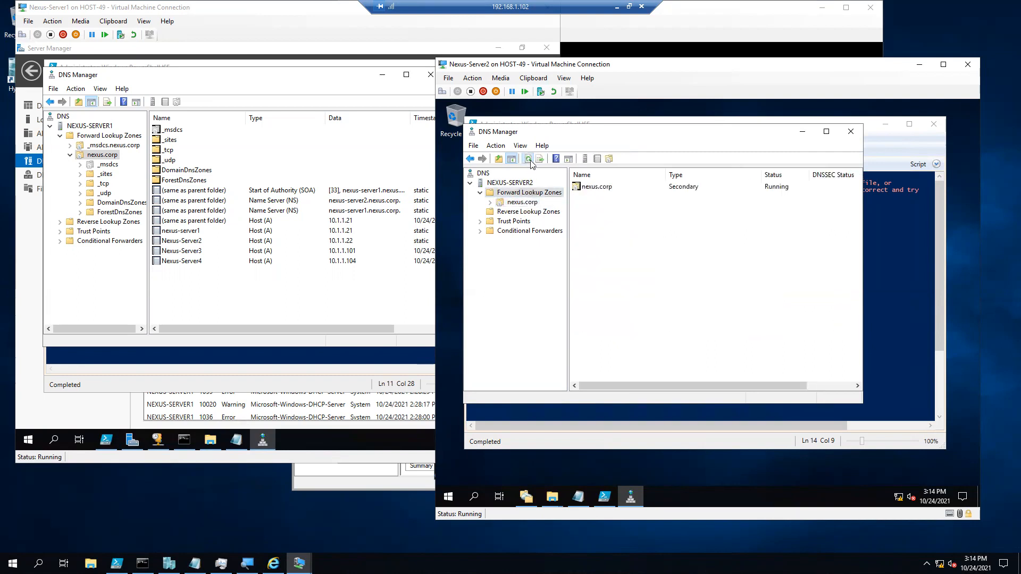
{"action": "left_click", "coordinate": [522, 202]}
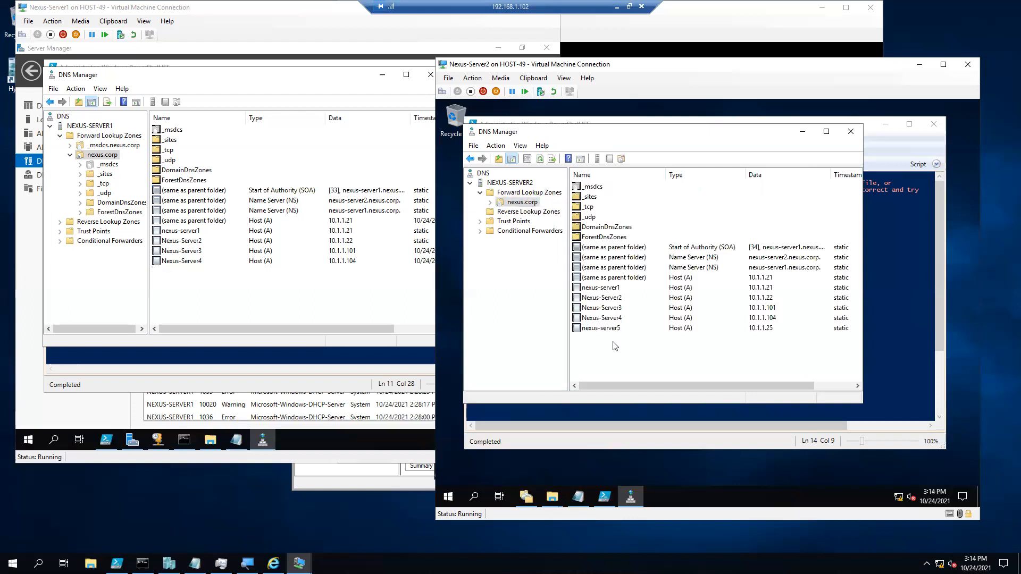
Request a transfer from the master for nexus.corp on NEXUS-SERVER2, and try to transfer a new copy of the zone.
{"action": "right_click", "coordinate": [530, 205]}
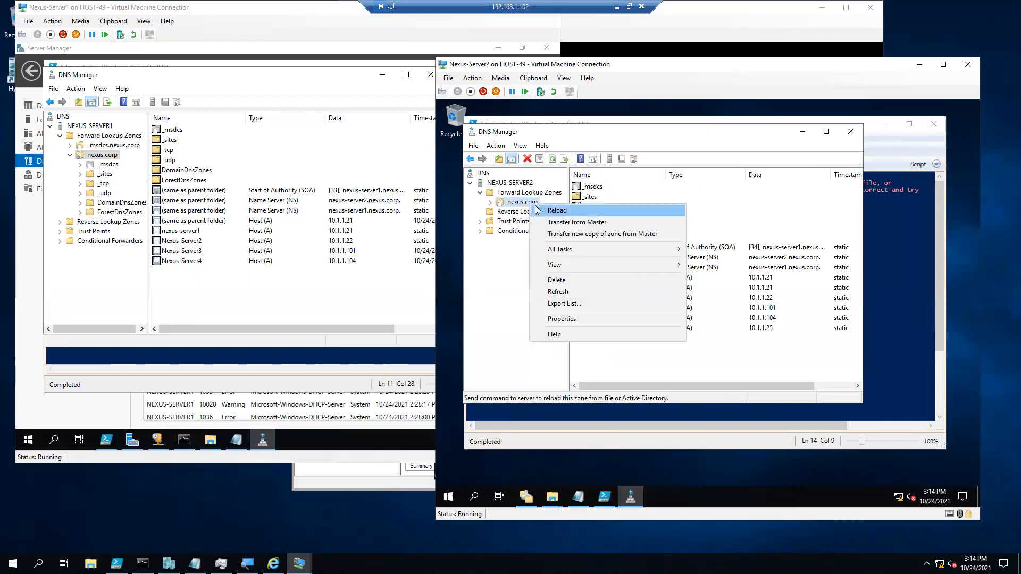
{"action": "left_click", "coordinate": [562, 222]}
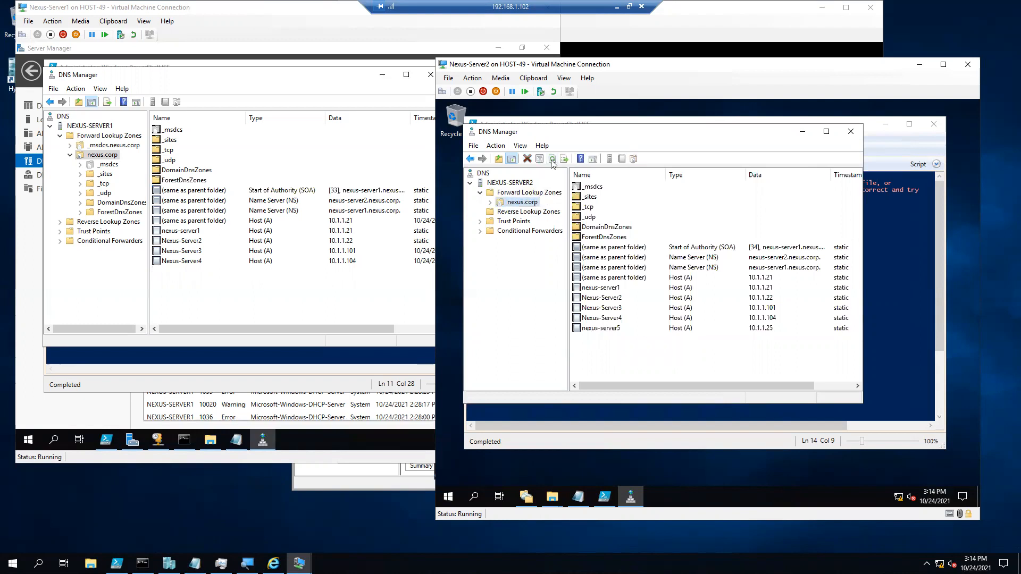
{"action": "right_click", "coordinate": [526, 204]}
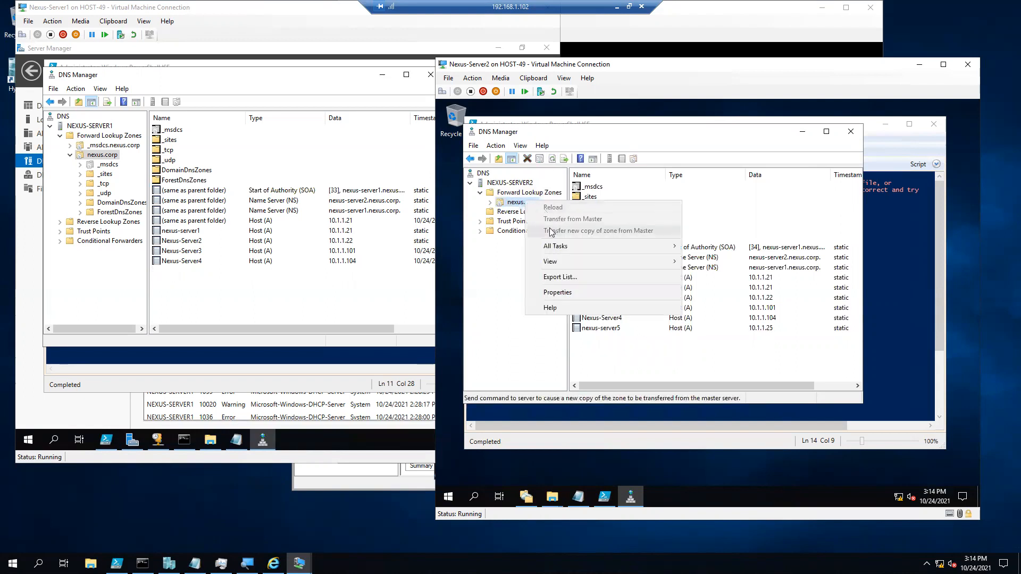
{"action": "left_click", "coordinate": [558, 230]}
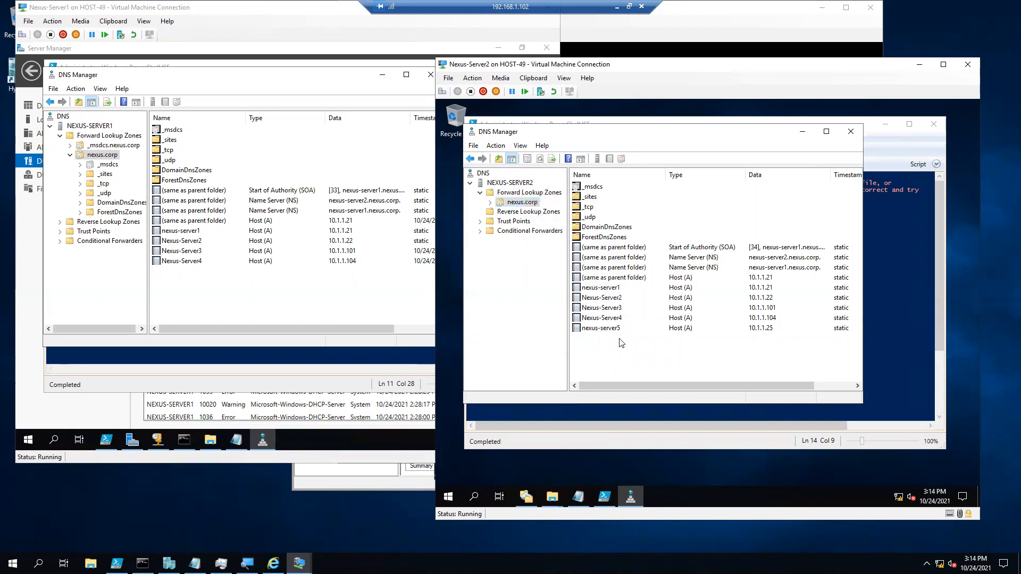
Reload the primary nexus.corp zone on NEXUS-SERVER1 and confirm the reload.
{"action": "right_click", "coordinate": [115, 156]}
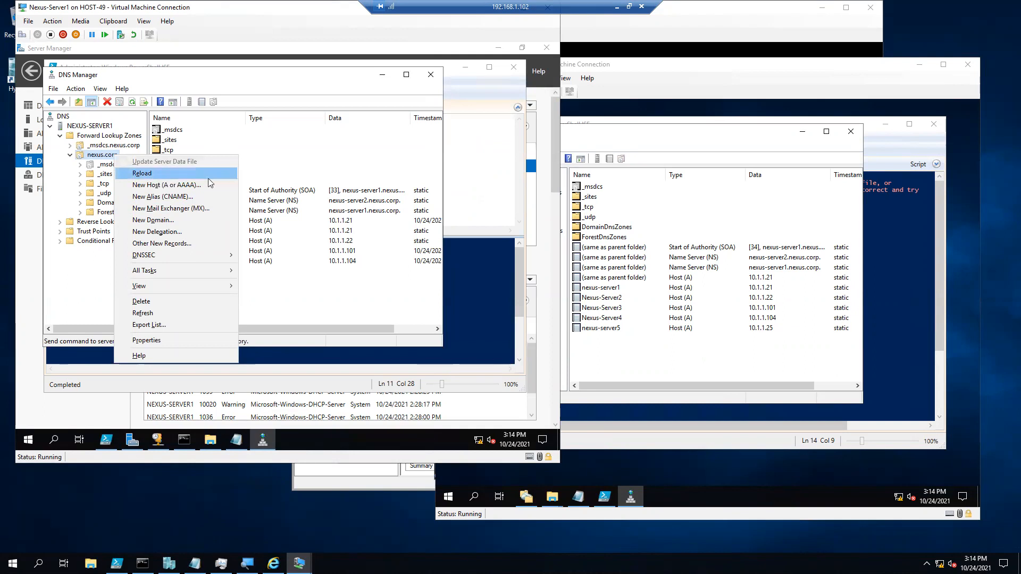
{"action": "mouse_move", "coordinate": [205, 274]}
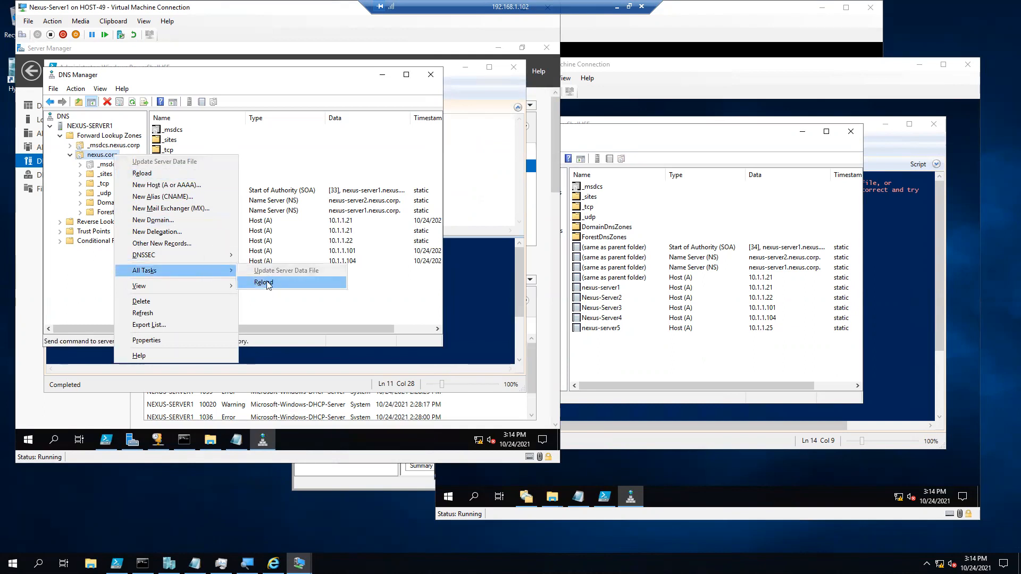
{"action": "left_click", "coordinate": [266, 282]}
{"action": "left_click", "coordinate": [296, 280]}
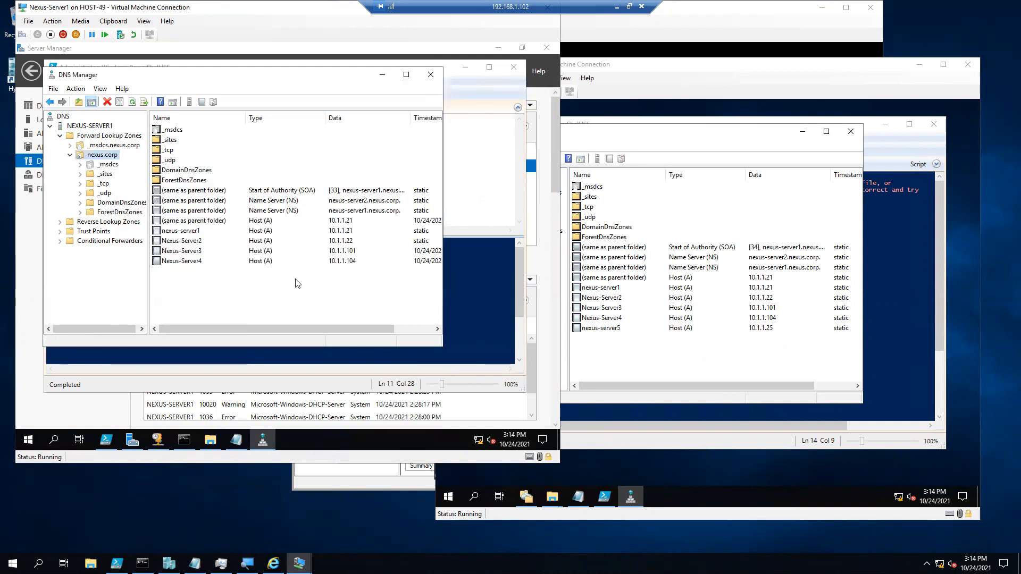
{"action": "left_click", "coordinate": [190, 265]}
{"action": "right_click", "coordinate": [118, 158]}
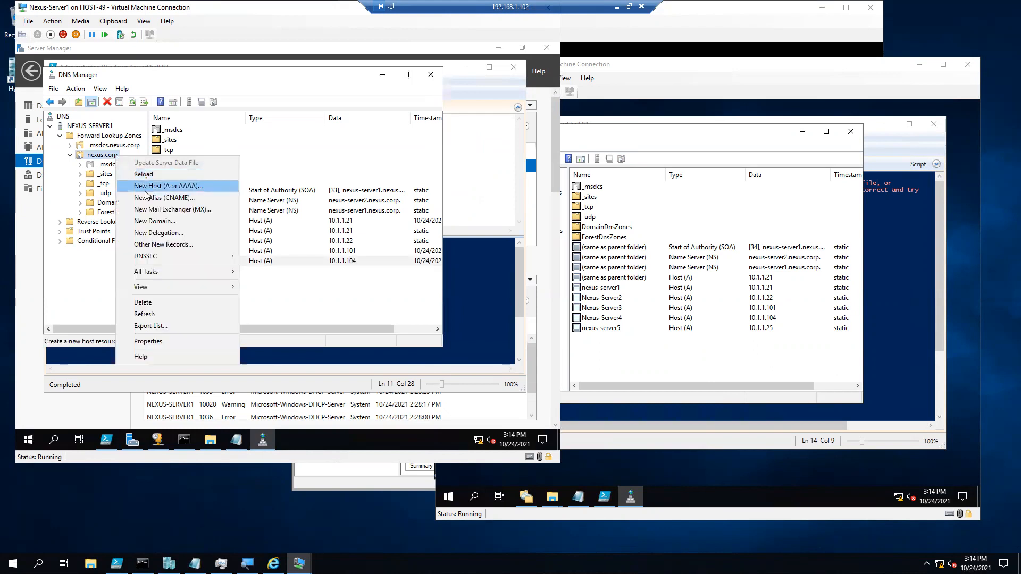
{"action": "mouse_move", "coordinate": [170, 272]}
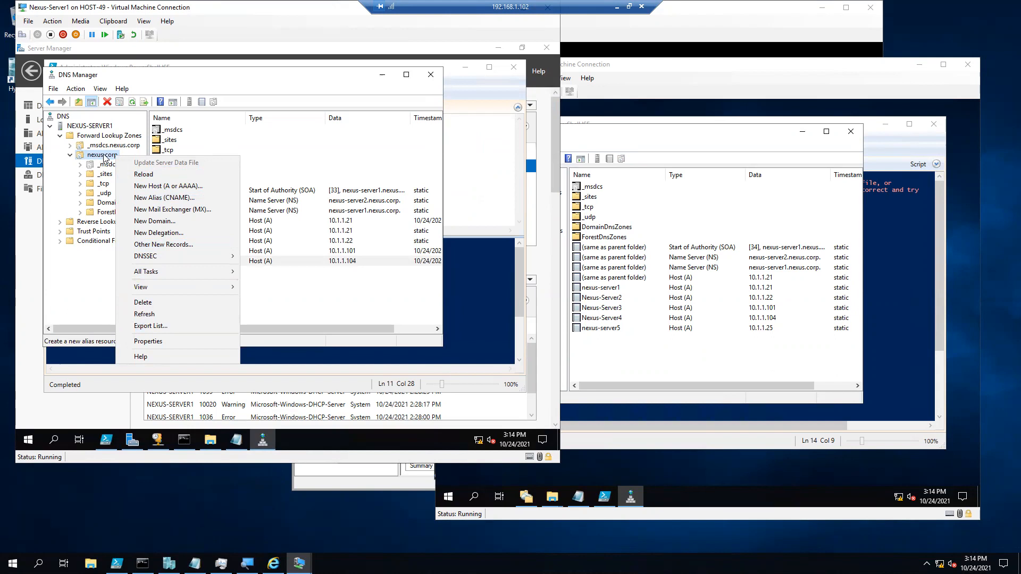
Transfer a new copy of the nexus.corp zone from the master on NEXUS-SERVER2 and refresh the zone's records.
{"action": "left_click", "coordinate": [637, 361]}
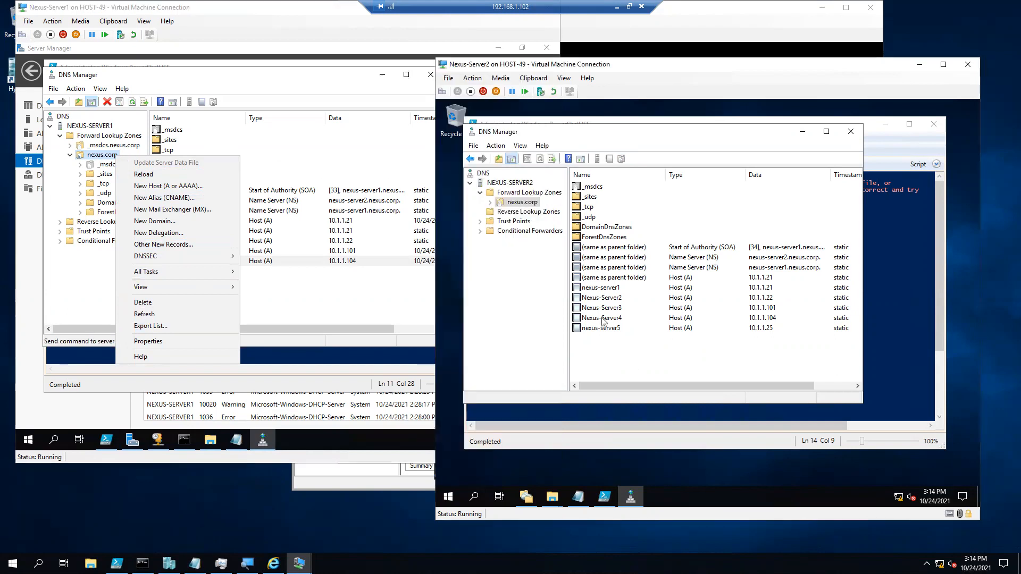
{"action": "right_click", "coordinate": [526, 203]}
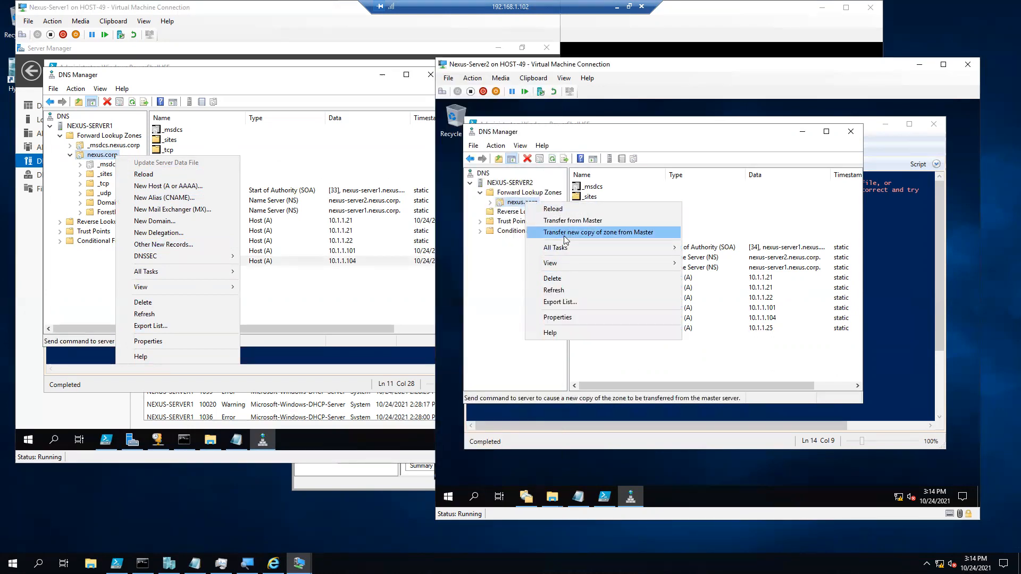
{"action": "left_click", "coordinate": [564, 233]}
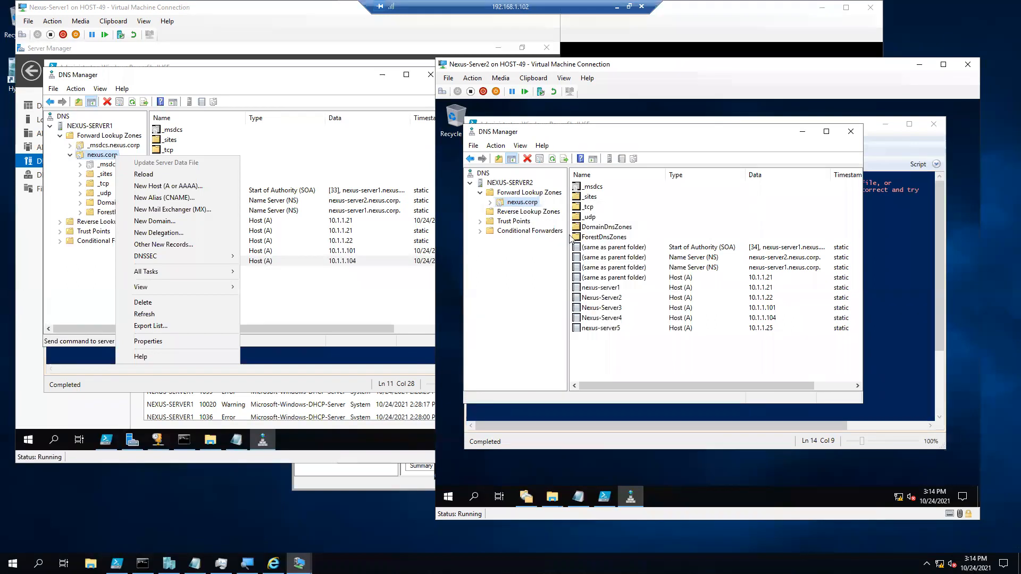
{"action": "left_click", "coordinate": [552, 159]}
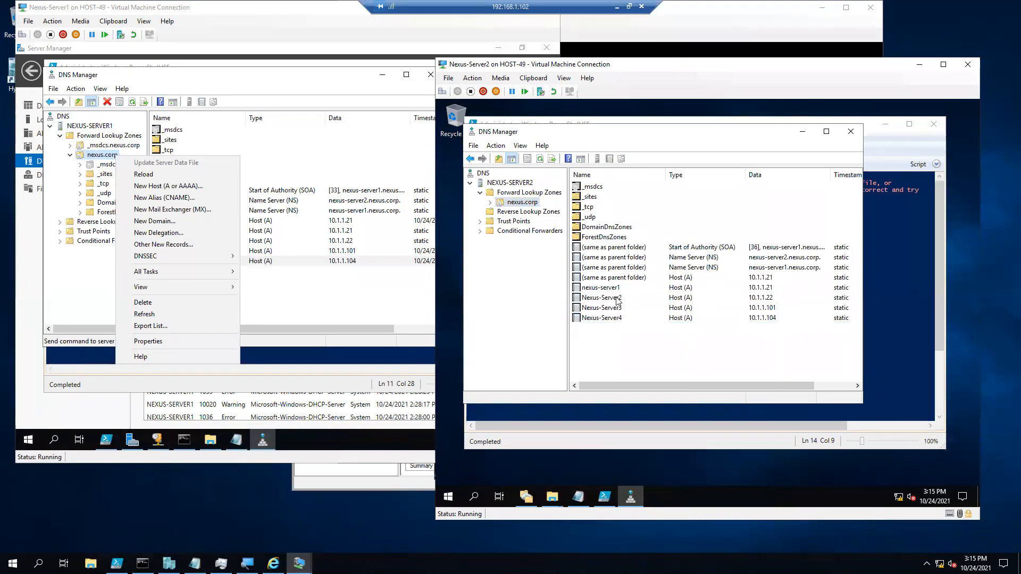
Open the aging settings of the primary nexus.corp zone on NEXUS-SERVER1 and enable scavenging of stale resource records.
{"action": "left_click", "coordinate": [332, 275]}
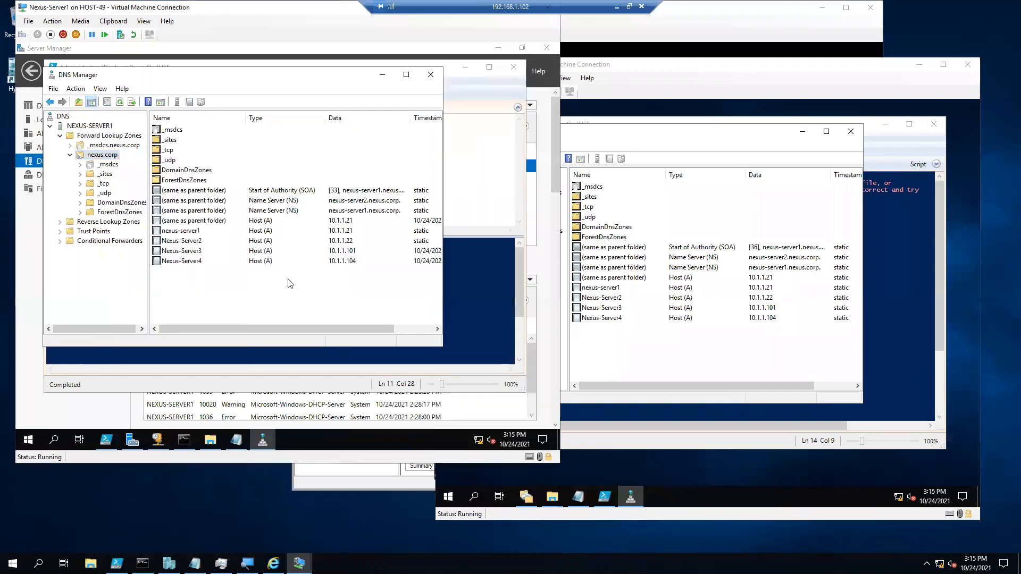
{"action": "right_click", "coordinate": [112, 158]}
{"action": "left_click", "coordinate": [159, 340]}
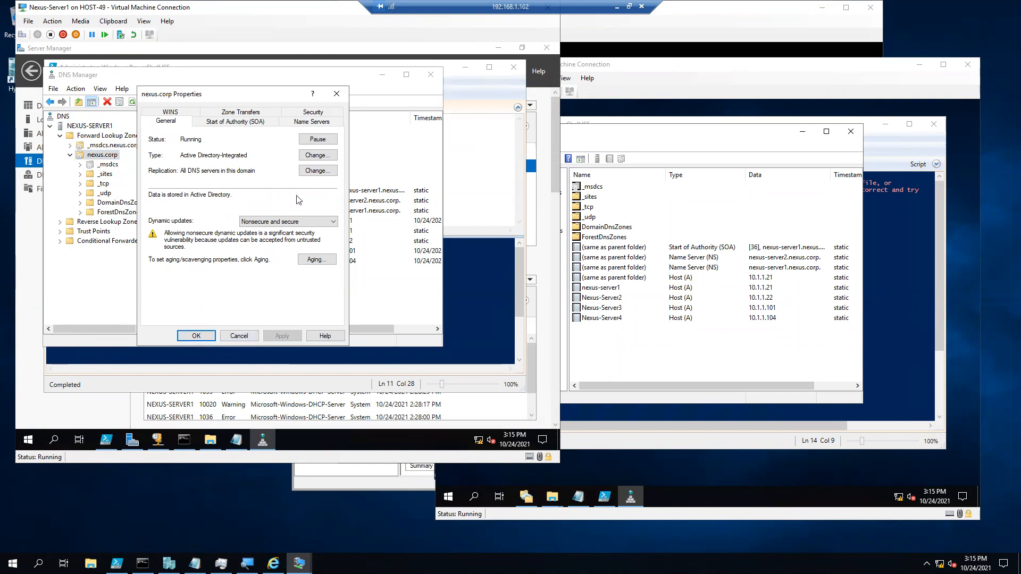
{"action": "left_click", "coordinate": [316, 260]}
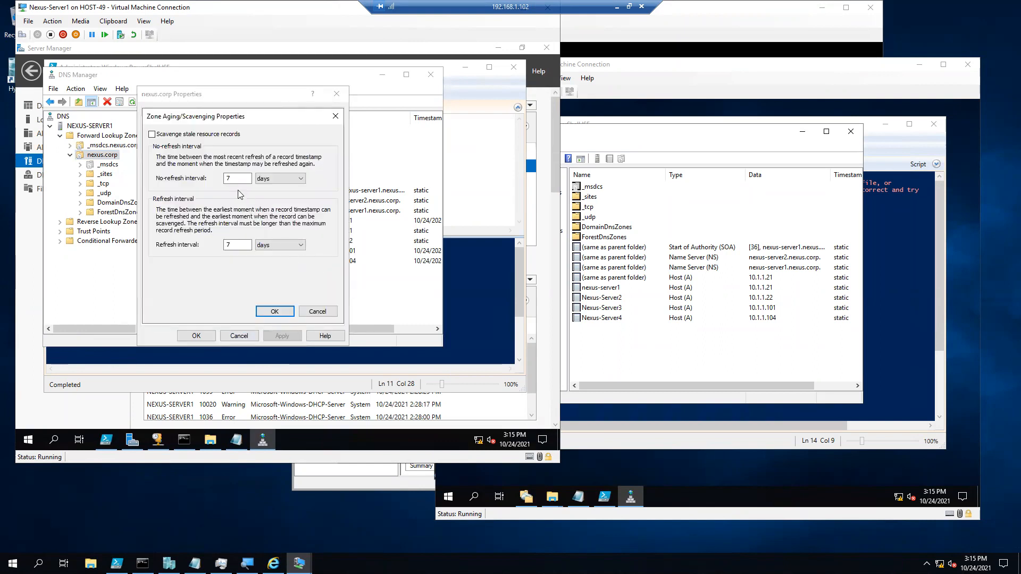
{"action": "left_click", "coordinate": [213, 135]}
{"action": "left_click_drag", "start_coordinate": [229, 121], "coordinate": [380, 132]}
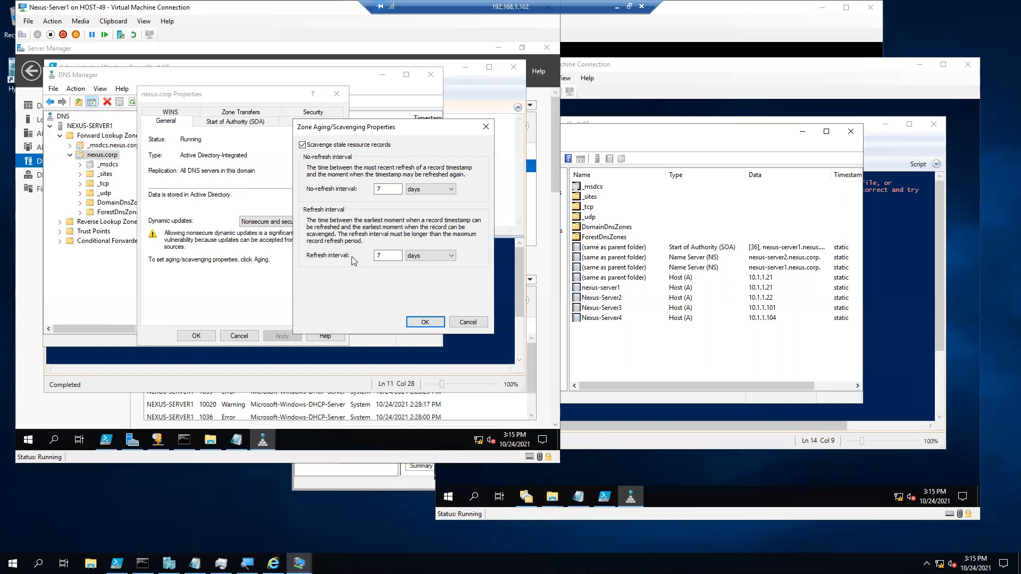
Set the zone's no-refresh and refresh intervals to 2 days each, save, and recheck the saved aging settings.
{"action": "left_click", "coordinate": [381, 188]}
{"action": "double_click", "coordinate": [381, 189]}
{"action": "double_click", "coordinate": [380, 256]}
{"action": "type", "text": "2"}
{"action": "left_click", "coordinate": [421, 322]}
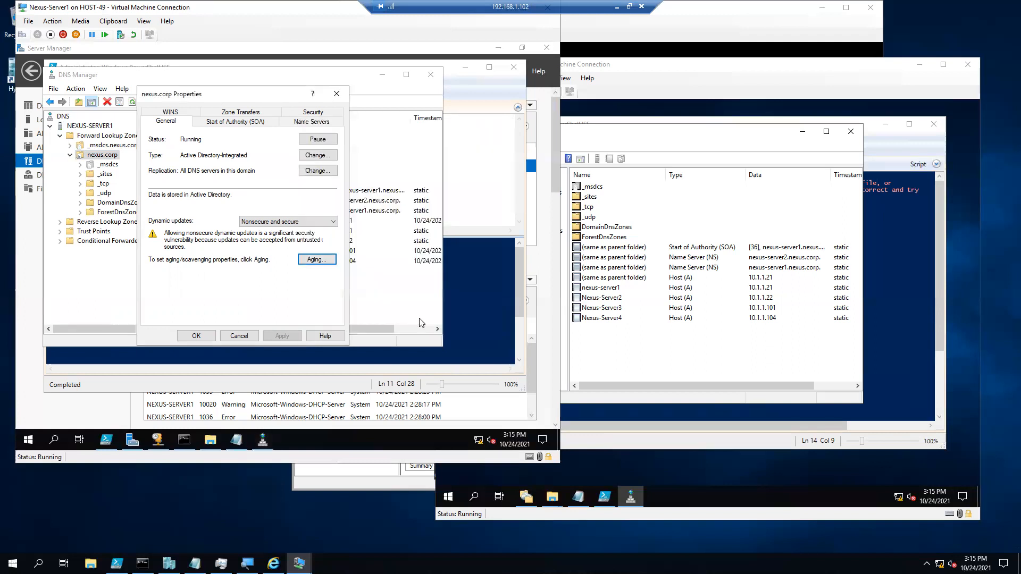
{"action": "left_click", "coordinate": [308, 261]}
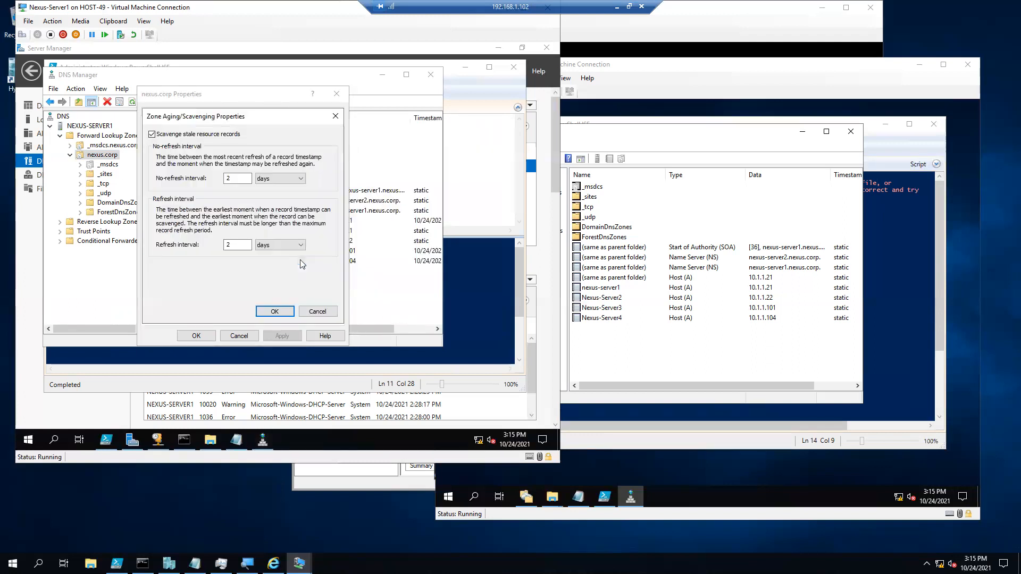
{"action": "left_click", "coordinate": [270, 312]}
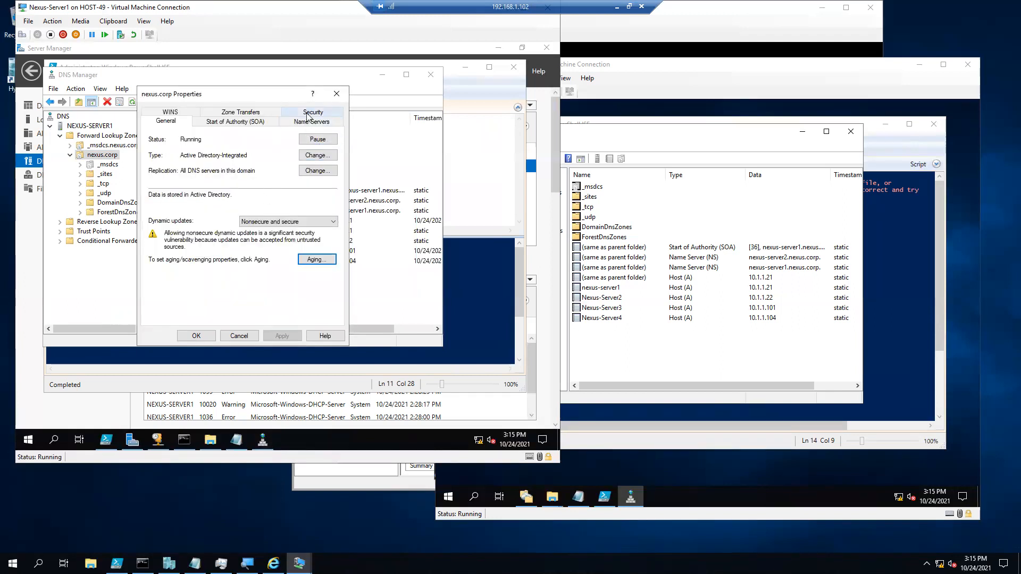
Set the refresh interval in nexus.corp's Start of Authority record to 1 minute and apply the change.
{"action": "left_click", "coordinate": [253, 122]}
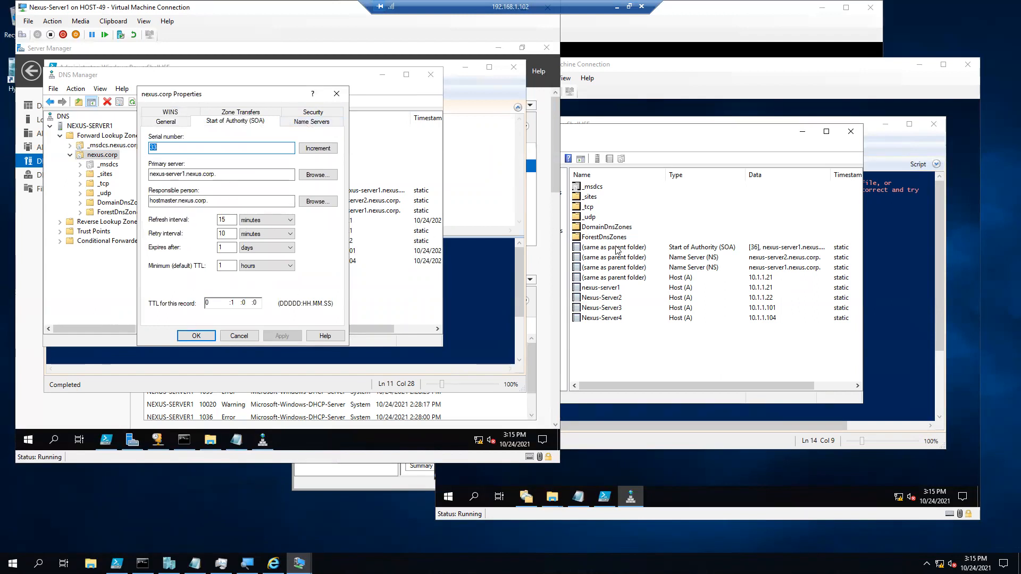
{"action": "left_click_drag", "start_coordinate": [232, 220], "coordinate": [204, 218]}
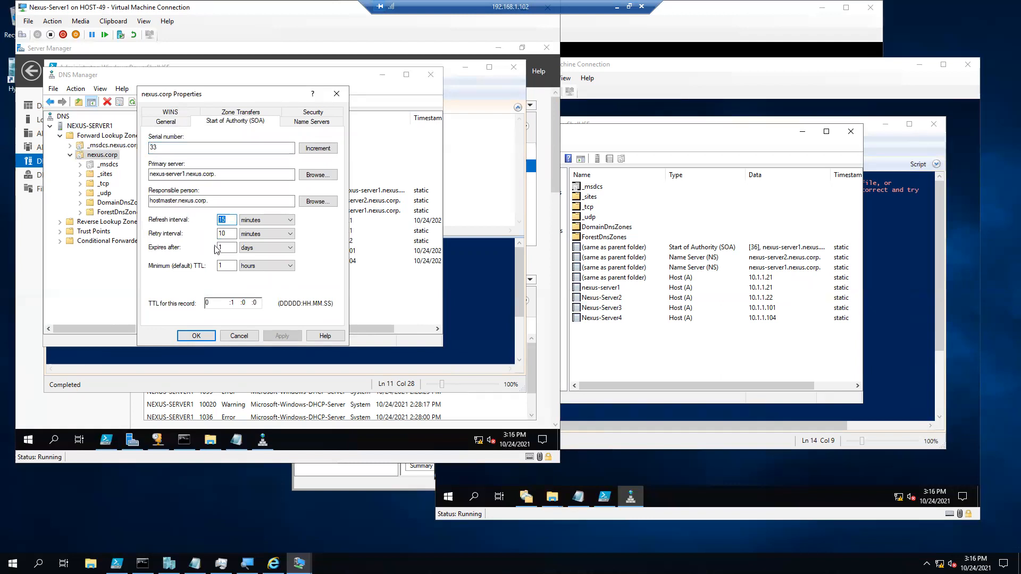
{"action": "type", "text": "1"}
{"action": "left_click", "coordinate": [282, 336]}
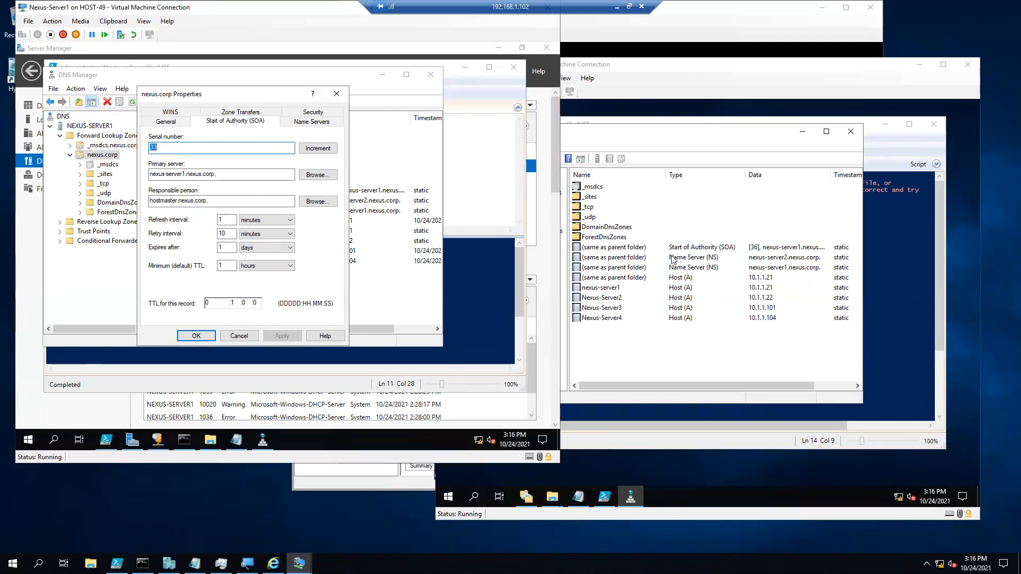
{"action": "left_click", "coordinate": [226, 220]}
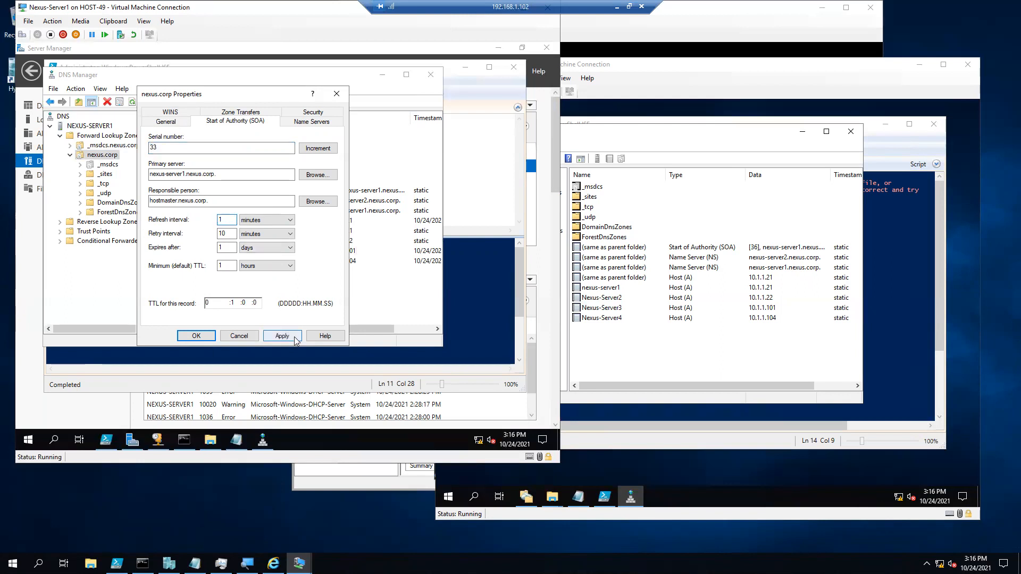
Apply the 1-minute refresh interval for the nexus.corp zone, set its retry interval to 1 minute, and close the zone properties.
{"action": "left_click", "coordinate": [282, 336]}
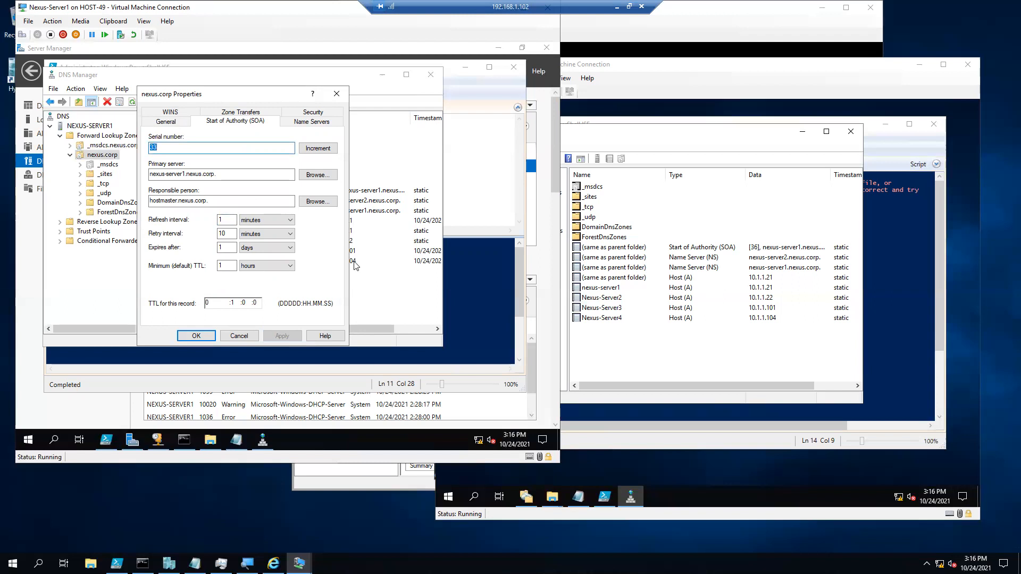
{"action": "double_click", "coordinate": [219, 234]}
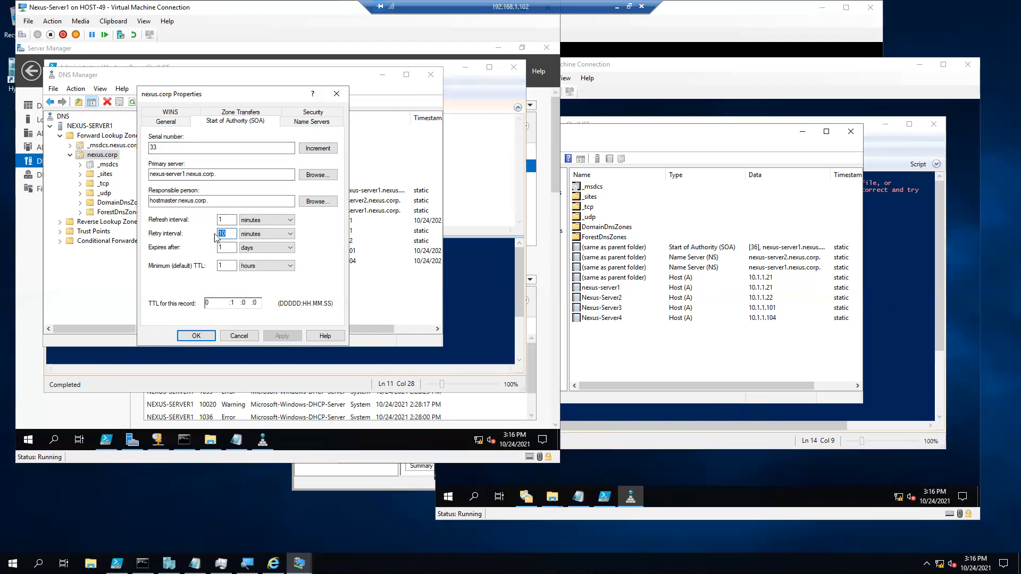
{"action": "type", "text": "1"}
{"action": "left_click", "coordinate": [283, 335]}
{"action": "left_click_drag", "start_coordinate": [226, 248], "coordinate": [210, 246]}
{"action": "left_click", "coordinate": [486, 265]}
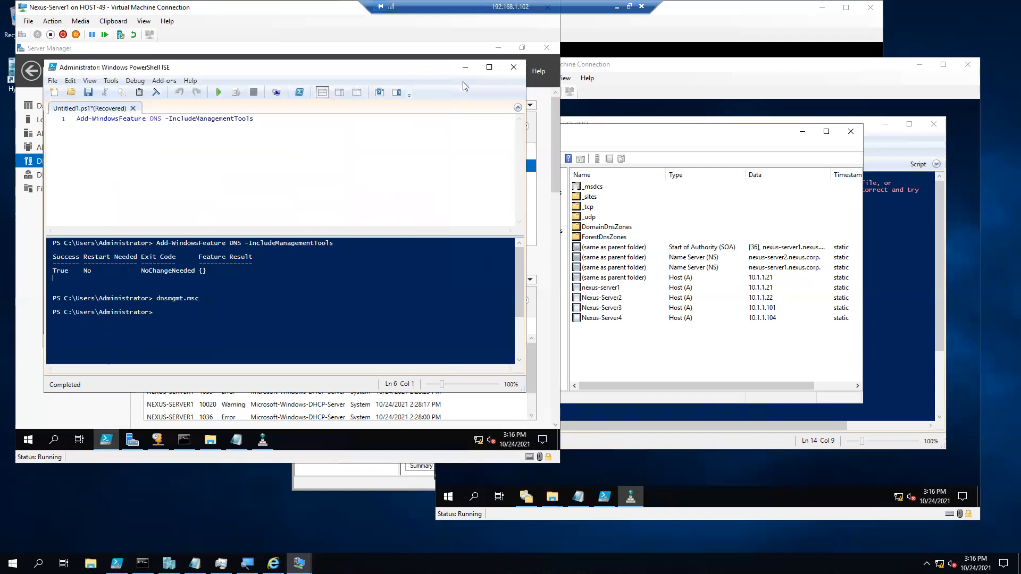
{"action": "left_click", "coordinate": [466, 67]}
{"action": "left_click", "coordinate": [239, 335]}
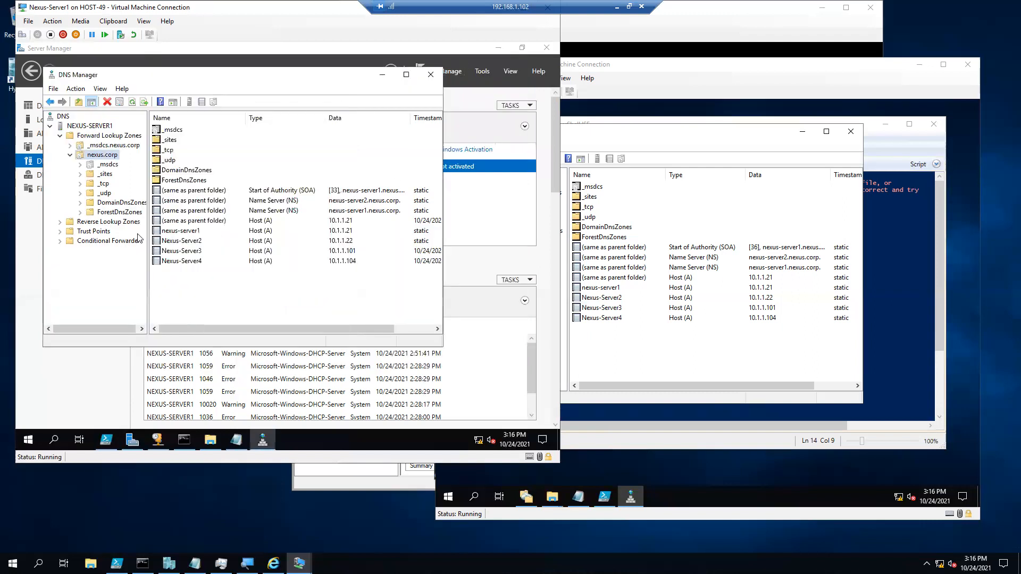
Add a host (A) record named nexus-server6 with IP address 10.1.1.26 to the nexus.corp zone.
{"action": "right_click", "coordinate": [113, 155]}
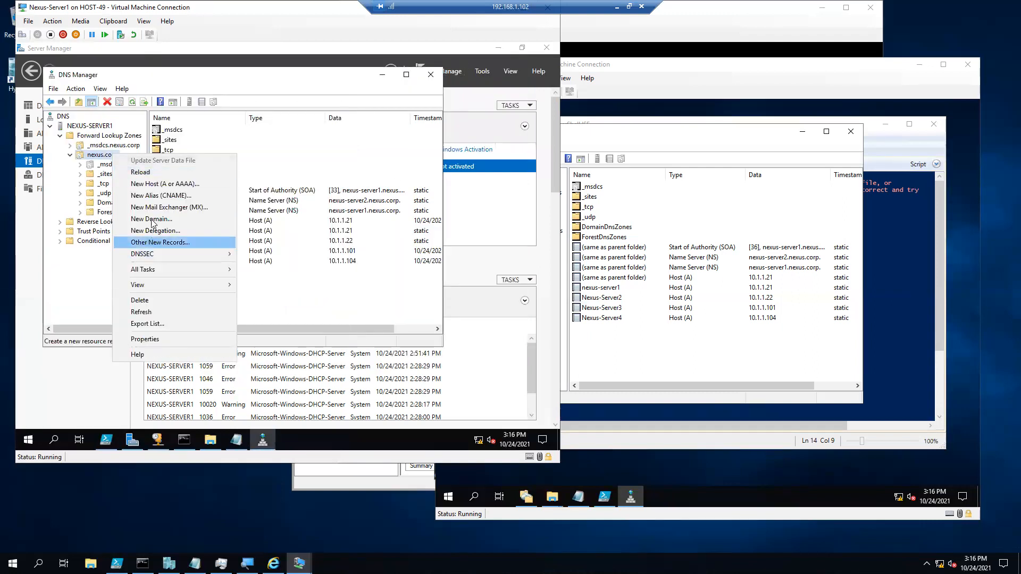
{"action": "left_click", "coordinate": [160, 184]}
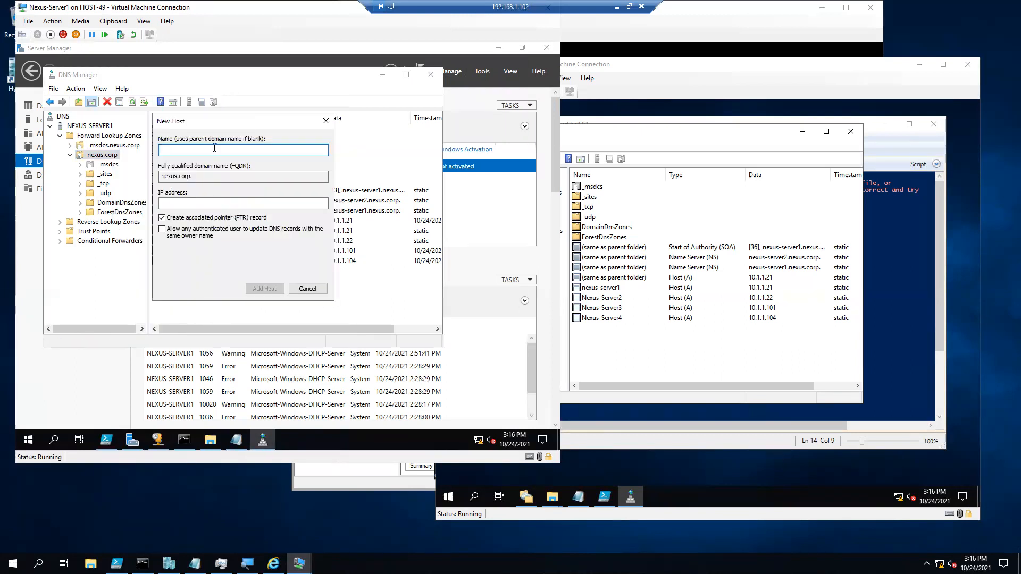
{"action": "type", "text": "nexus-seer"}
{"action": "key", "text": "BackSpace"}
{"action": "key", "text": "BackSpace"}
{"action": "type", "text": "rver6"}
{"action": "key", "text": "Tab"}
{"action": "key", "text": "Tab"}
{"action": "type", "text": "10.1.1.2"}
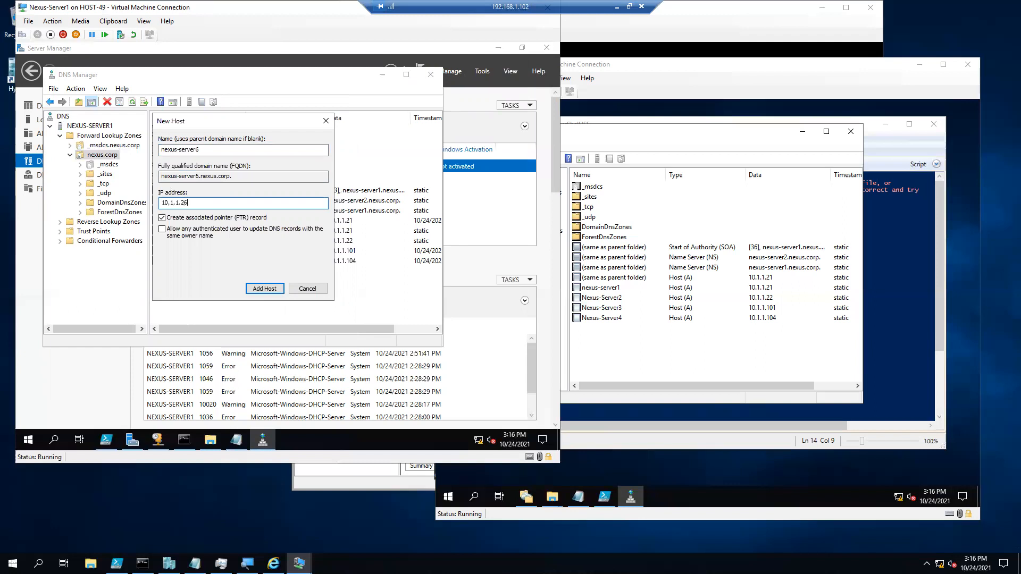
{"action": "left_click", "coordinate": [265, 288]}
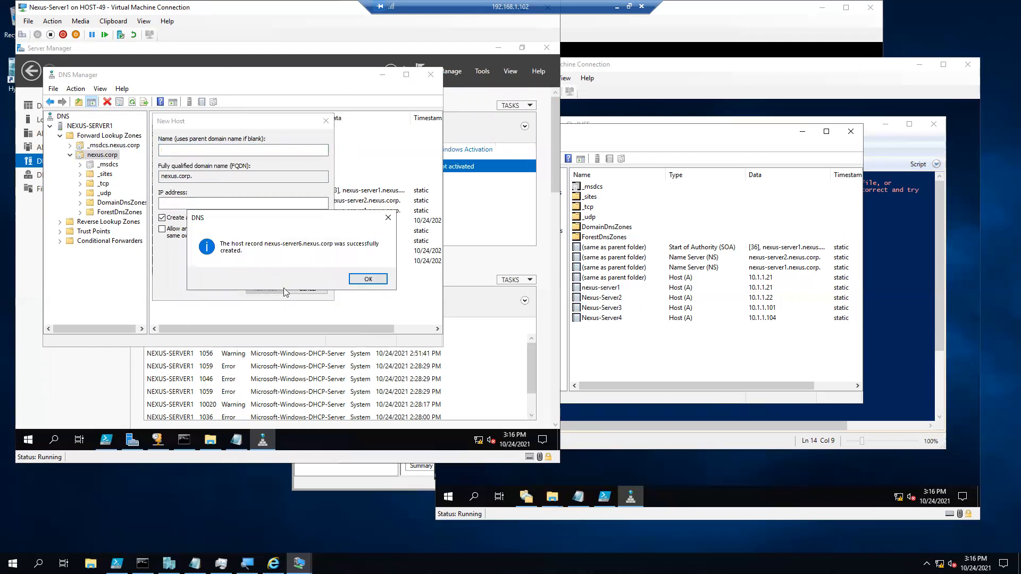
{"action": "left_click", "coordinate": [369, 282]}
Ping nexus-server6.nexus.corp from PowerShell ISE on Nexus-Server2.
{"action": "left_click", "coordinate": [873, 326]}
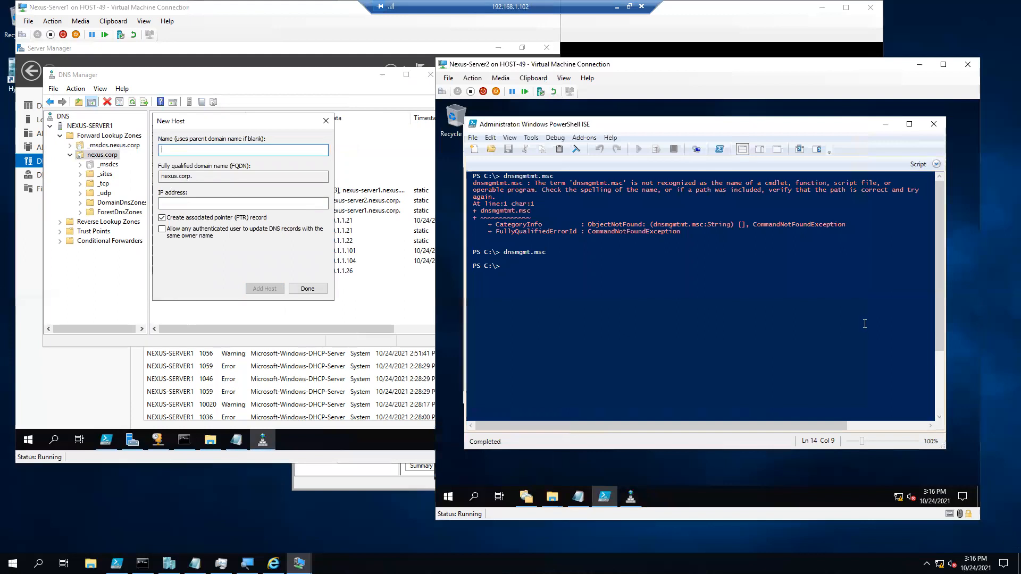
{"action": "type", "text": "ping nexus-serve"}
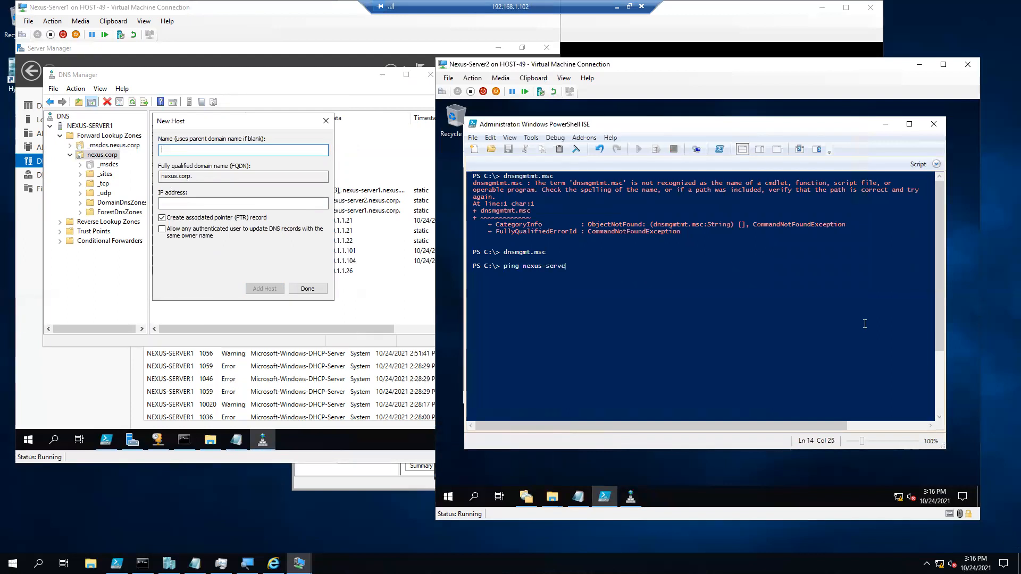
{"action": "type", "text": "r6.nexus.corp"}
{"action": "key", "text": "Return"}
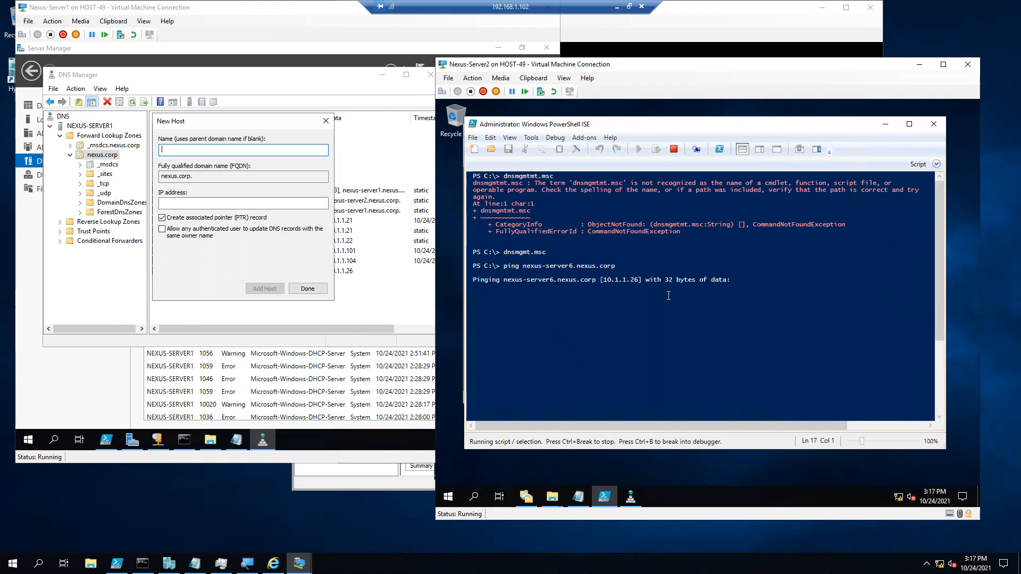
Finish adding hosts on Nexus-Server1 and change the nexus-server6 record's IP address to 10.1.1.27.
{"action": "left_click", "coordinate": [306, 294]}
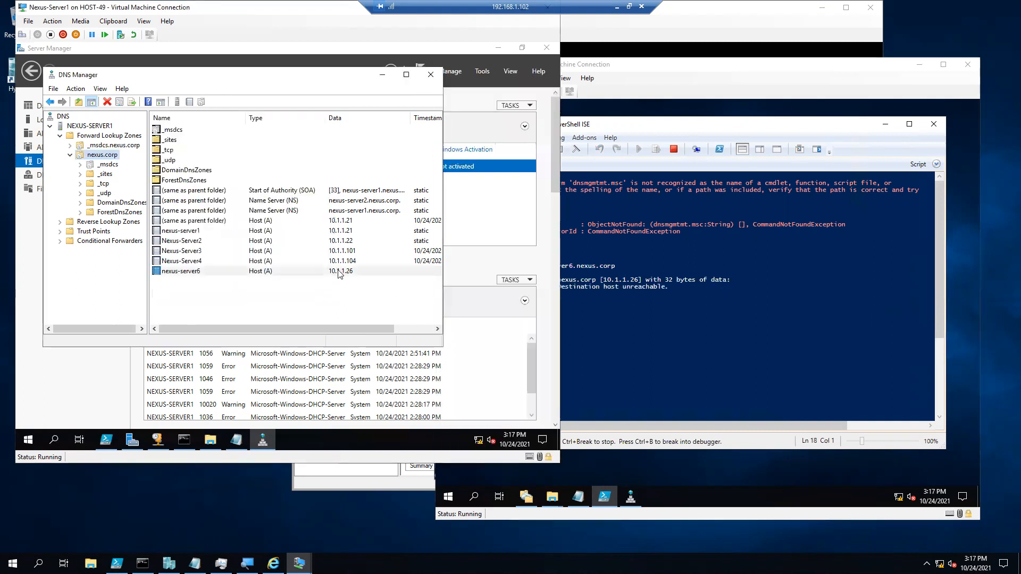
{"action": "left_click", "coordinate": [655, 287]}
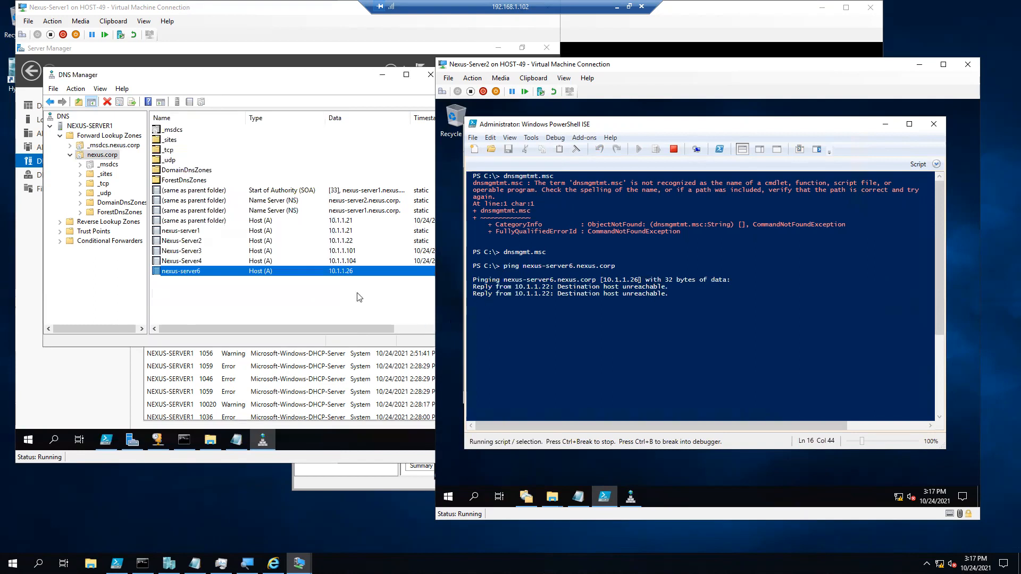
{"action": "left_click", "coordinate": [286, 277]}
{"action": "double_click", "coordinate": [277, 271]}
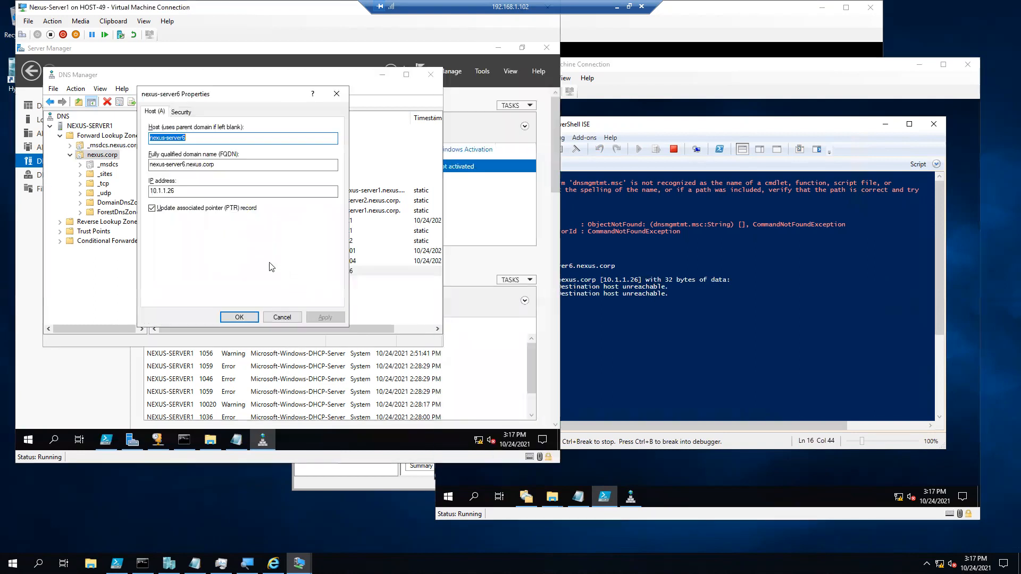
{"action": "left_click", "coordinate": [189, 191]}
{"action": "key", "text": "BackSpace"}
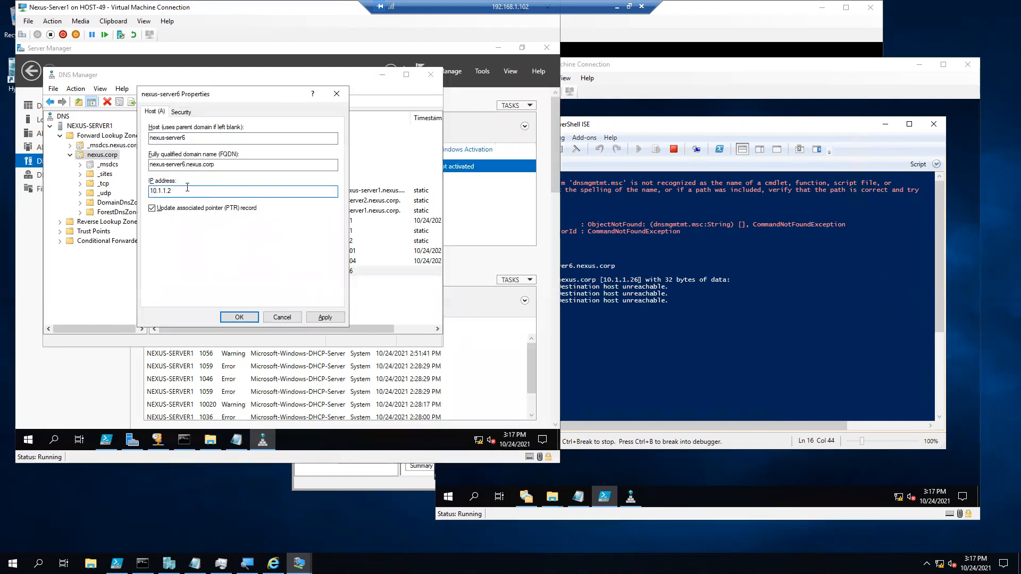
{"action": "type", "text": "7"}
{"action": "left_click", "coordinate": [239, 317]}
Repeat the ping of nexus-server6.nexus.corp on Nexus-Server2 and check which IP address the name resolves to.
{"action": "left_click", "coordinate": [624, 297]}
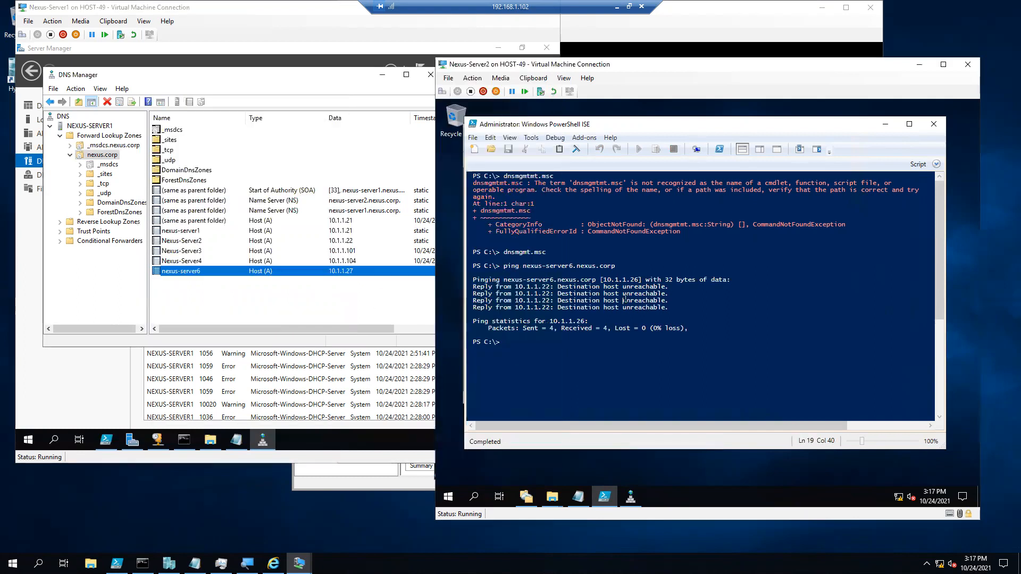
{"action": "key", "text": "Up"}
{"action": "key", "text": "Return"}
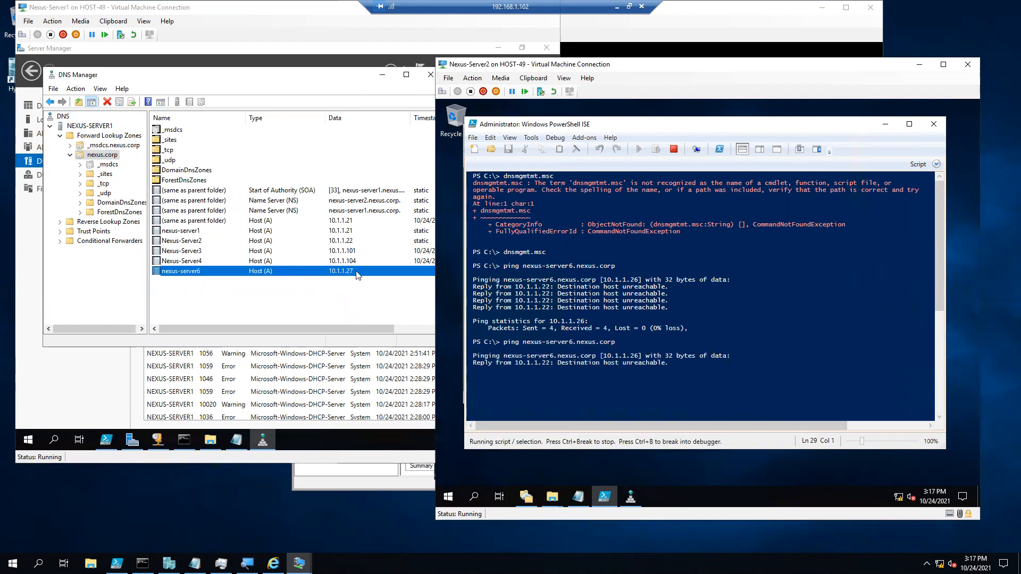
{"action": "left_click_drag", "start_coordinate": [600, 356], "coordinate": [643, 356]}
{"action": "left_click", "coordinate": [627, 404]}
{"action": "left_click", "coordinate": [624, 350]}
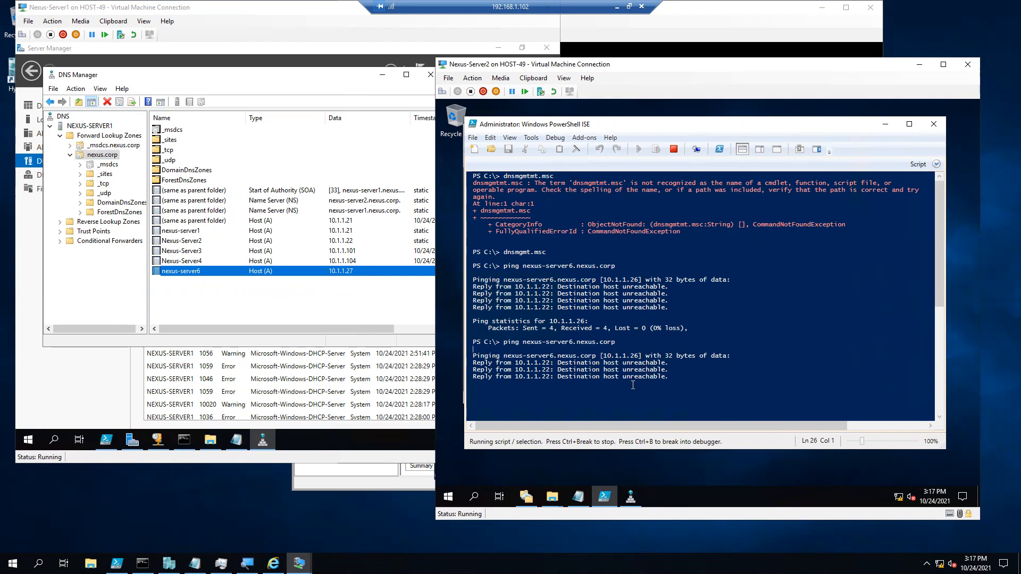
Open the nexus.corp zone properties on Nexus-Server1 and review the aging and scavenging settings without changing them.
{"action": "right_click", "coordinate": [102, 157]}
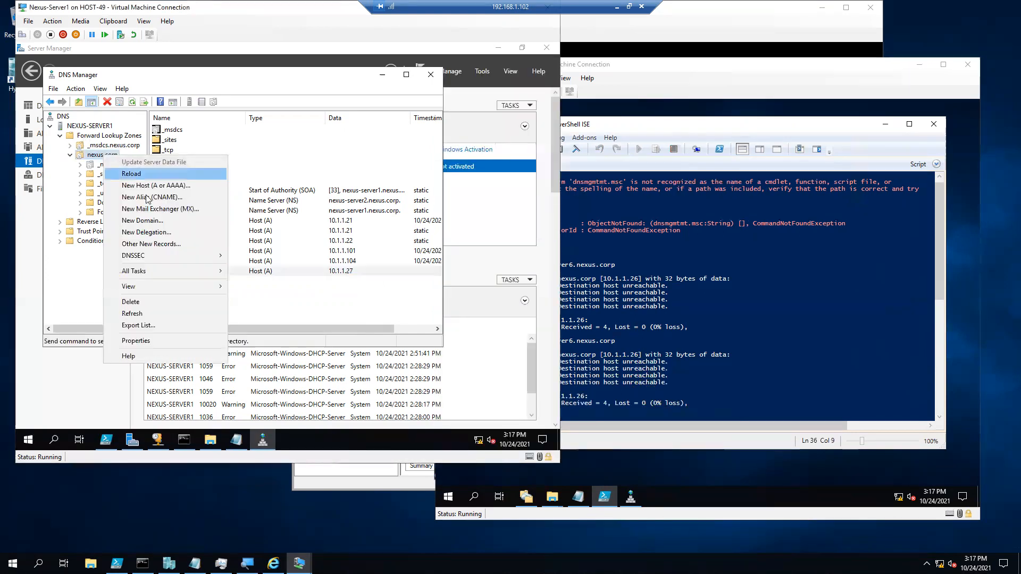
{"action": "left_click", "coordinate": [145, 345]}
{"action": "left_click", "coordinate": [301, 260]}
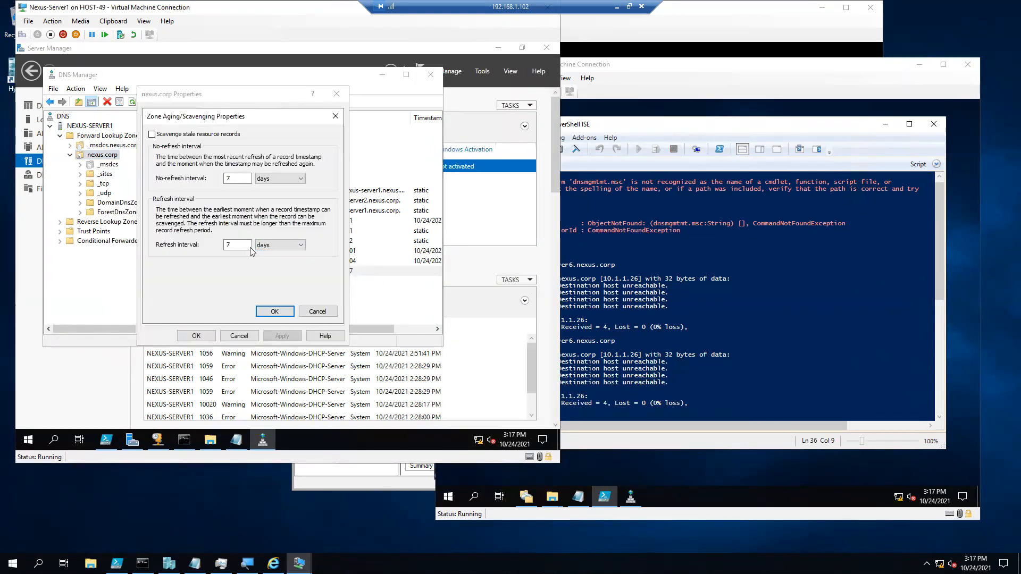
{"action": "left_click", "coordinate": [317, 311]}
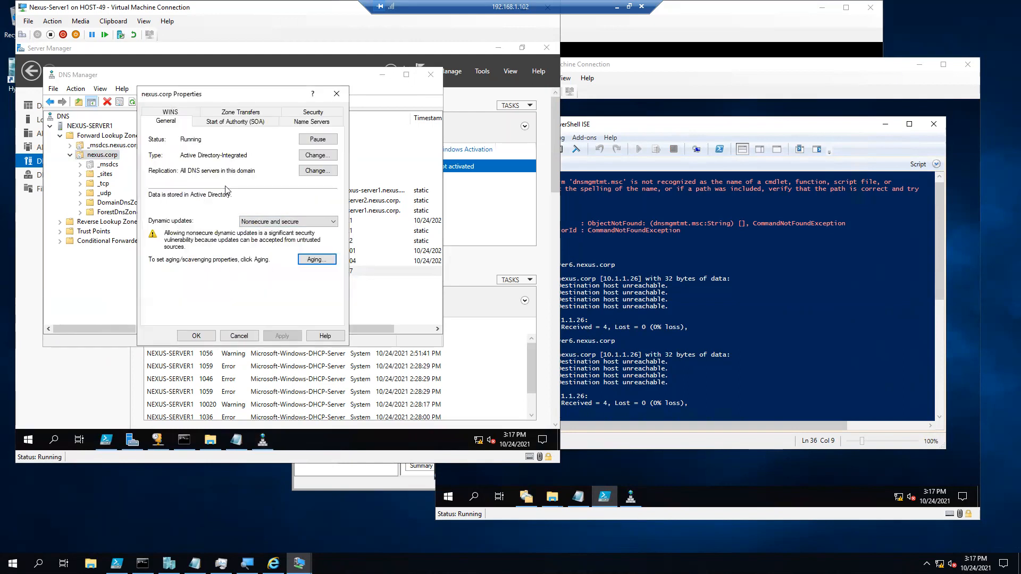
Change the time unit of the zone's minimum (default) TTL, keeping the number at 1, and save the Start of Authority settings.
{"action": "left_click", "coordinate": [242, 122]}
{"action": "double_click", "coordinate": [219, 266]}
{"action": "left_click", "coordinate": [223, 266]}
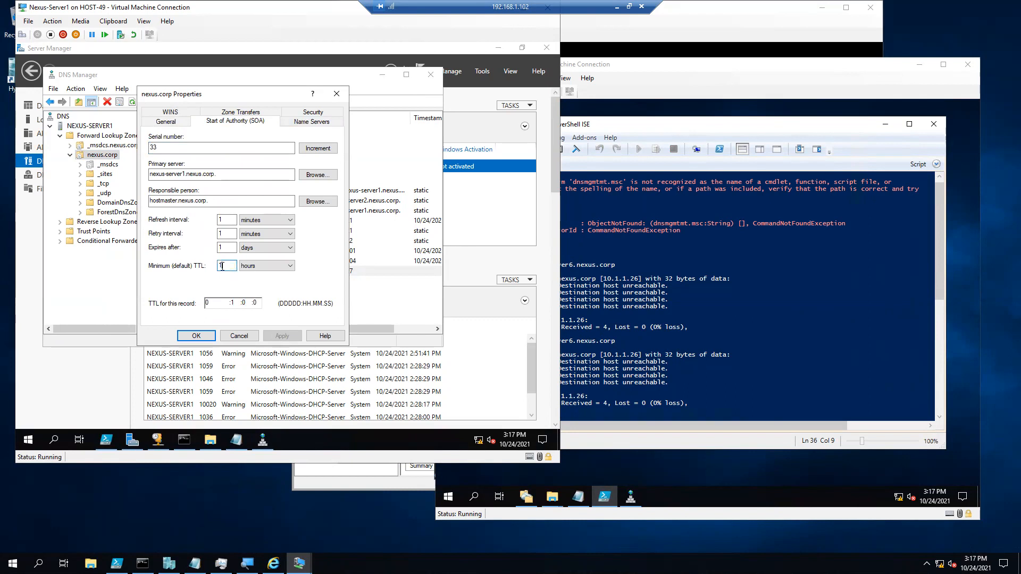
{"action": "left_click", "coordinate": [266, 266]}
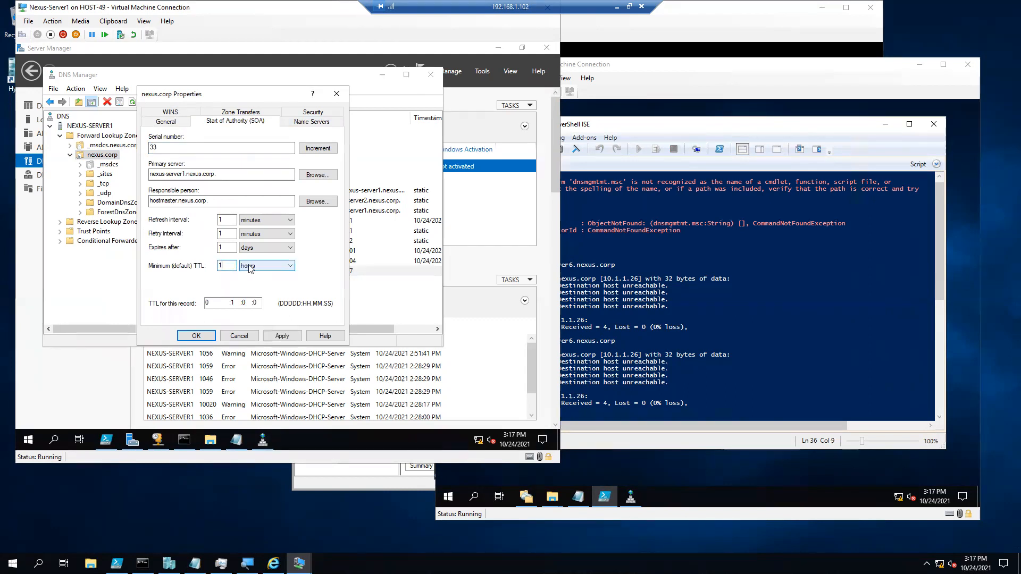
{"action": "left_click", "coordinate": [261, 276]}
{"action": "left_click", "coordinate": [282, 336]}
{"action": "left_click", "coordinate": [196, 335]}
Ping nexus-server6.nexus.corp again on Nexus-Server2, interrupt the run, and start the same ping once more.
{"action": "left_click", "coordinate": [676, 355]}
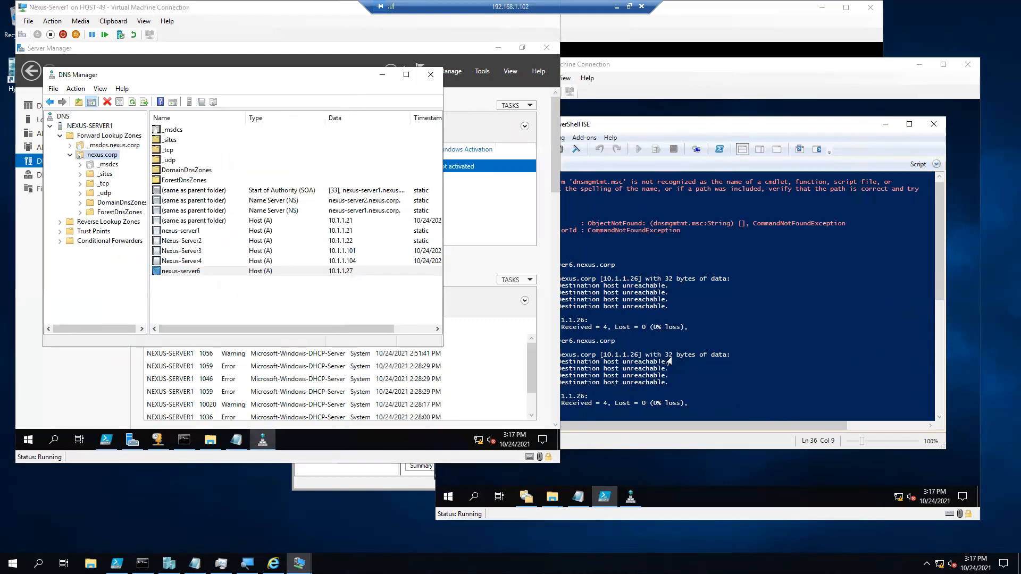
{"action": "key", "text": "Return"}
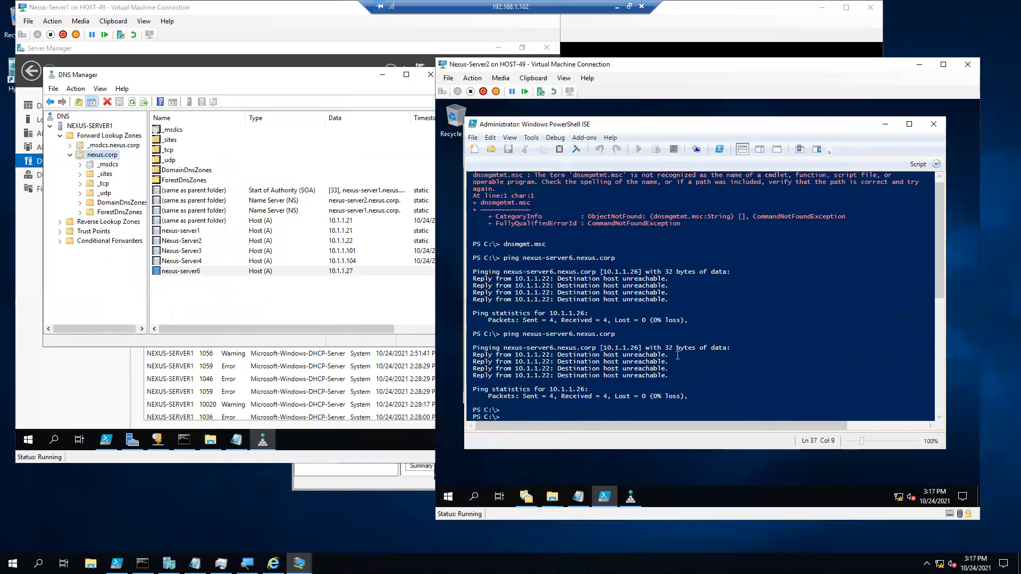
{"action": "key", "text": "Return"}
{"action": "key", "text": "Up"}
{"action": "key", "text": "Return"}
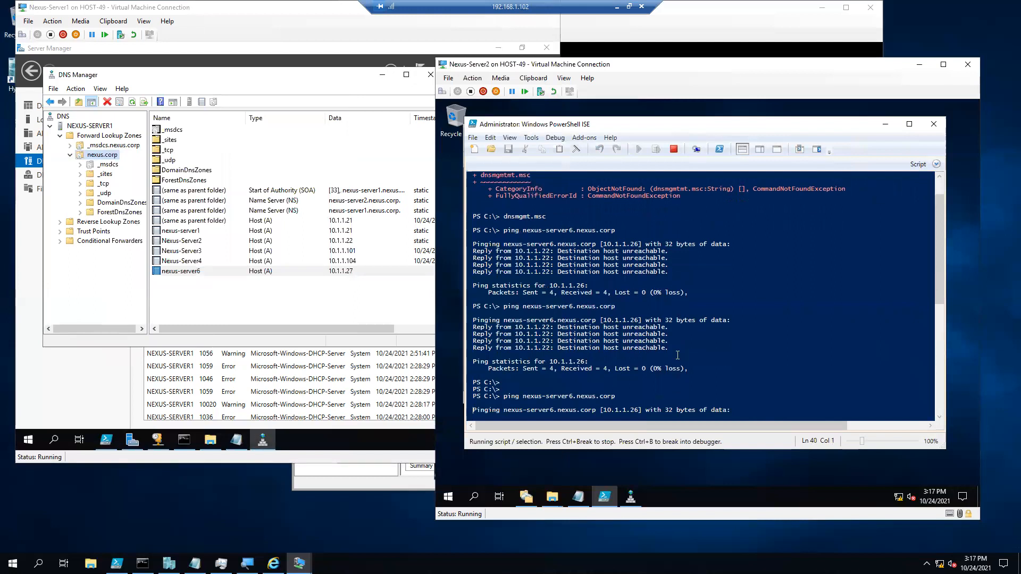
{"action": "key", "text": "ctrl+c"}
{"action": "key", "text": "Return"}
{"action": "key", "text": "Up"}
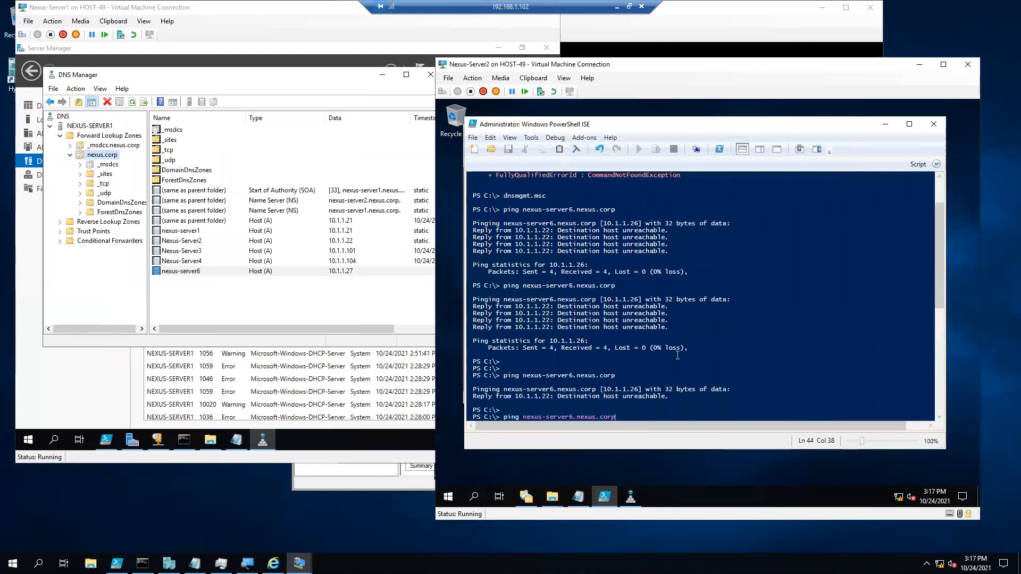
{"action": "key", "text": "Return"}
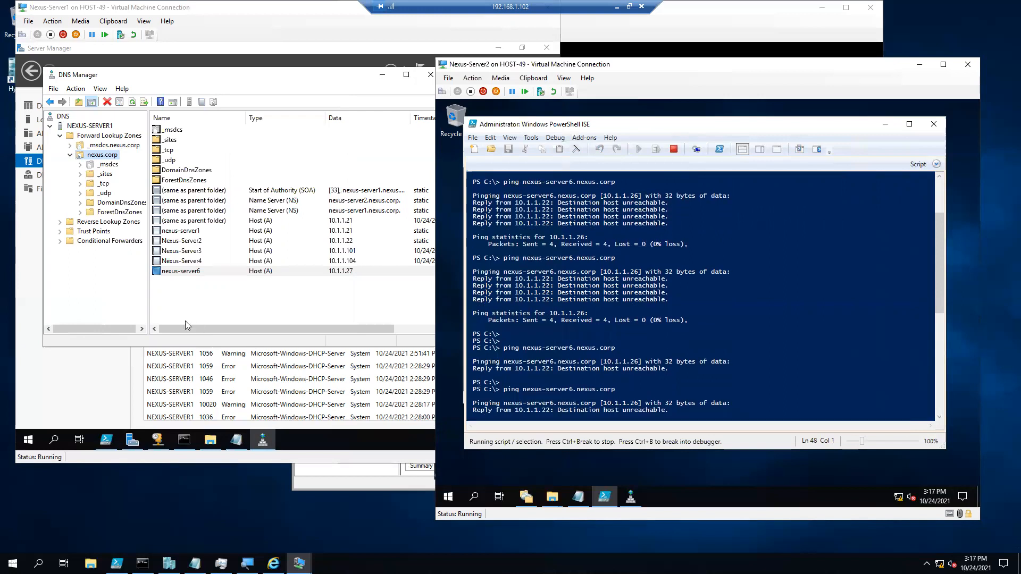
Examine the nexus.corp zone's general, aging/scavenging and name server settings on Nexus-Server1.
{"action": "right_click", "coordinate": [114, 156]}
{"action": "left_click", "coordinate": [157, 340]}
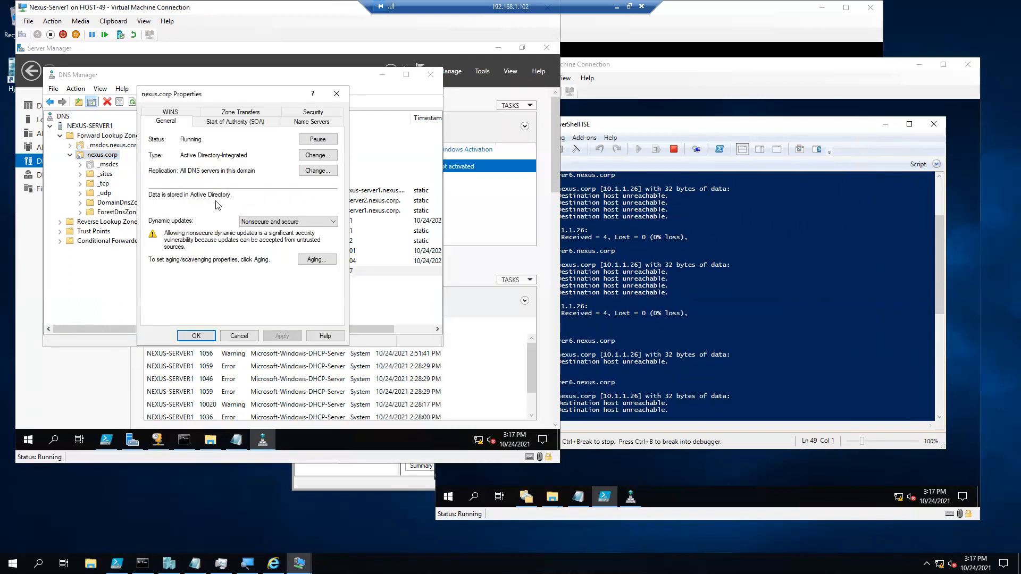
{"action": "left_click", "coordinate": [317, 258]}
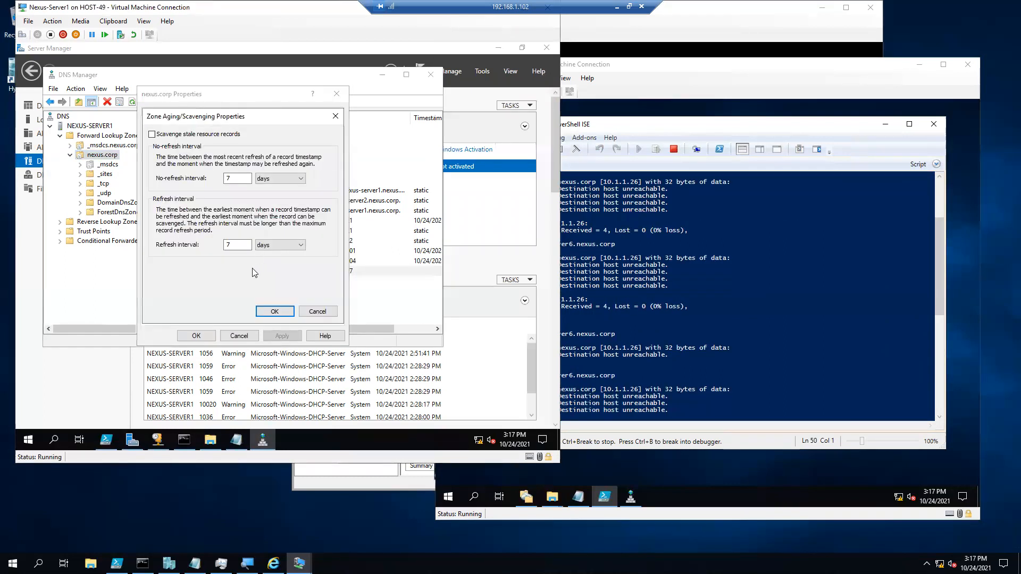
{"action": "left_click", "coordinate": [318, 313]}
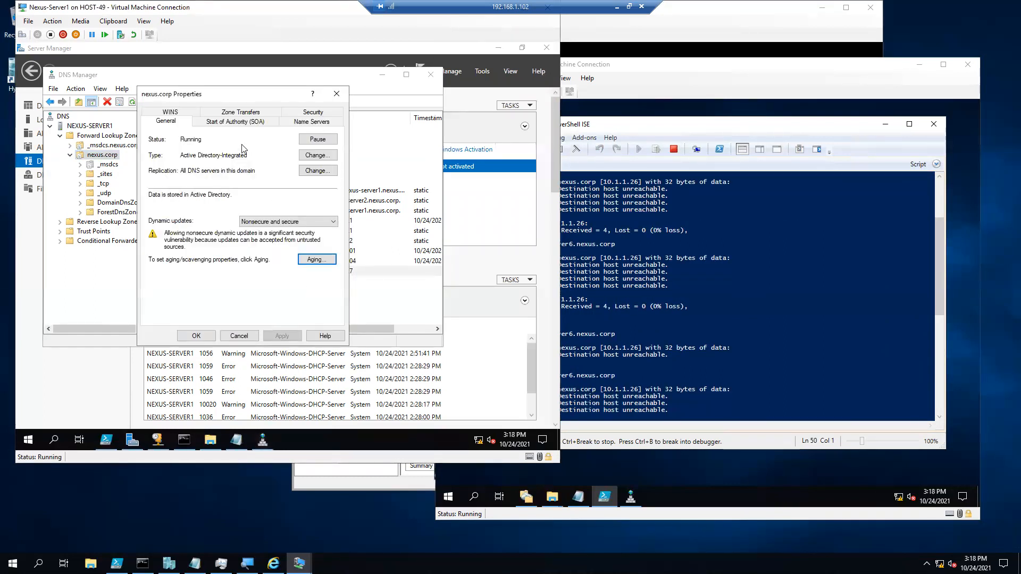
{"action": "left_click", "coordinate": [301, 124]}
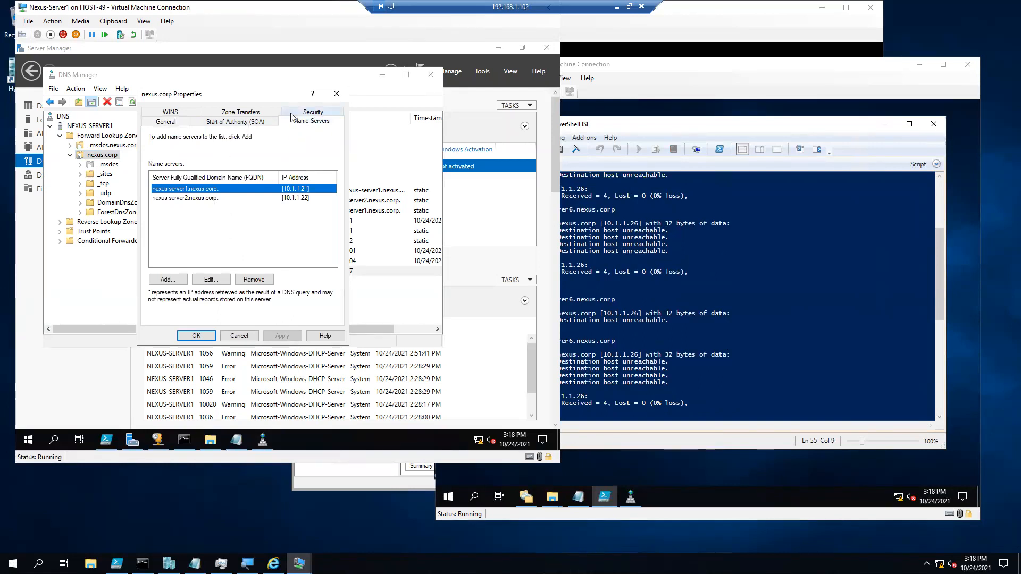
{"action": "left_click", "coordinate": [166, 121]}
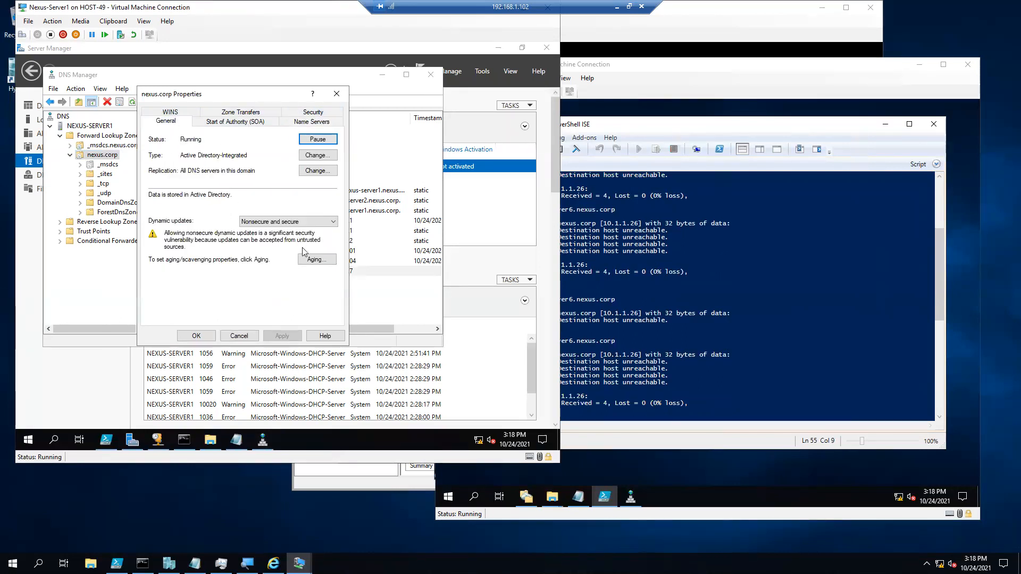
{"action": "left_click", "coordinate": [317, 260]}
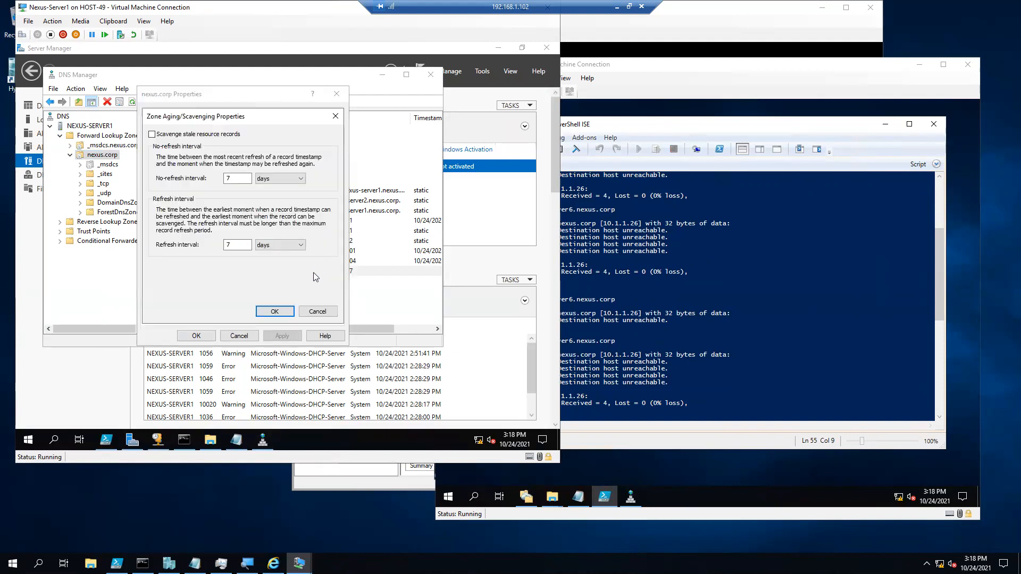
{"action": "left_click", "coordinate": [317, 312]}
{"action": "left_click", "coordinate": [312, 121]}
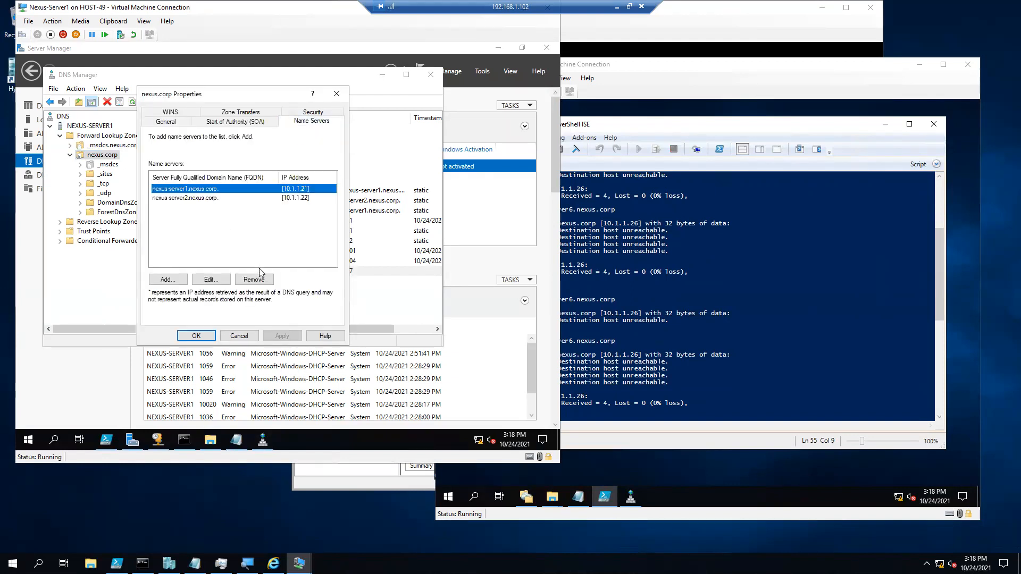
Set a Start of Authority timing value of the nexus.corp zone on Nexus-Server1 to 1, choose its time unit, and save.
{"action": "left_click", "coordinate": [239, 336]}
{"action": "right_click", "coordinate": [112, 154]}
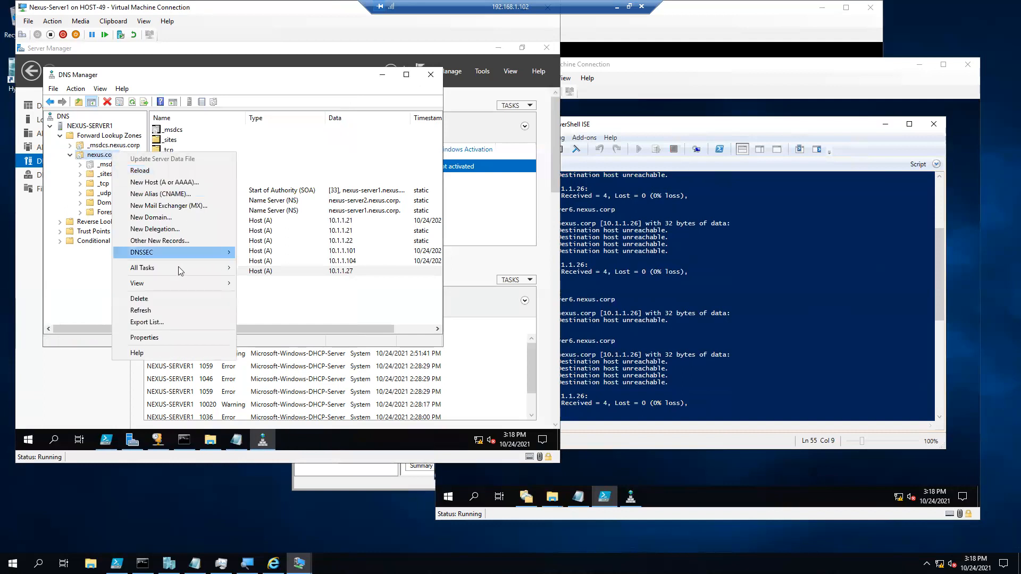
{"action": "left_click", "coordinate": [165, 337]}
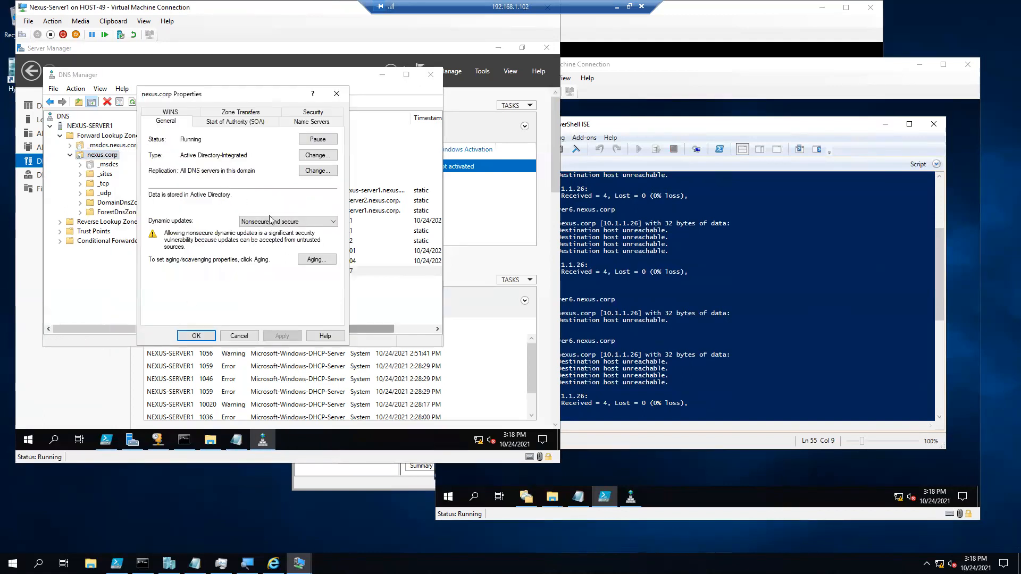
{"action": "left_click", "coordinate": [228, 122]}
{"action": "double_click", "coordinate": [220, 265]}
{"action": "type", "text": "1"}
{"action": "left_click", "coordinate": [261, 266]}
{"action": "left_click", "coordinate": [259, 297]}
{"action": "left_click", "coordinate": [282, 336]}
{"action": "left_click", "coordinate": [207, 336]}
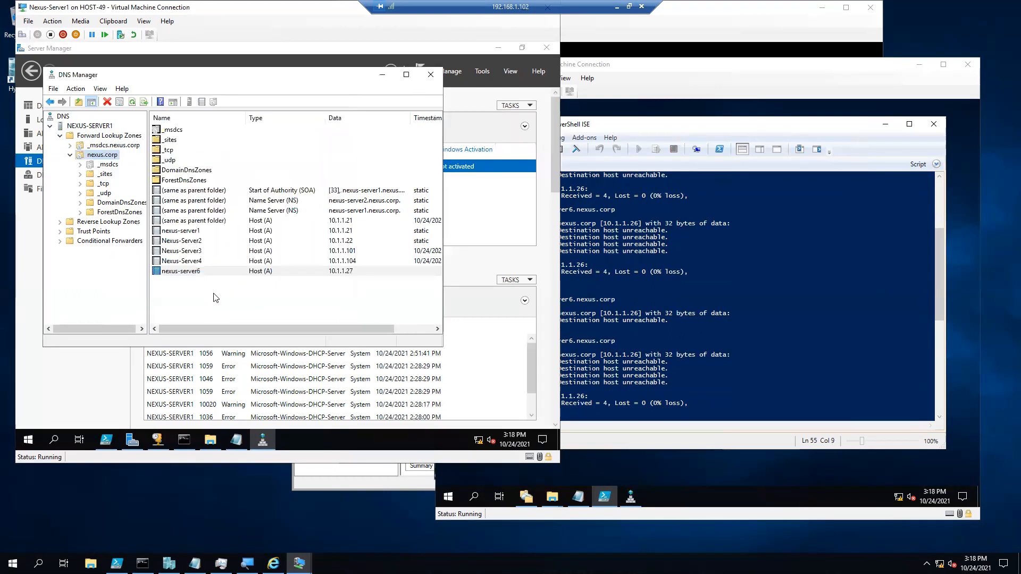
Ping nexus-server6.nexus.corp from the PowerShell console on Nexus-Server2 and interrupt the run.
{"action": "left_click", "coordinate": [282, 271]}
{"action": "left_click", "coordinate": [663, 304]}
{"action": "key", "text": "F5"}
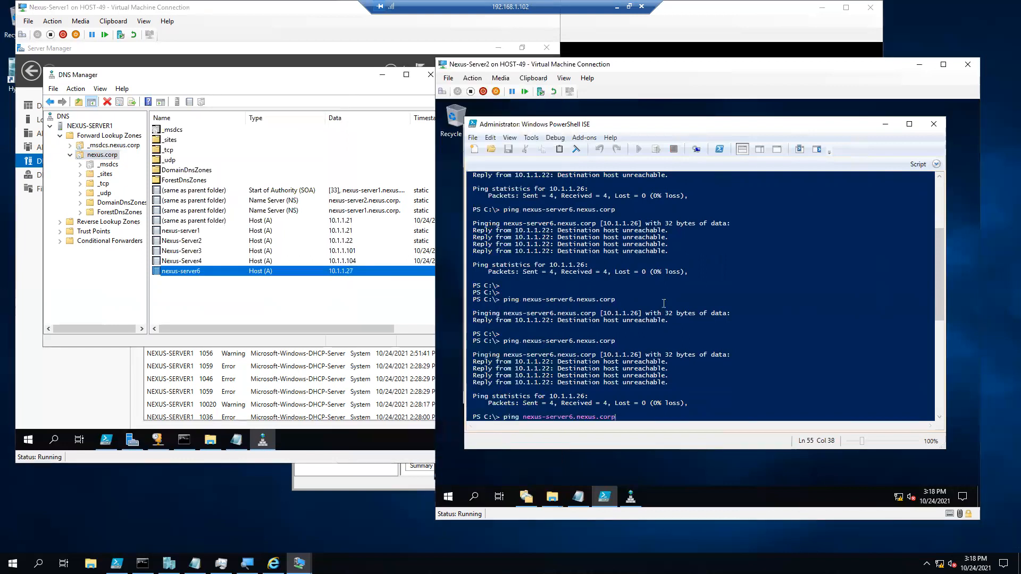
{"action": "key", "text": "ctrl+Break"}
Try to show the DNS resolver cache on Nexus-Server2 with ipconfig /showdns.
{"action": "type", "text": "ipconfig"}
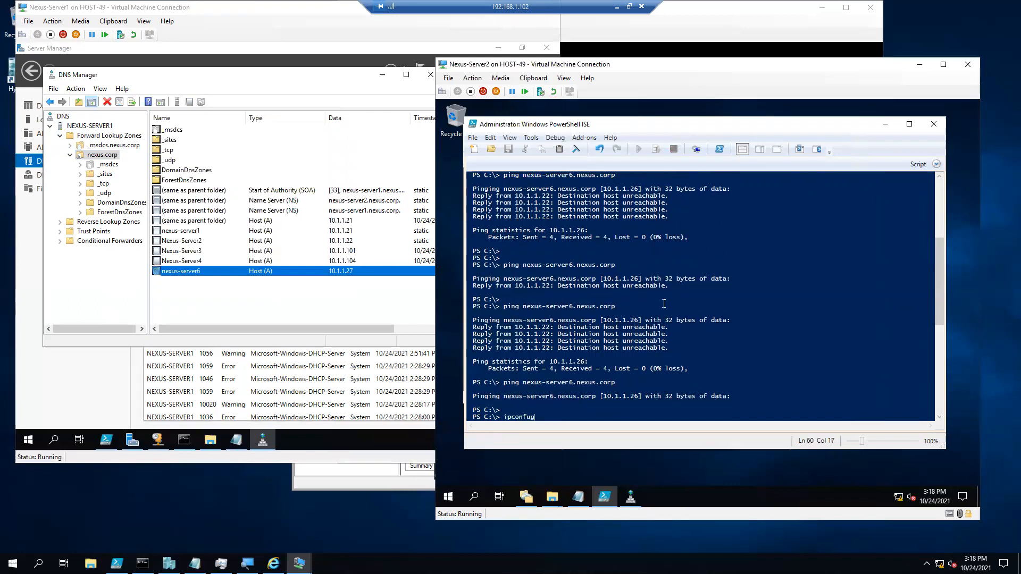
{"action": "type", "text": "ig /show"}
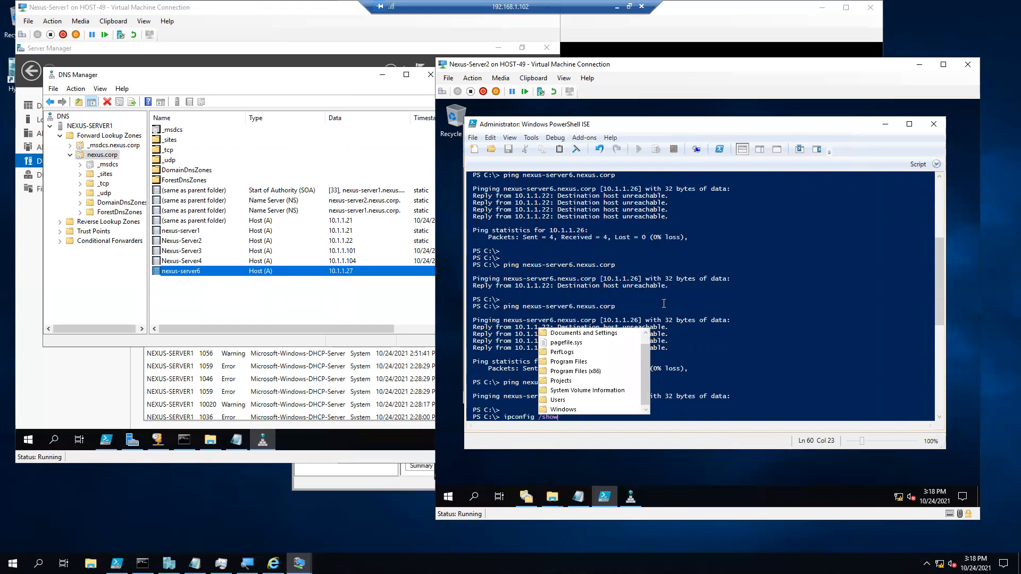
{"action": "type", "text": "dns"}
{"action": "key", "text": "Return"}
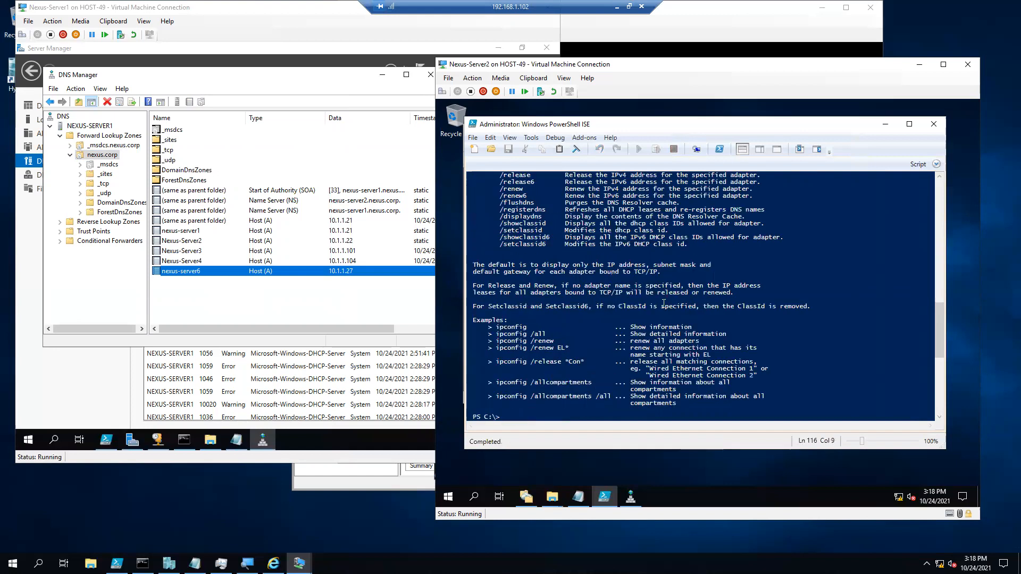
Display the DNS resolver cache on Nexus-Server2 with ipconfig /displaydns.
{"action": "key", "text": "Up"}
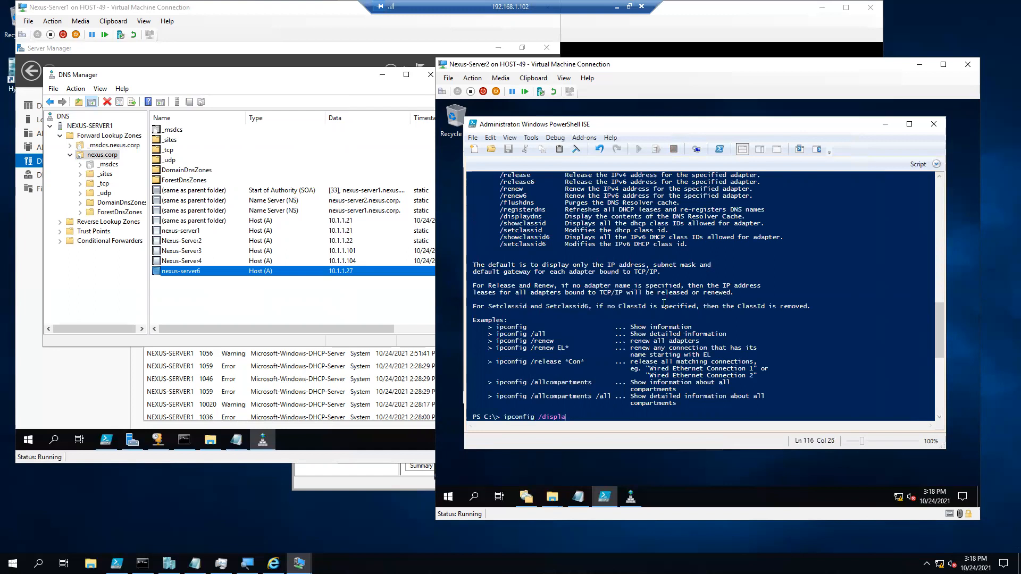
{"action": "type", "text": "ns"}
{"action": "key", "text": "Return"}
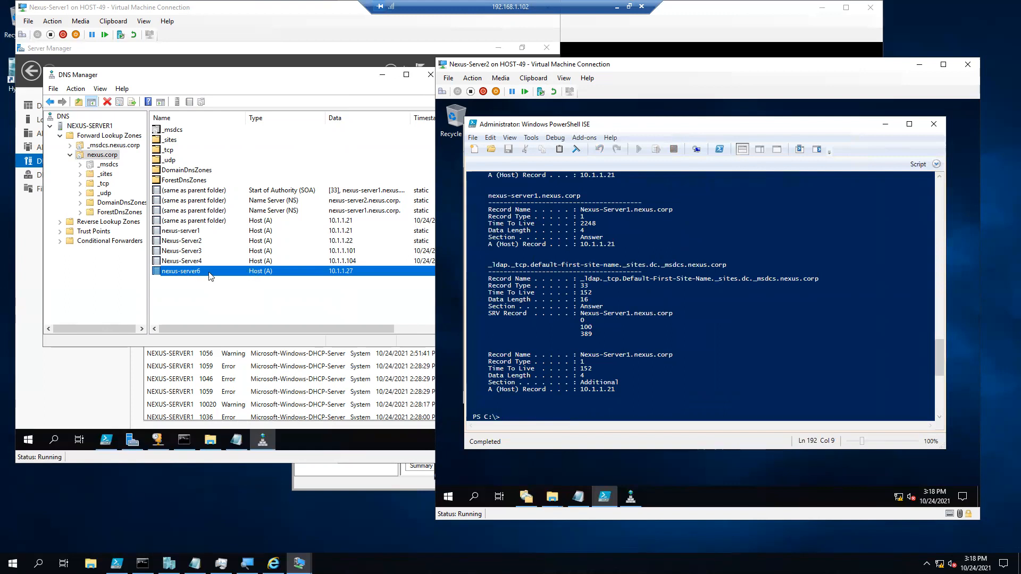
Examine the host address and Time To Live of the cached nexus-server6.nexus.corp record in the output.
{"action": "left_click", "coordinate": [593, 298]}
{"action": "scroll", "coordinate": [593, 299], "scroll_direction": "up", "scroll_amount": 2}
{"action": "scroll", "coordinate": [593, 298], "scroll_direction": "up", "scroll_amount": 6}
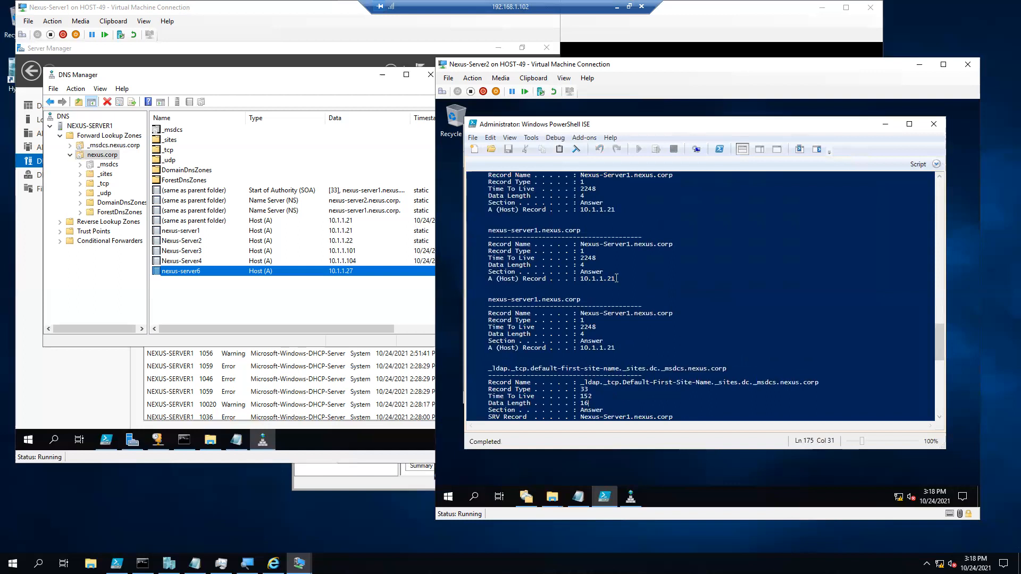
{"action": "scroll", "coordinate": [616, 276], "scroll_direction": "up", "scroll_amount": 1}
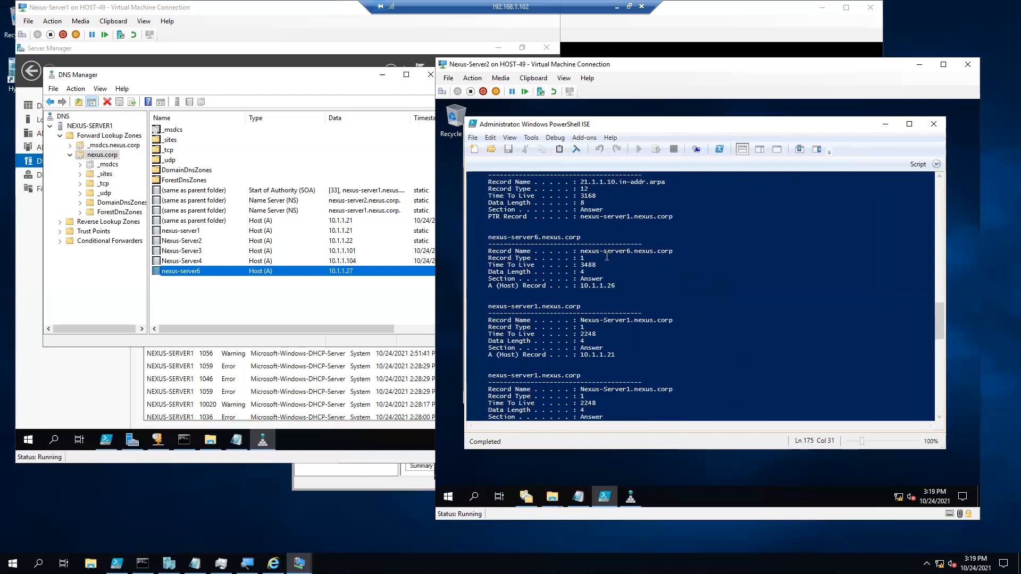
{"action": "left_click_drag", "start_coordinate": [616, 287], "coordinate": [476, 244]}
{"action": "left_click", "coordinate": [551, 285]}
{"action": "left_click_drag", "start_coordinate": [615, 287], "coordinate": [486, 286]}
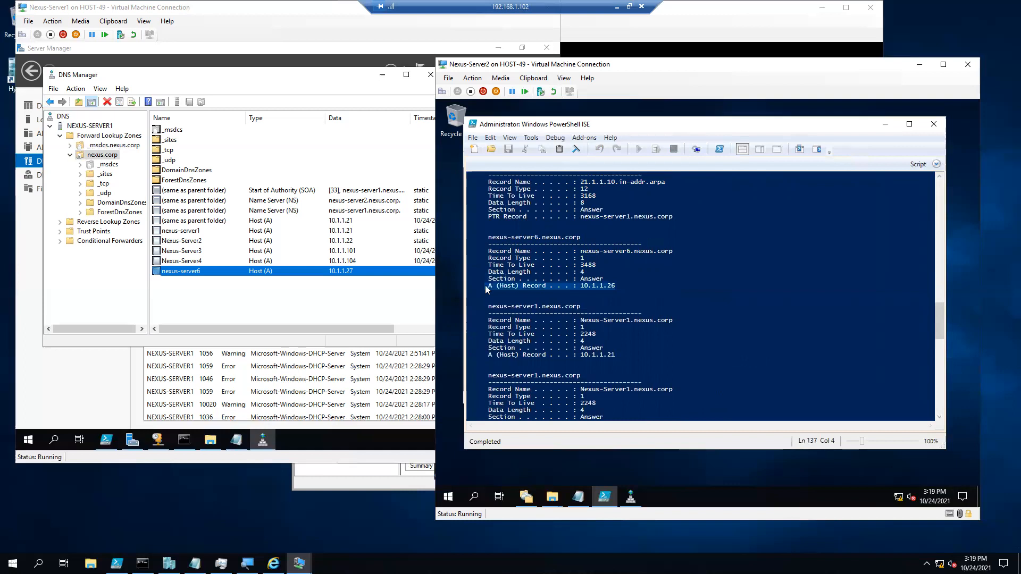
{"action": "left_click_drag", "start_coordinate": [615, 286], "coordinate": [549, 279]}
{"action": "left_click_drag", "start_coordinate": [485, 266], "coordinate": [597, 266]}
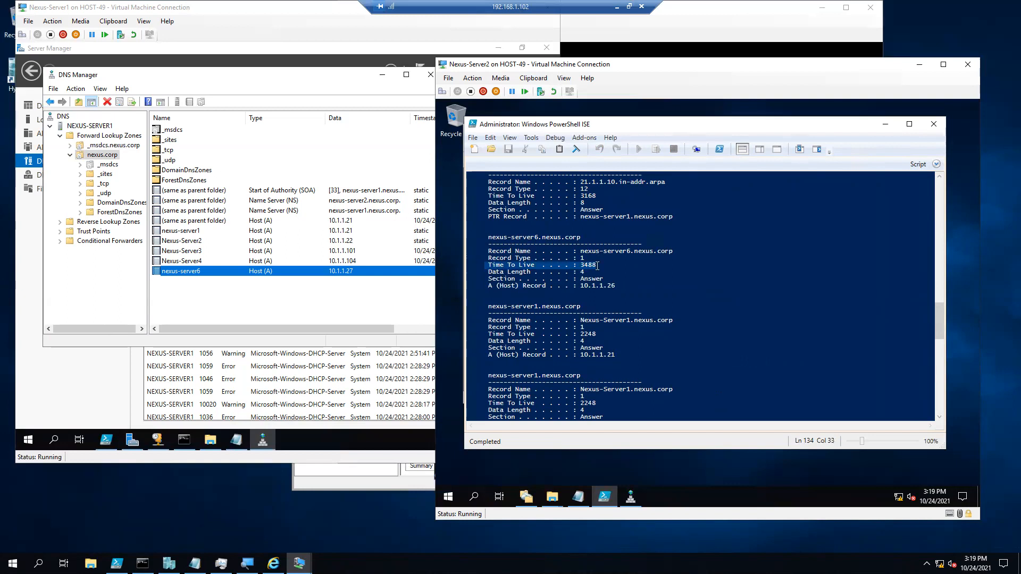
Return to the prompt on Nexus-Server2, rerun the ping of nexus-server6.nexus.corp, and interrupt it.
{"action": "scroll", "coordinate": [639, 324], "scroll_direction": "down", "scroll_amount": 4}
{"action": "left_click", "coordinate": [638, 325]}
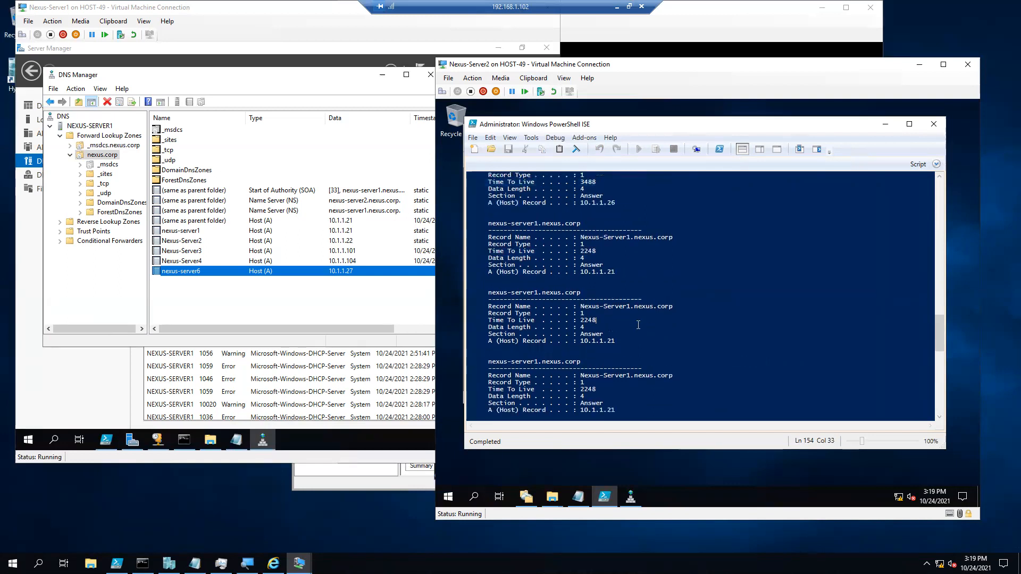
{"action": "key", "text": "Return"}
{"action": "key", "text": "Return"}
{"action": "key", "text": "Return"}
{"action": "key", "text": "Return"}
{"action": "key", "text": "Up"}
{"action": "key", "text": "Up"}
{"action": "key", "text": "Up"}
{"action": "key", "text": "Return"}
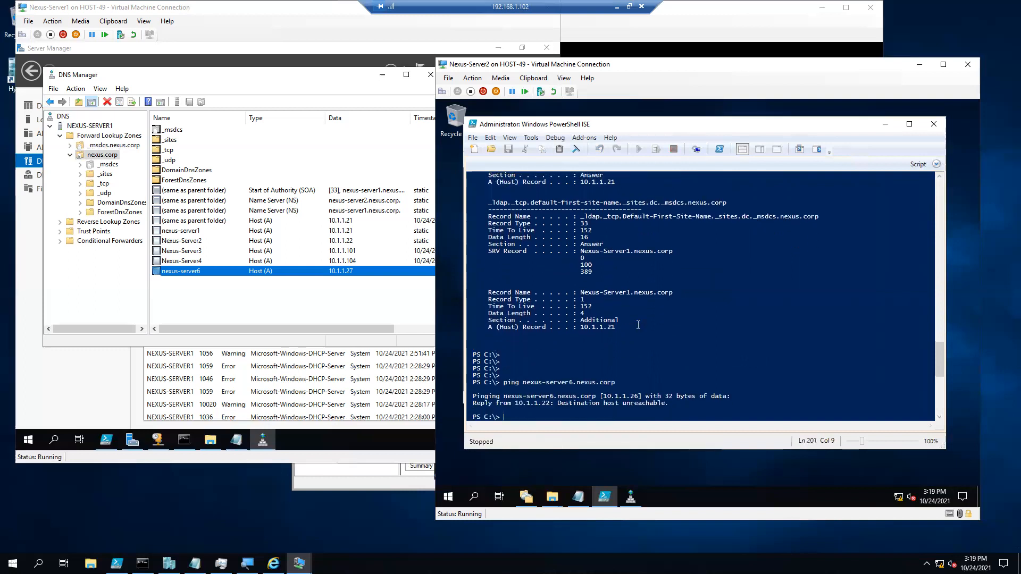
Clear the PowerShell console on Nexus-Server2 and flush the DNS resolver cache with ipconfig /flushdns.
{"action": "type", "text": "cls"}
{"action": "key", "text": "Return"}
{"action": "scroll", "coordinate": [637, 323], "scroll_direction": "up", "scroll_amount": 5}
{"action": "scroll", "coordinate": [637, 323], "scroll_direction": "up", "scroll_amount": 3}
{"action": "type", "text": "ipco"}
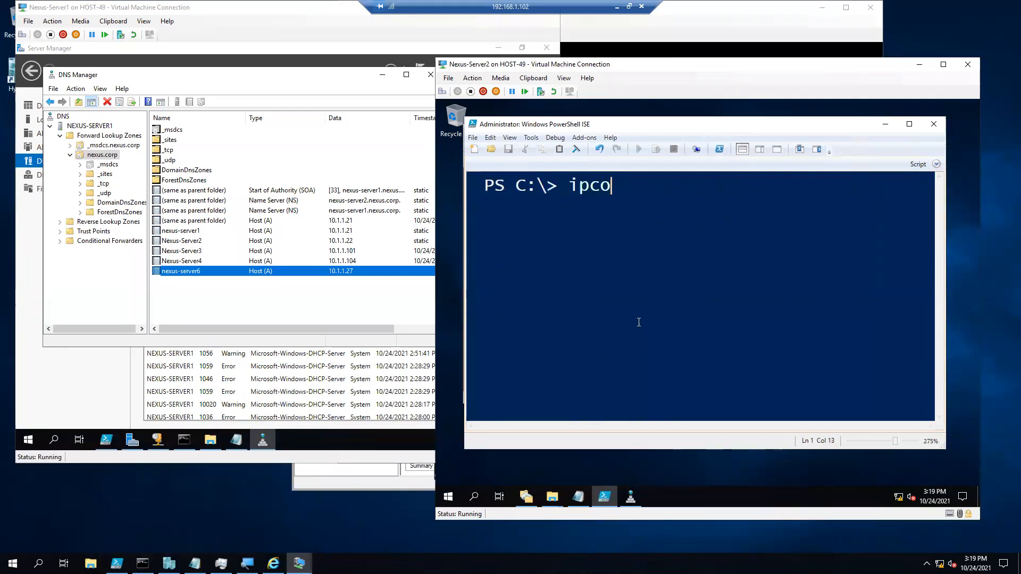
{"action": "type", "text": "nfig /"}
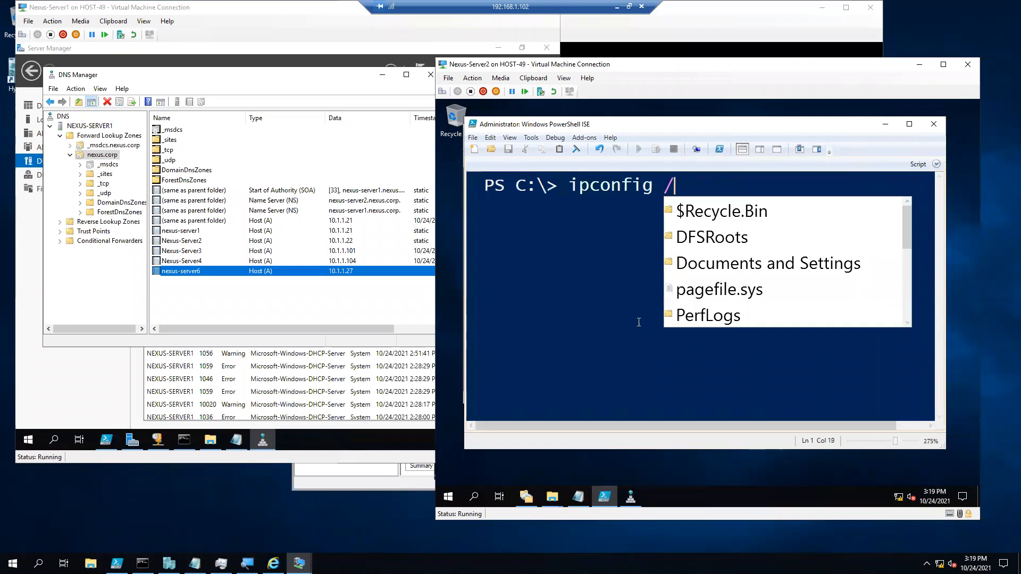
{"action": "type", "text": "flushdns"}
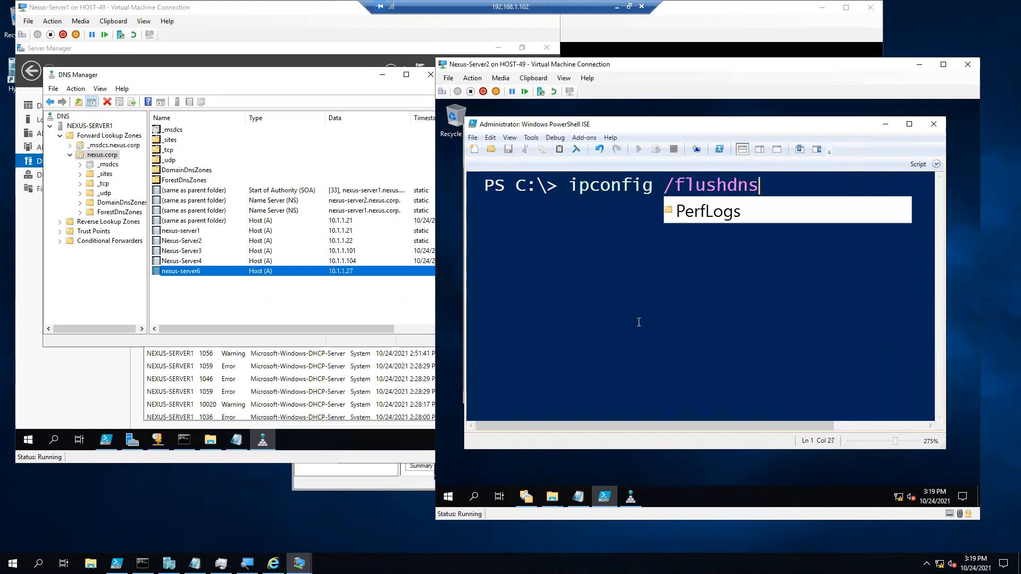
{"action": "key", "text": "Return"}
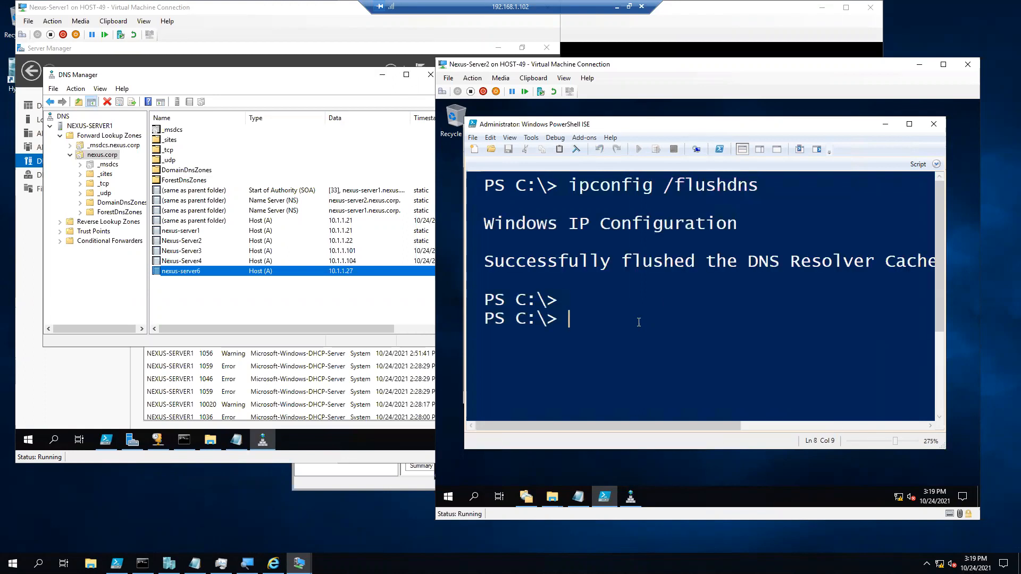
Check the flushed DNS resolver cache on Nexus-Server2 with ipconfig /displaydns.
{"action": "key", "text": "Up"}
{"action": "key", "text": "BackSpace"}
{"action": "key", "text": "BackSpace"}
{"action": "key", "text": "BackSpace"}
{"action": "key", "text": "BackSpace"}
{"action": "key", "text": "BackSpace"}
{"action": "key", "text": "BackSpace"}
{"action": "key", "text": "BackSpace"}
{"action": "key", "text": "BackSpace"}
{"action": "type", "text": "dsi"}
{"action": "key", "text": "BackSpace"}
{"action": "key", "text": "BackSpace"}
{"action": "type", "text": "isplaydns"}
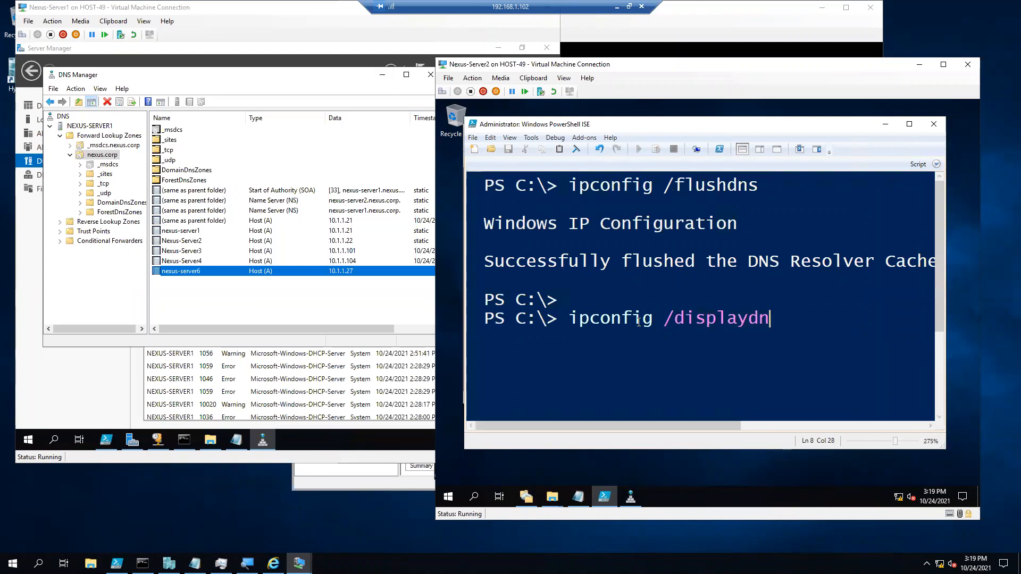
{"action": "key", "text": "Return"}
{"action": "scroll", "coordinate": [639, 322], "scroll_direction": "down", "scroll_amount": 8, "text": "ctrl"}
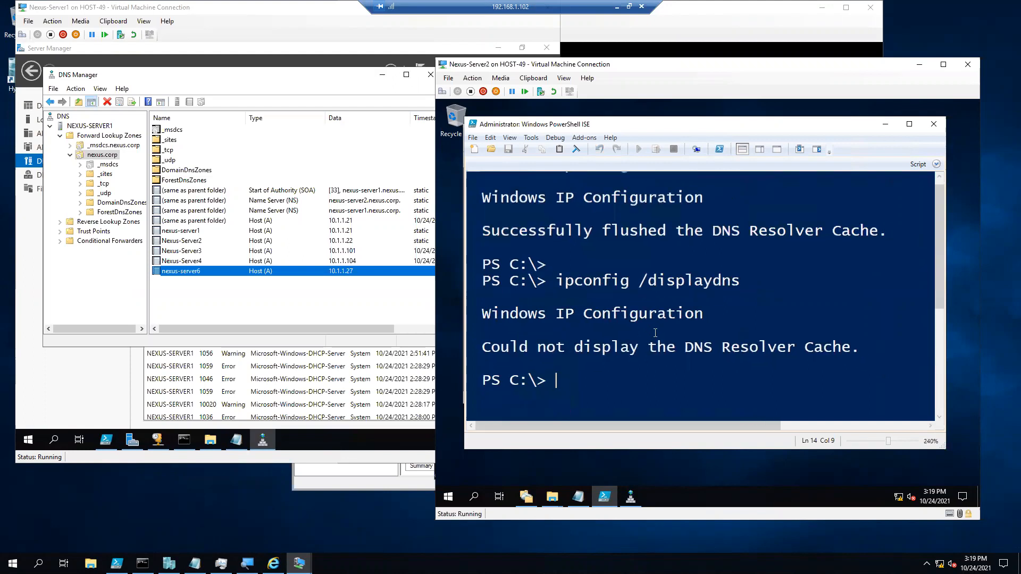
Ping nexus-server6.nexus.corp against the flushed cache and highlight the last part of the resolved IP address.
{"action": "key", "text": "Up"}
{"action": "key", "text": "Up"}
{"action": "key", "text": "Up"}
{"action": "key", "text": "Up"}
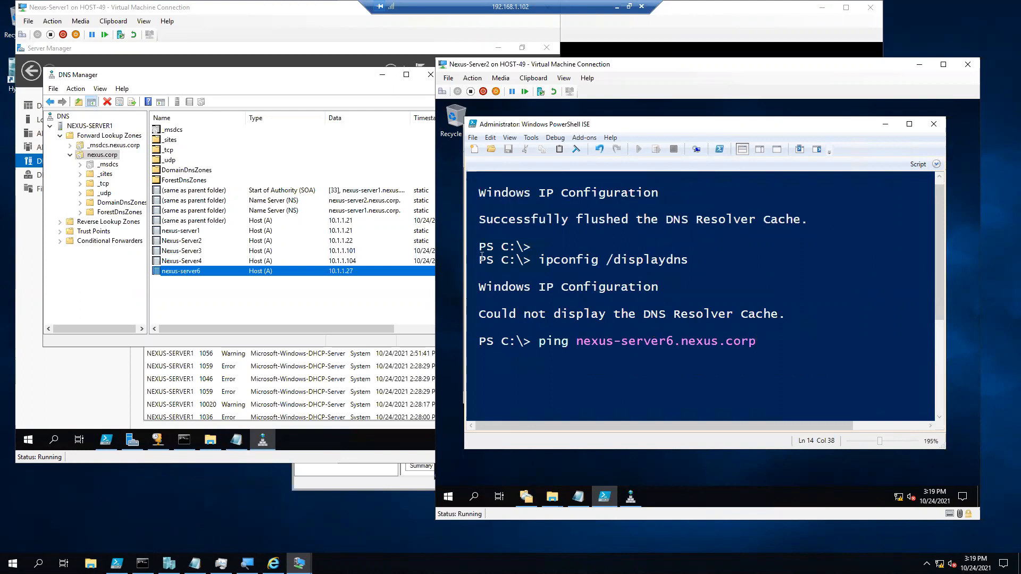
{"action": "left_click", "coordinate": [628, 313]}
{"action": "key", "text": "Return"}
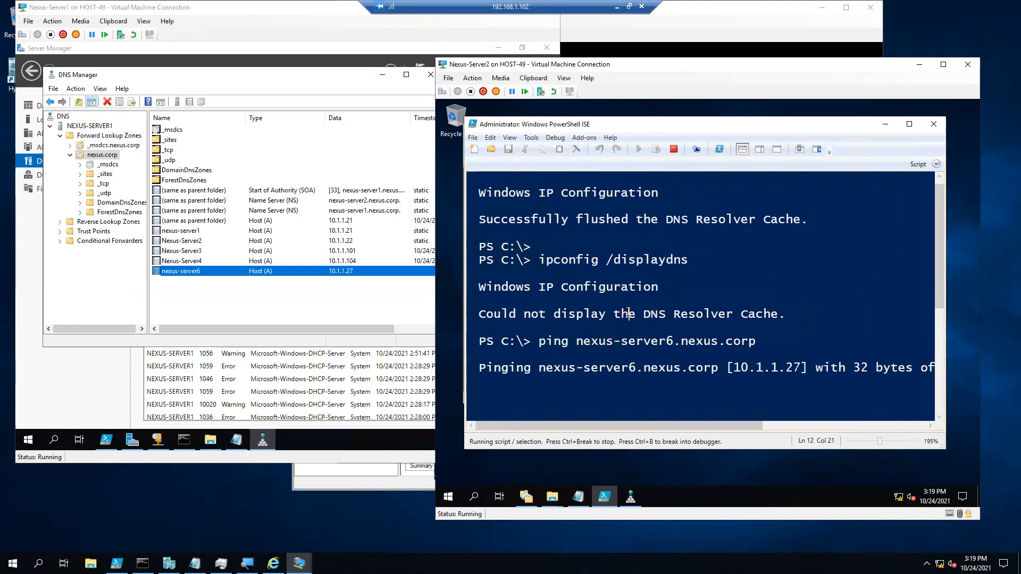
{"action": "double_click", "coordinate": [788, 371]}
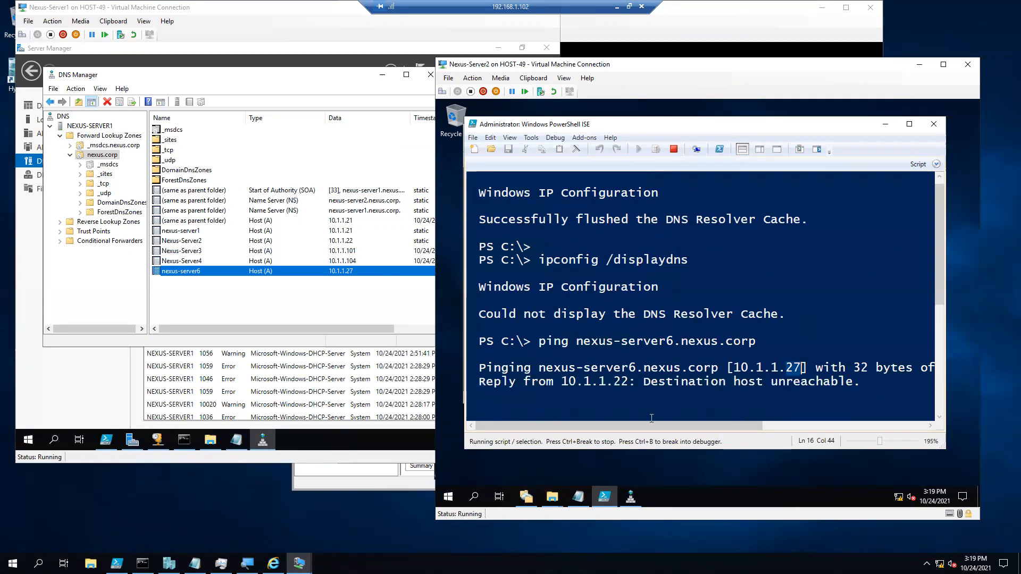
{"action": "left_click", "coordinate": [685, 259]}
Open the nexus.corp zone properties on Nexus-Server1, review the name servers, and close them without changes.
{"action": "right_click", "coordinate": [105, 156]}
{"action": "left_click", "coordinate": [138, 342]}
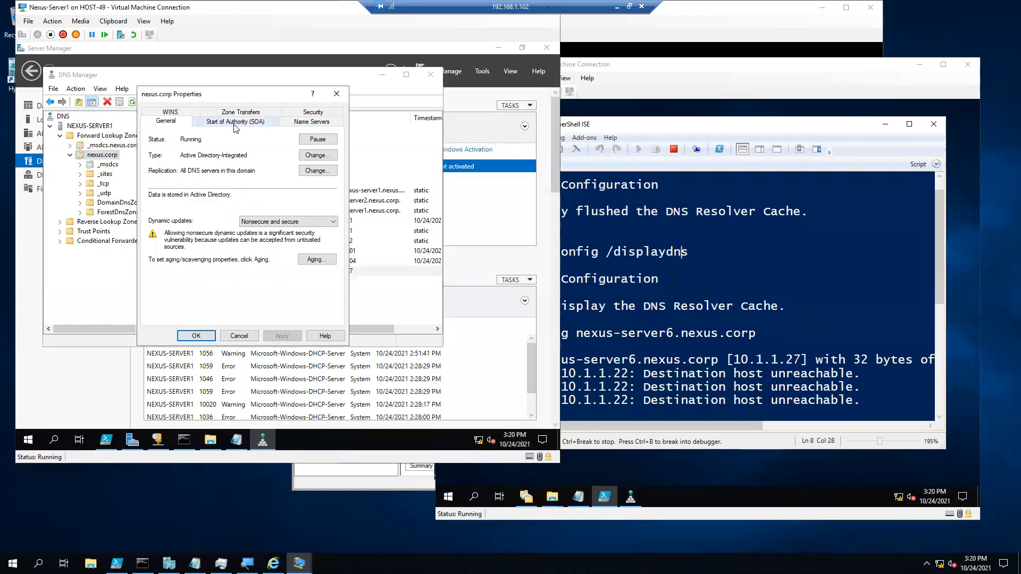
{"action": "left_click", "coordinate": [214, 113]}
{"action": "left_click", "coordinate": [301, 115]}
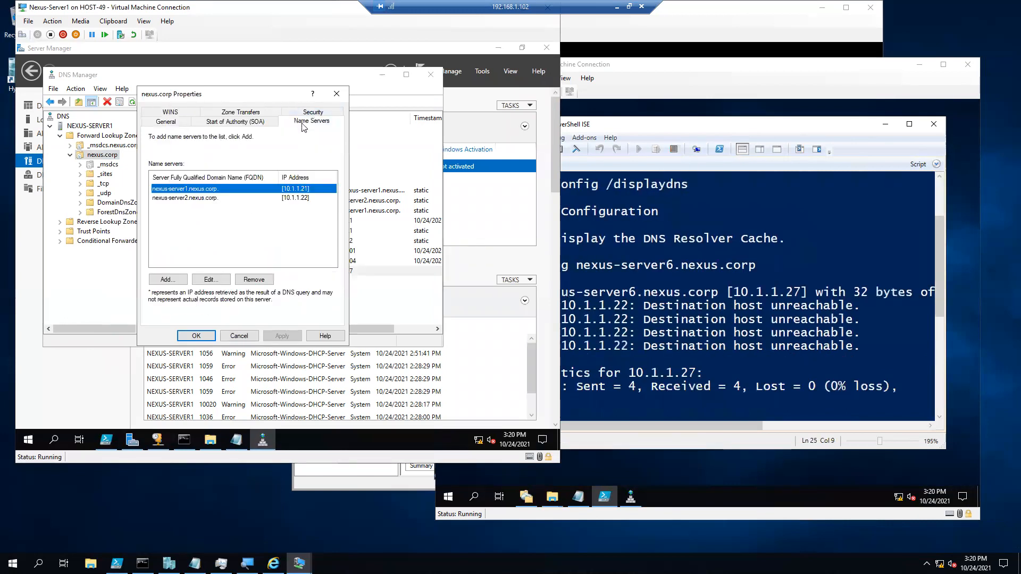
{"action": "left_click", "coordinate": [337, 94]}
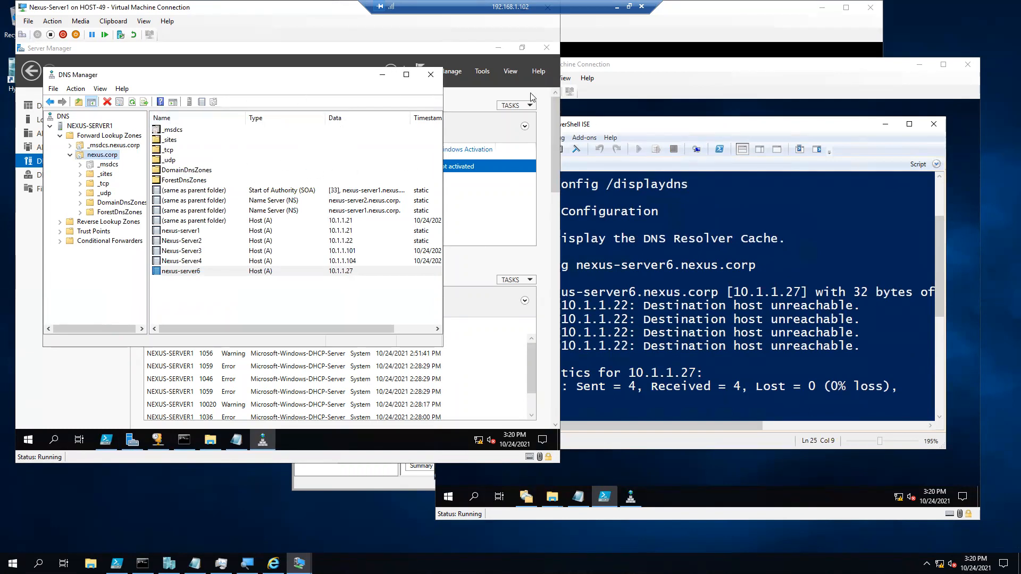
Refresh the nexus.corp zone in DNS Manager on Nexus-Server2 and reposition the virtual machine window to compare both servers' records.
{"action": "left_click", "coordinate": [674, 26]}
{"action": "left_click_drag", "start_coordinate": [676, 7], "coordinate": [691, 36]}
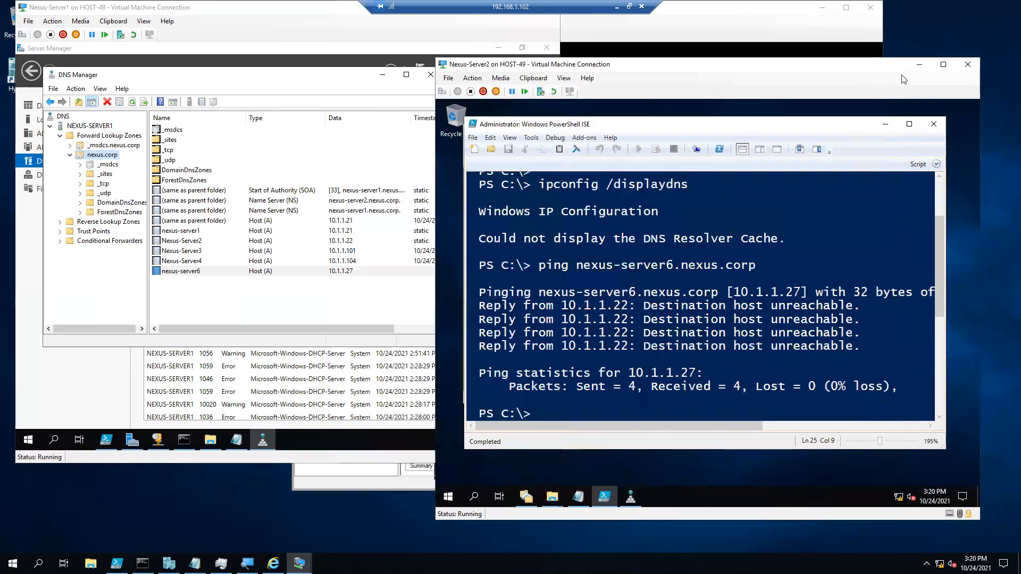
{"action": "left_click", "coordinate": [630, 496]}
{"action": "left_click", "coordinate": [536, 160]}
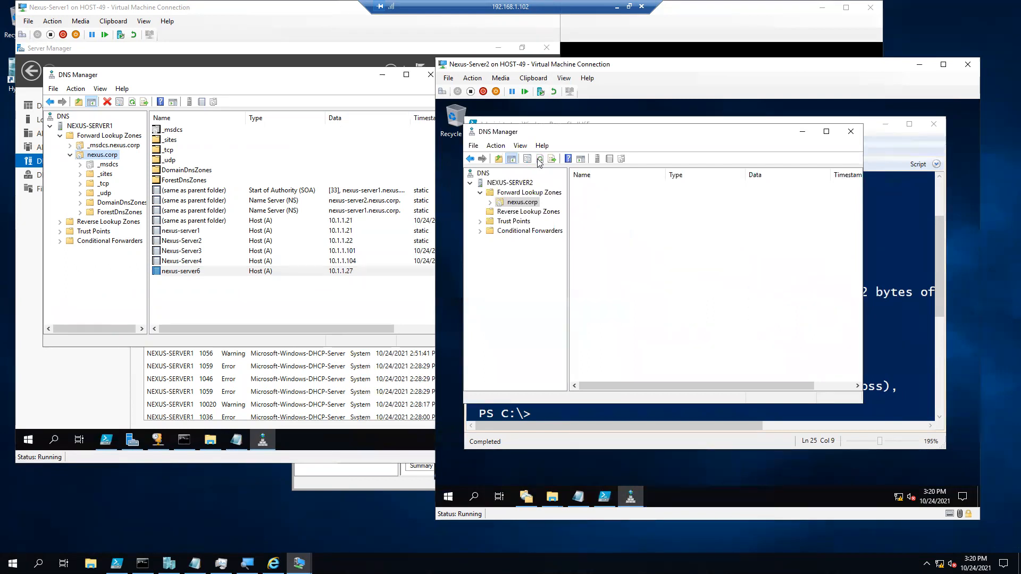
{"action": "left_click", "coordinate": [538, 159]}
{"action": "left_click", "coordinate": [539, 160]}
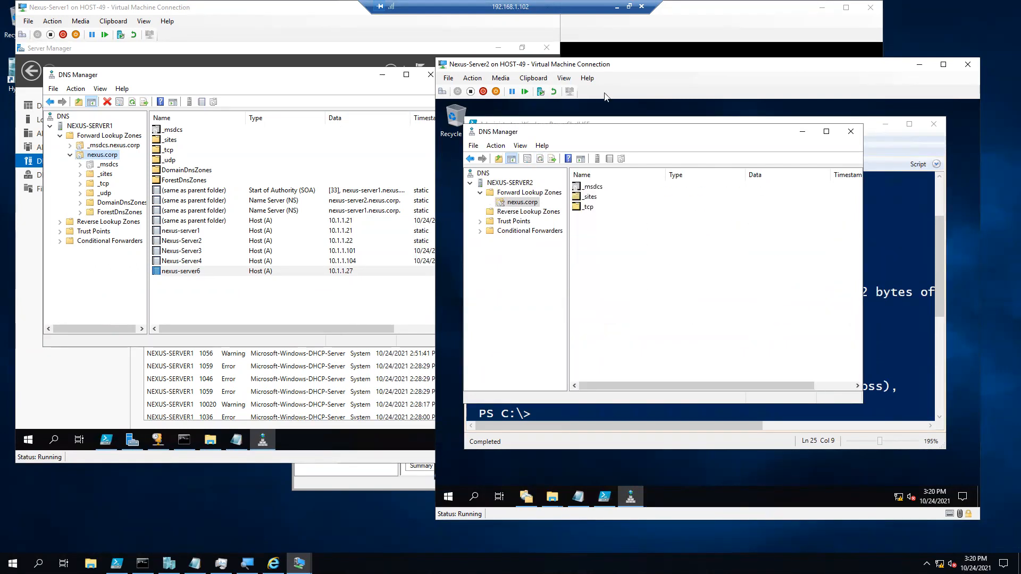
{"action": "left_click_drag", "start_coordinate": [640, 63], "coordinate": [546, 68]}
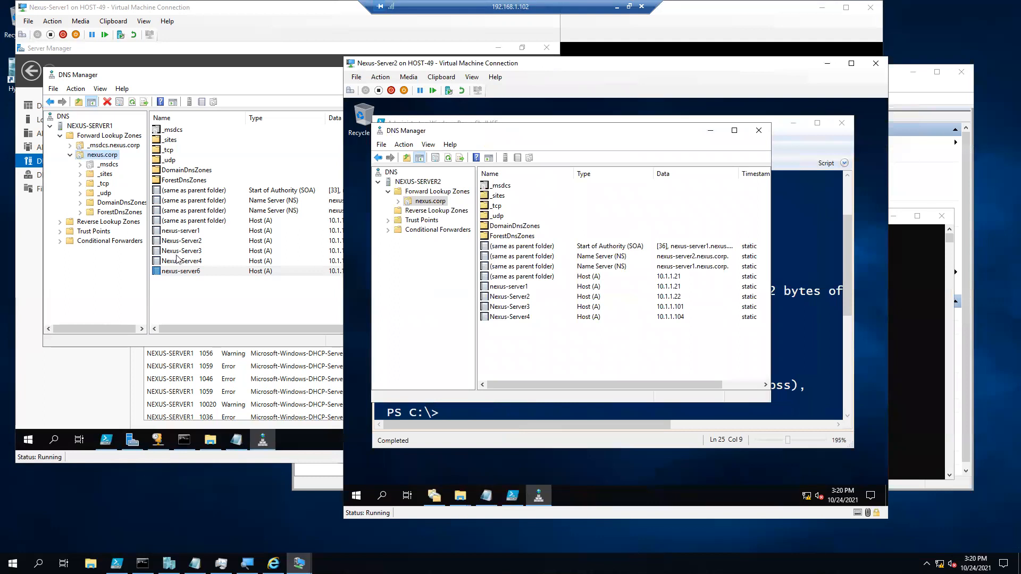
{"action": "right_click", "coordinate": [89, 128]}
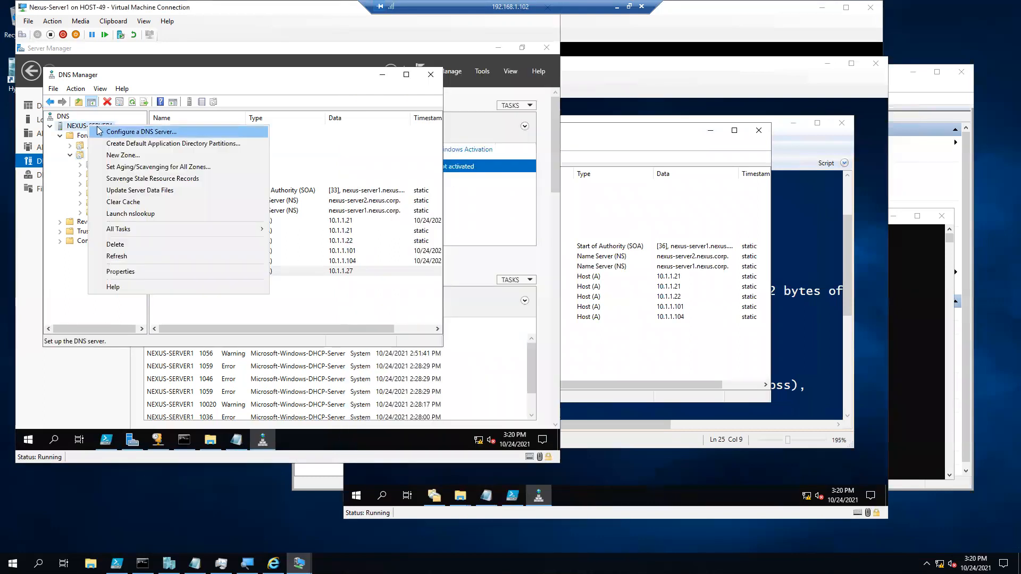
{"action": "mouse_move", "coordinate": [142, 229]}
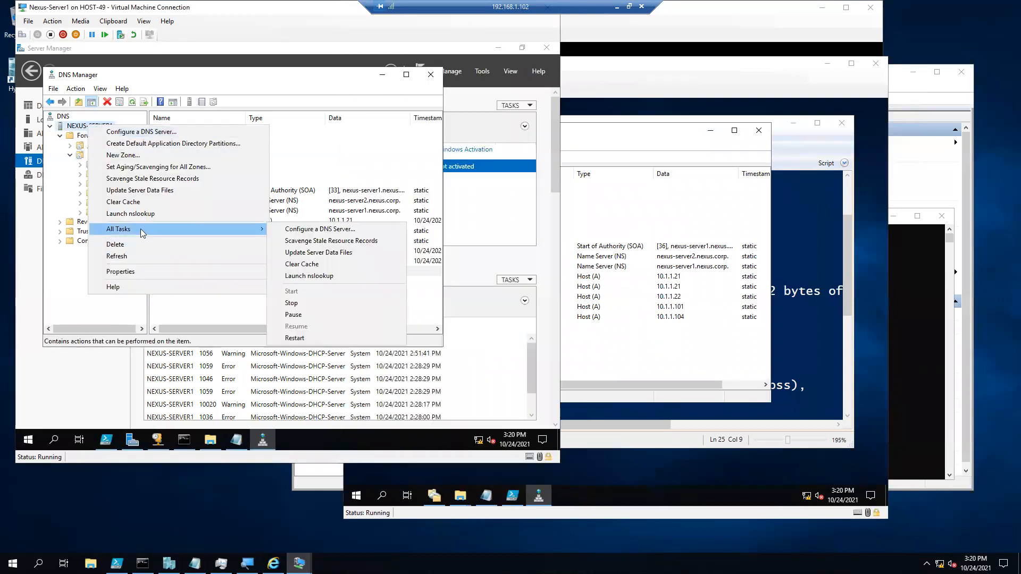
{"action": "left_click", "coordinate": [290, 303]}
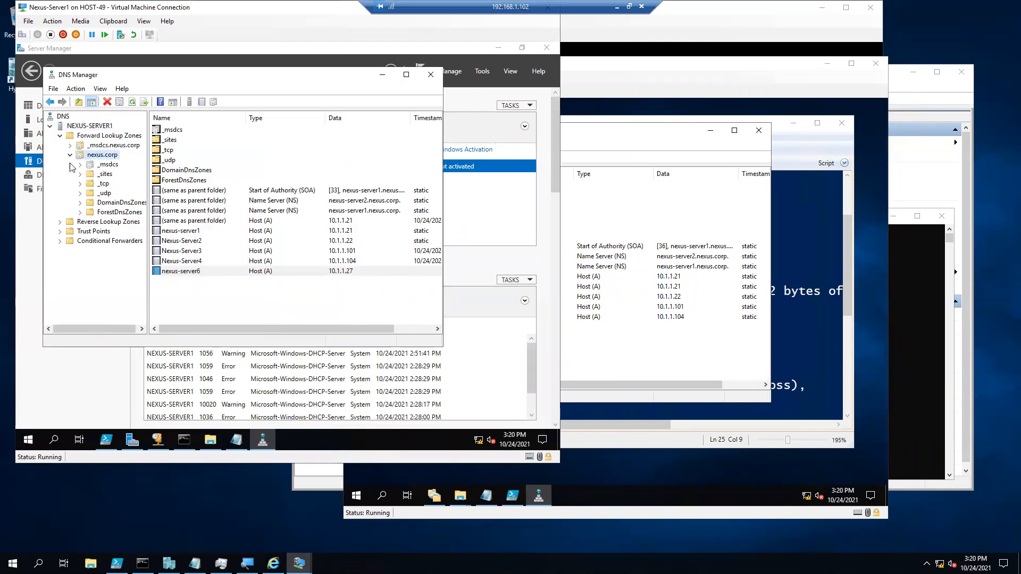
{"action": "left_click", "coordinate": [893, 286]}
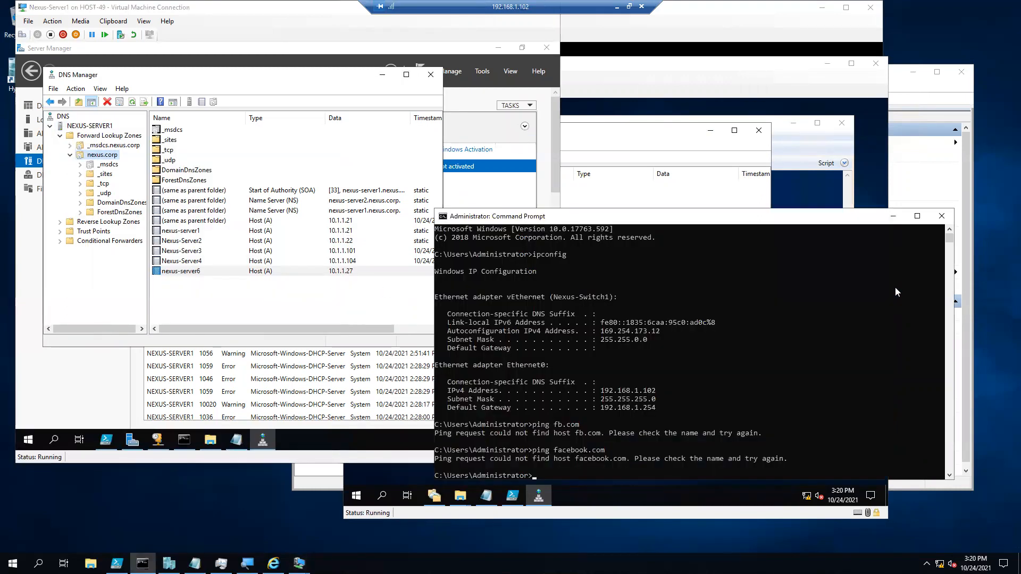
Open a virtual machine connection to Nexus-Server3 from Hyper-V Manager and sign in with the administrator account's password.
{"action": "left_click", "coordinate": [677, 79]}
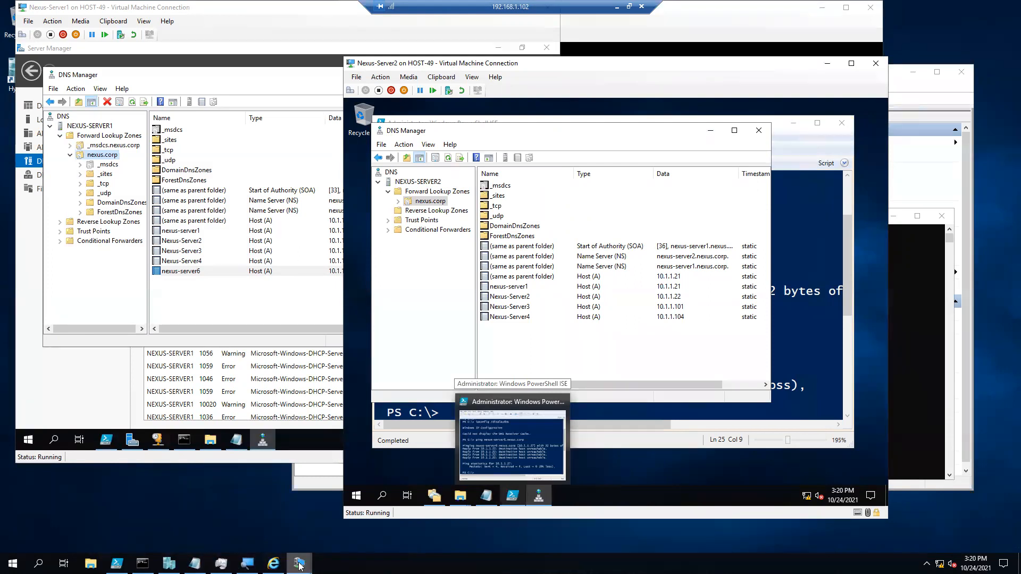
{"action": "mouse_move", "coordinate": [300, 564]}
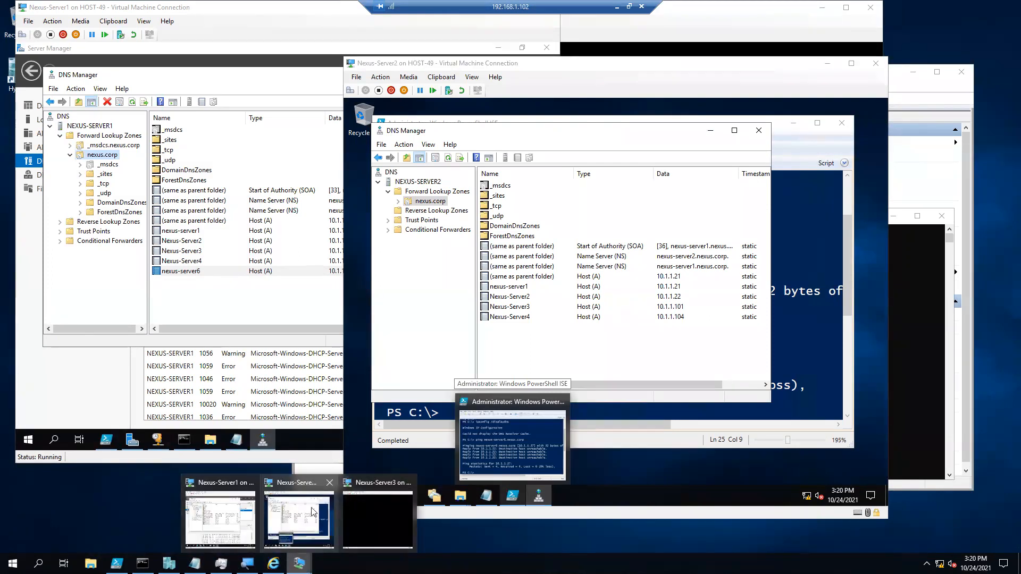
{"action": "left_click", "coordinate": [166, 565]}
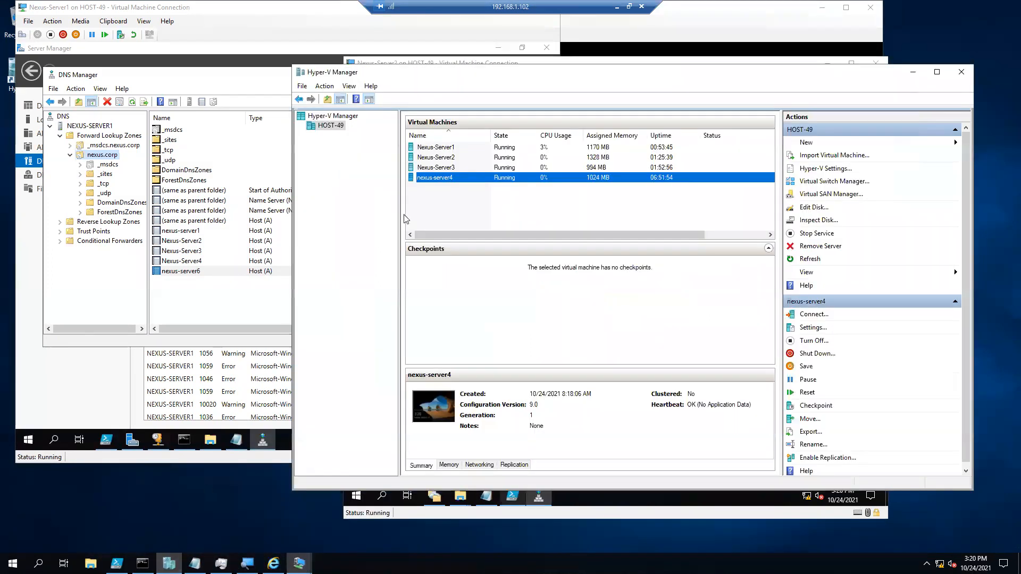
{"action": "left_click", "coordinate": [451, 169]}
{"action": "double_click", "coordinate": [451, 171]}
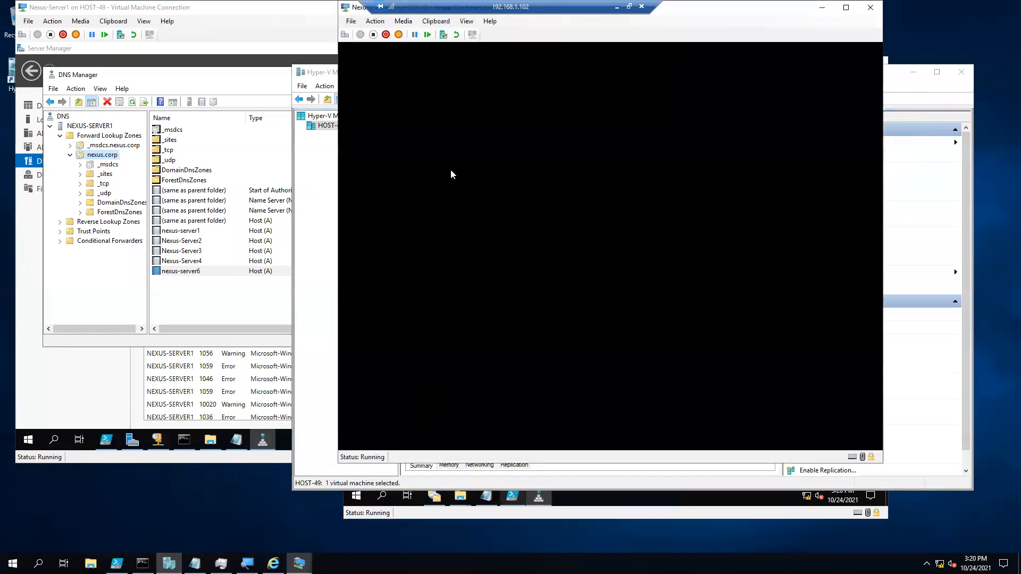
{"action": "left_click", "coordinate": [375, 21]}
{"action": "left_click", "coordinate": [404, 32]}
{"action": "type", "text": "•"}
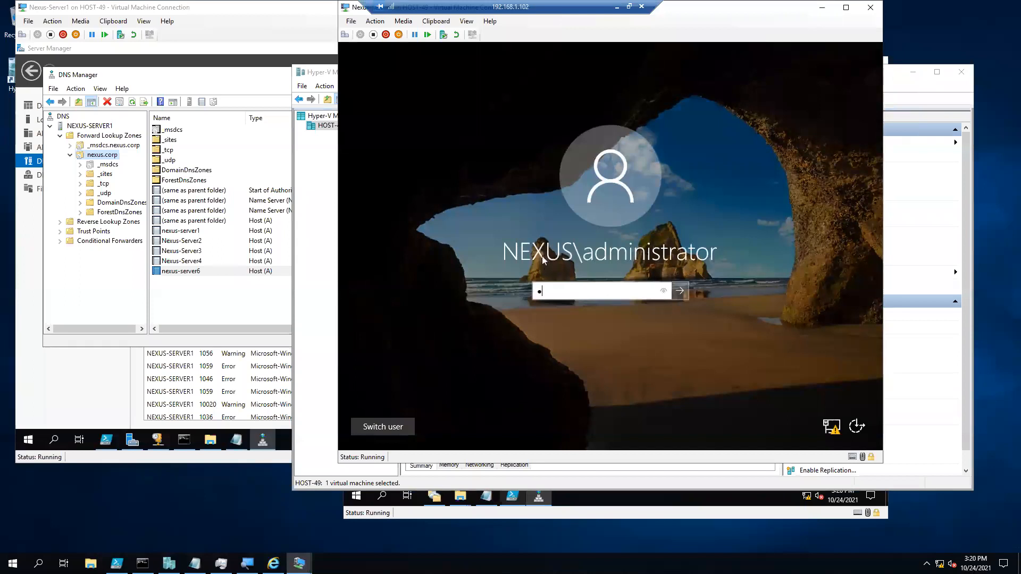
{"action": "key", "text": "Return"}
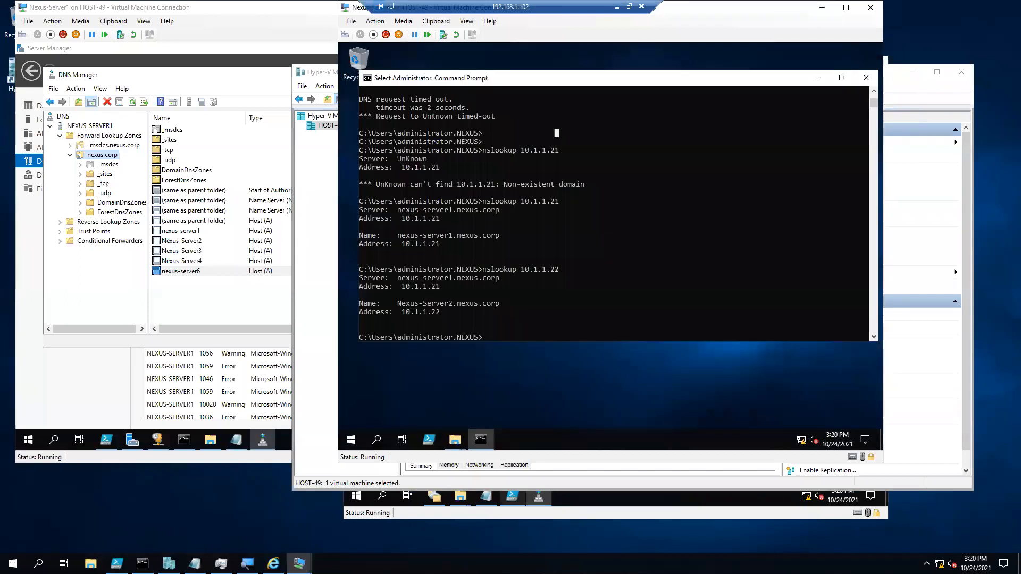
Ping nexus-server6.nexus.corp with the -t option from Nexus-Server3's command prompt and recall the command for another run.
{"action": "type", "text": "ping nexus"}
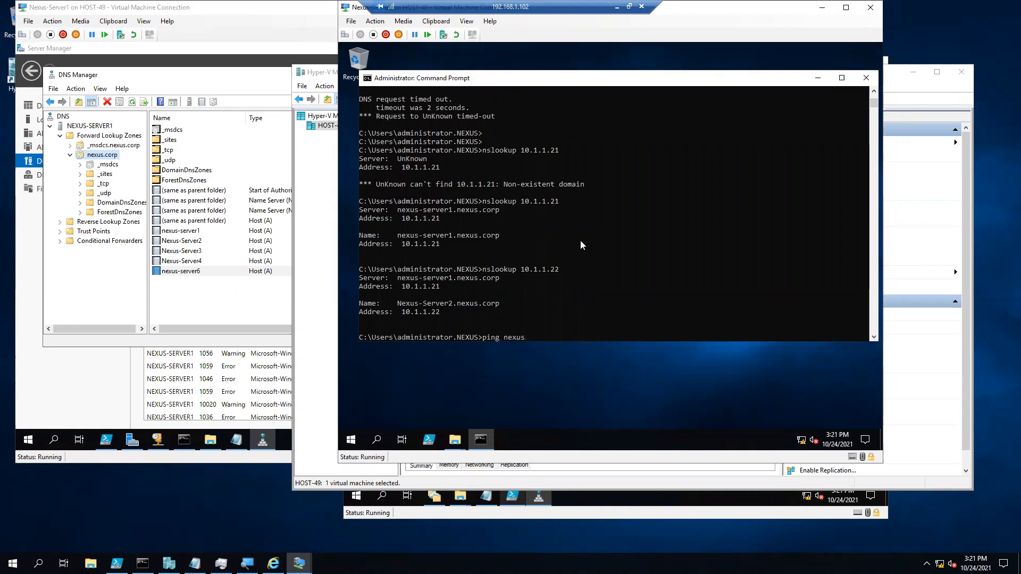
{"action": "type", "text": "-server6.nexus.corp -t"}
{"action": "key", "text": "Return"}
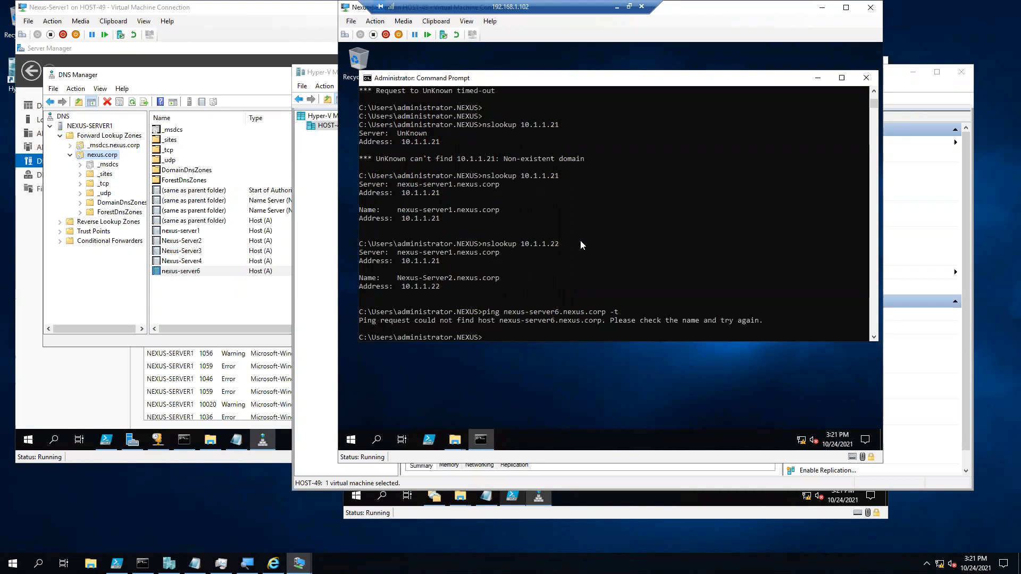
{"action": "key", "text": "Up"}
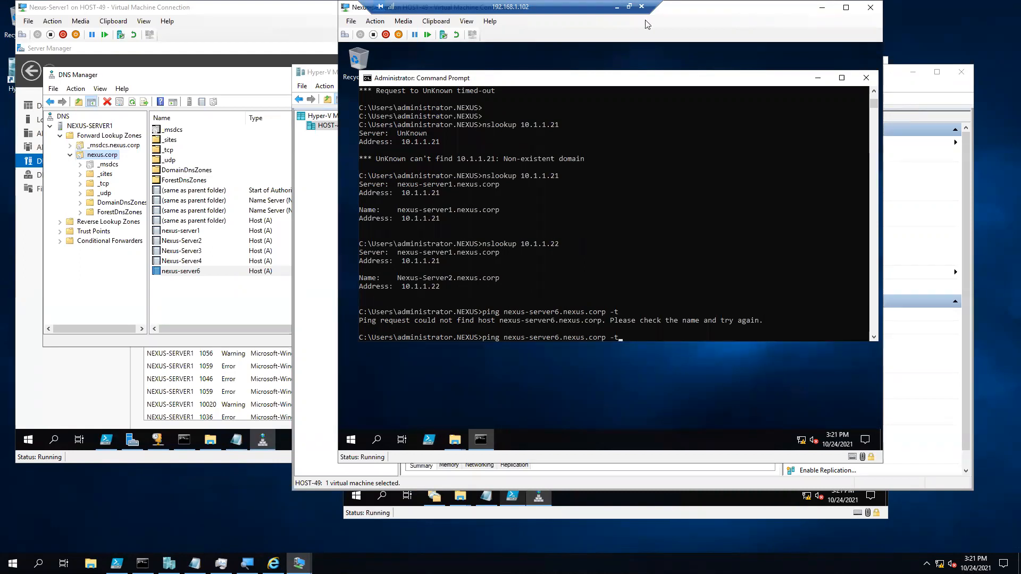
Move the Nexus-Server3 and Hyper-V Manager windows aside and redisplay the nexus.corp records in DNS Manager on Nexus-Server2.
{"action": "left_click_drag", "start_coordinate": [701, 11], "coordinate": [868, 76]}
{"action": "left_click", "coordinate": [428, 81]}
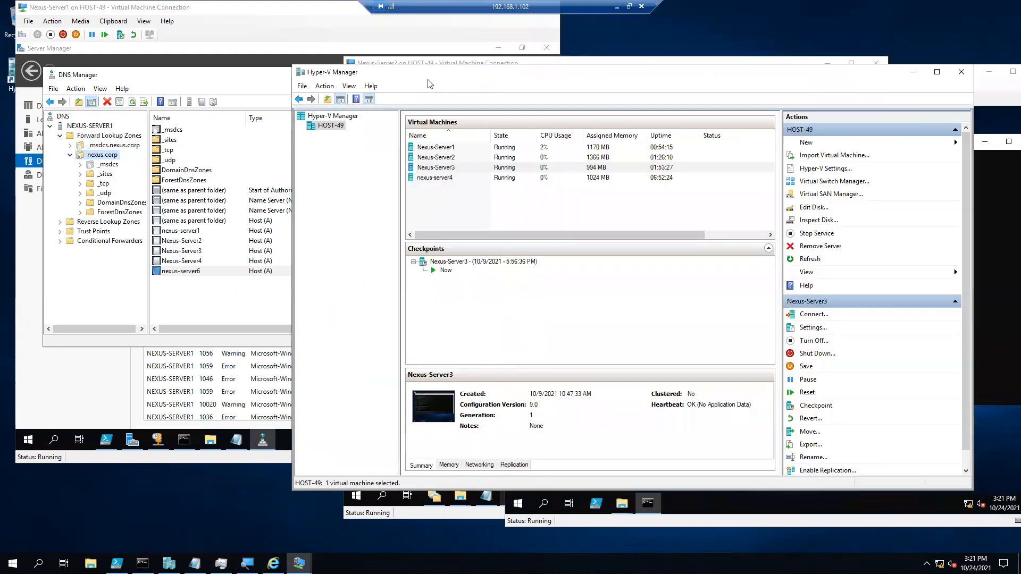
{"action": "left_click_drag", "start_coordinate": [430, 74], "coordinate": [503, 144]}
{"action": "left_click_drag", "start_coordinate": [471, 65], "coordinate": [470, 67]}
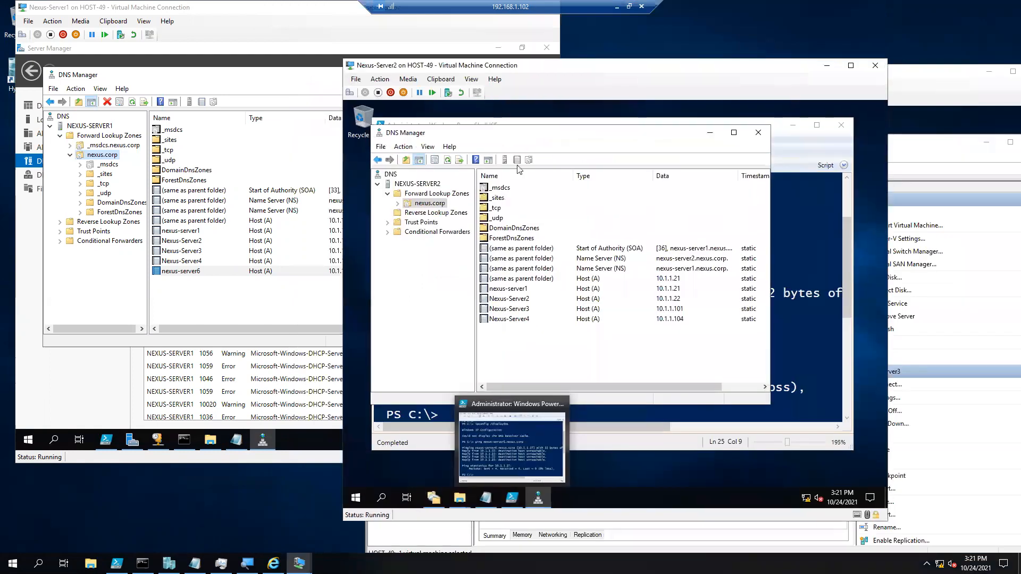
{"action": "left_click", "coordinate": [518, 318]}
{"action": "left_click", "coordinate": [446, 193]}
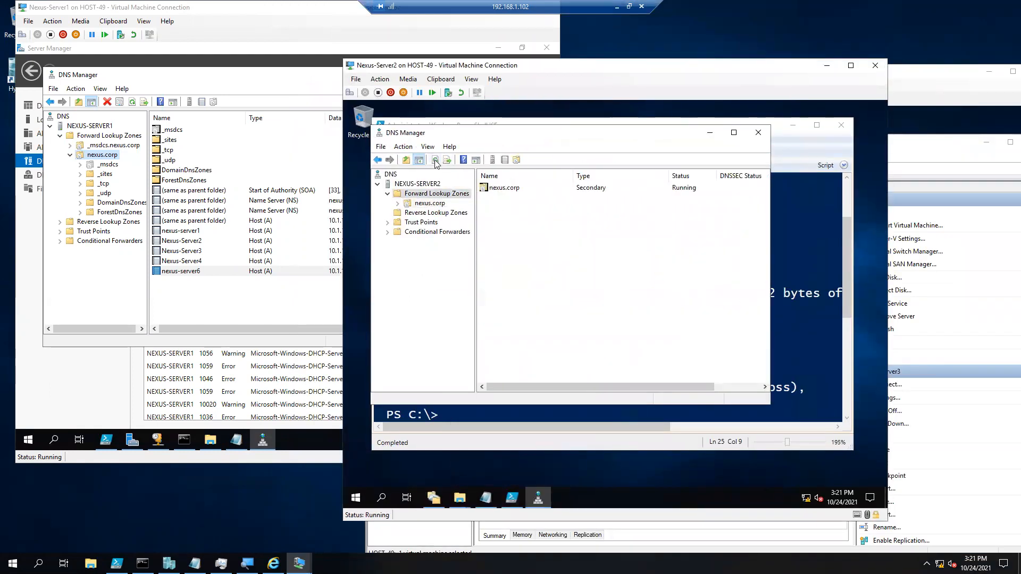
{"action": "left_click", "coordinate": [430, 204]}
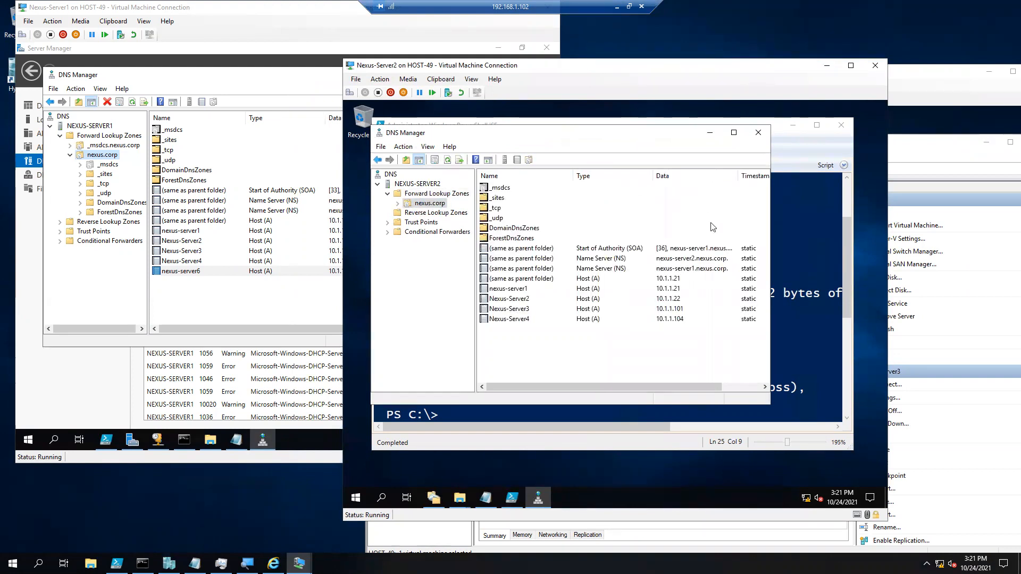
Minimize Hyper-V Manager and rerun the continuous ping to nexus-server6.nexus.corp on Nexus-Server3.
{"action": "mouse_move", "coordinate": [169, 568]}
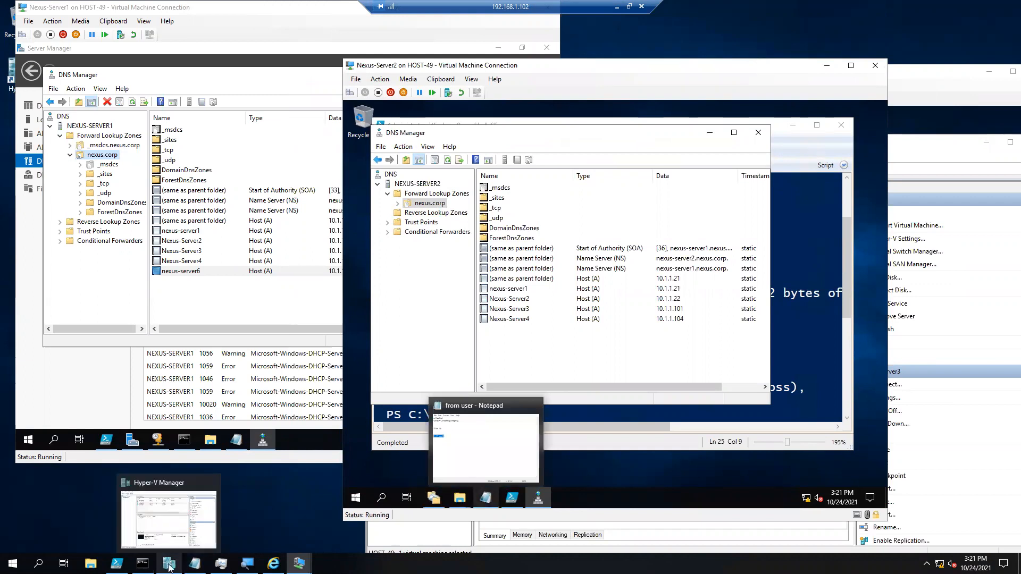
{"action": "left_click", "coordinate": [166, 525]}
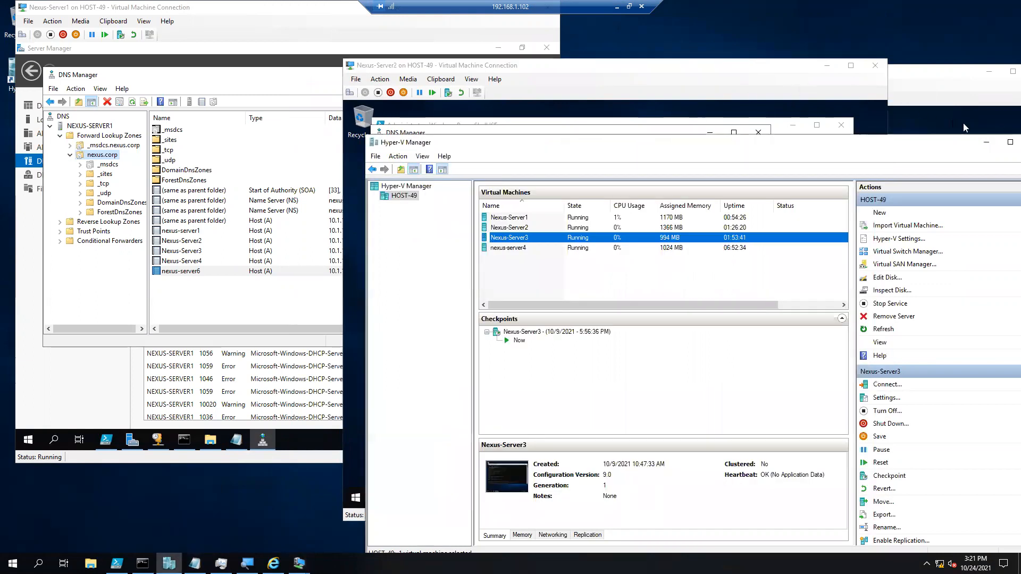
{"action": "left_click", "coordinate": [983, 142]}
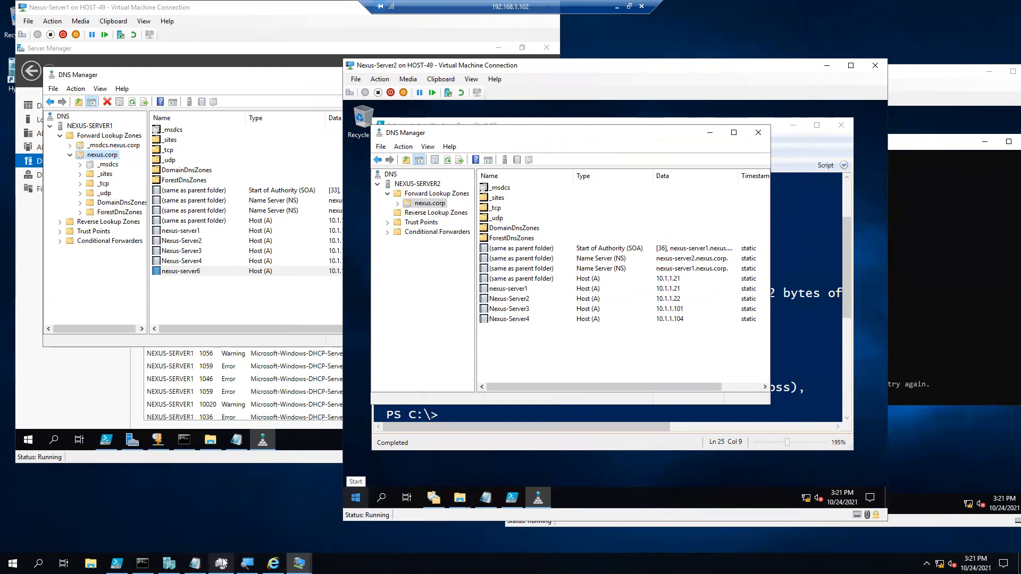
{"action": "mouse_move", "coordinate": [302, 566]}
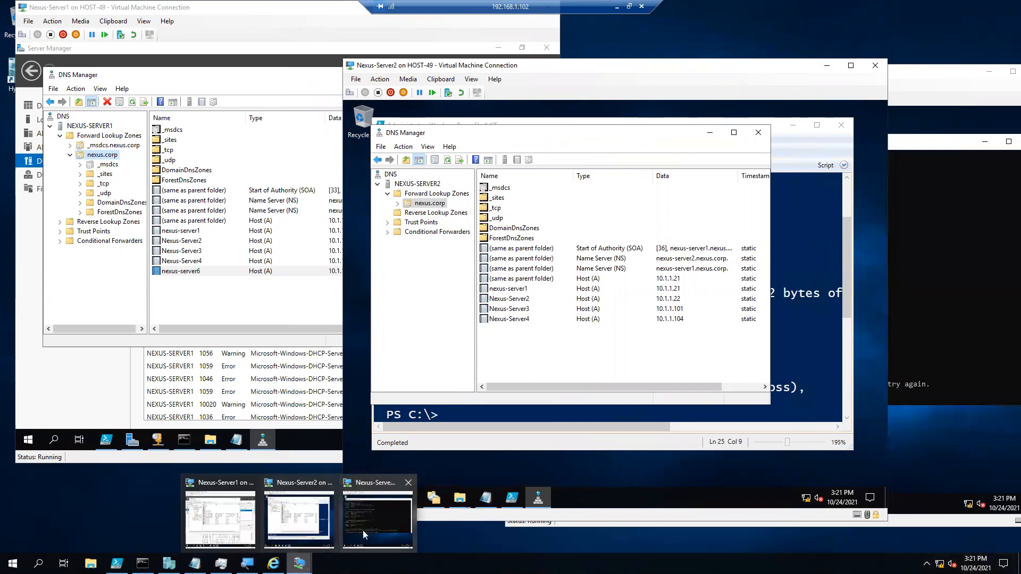
{"action": "left_click", "coordinate": [388, 508]}
{"action": "left_click", "coordinate": [686, 266]}
{"action": "key", "text": "Return"}
{"action": "left_click", "coordinate": [688, 263]}
{"action": "key", "text": "Return"}
{"action": "key", "text": "Return"}
{"action": "key", "text": "Return"}
{"action": "key", "text": "Return"}
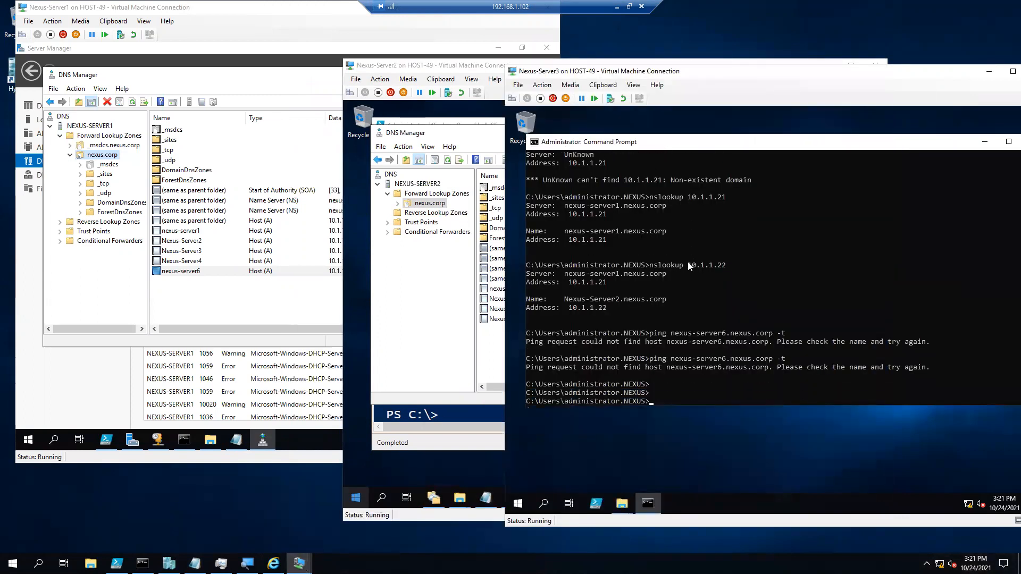
{"action": "key", "text": "Return"}
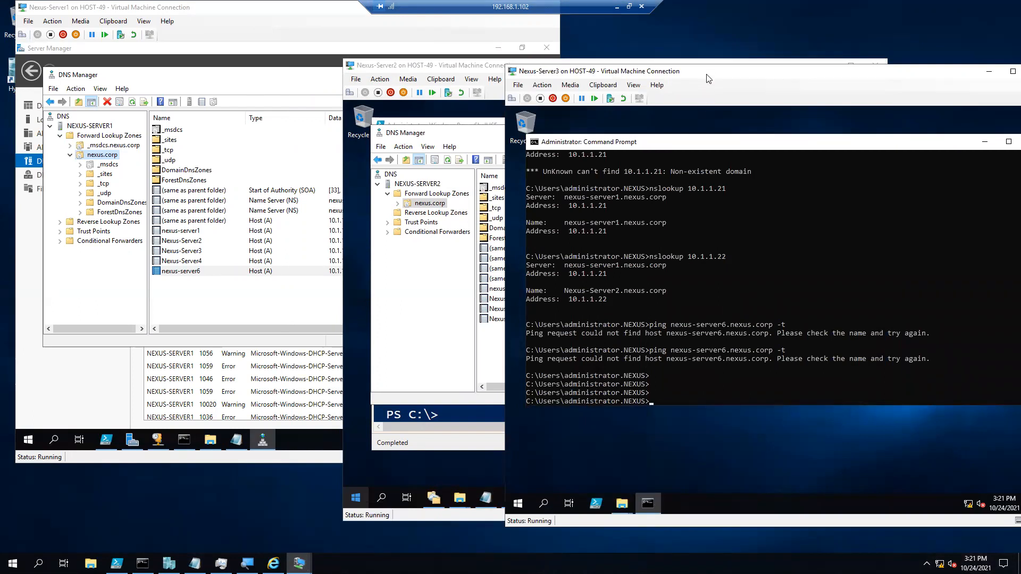
Move the Nexus-Server3 window clear and request a transfer from master for the nexus.corp zone on Nexus-Server2.
{"action": "left_click_drag", "start_coordinate": [708, 77], "coordinate": [813, 292]}
{"action": "left_click", "coordinate": [527, 345]}
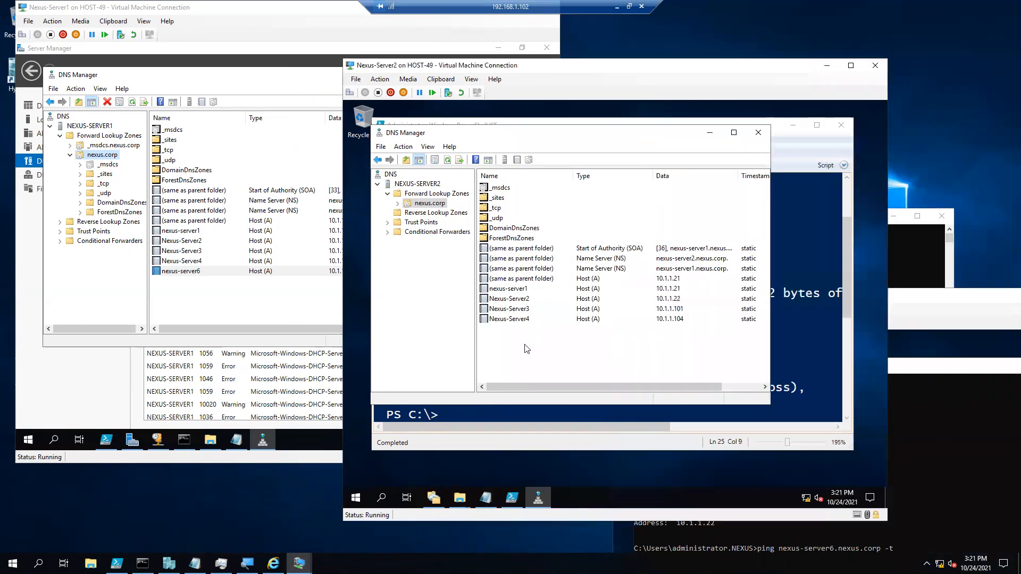
{"action": "right_click", "coordinate": [441, 204]}
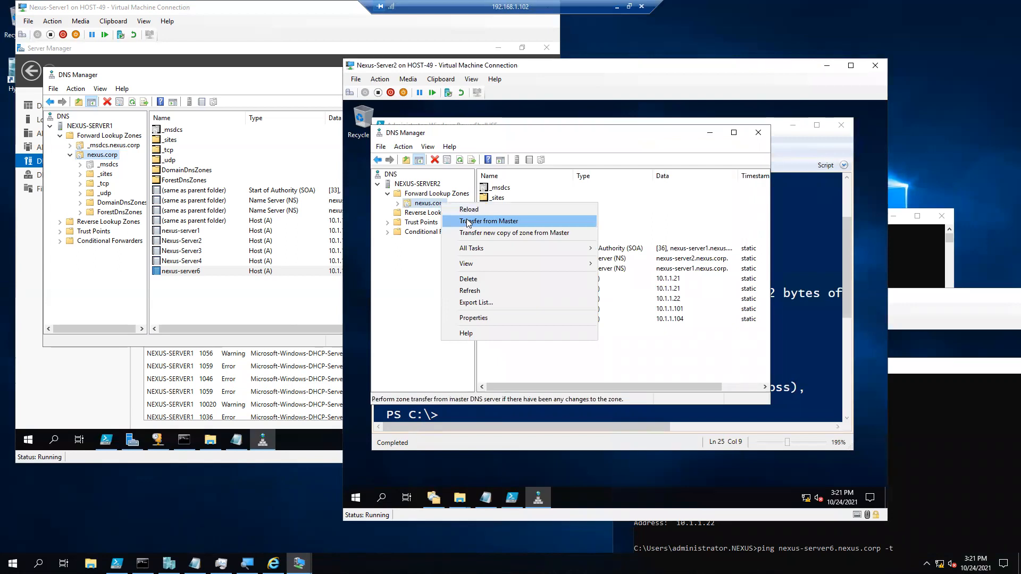
{"action": "left_click", "coordinate": [468, 222]}
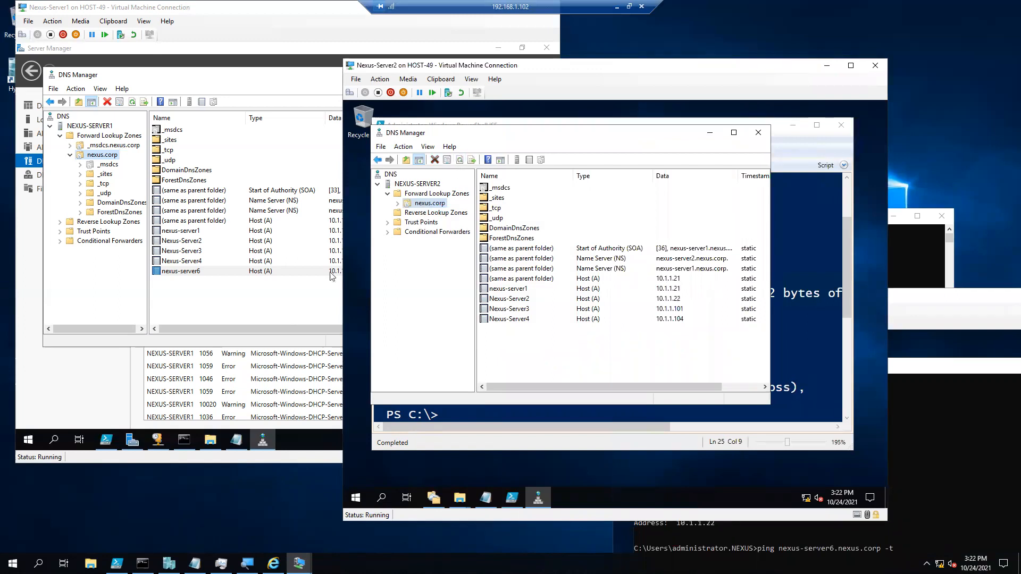
Restart the DNS Server service on NEXUS-SERVER1 and refresh its DNS Manager view.
{"action": "left_click", "coordinate": [92, 126]}
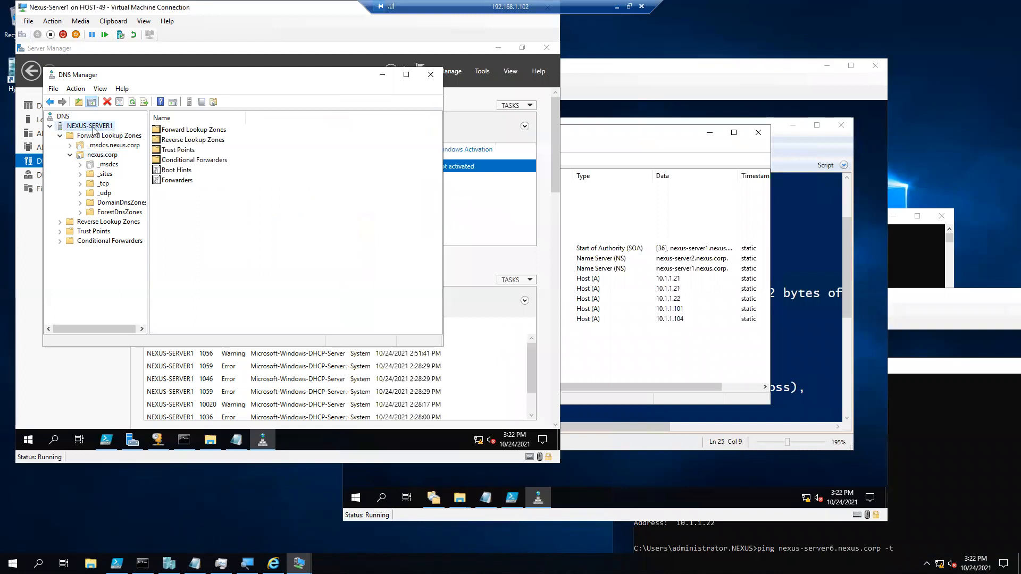
{"action": "right_click", "coordinate": [93, 128]}
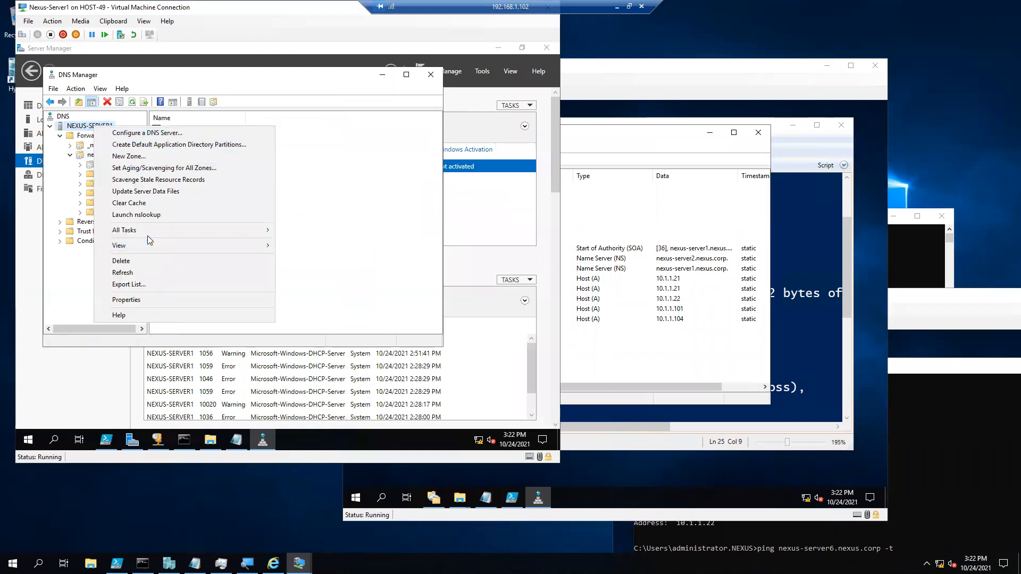
{"action": "mouse_move", "coordinate": [213, 231]}
{"action": "left_click", "coordinate": [307, 292]}
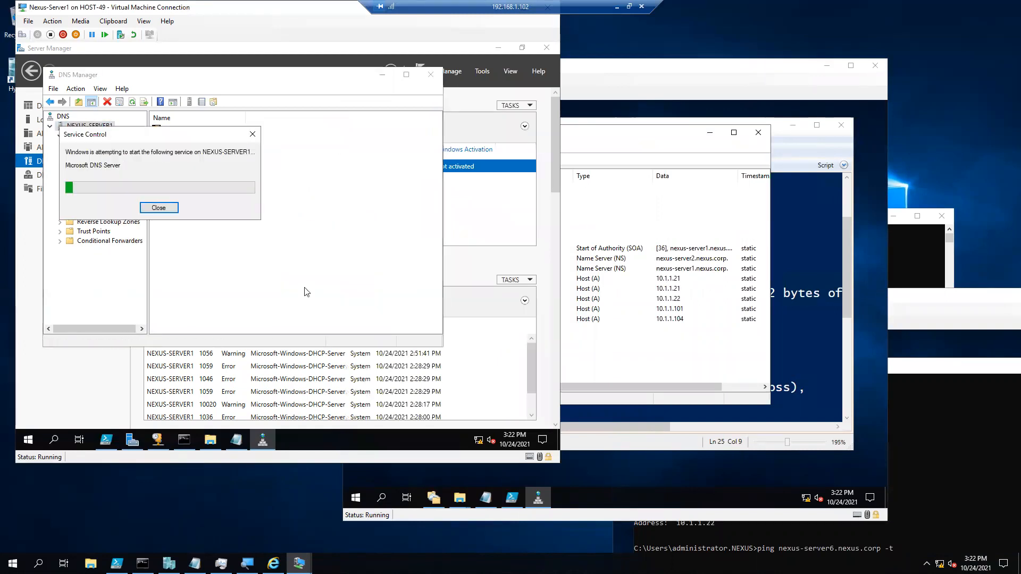
{"action": "left_click", "coordinate": [132, 102]}
Try to transfer the nexus.corp zone from its master on Nexus-Server2 and dismiss the resulting dialog.
{"action": "left_click", "coordinate": [655, 154]}
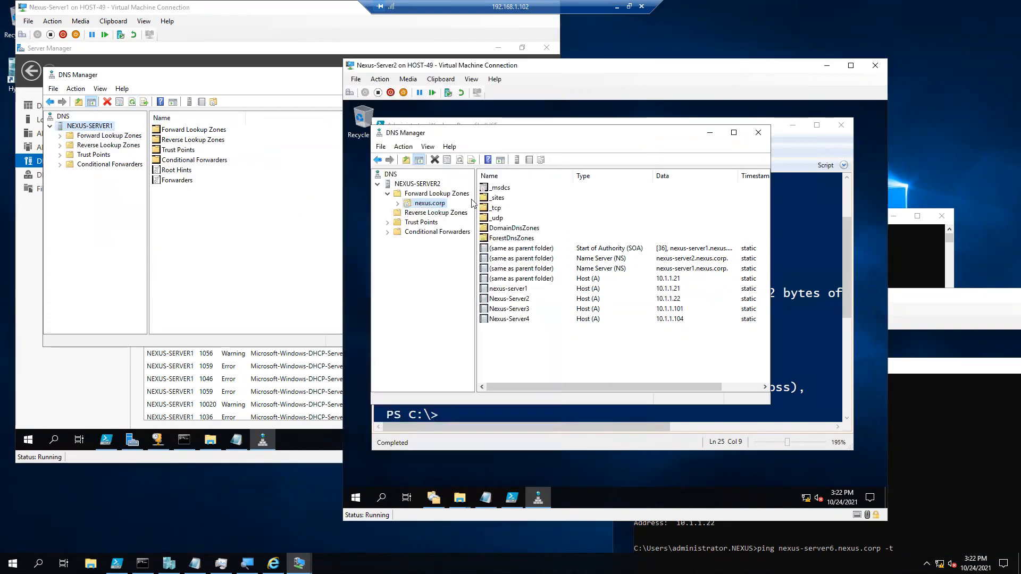
{"action": "right_click", "coordinate": [443, 205]}
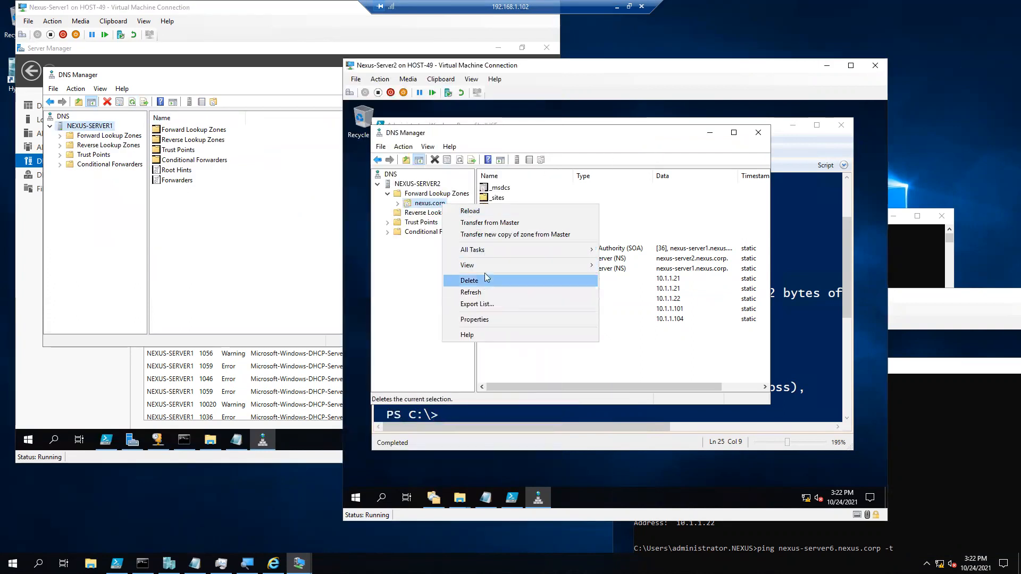
{"action": "left_click", "coordinate": [493, 223]}
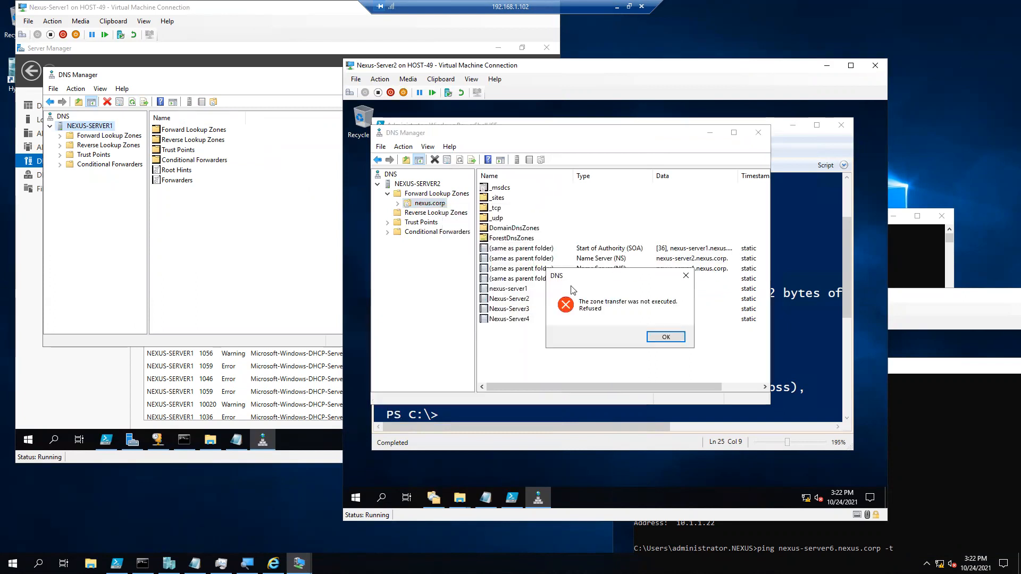
{"action": "left_click", "coordinate": [652, 338]}
Refresh DNS Manager on Nexus-Server1 and display the nexus.corp records under Forward Lookup Zones.
{"action": "left_click", "coordinate": [132, 104]}
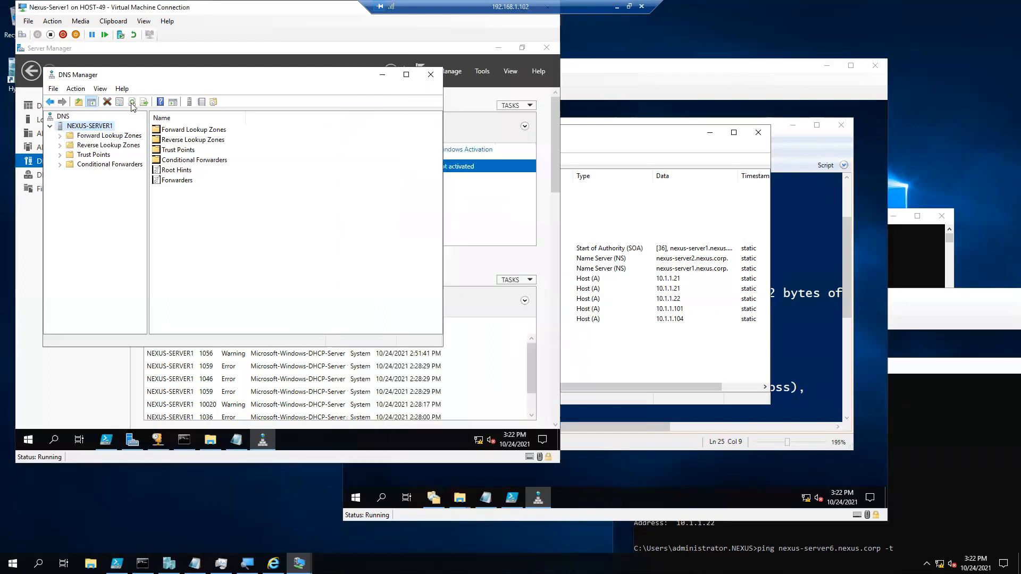
{"action": "left_click", "coordinate": [131, 104]}
{"action": "left_click", "coordinate": [133, 104]}
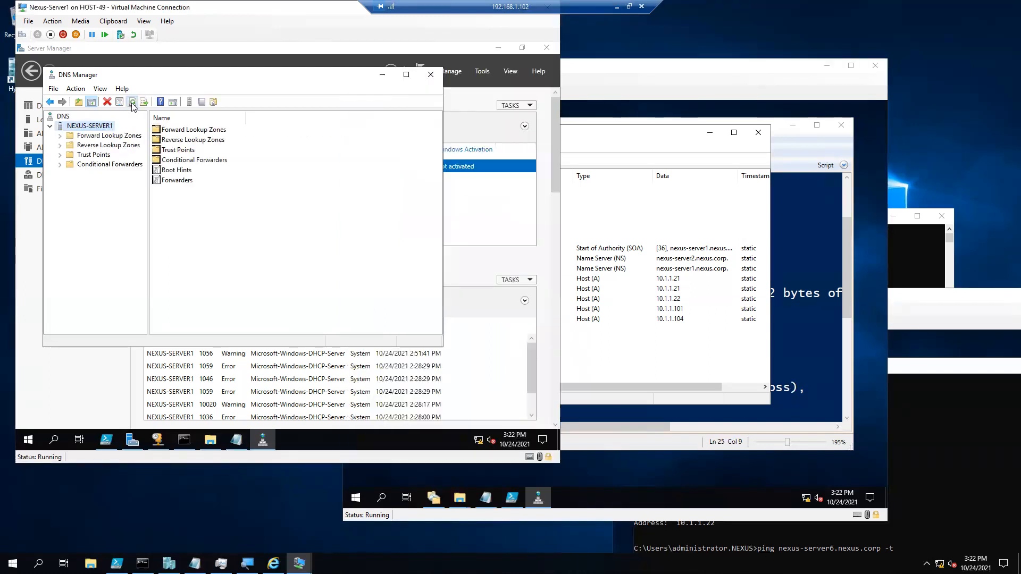
{"action": "double_click", "coordinate": [87, 136]}
{"action": "left_click", "coordinate": [98, 156]}
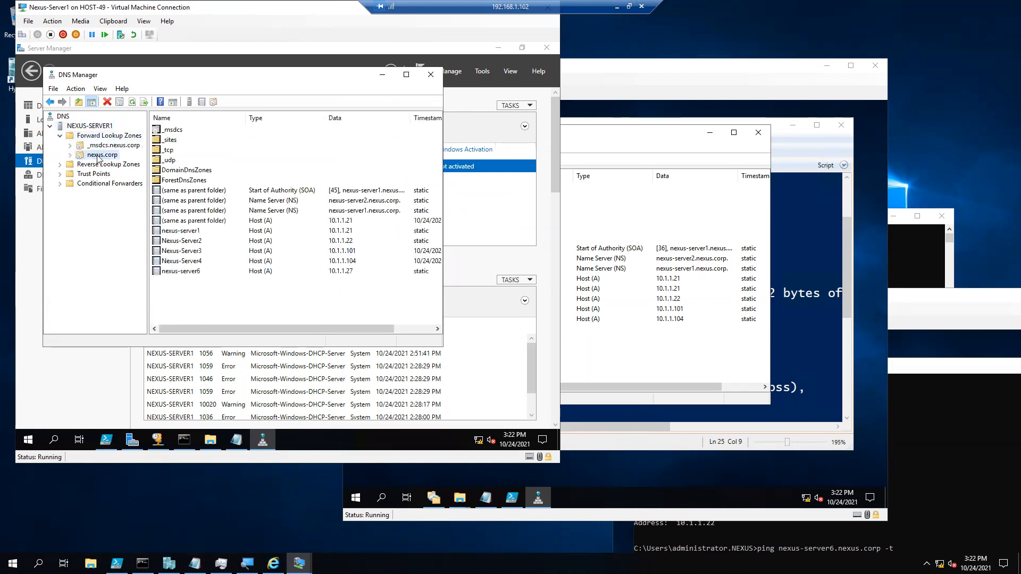
Request the nexus.corp zone transfer from master again on Nexus-Server2 and recheck its listed records.
{"action": "left_click", "coordinate": [632, 340]}
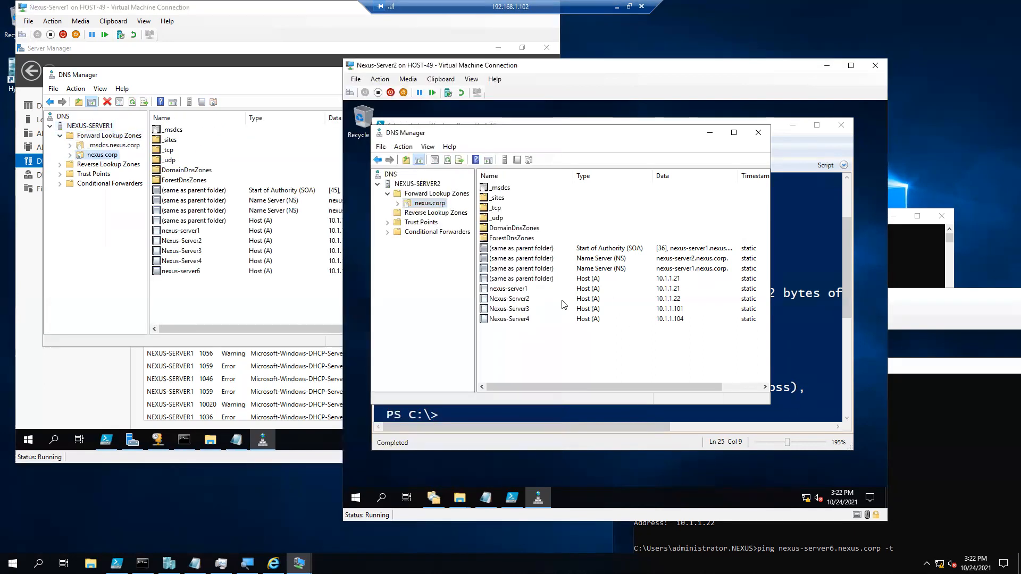
{"action": "right_click", "coordinate": [450, 203]}
{"action": "left_click", "coordinate": [480, 223]}
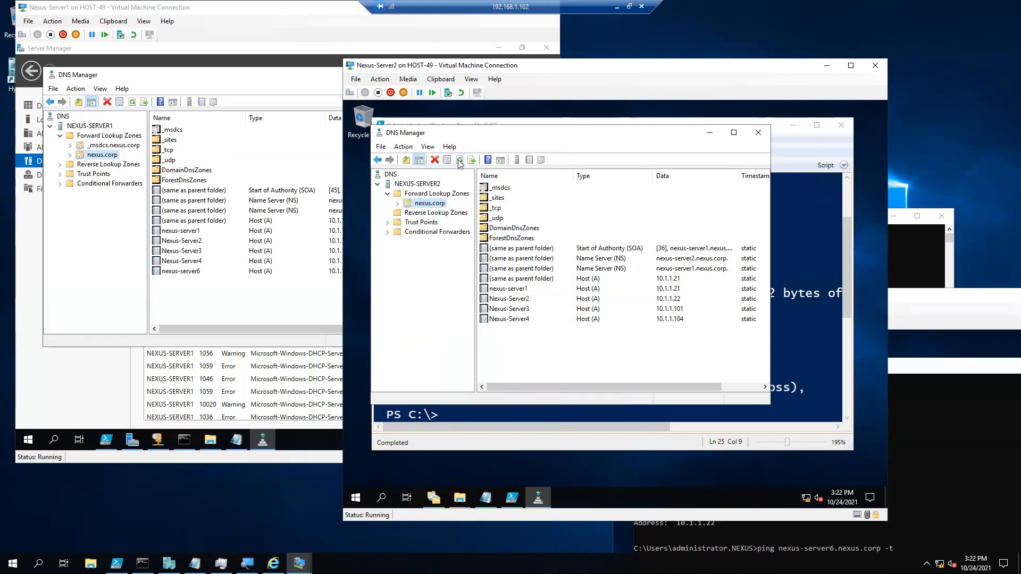
{"action": "right_click", "coordinate": [435, 206]}
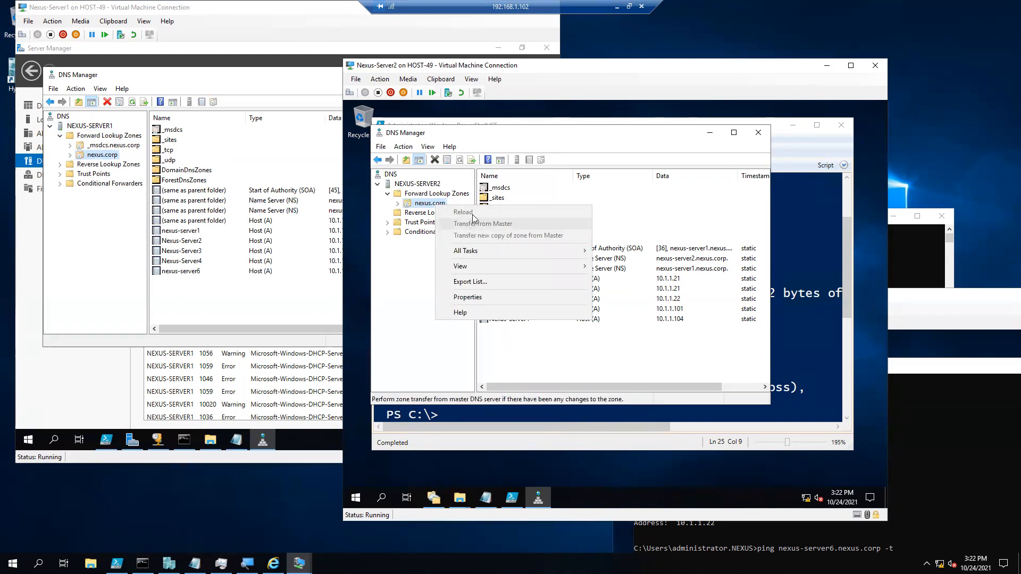
{"action": "left_click", "coordinate": [567, 155]}
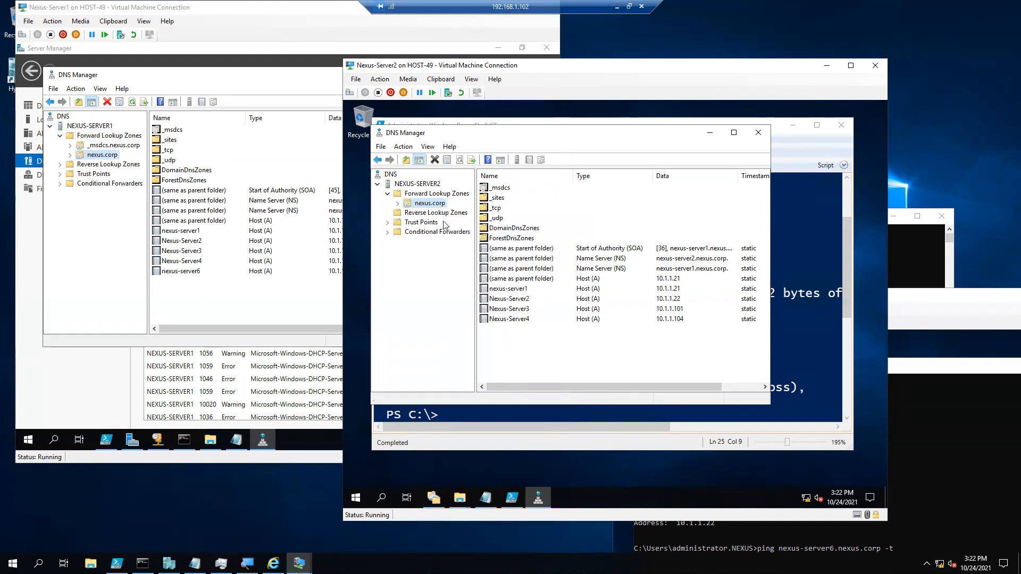
Recheck the nexus.corp zone on Nexus-Server2 for transferred records and select the nexus-server6 host record.
{"action": "left_click", "coordinate": [444, 193]}
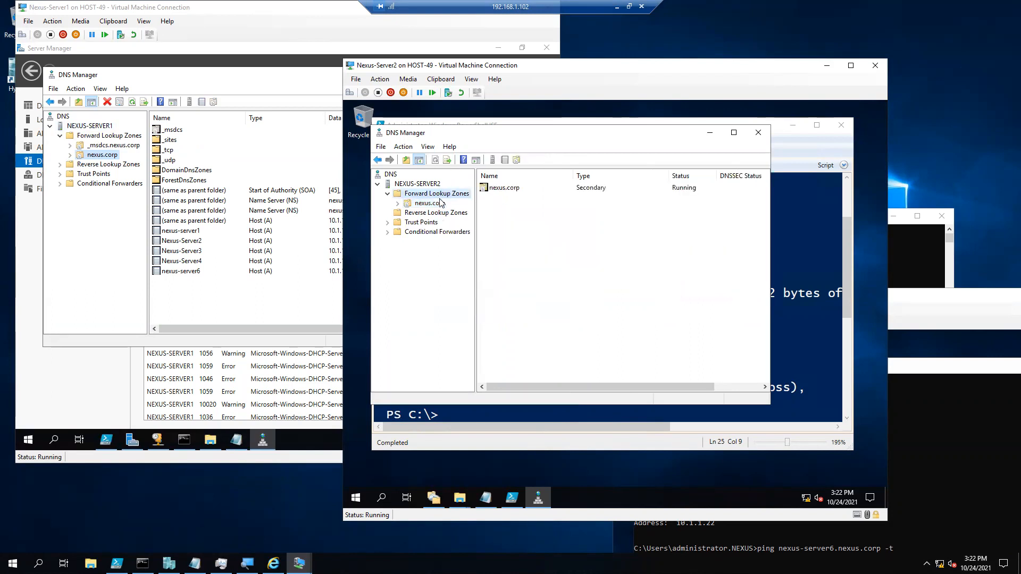
{"action": "left_click", "coordinate": [439, 204]}
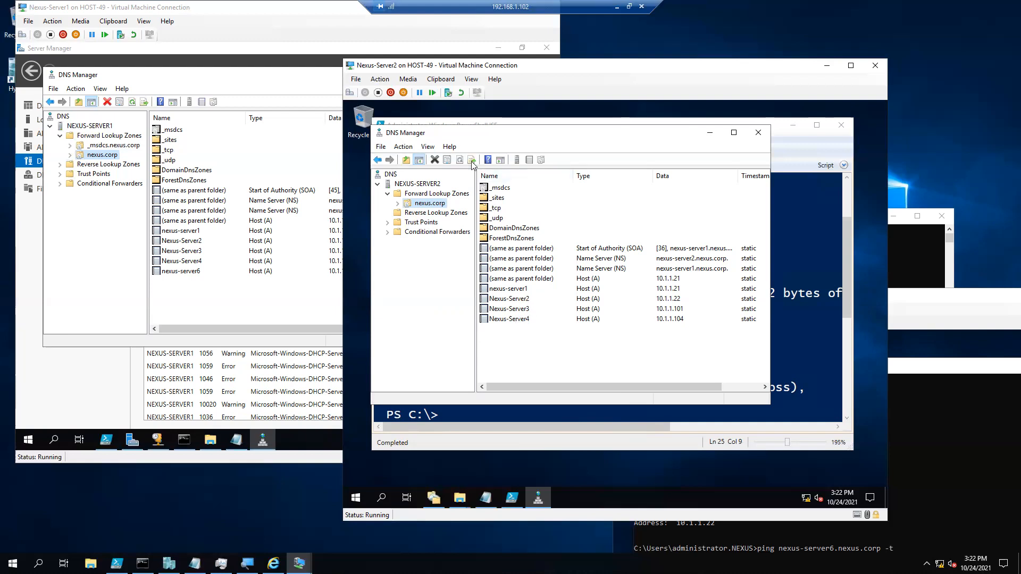
{"action": "left_click", "coordinate": [448, 193]}
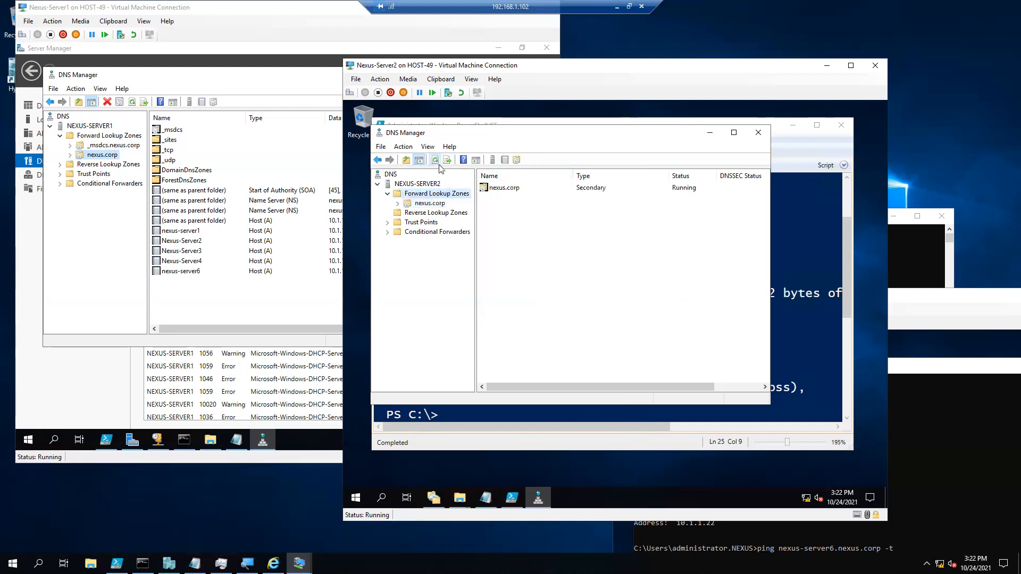
{"action": "left_click", "coordinate": [429, 213]}
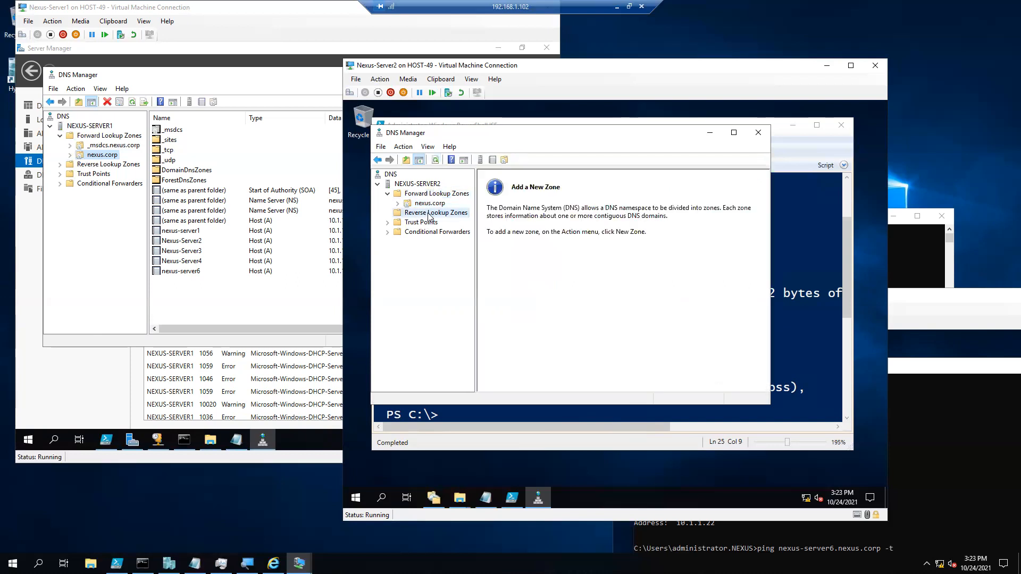
{"action": "left_click", "coordinate": [430, 203]}
{"action": "left_click", "coordinate": [530, 330]}
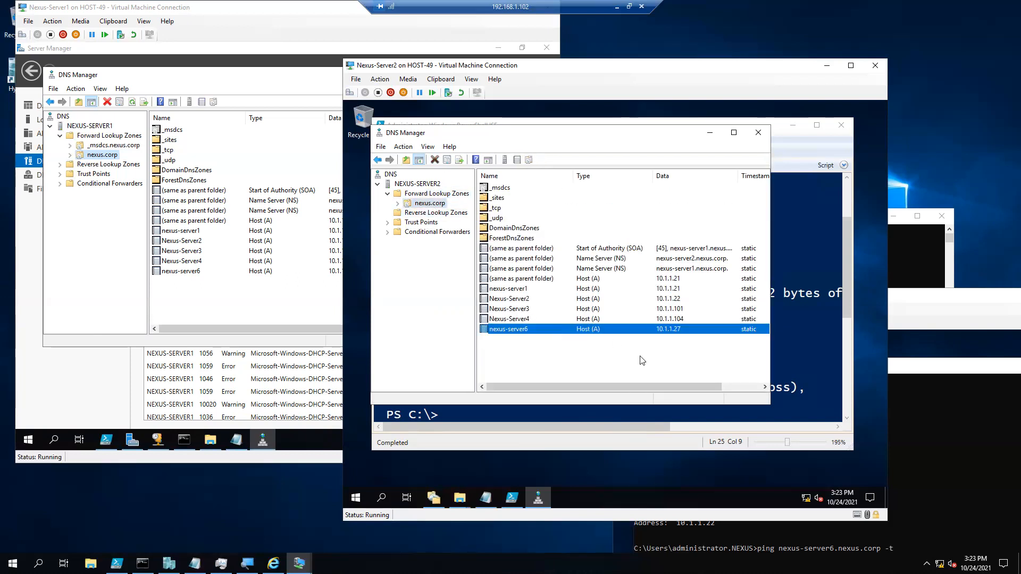
Stop the DNS Server service on NEXUS-SERVER1 and refresh its DNS Manager view.
{"action": "left_click_drag", "start_coordinate": [571, 64], "coordinate": [548, 62]}
{"action": "left_click_drag", "start_coordinate": [895, 294], "coordinate": [757, 49]}
{"action": "left_click", "coordinate": [98, 126]}
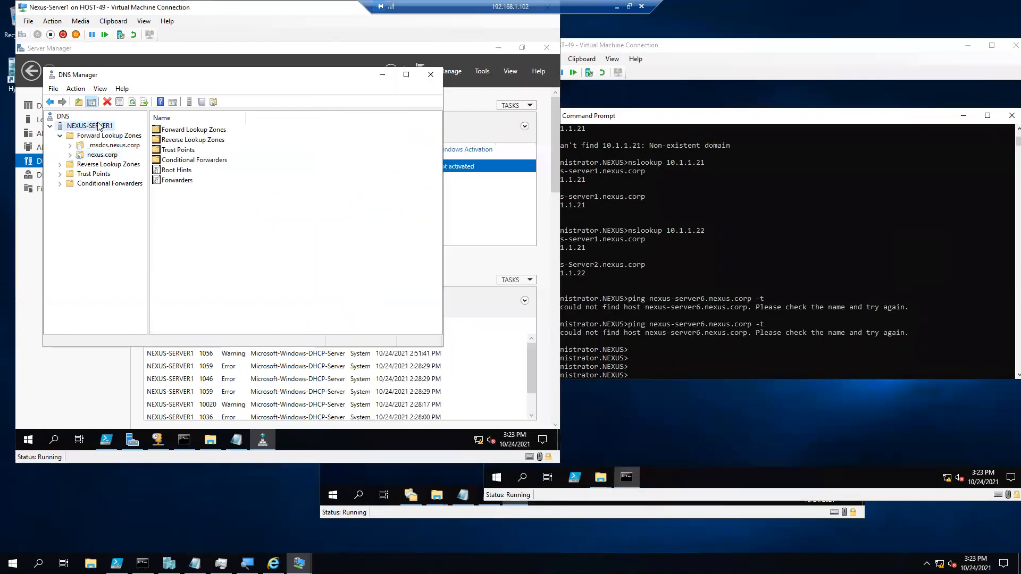
{"action": "right_click", "coordinate": [98, 126]}
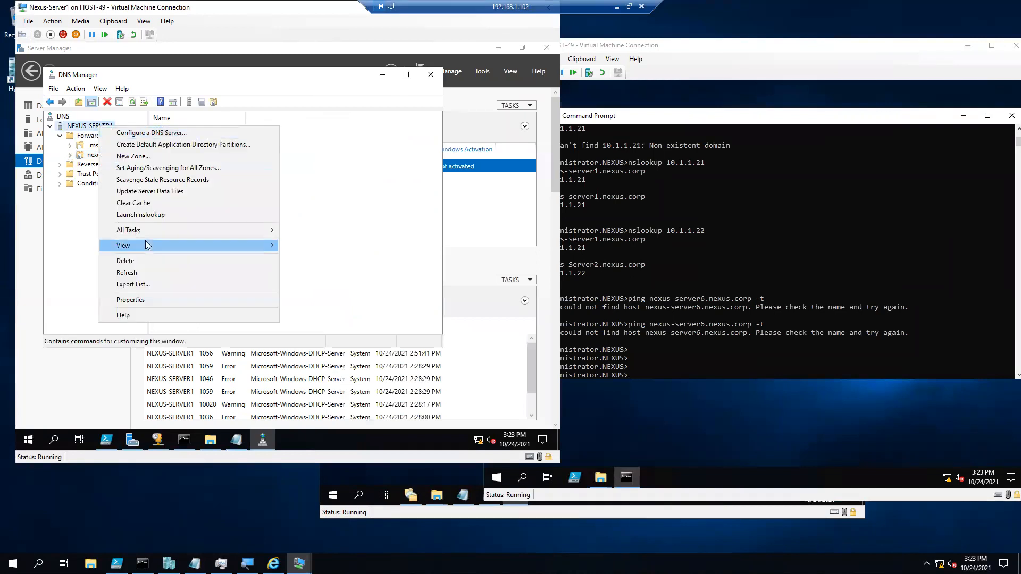
{"action": "left_click", "coordinate": [312, 299]}
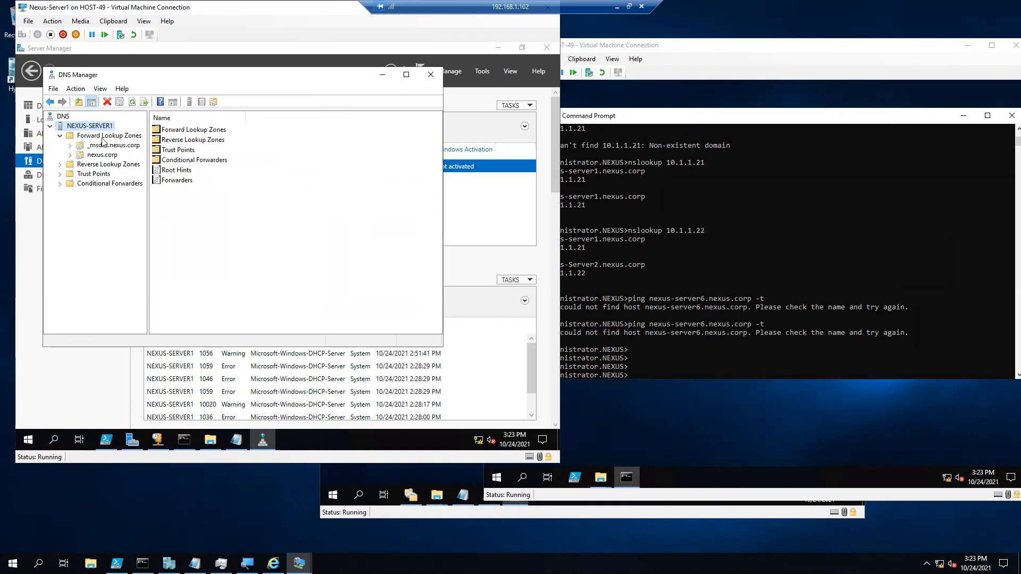
{"action": "left_click", "coordinate": [133, 102]}
Bring the Nexus-Server3 VM forward and run ping nexus-server6.nexus.corp -t again in its Command Prompt.
{"action": "left_click", "coordinate": [903, 323]}
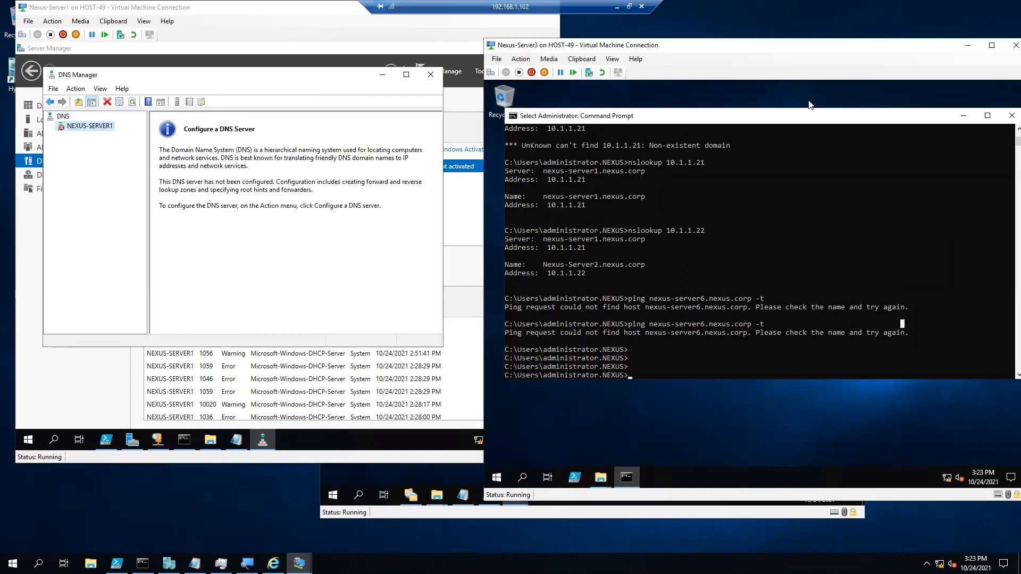
{"action": "left_click_drag", "start_coordinate": [776, 50], "coordinate": [535, 37]}
{"action": "key", "text": "Escape"}
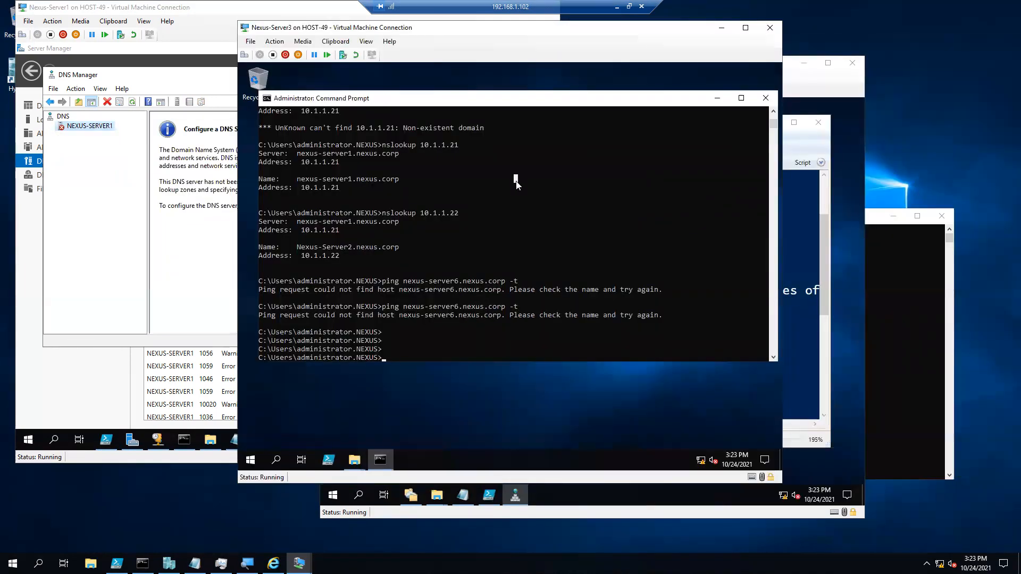
{"action": "key", "text": "Return"}
{"action": "key", "text": "Return"}
{"action": "key", "text": "Up"}
{"action": "key", "text": "Return"}
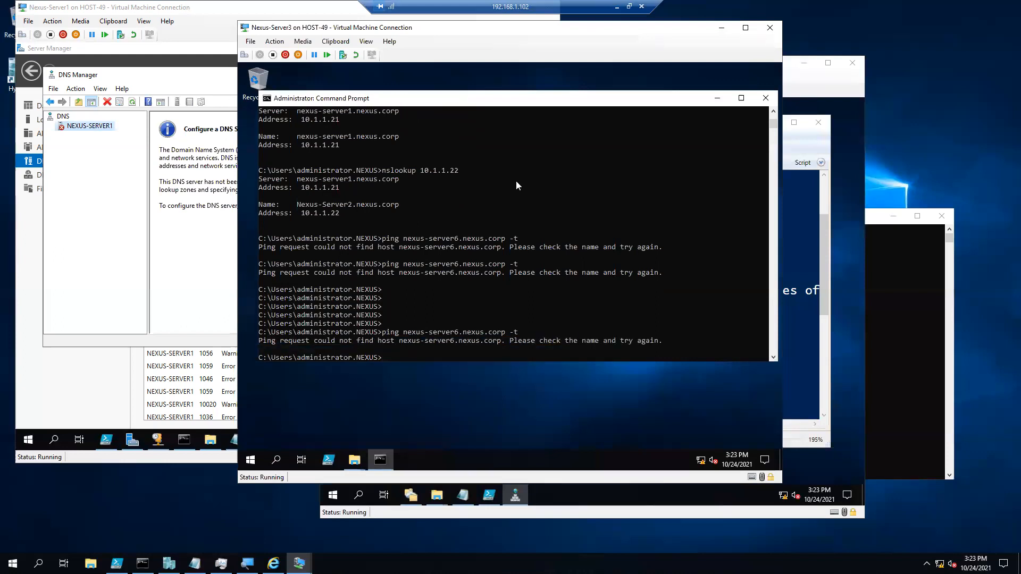
{"action": "right_click", "coordinate": [700, 461]}
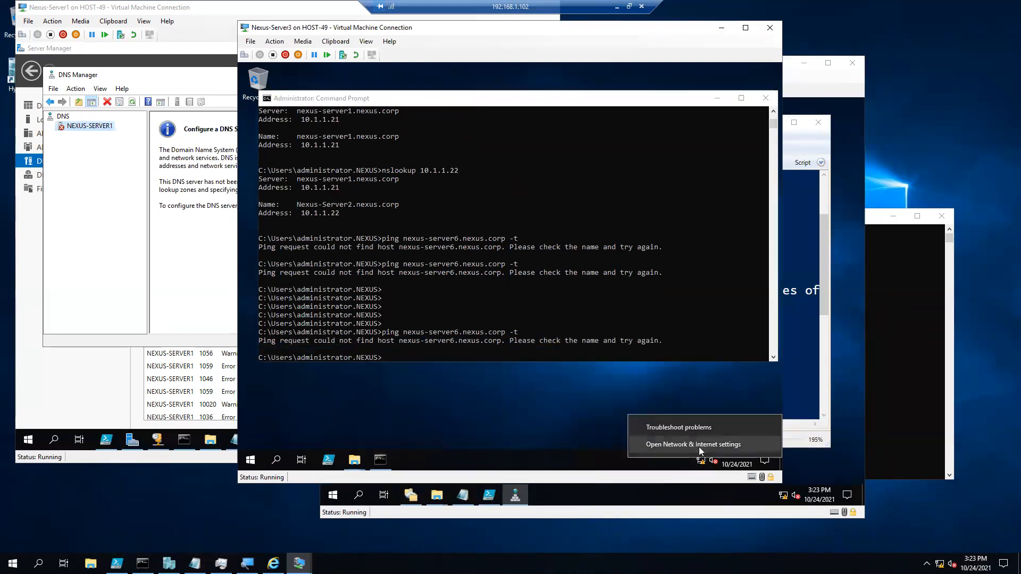
{"action": "left_click", "coordinate": [700, 444]}
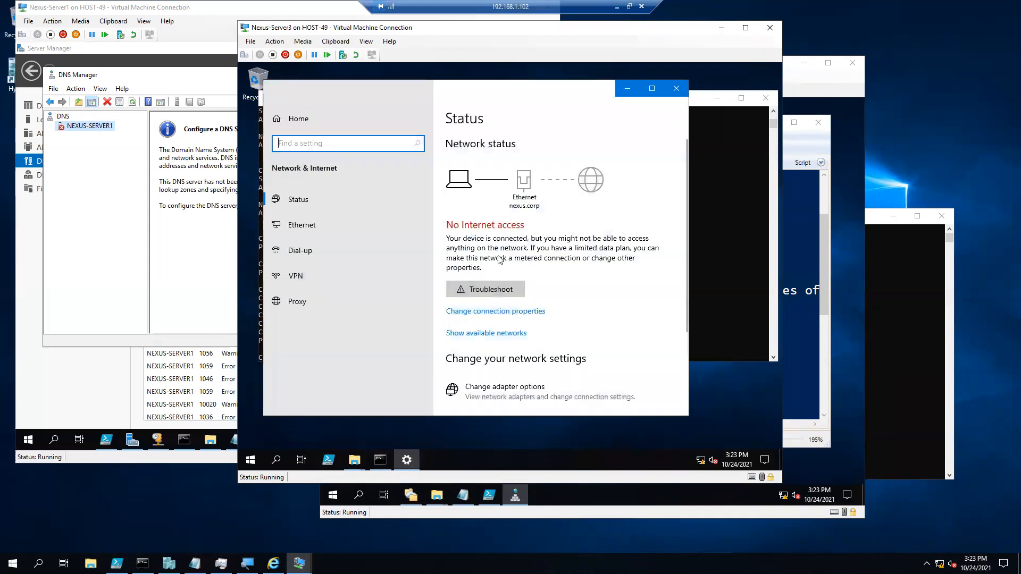
{"action": "left_click", "coordinate": [321, 228]}
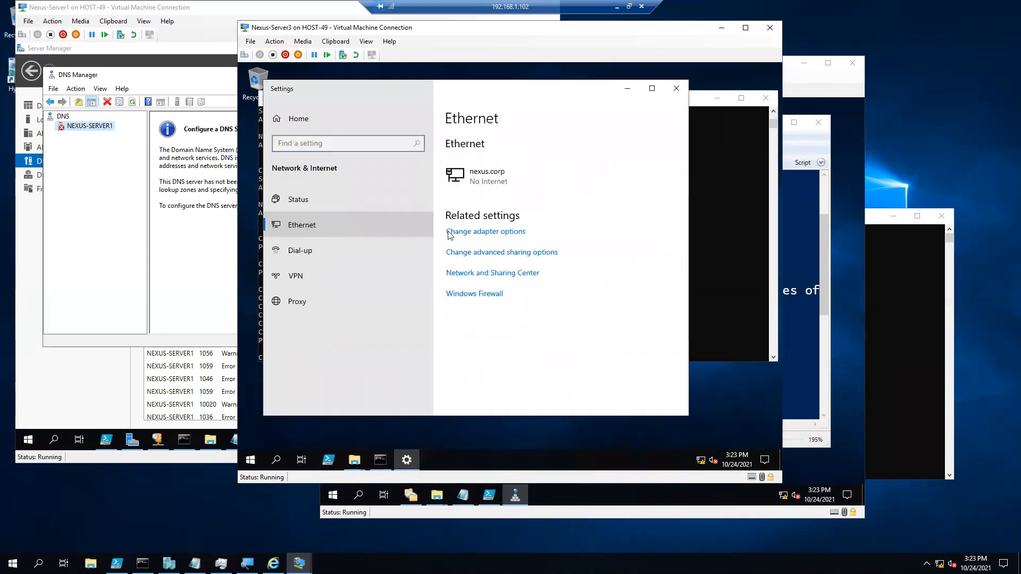
{"action": "left_click", "coordinate": [471, 234]}
{"action": "left_click", "coordinate": [609, 259]}
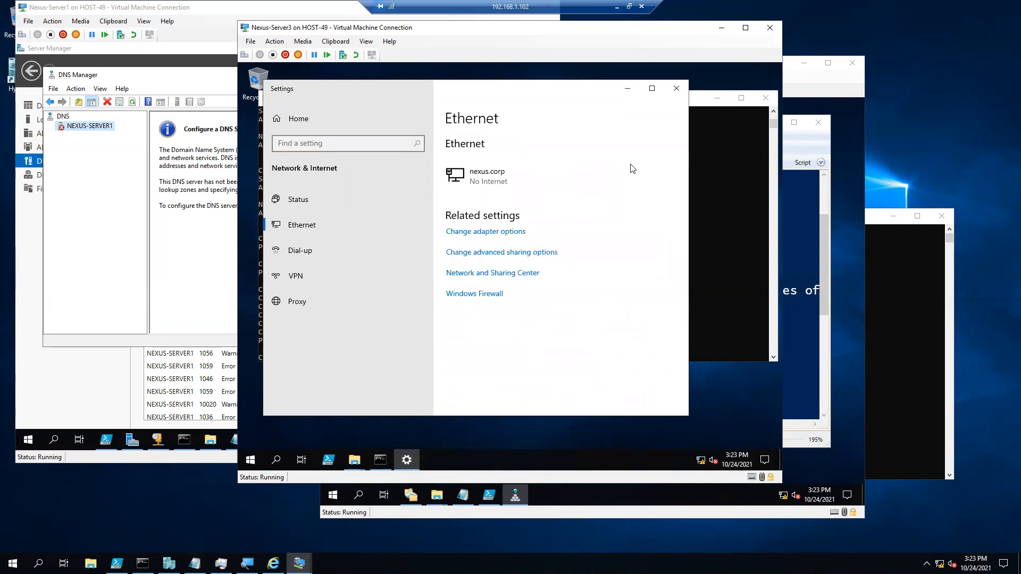
{"action": "left_click", "coordinate": [682, 90]}
Launch Control Panel from Nexus-Server3's Command Prompt with control and open the Ethernet adapter's Internet Protocol Version 4 properties.
{"action": "left_click", "coordinate": [579, 221]}
{"action": "left_click", "coordinate": [403, 323]}
{"action": "type", "text": "control"}
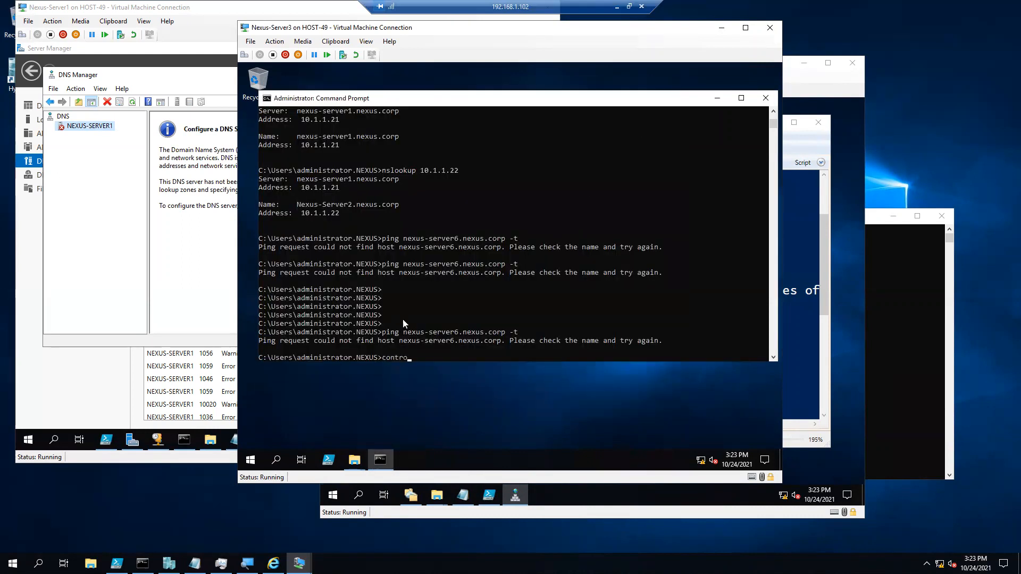
{"action": "key", "text": "Return"}
{"action": "left_click", "coordinate": [433, 247]}
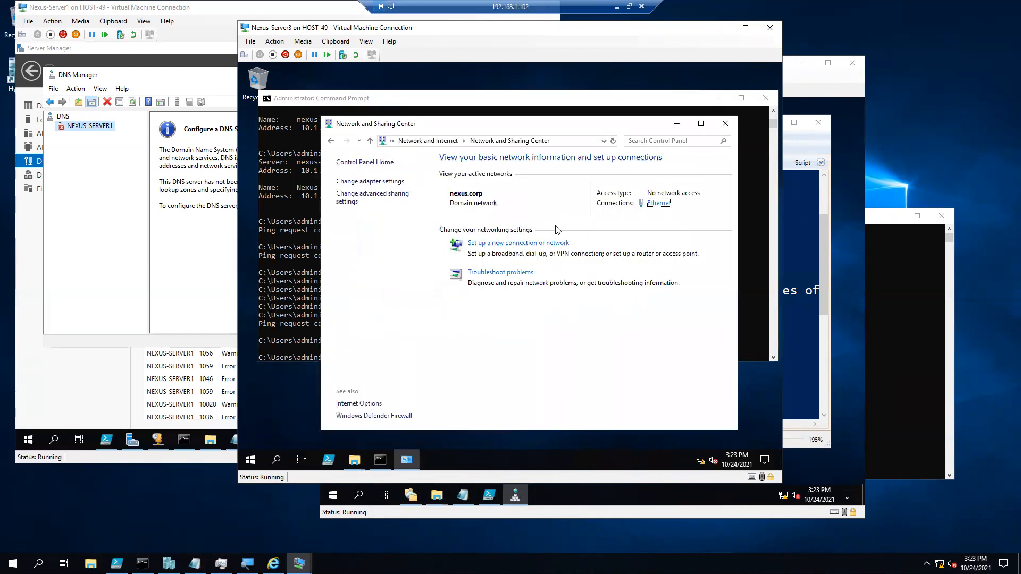
{"action": "left_click", "coordinate": [658, 203]}
{"action": "left_click", "coordinate": [447, 349]}
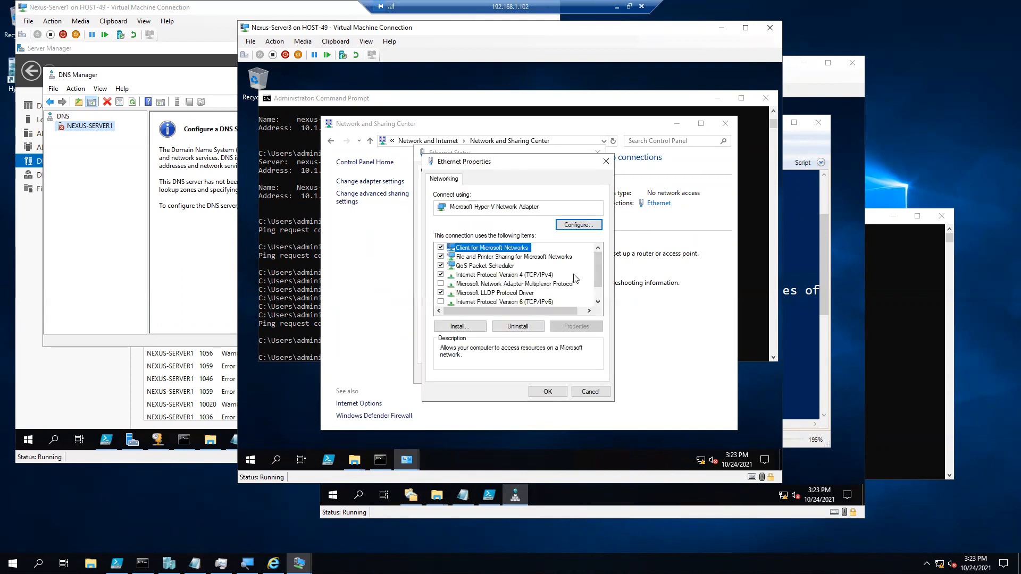
{"action": "double_click", "coordinate": [551, 276]}
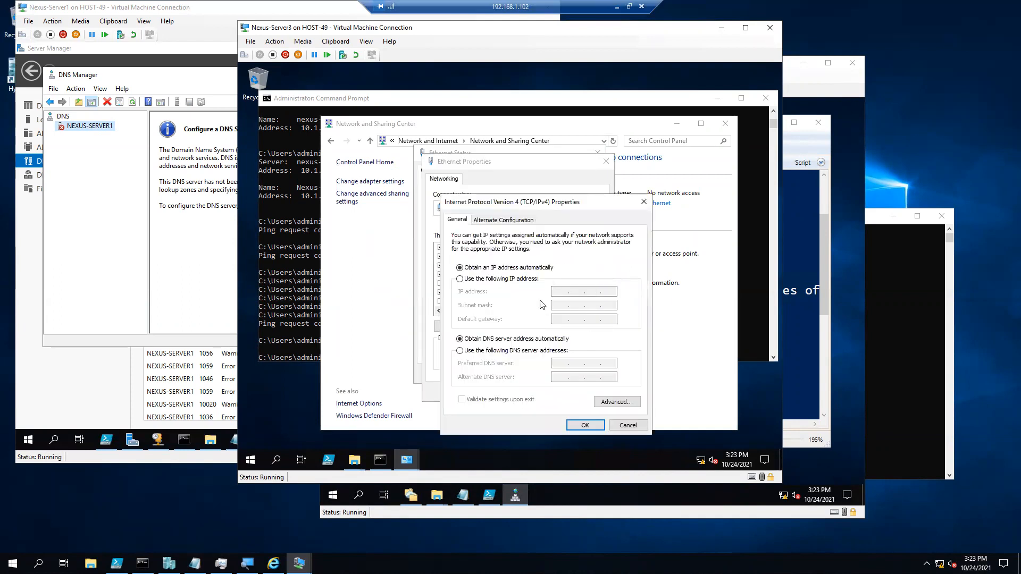
Assign Nexus-Server3's Ethernet adapter the static IP address 10.1.1.23 with manual DNS server addresses, including an alternate, and save the settings.
{"action": "left_click", "coordinate": [522, 280]}
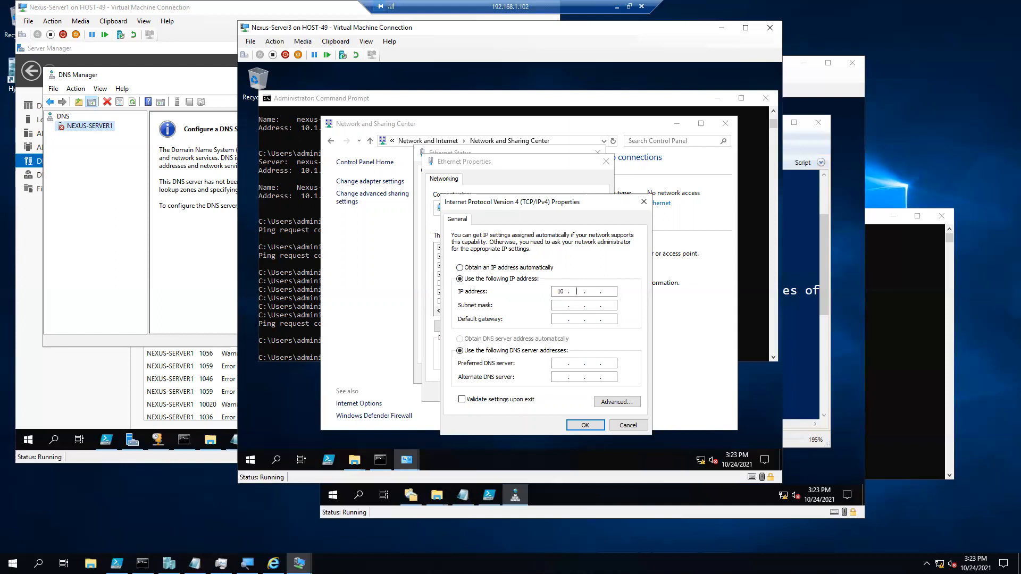
{"action": "type", "text": "23"}
{"action": "key", "text": "Tab"}
{"action": "key", "text": "Tab"}
{"action": "key", "text": "Tab"}
{"action": "left_click", "coordinate": [553, 377]}
{"action": "type", "text": "10 . 1"}
{"action": "left_click", "coordinate": [585, 425]}
{"action": "left_click", "coordinate": [559, 392]}
{"action": "left_click", "coordinate": [582, 375]}
Repeat ping nexus-server6.nexus.corp -t on Nexus-Server3 with its new static network settings.
{"action": "left_click", "coordinate": [309, 298]}
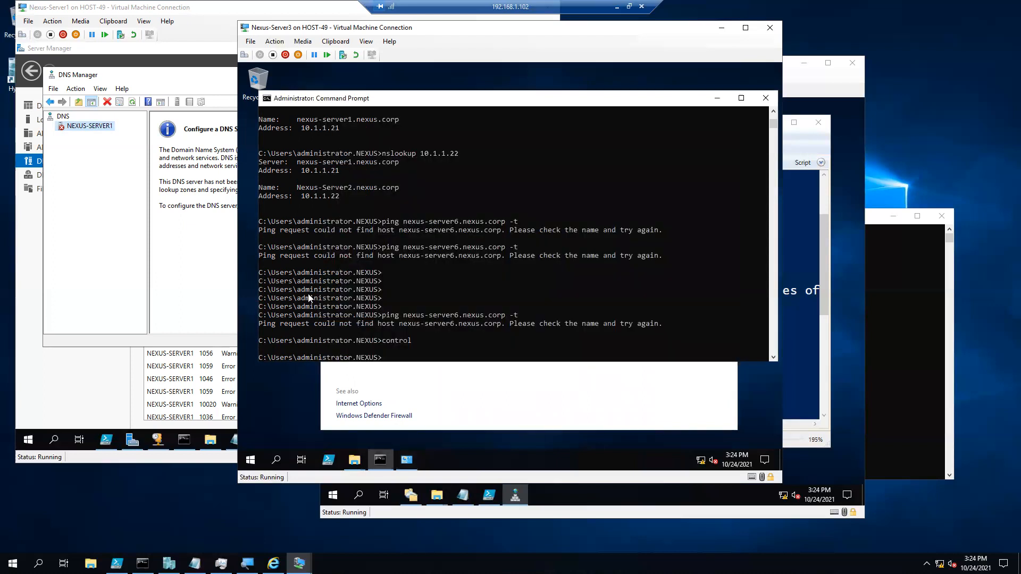
{"action": "key", "text": "Return"}
{"action": "key", "text": "Up"}
{"action": "key", "text": "Up"}
{"action": "key", "text": "Return"}
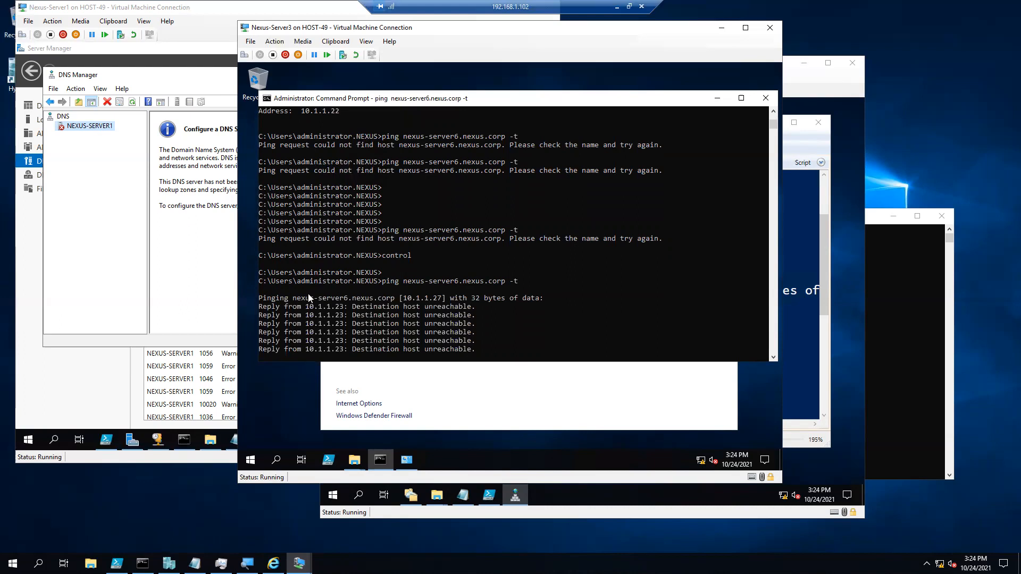
Start the DNS Server service on NEXUS-SERVER1 again and refresh its DNS Manager view.
{"action": "right_click", "coordinate": [78, 125]}
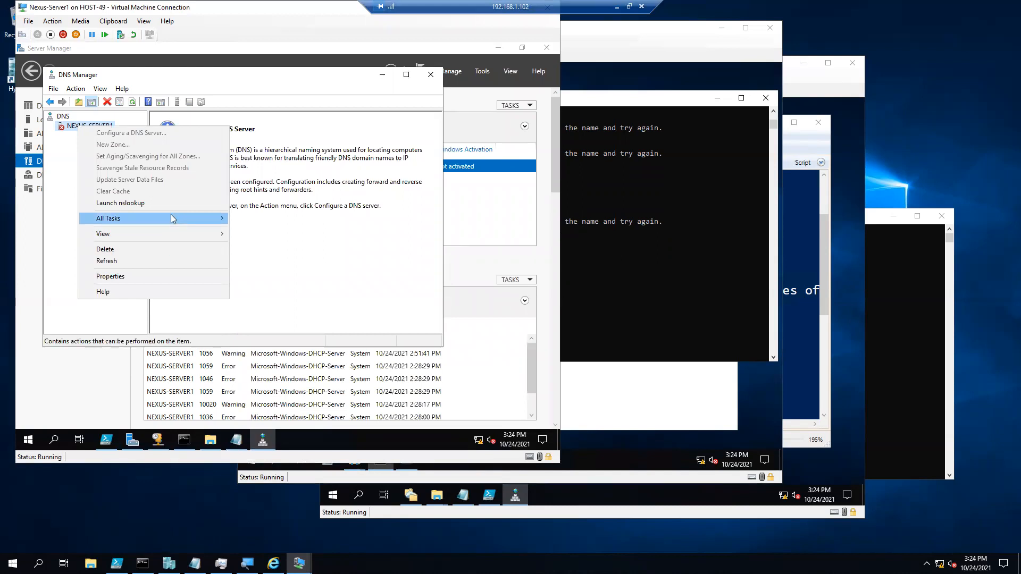
{"action": "mouse_move", "coordinate": [170, 218]}
{"action": "left_click", "coordinate": [256, 280]}
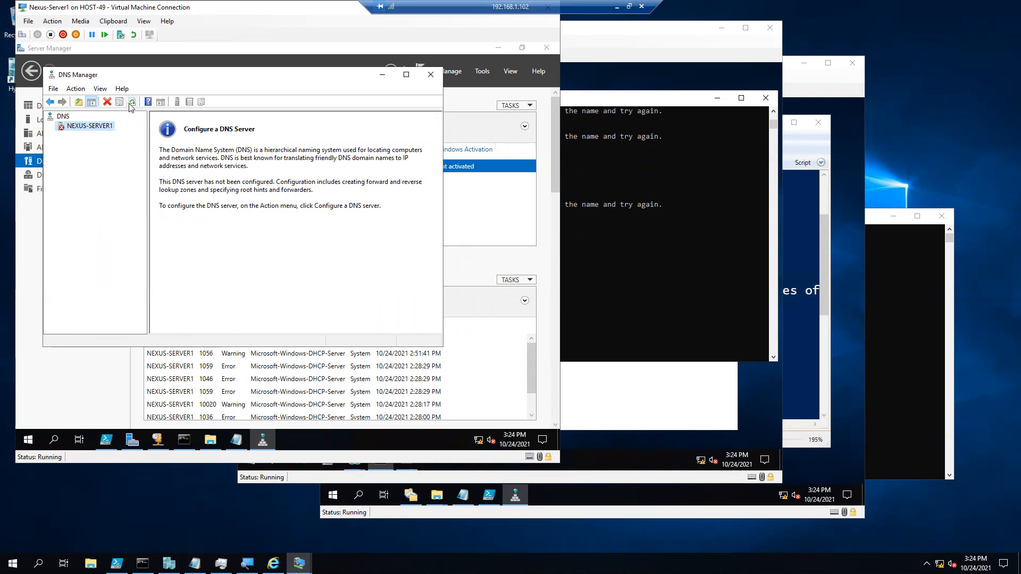
Minimize the Nexus-Server3 VM window, view the NEXUS-SERVER2 DNS server properties and cancel the dialog.
{"action": "left_click", "coordinate": [616, 37]}
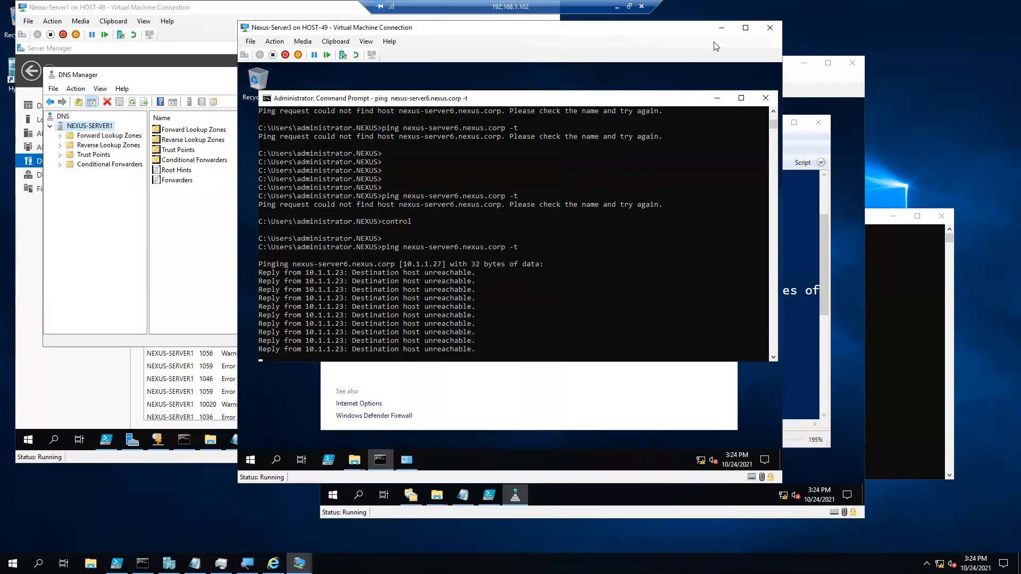
{"action": "left_click", "coordinate": [722, 28]}
{"action": "left_click_drag", "start_coordinate": [721, 63], "coordinate": [753, 53]}
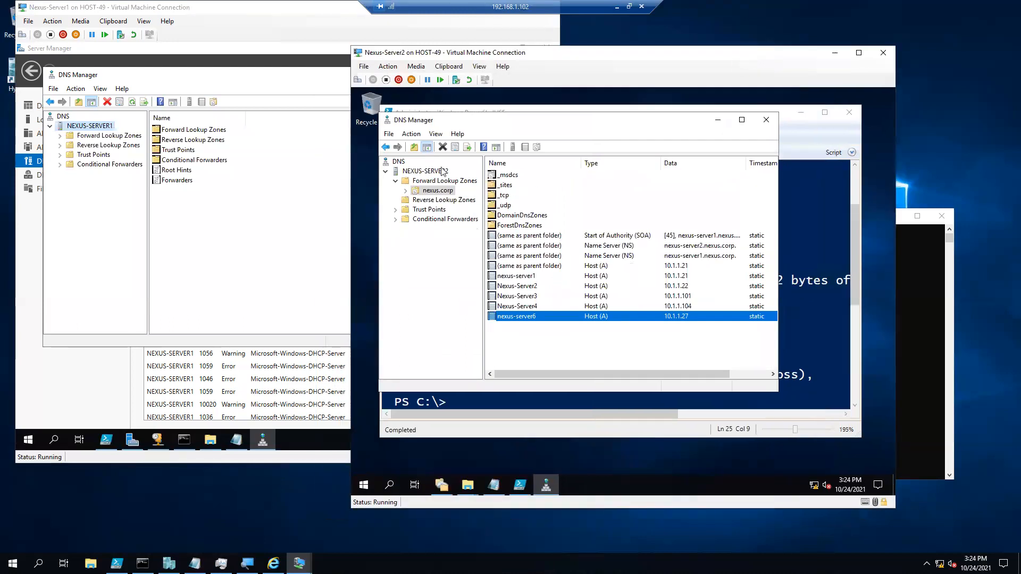
{"action": "left_click", "coordinate": [434, 182]}
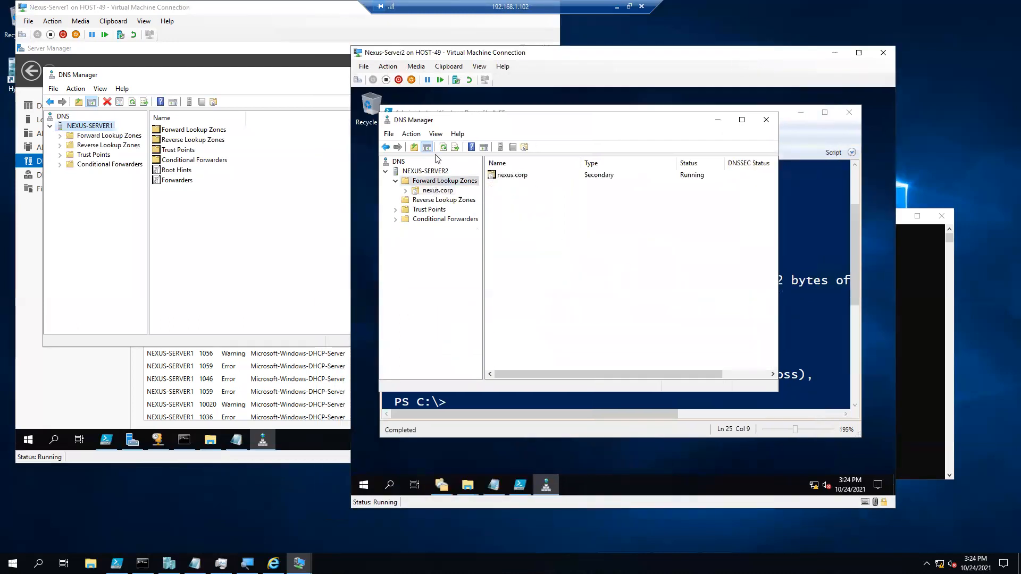
{"action": "right_click", "coordinate": [437, 171]}
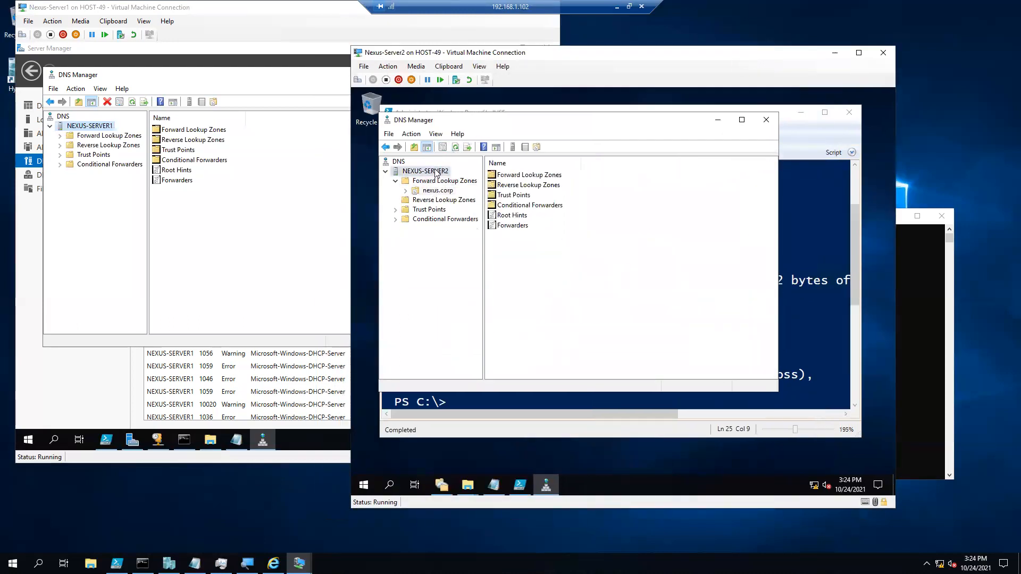
{"action": "left_click", "coordinate": [490, 331]}
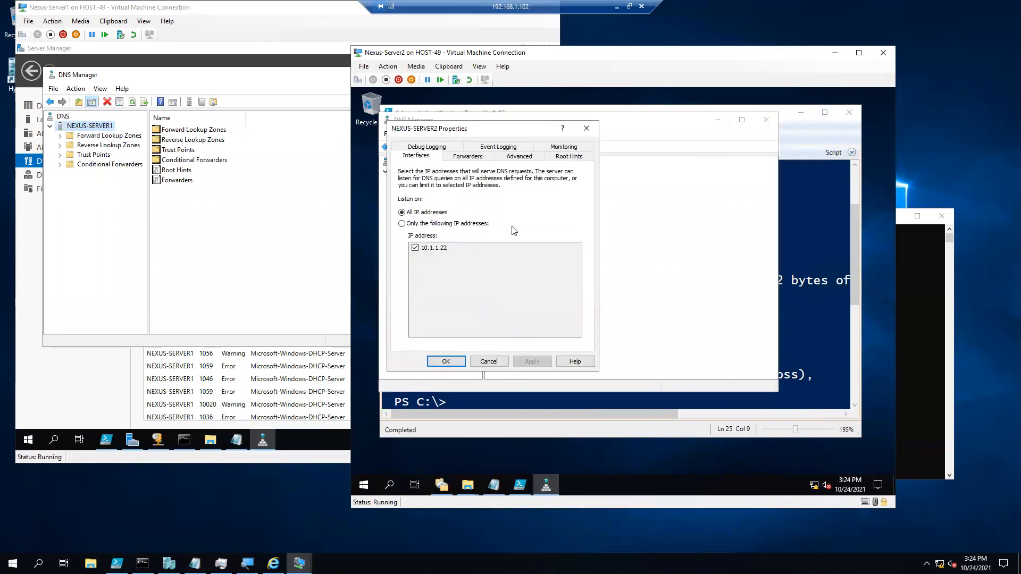
{"action": "left_click", "coordinate": [486, 360]}
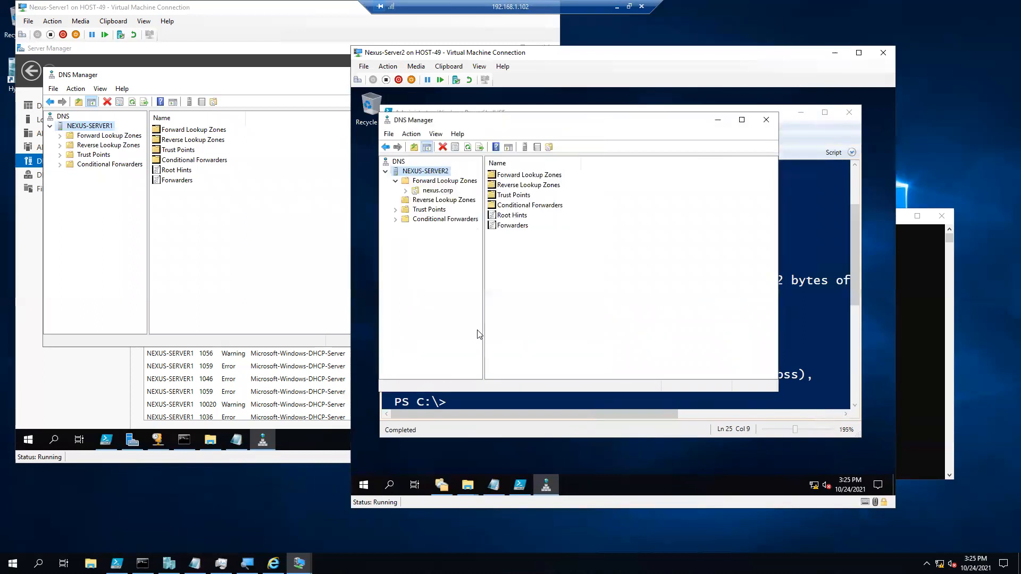
Refresh the NEXUS-SERVER2 DNS Manager view and reposition its window within the VM.
{"action": "right_click", "coordinate": [442, 171]}
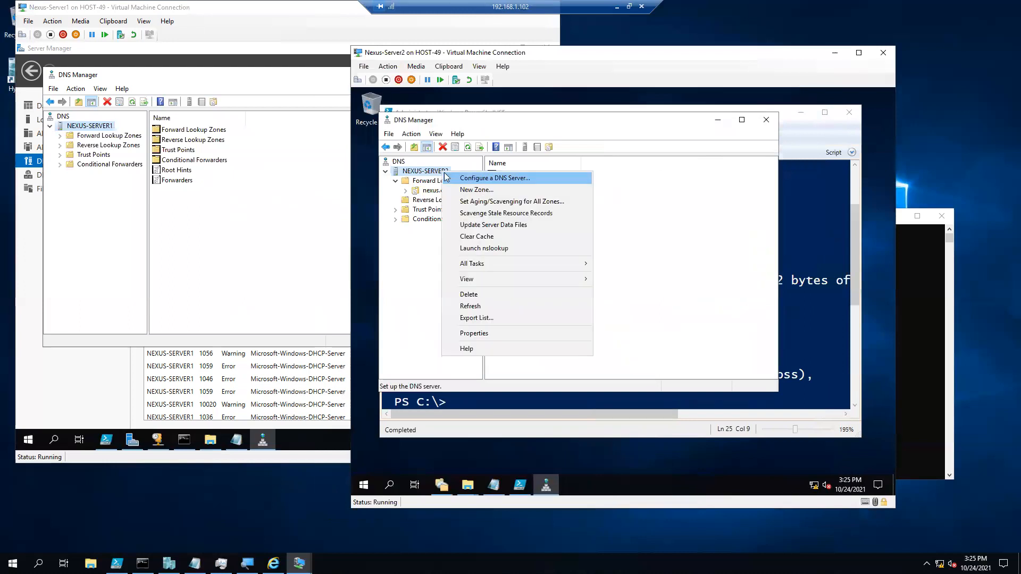
{"action": "left_click", "coordinate": [467, 147]}
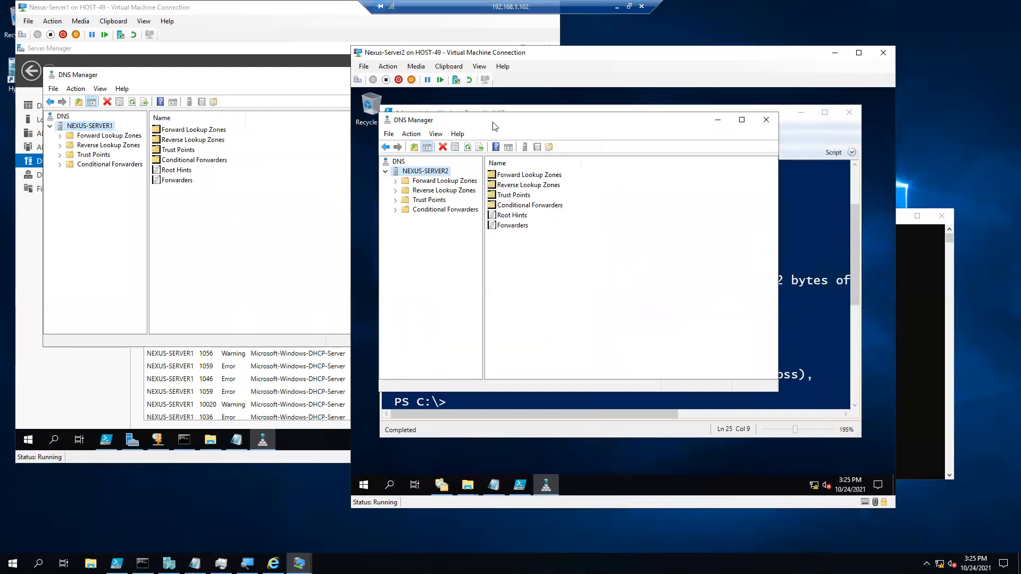
{"action": "left_click_drag", "start_coordinate": [502, 122], "coordinate": [520, 109]}
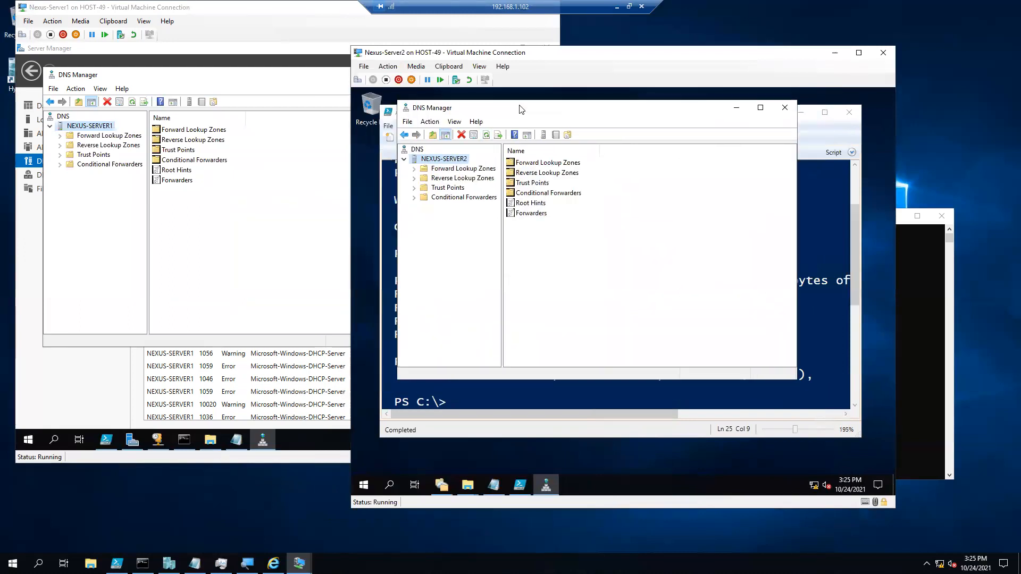
{"action": "left_click_drag", "start_coordinate": [520, 109], "coordinate": [500, 107]}
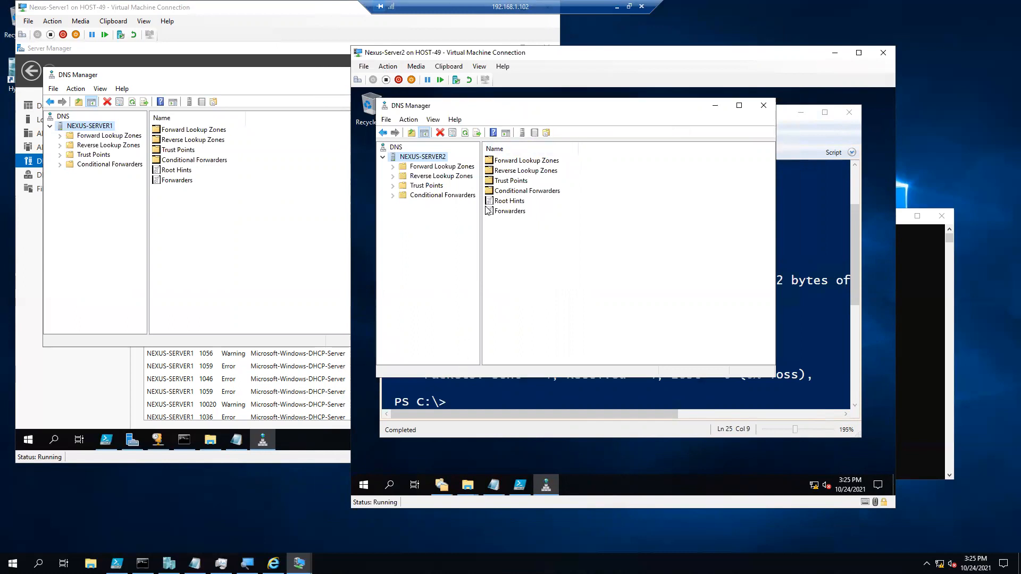
Run a simple query test and a recursive query test from NEXUS-SERVER2's DNS monitoring properties.
{"action": "right_click", "coordinate": [440, 159]}
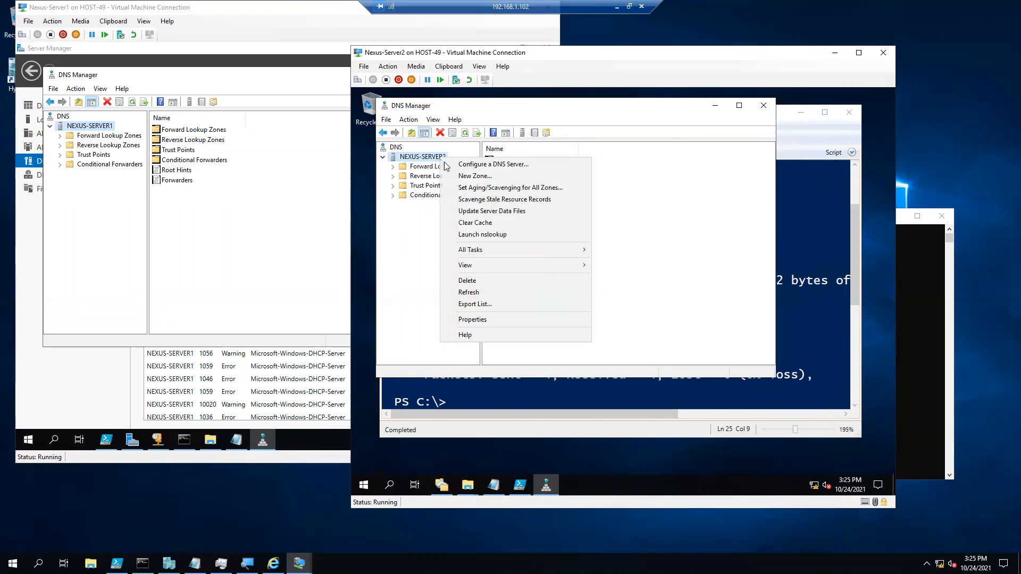
{"action": "left_click", "coordinate": [465, 320]}
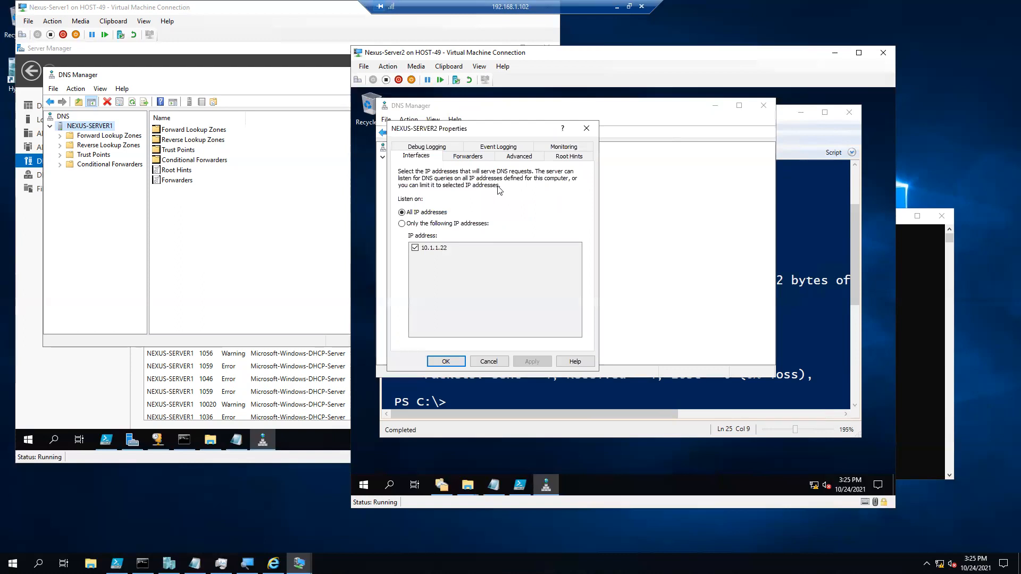
{"action": "left_click", "coordinate": [561, 148]}
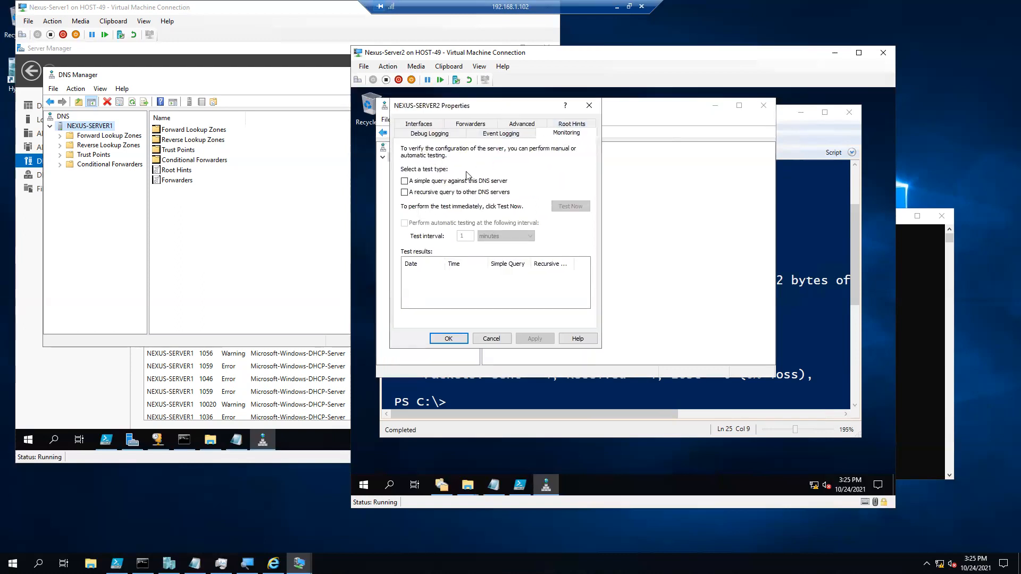
{"action": "left_click", "coordinate": [453, 181]}
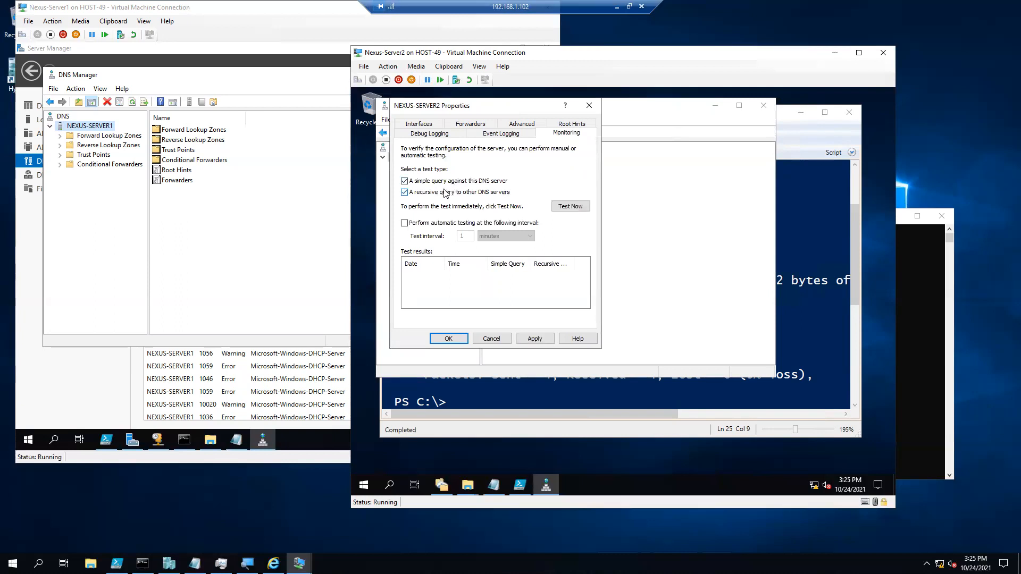
{"action": "left_click", "coordinate": [568, 208]}
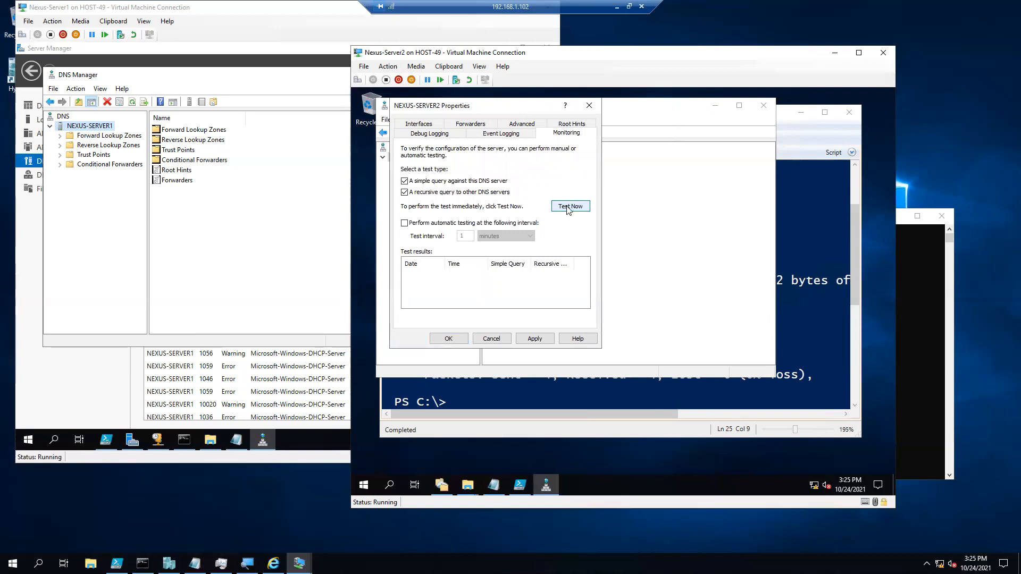
Enable automatic testing on NEXUS-SERVER2 at a 1-minute interval and save the DNS server properties.
{"action": "left_click", "coordinate": [427, 223]}
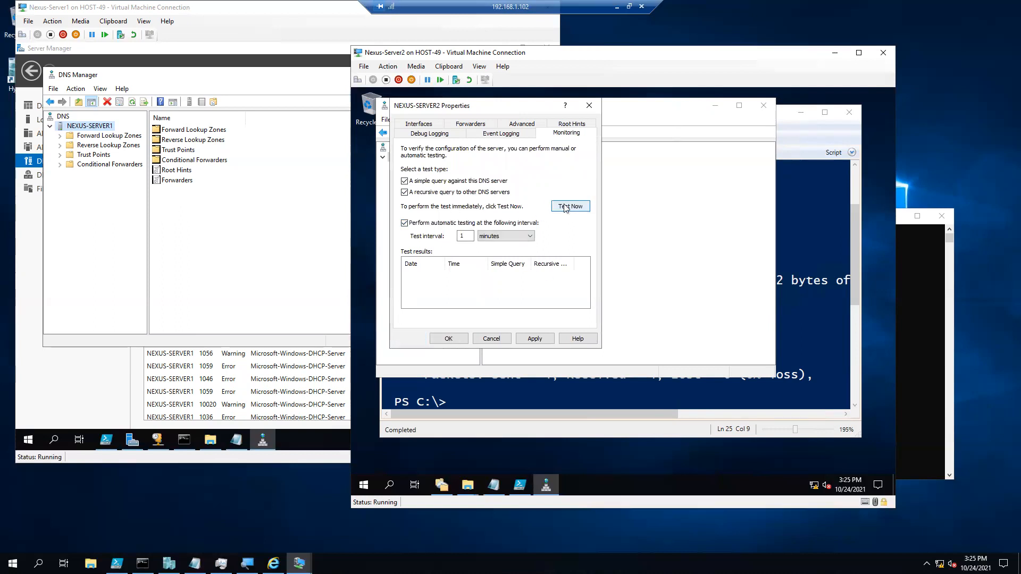
{"action": "left_click", "coordinate": [538, 337]}
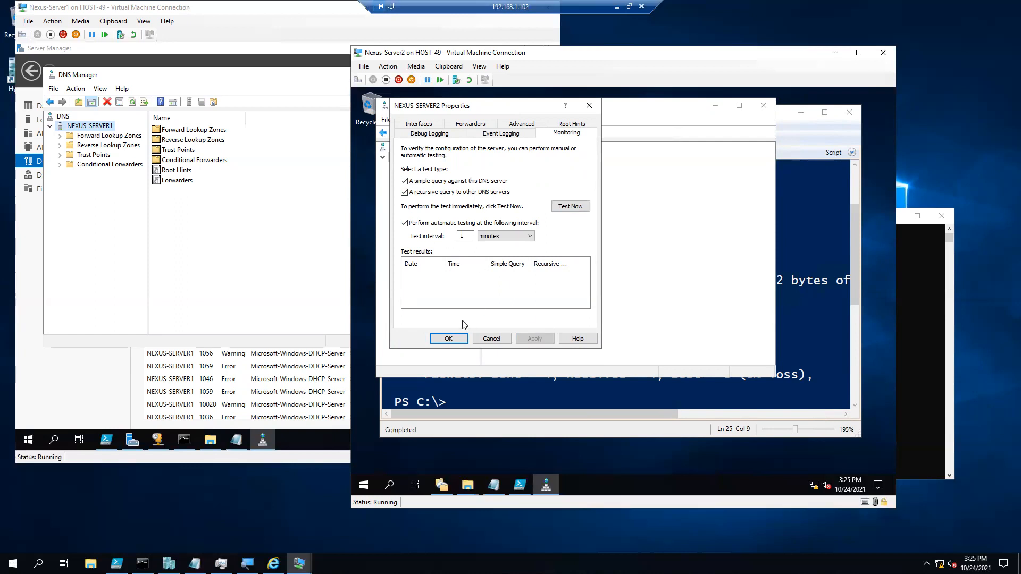
{"action": "left_click", "coordinate": [450, 338]}
Reopen NEXUS-SERVER2's DNS properties and examine the simple and recursive query test results.
{"action": "right_click", "coordinate": [439, 161]}
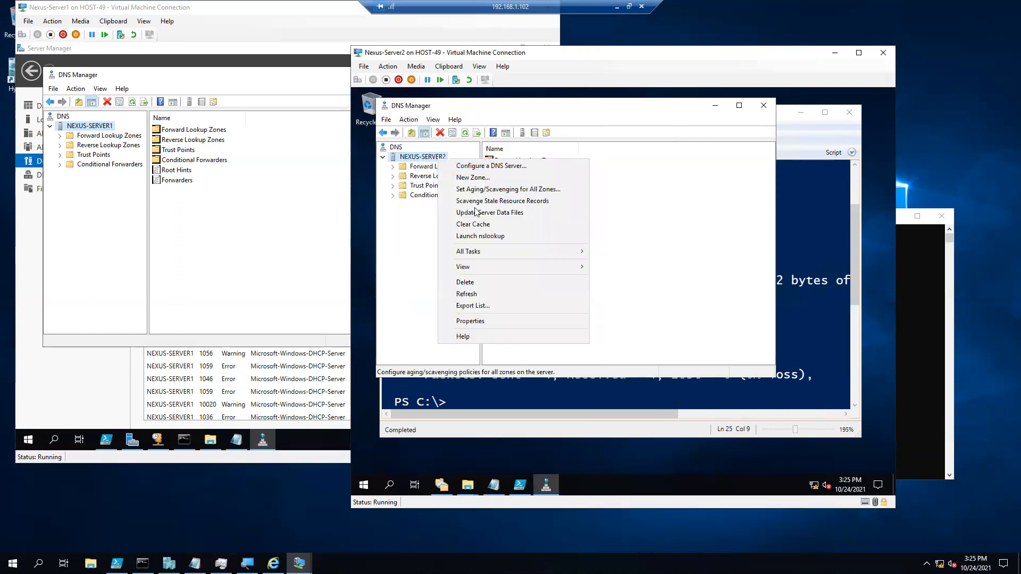
{"action": "left_click", "coordinate": [482, 324]}
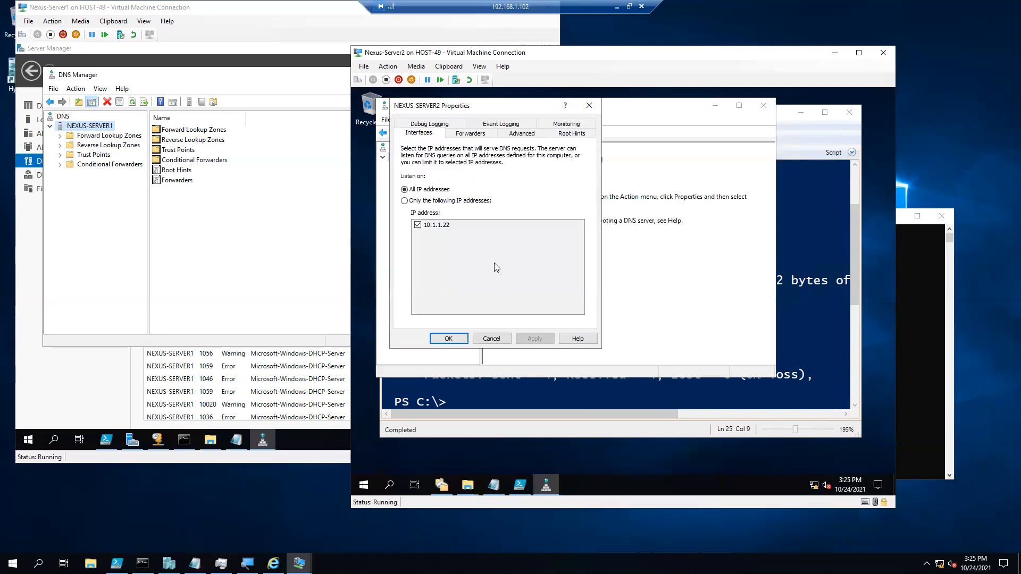
{"action": "left_click", "coordinate": [556, 124]}
{"action": "left_click", "coordinate": [440, 277]}
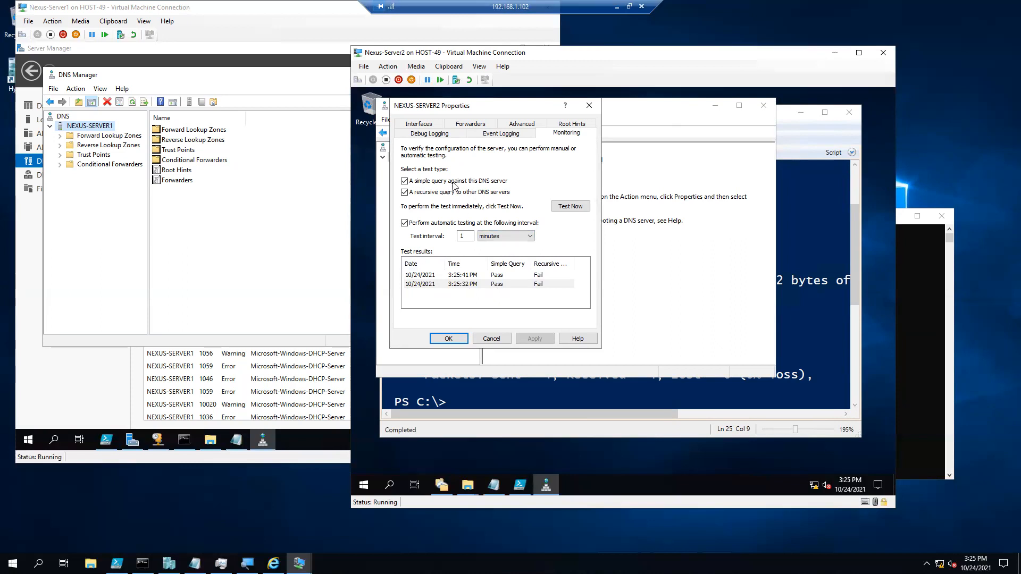
View NEXUS-SERVER2's event logging settings, then turn on debug packet logging with its default options and apply it.
{"action": "left_click", "coordinate": [513, 134]}
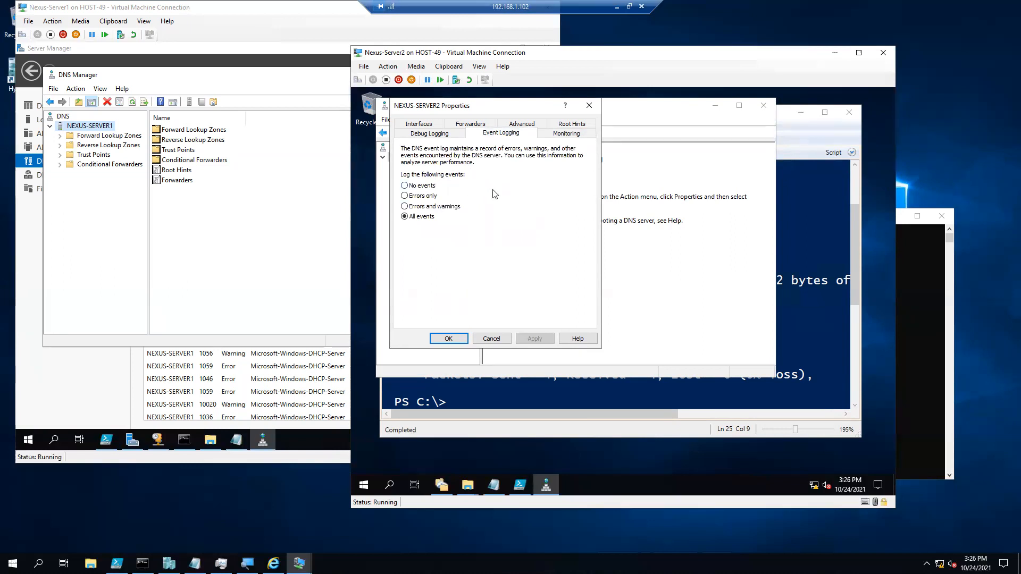
{"action": "left_click", "coordinate": [433, 136]}
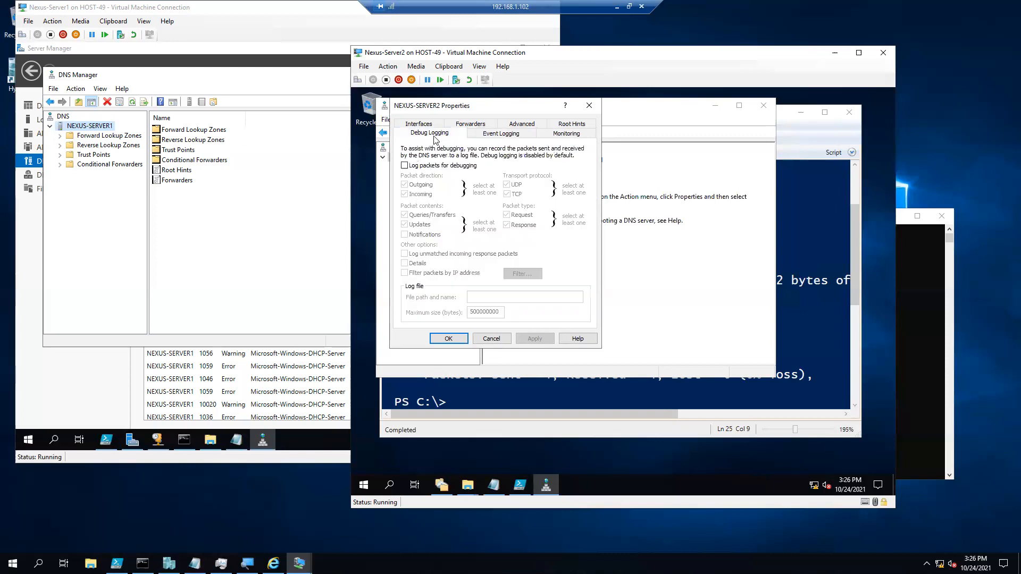
{"action": "left_click", "coordinate": [433, 166]}
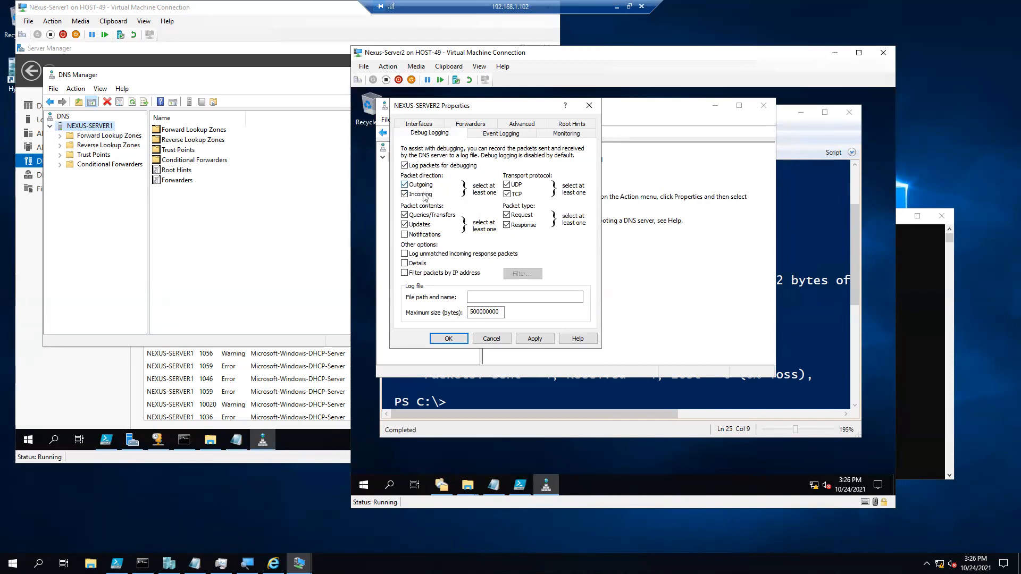
{"action": "left_click", "coordinate": [534, 338]}
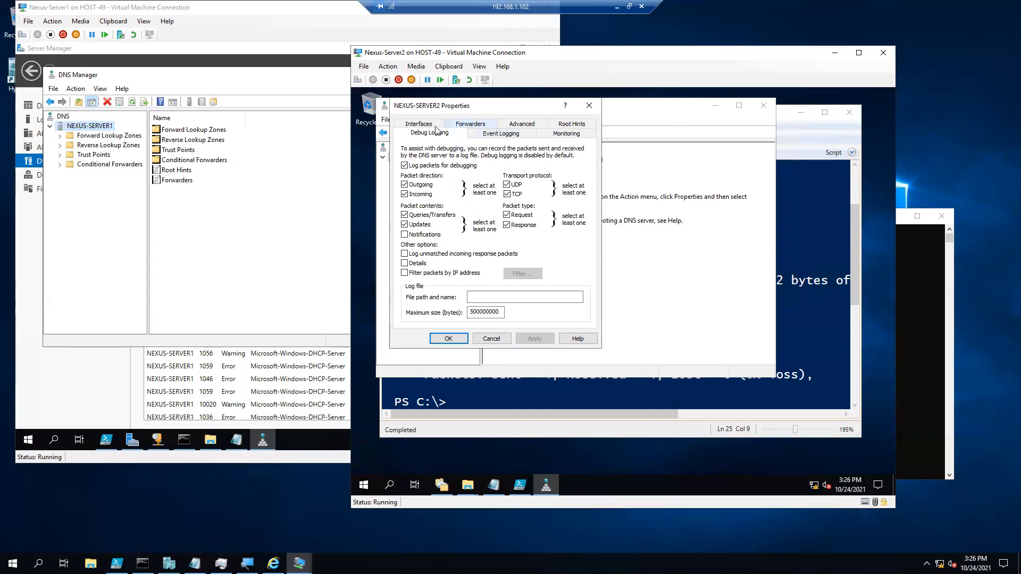
Review the root name servers listed in NEXUS-SERVER2's root hints.
{"action": "left_click", "coordinate": [565, 125]}
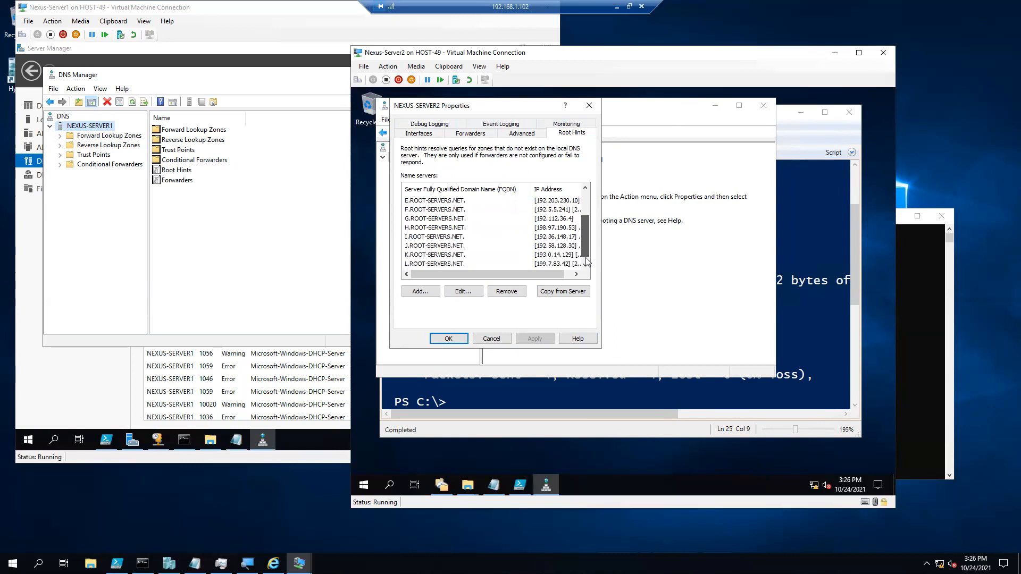
{"action": "left_click", "coordinate": [456, 219]}
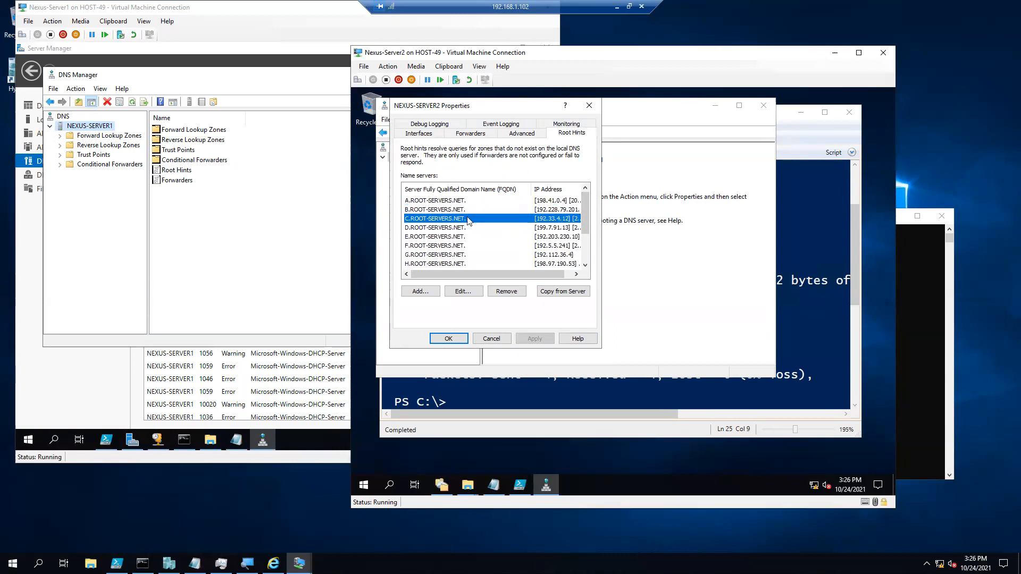
{"action": "scroll", "coordinate": [437, 221], "scroll_direction": "down", "scroll_amount": 2}
Try to copy the root hints from server 8.8.8.8 and cancel the search.
{"action": "left_click", "coordinate": [559, 292]}
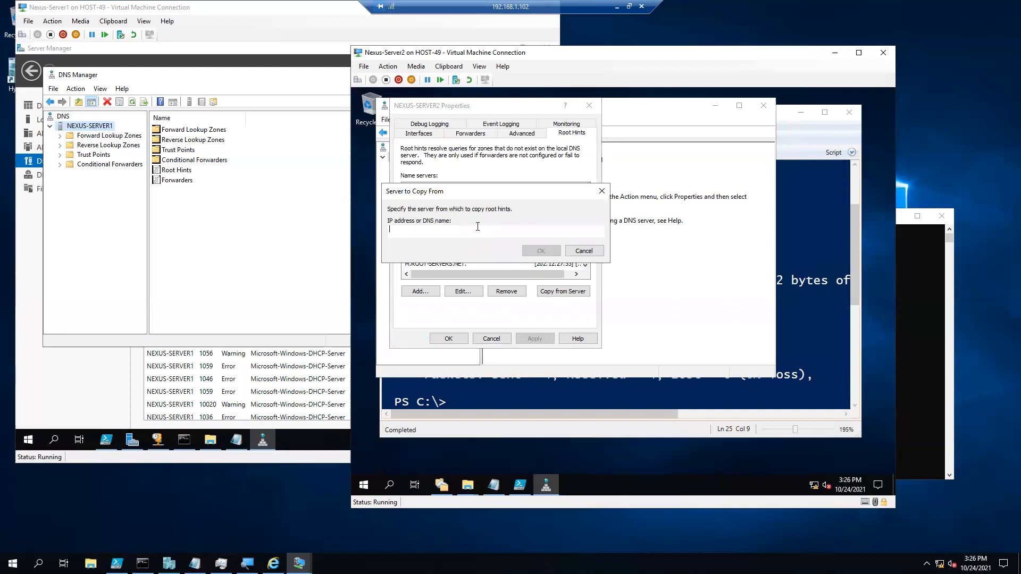
{"action": "type", "text": "8.8.8.8"}
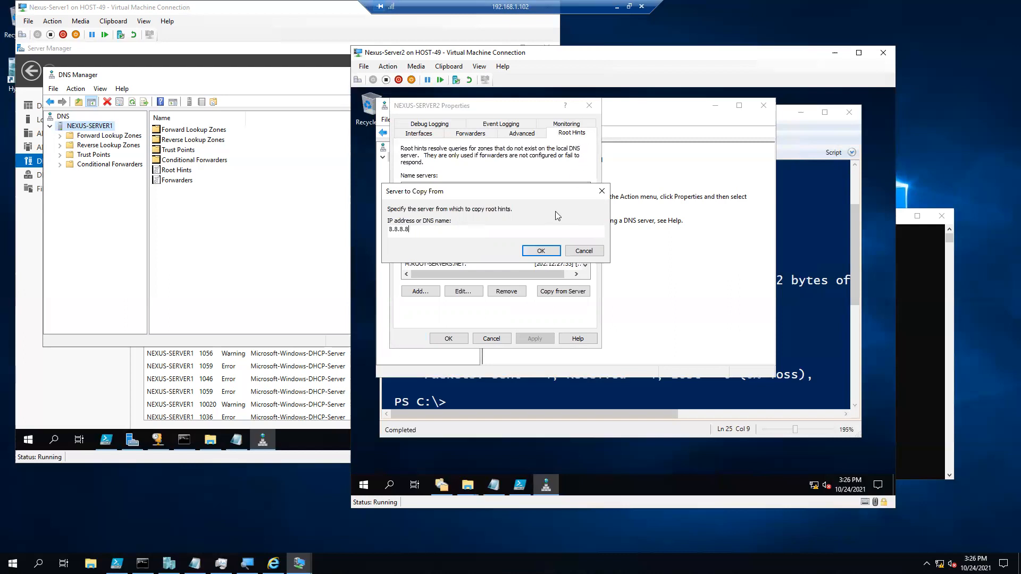
{"action": "left_click", "coordinate": [548, 251]}
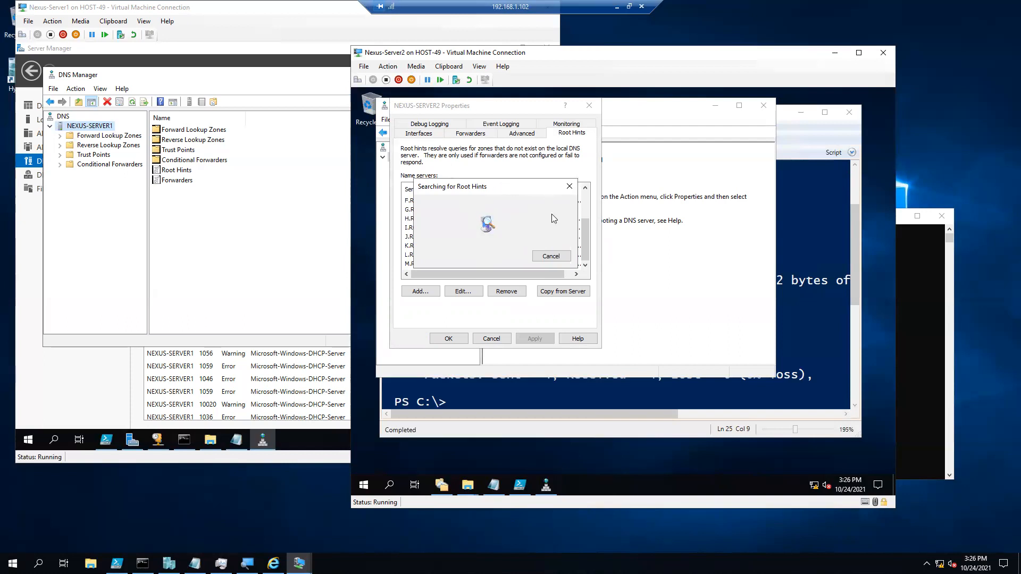
{"action": "left_click", "coordinate": [560, 257]}
{"action": "left_click", "coordinate": [591, 250]}
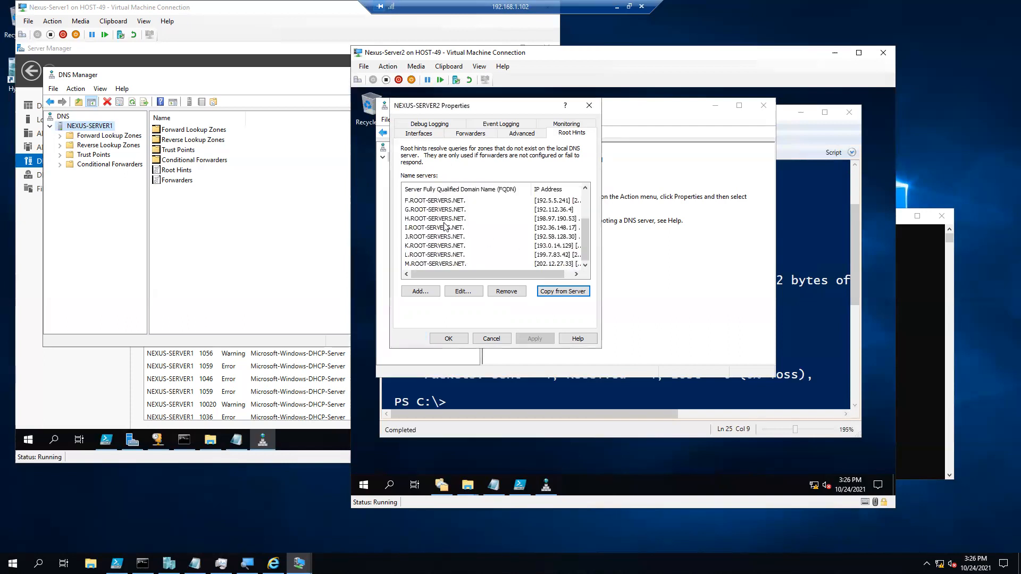
Examine the names and IP addresses of the root hint entries from H.ROOT-SERVERS.NET to L.ROOT-SERVERS.NET.
{"action": "left_click", "coordinate": [446, 220]}
{"action": "left_click_drag", "start_coordinate": [458, 274], "coordinate": [548, 275]}
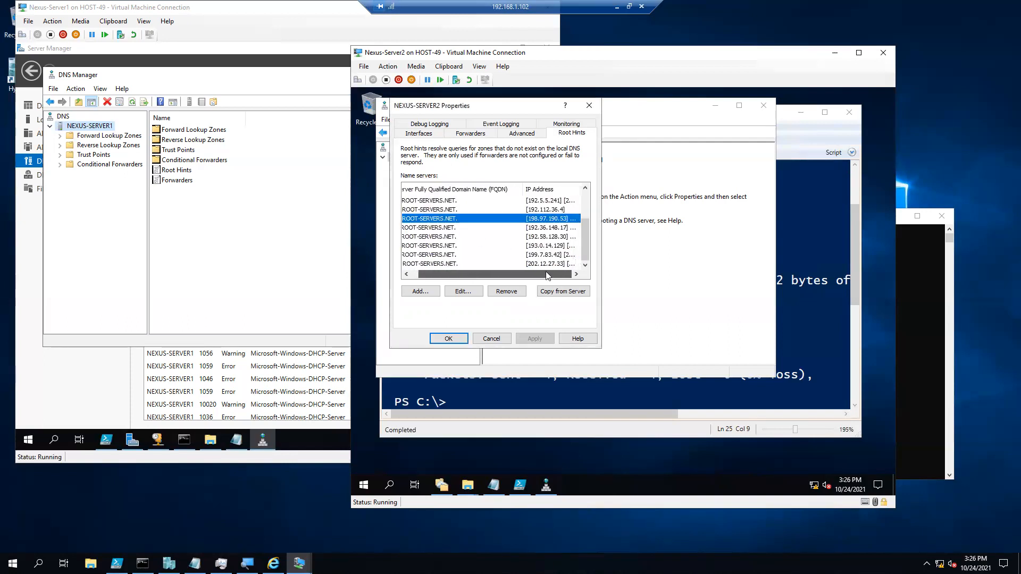
{"action": "left_click_drag", "start_coordinate": [464, 273], "coordinate": [404, 274]}
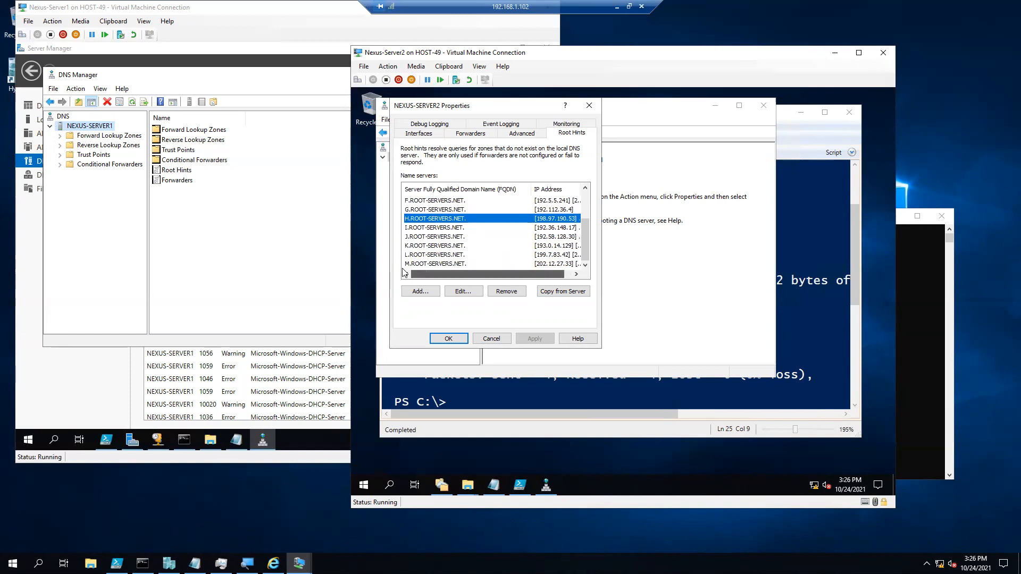
{"action": "left_click", "coordinate": [412, 227]}
{"action": "left_click", "coordinate": [417, 237]}
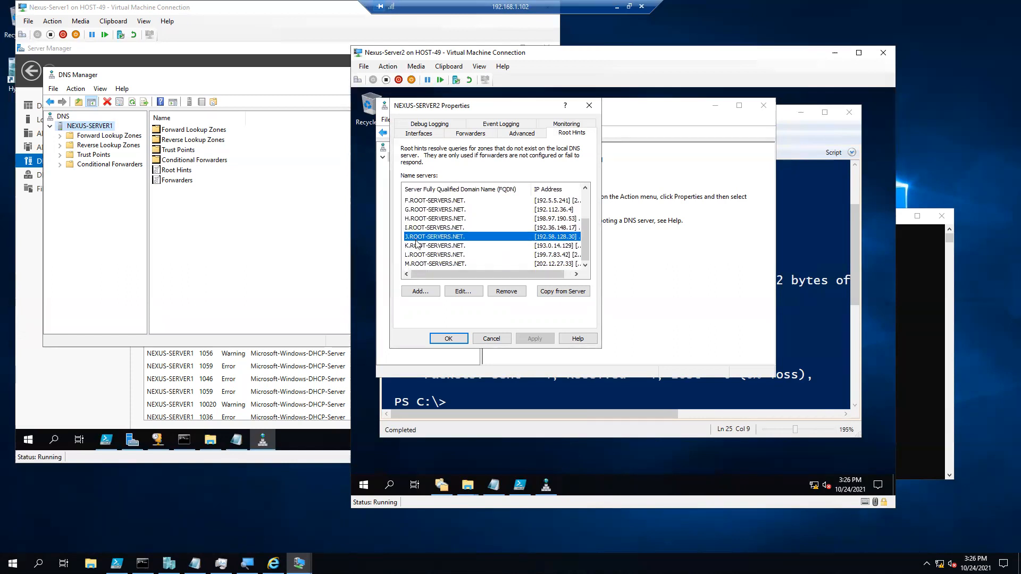
{"action": "left_click", "coordinate": [418, 245]}
{"action": "left_click", "coordinate": [419, 255]}
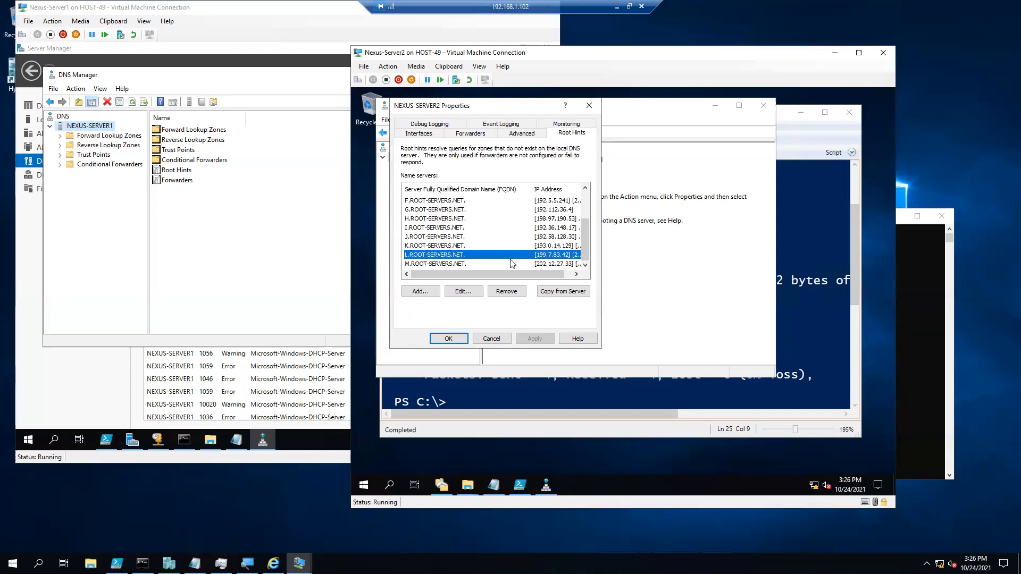
Ping chrisserver.com from PowerShell ISE on Nexus-Server2 to test external name resolution.
{"action": "left_click", "coordinate": [818, 294]}
{"action": "type", "text": "p"}
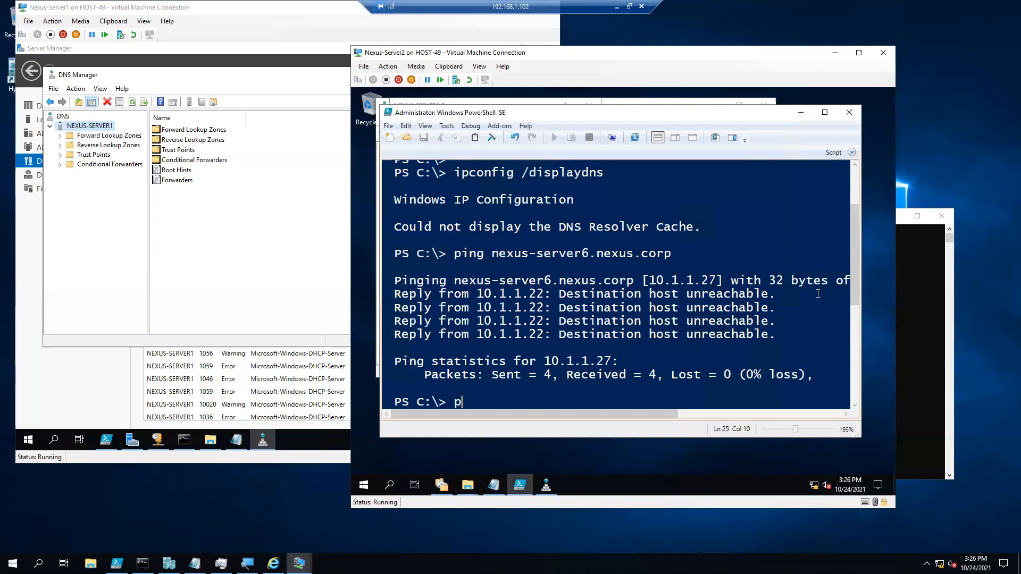
{"action": "type", "text": "ing chrisserver.com"}
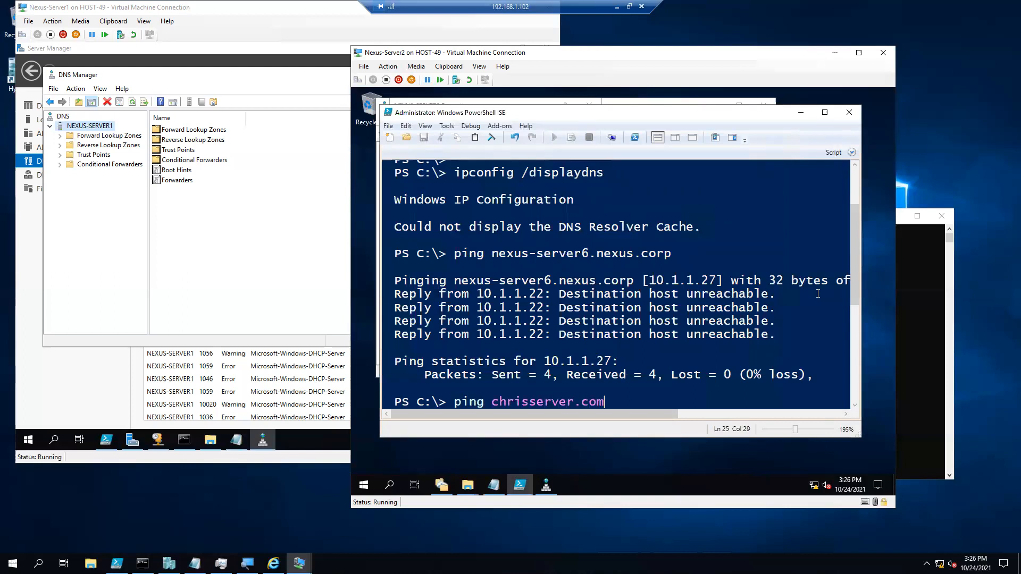
{"action": "key", "text": "Return"}
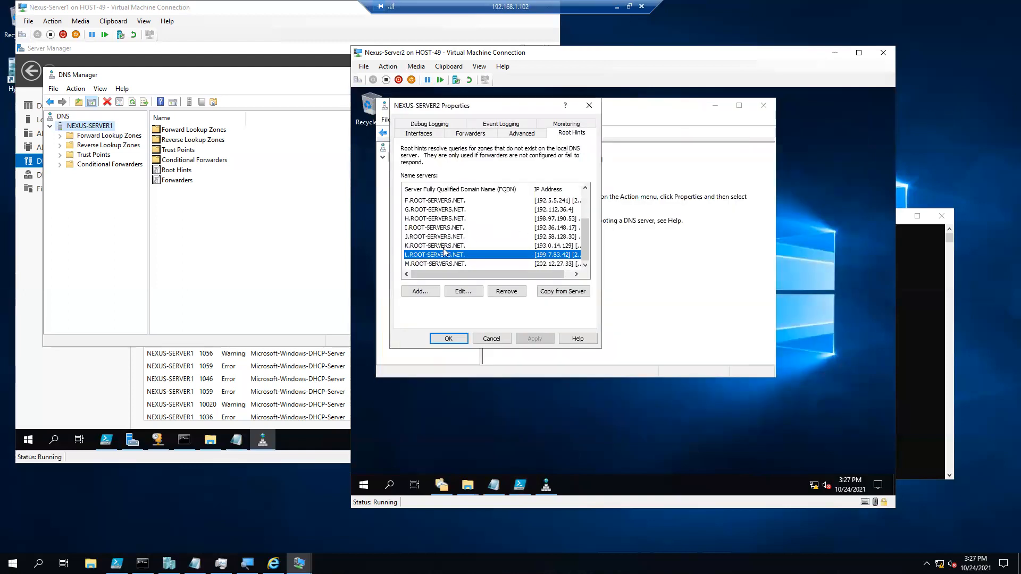
Retry copying NEXUS-SERVER2's root hints from server 8.8.8.8 and bring PowerShell ISE forward to check the ping output.
{"action": "left_click", "coordinate": [556, 292]}
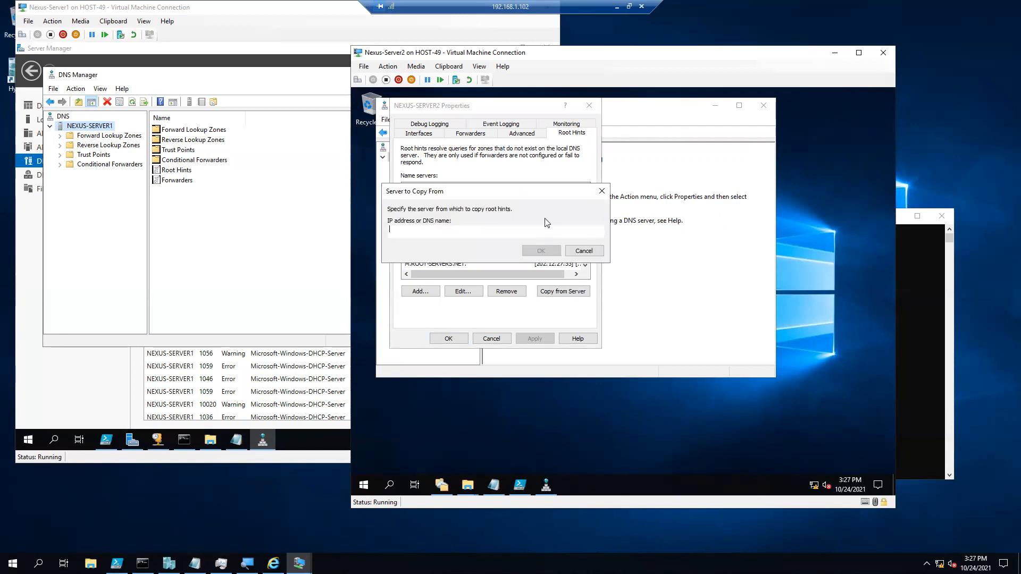
{"action": "type", "text": "8.8.8.8"}
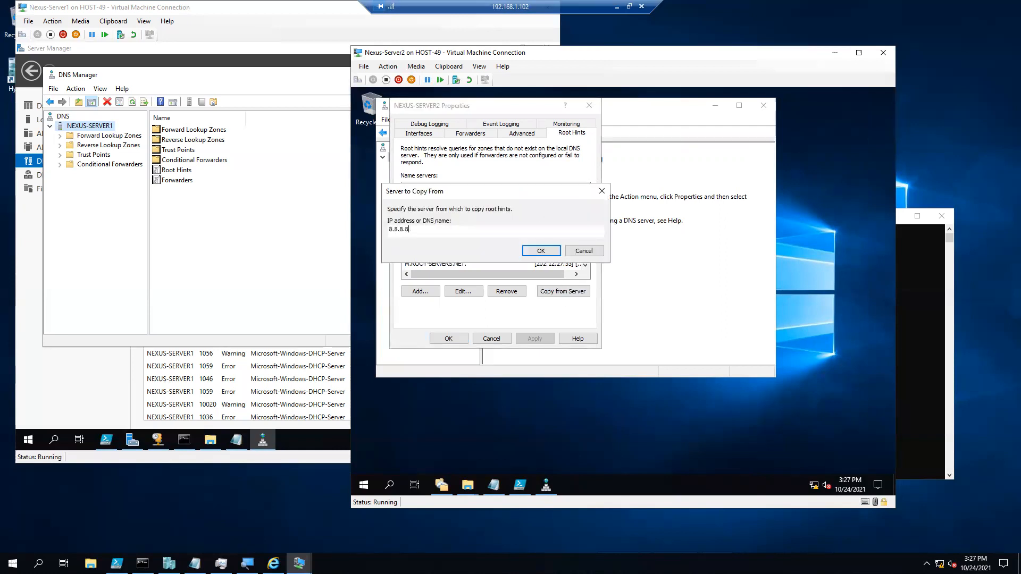
{"action": "left_click", "coordinate": [543, 251]}
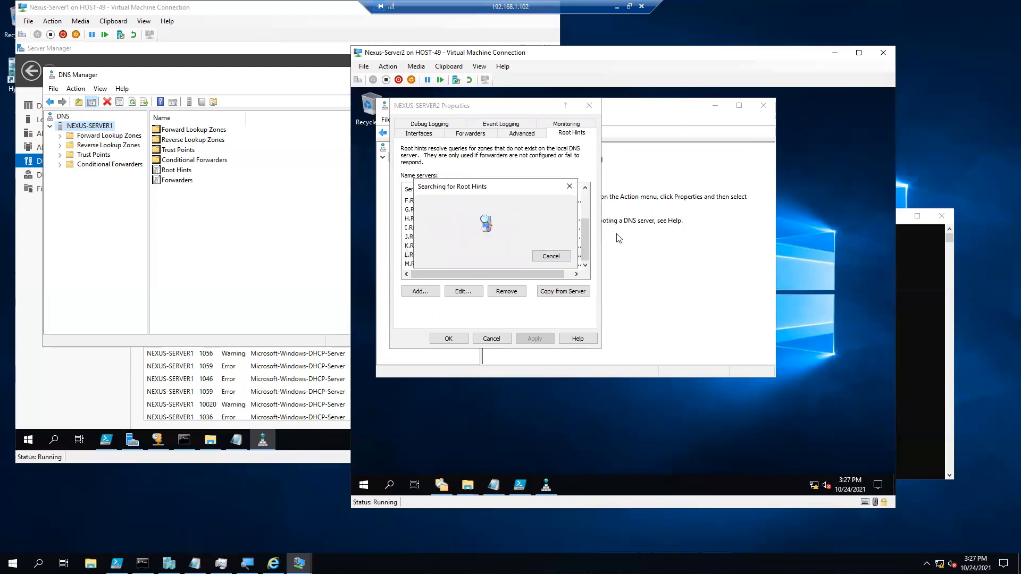
{"action": "mouse_move", "coordinate": [519, 485]}
{"action": "left_click", "coordinate": [520, 396]}
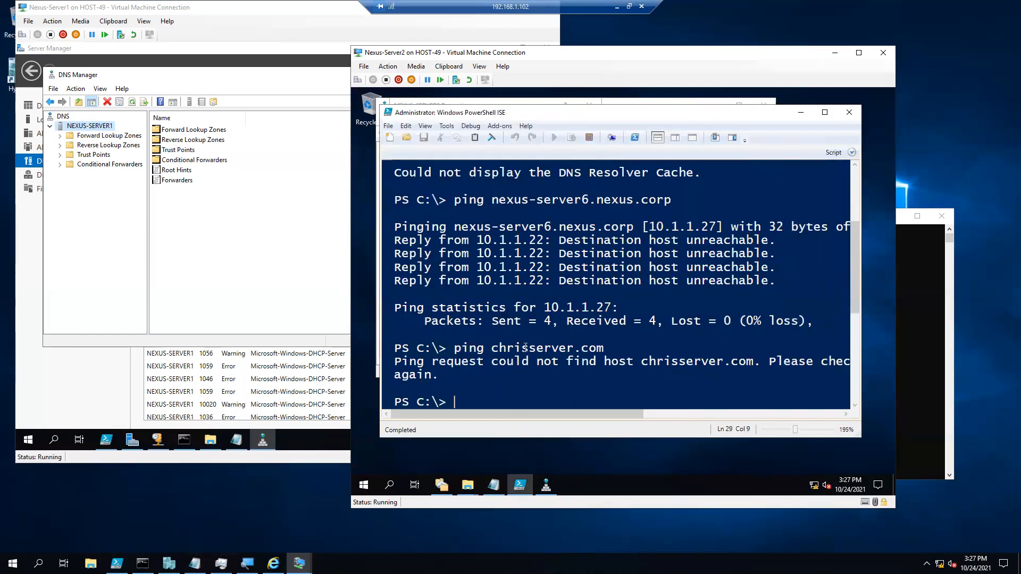
Highlight the chrisserver.com ping in PowerShell ISE, minimize that window and cancel copying root hints from another server.
{"action": "left_click_drag", "start_coordinate": [503, 348], "coordinate": [595, 352]}
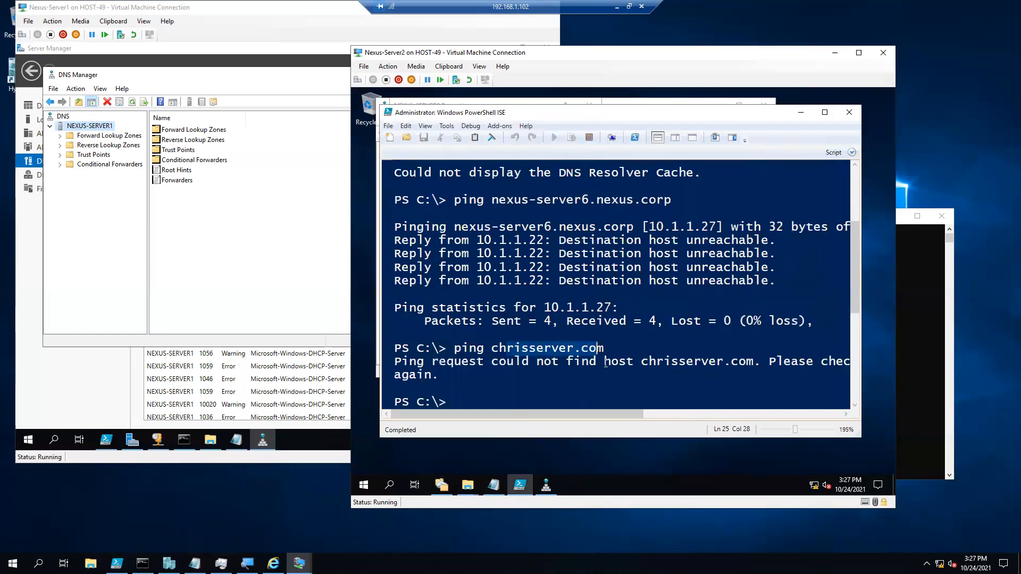
{"action": "left_click", "coordinate": [800, 112]}
{"action": "left_click", "coordinate": [551, 255]}
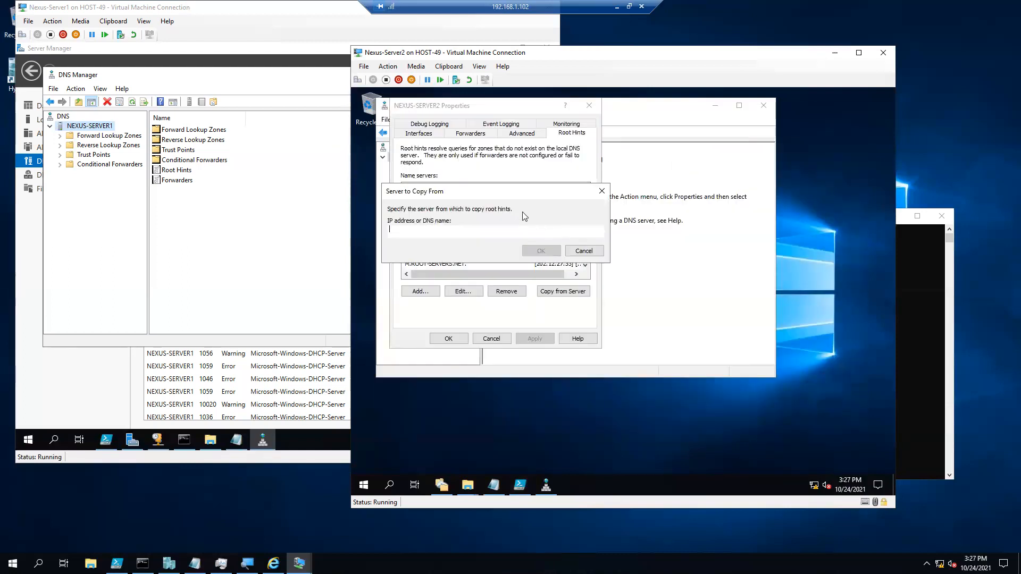
{"action": "left_click", "coordinate": [583, 249]}
Add 10.1.1.21 as a forwarding server in NEXUS-SERVER2's DNS properties and save the change.
{"action": "left_click", "coordinate": [529, 135]}
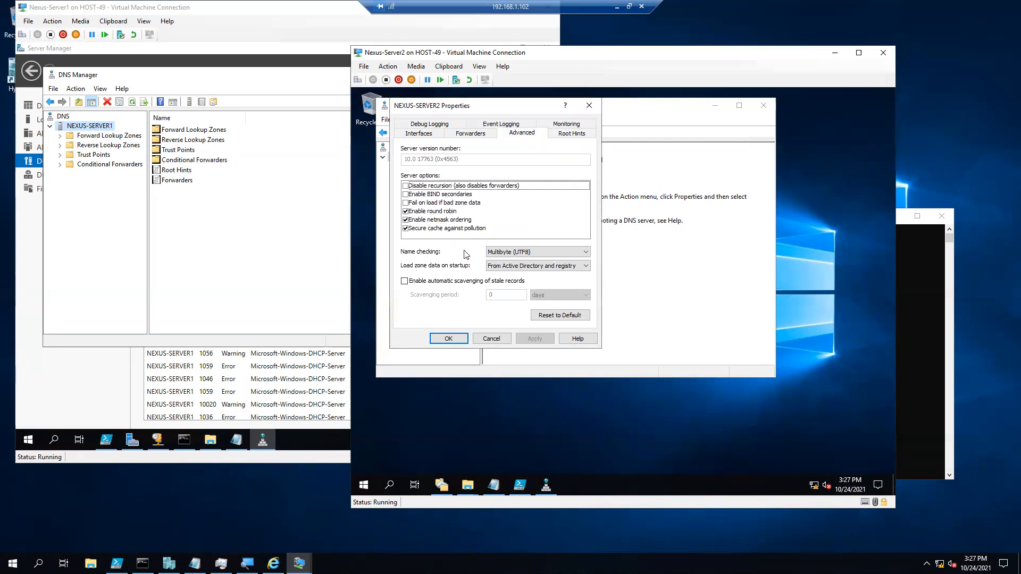
{"action": "left_click", "coordinate": [470, 134]}
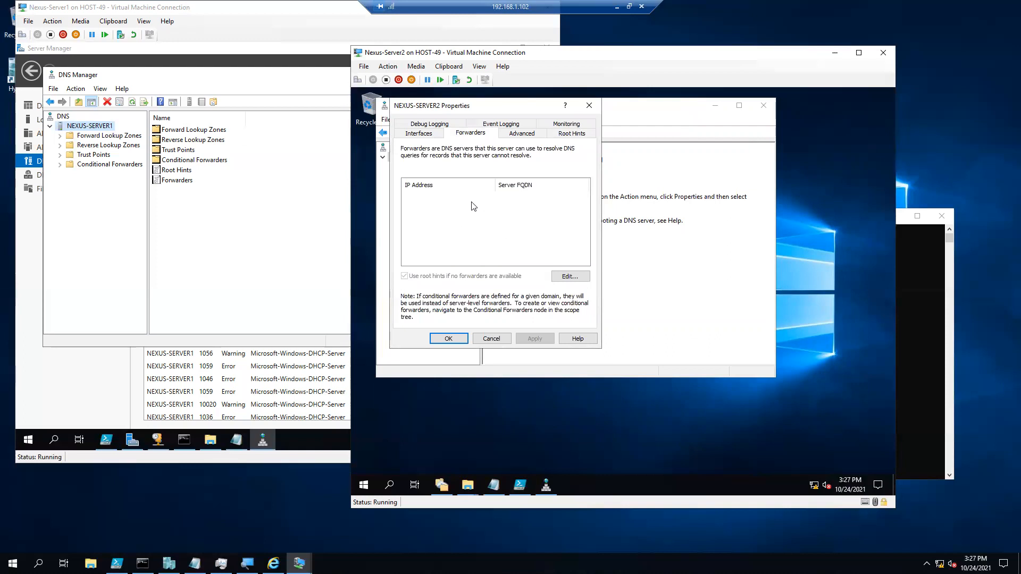
{"action": "left_click", "coordinate": [567, 275]}
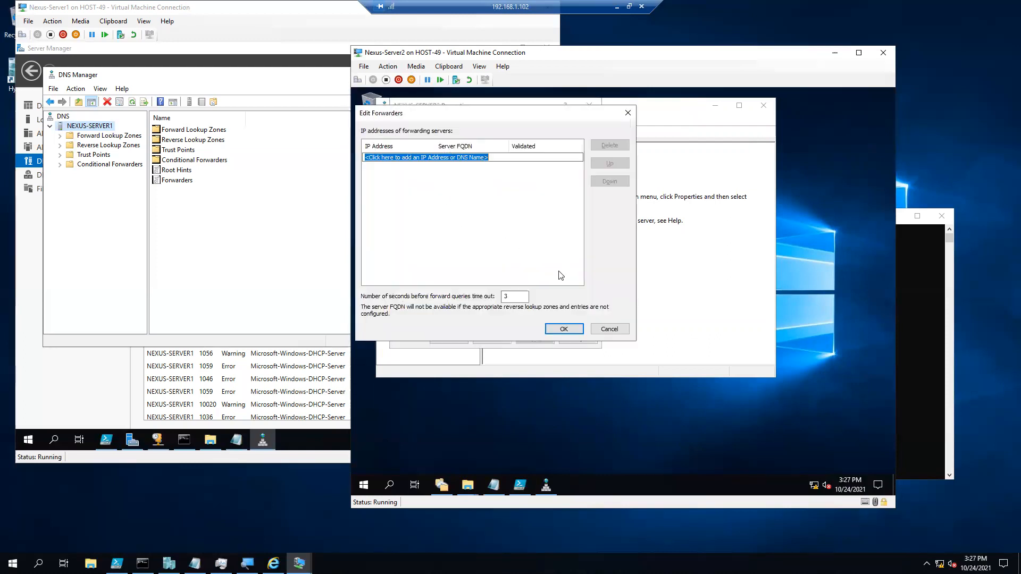
{"action": "type", "text": "10.1.1.21"}
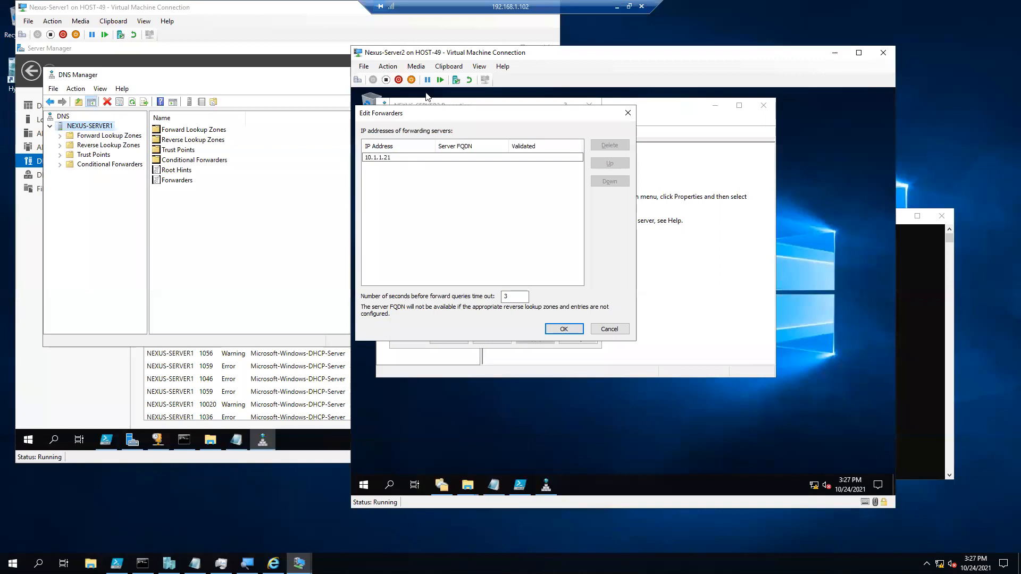
{"action": "left_click", "coordinate": [562, 333]}
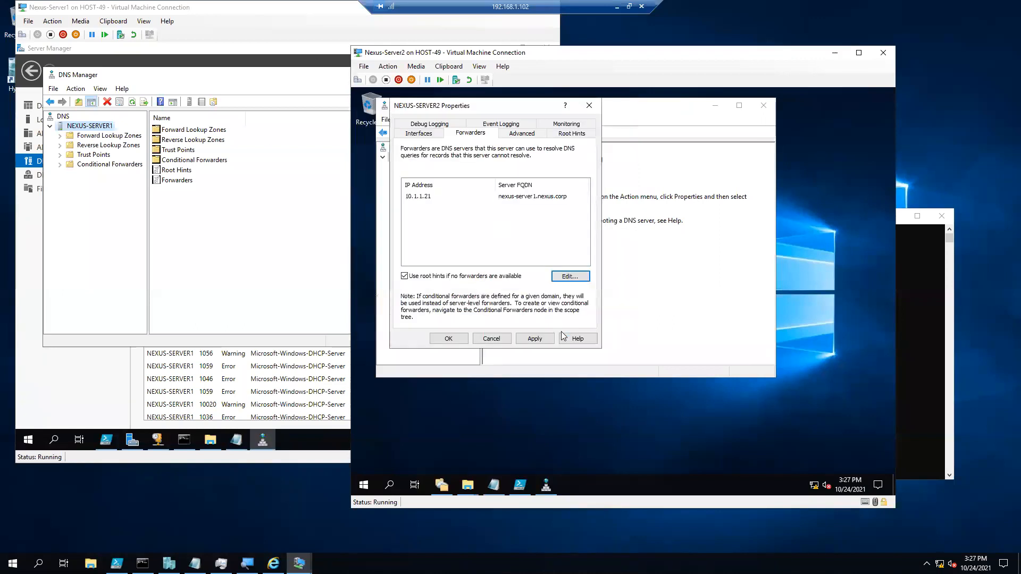
{"action": "left_click", "coordinate": [446, 339]}
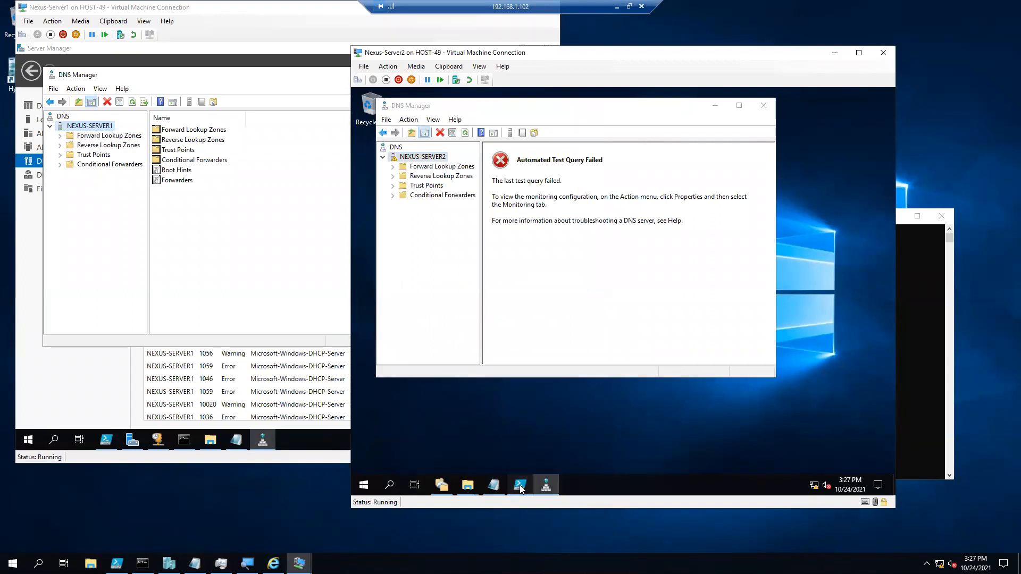
Repeat the ping to chrisserver.com from PowerShell ISE on Nexus-Server2 to test name resolution through the forwarder.
{"action": "left_click", "coordinate": [519, 485]}
{"action": "key", "text": "Return"}
{"action": "key", "text": "Up"}
{"action": "key", "text": "Return"}
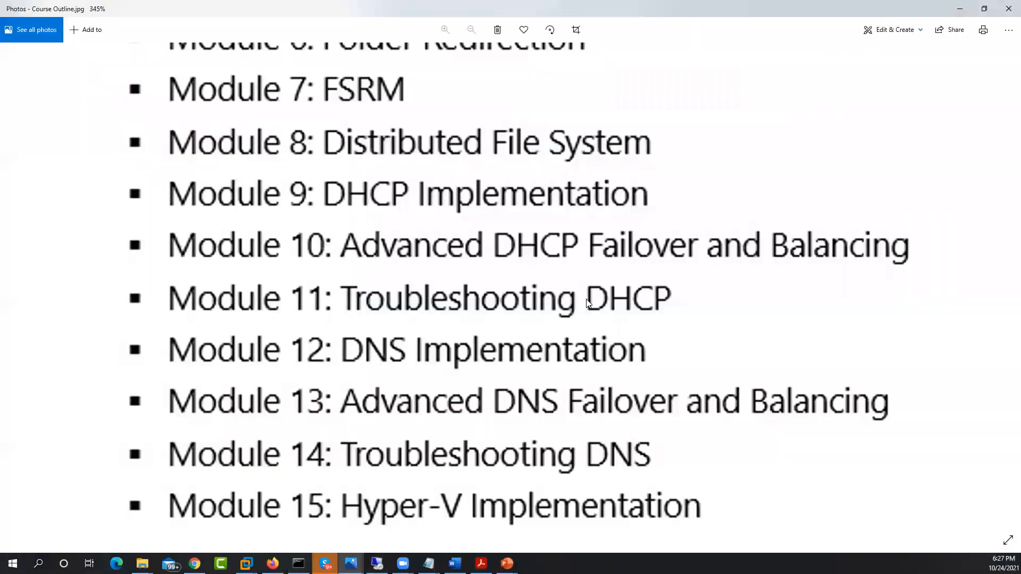
Review the module list in the Course Outline.jpg image in Photos and minimize the image.
{"action": "scroll", "coordinate": [586, 299], "scroll_direction": "down", "scroll_amount": 2}
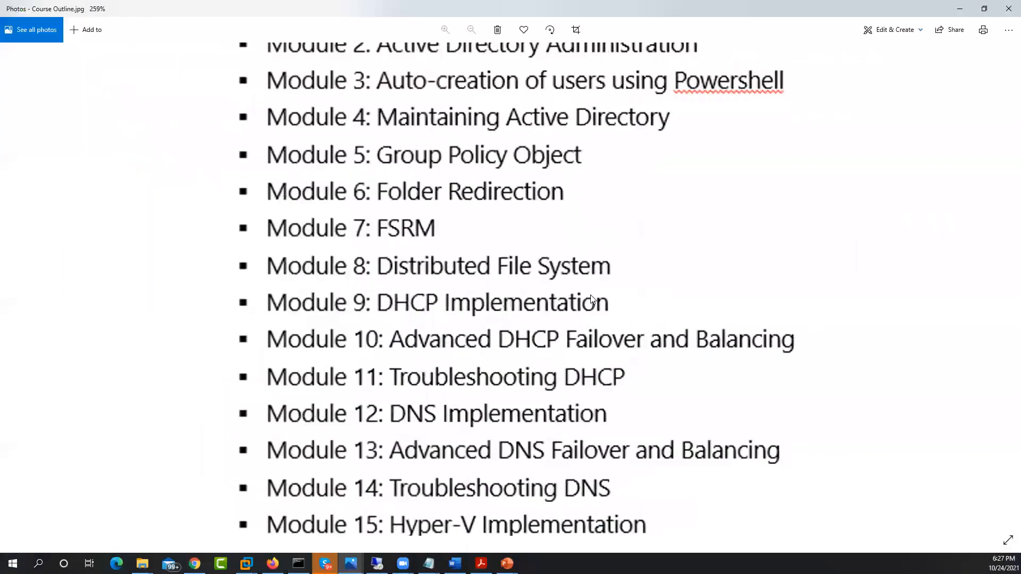
{"action": "scroll", "coordinate": [590, 295], "scroll_direction": "up", "scroll_amount": 1}
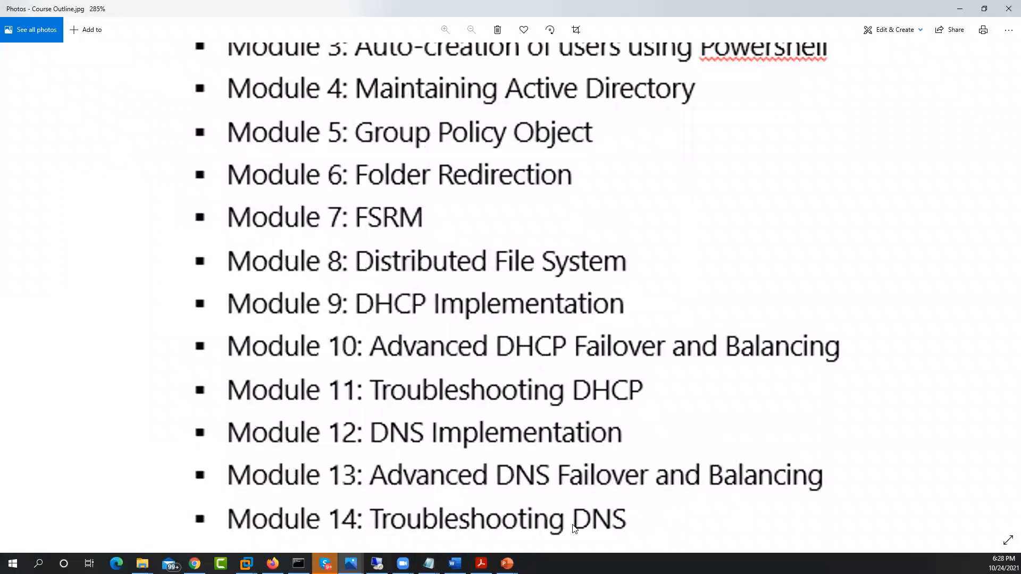
{"action": "left_click", "coordinate": [960, 9]}
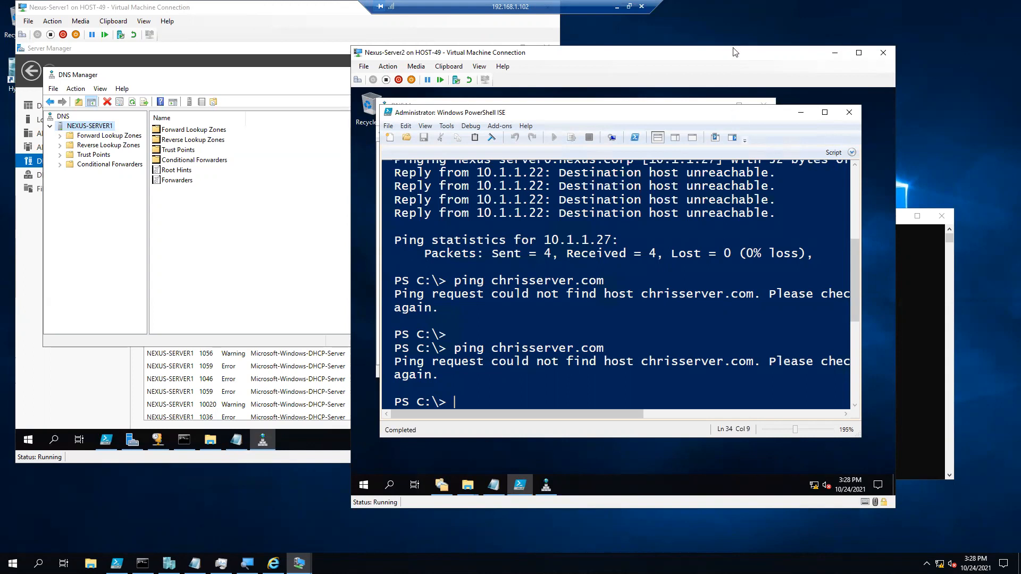
Reposition the Nexus-Server2 virtual machine window, and minimize DNS Manager on Nexus-Server1 and PowerShell ISE on Nexus-Server2.
{"action": "left_click_drag", "start_coordinate": [735, 53], "coordinate": [774, 49]}
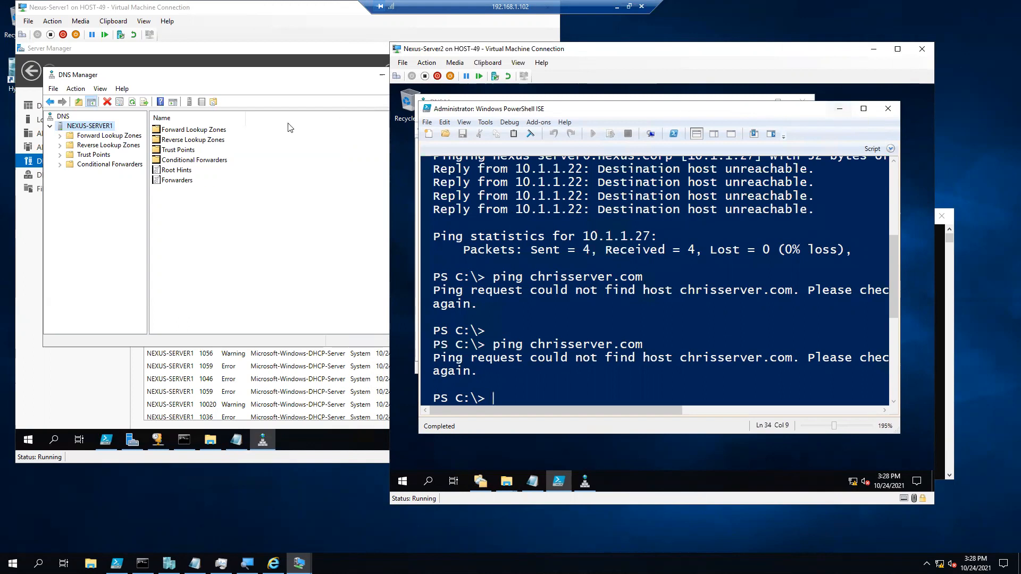
{"action": "left_click", "coordinate": [260, 81]}
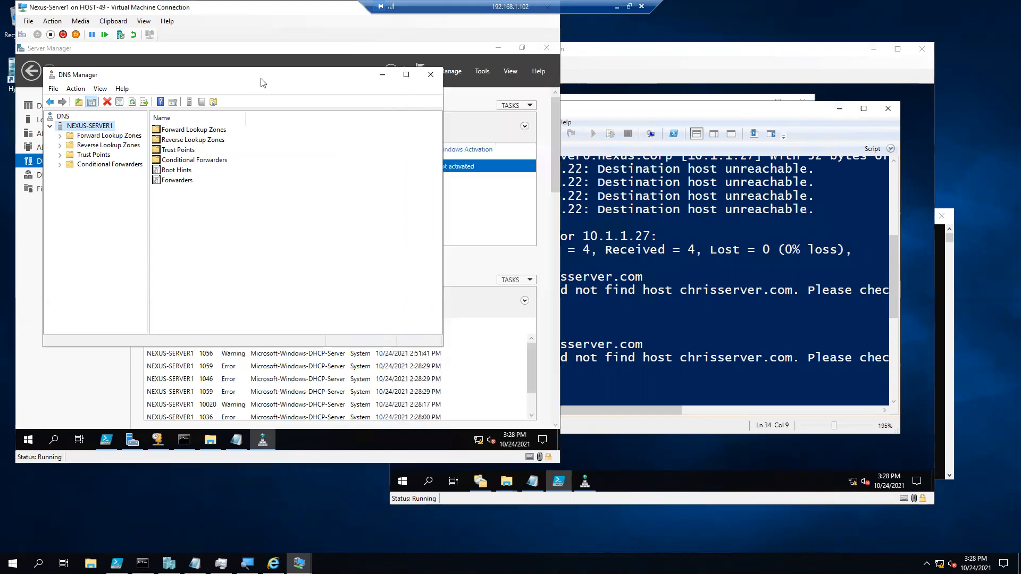
{"action": "left_click", "coordinate": [381, 78]}
{"action": "left_click", "coordinate": [826, 137]}
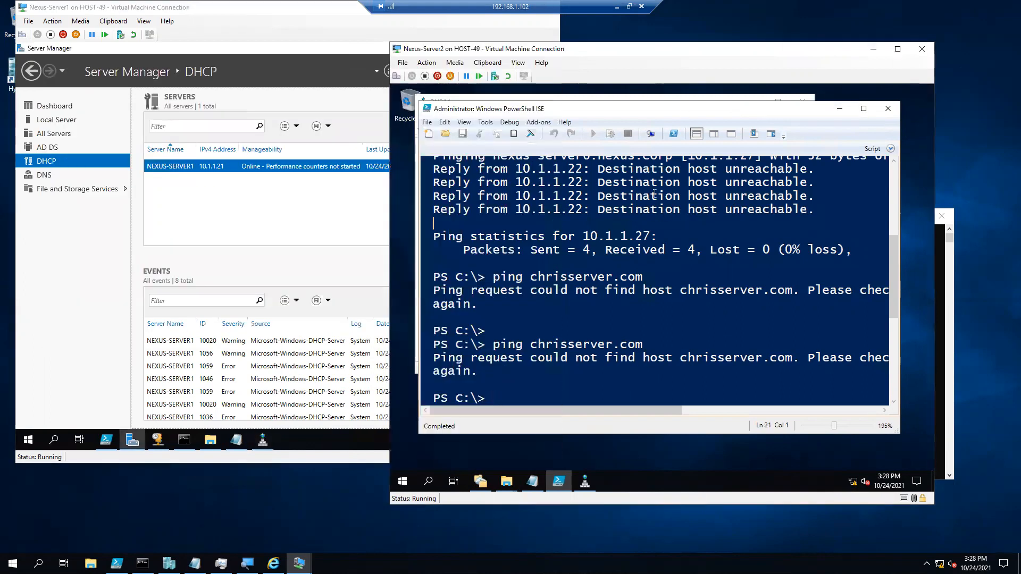
{"action": "left_click", "coordinate": [839, 108]}
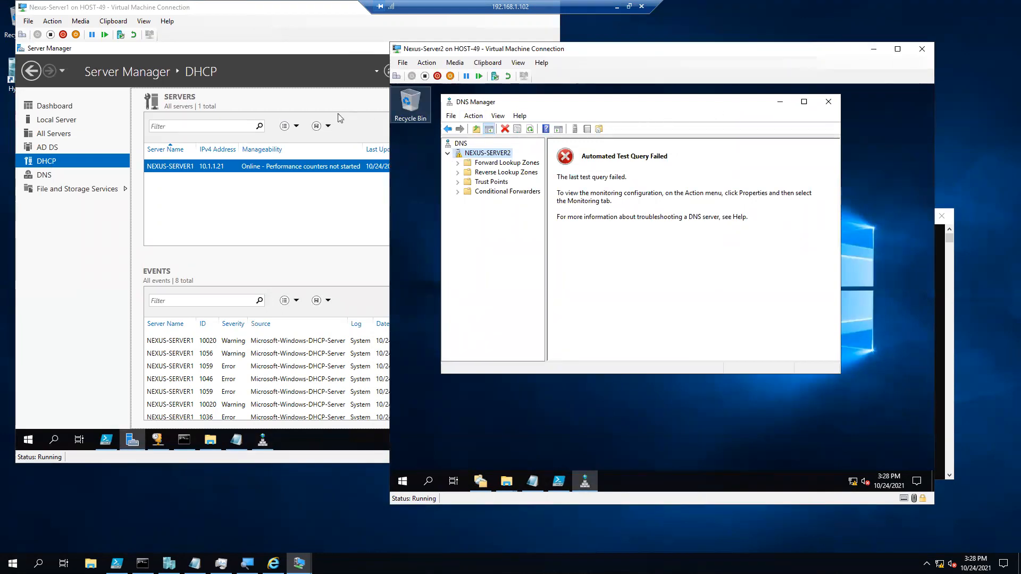
{"action": "left_click", "coordinate": [340, 129]}
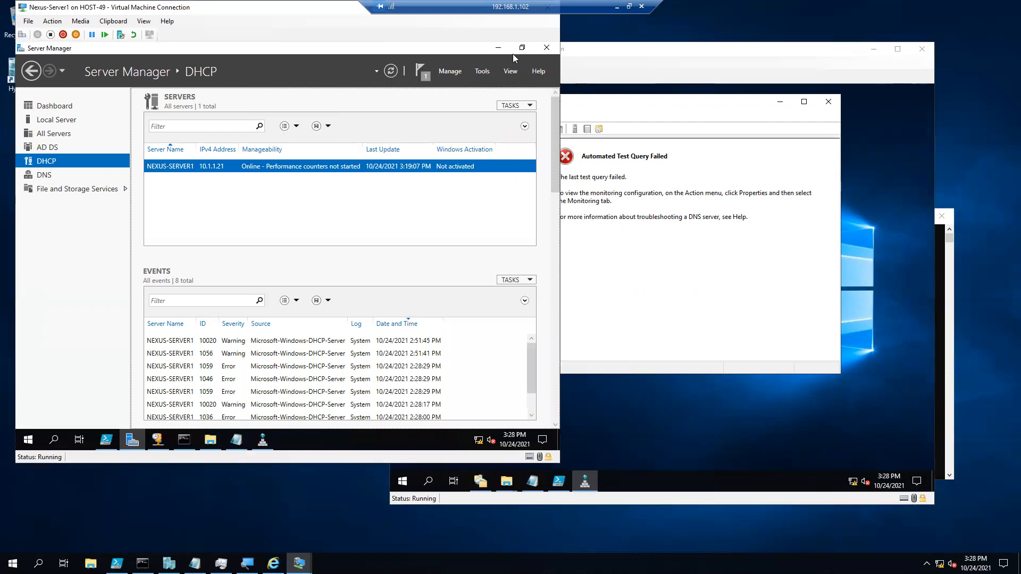
{"action": "left_click", "coordinate": [499, 47]}
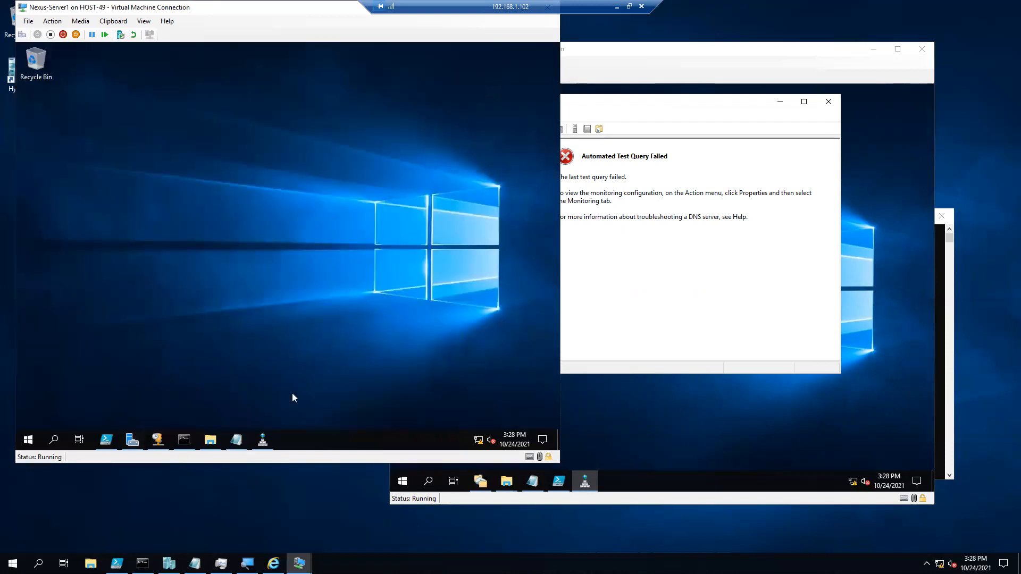
{"action": "left_click", "coordinate": [267, 440]}
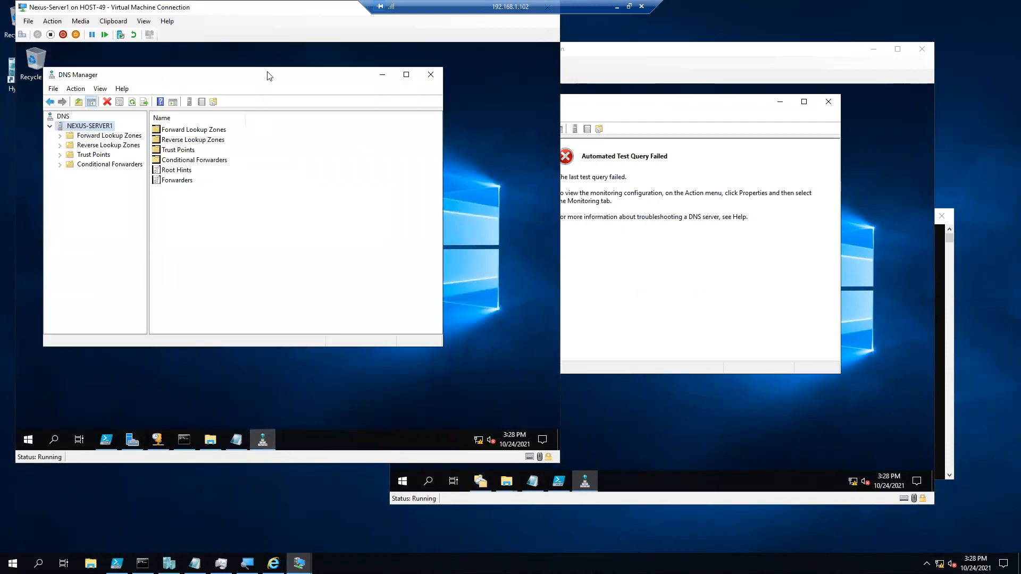
{"action": "left_click_drag", "start_coordinate": [266, 75], "coordinate": [291, 74]}
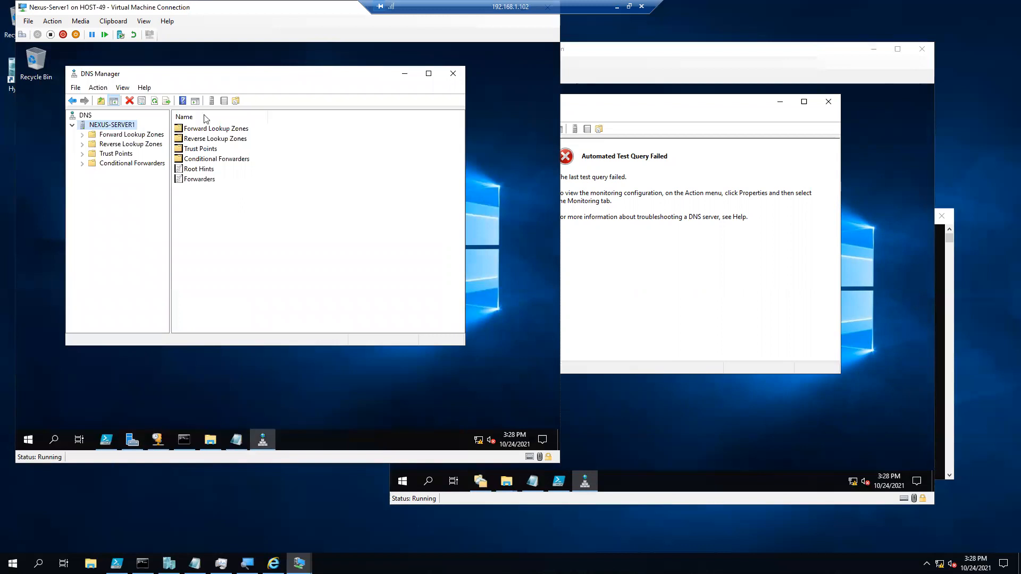
Open the DHCP console from Server Manager on Nexus-Server1 and display the address pool of the existing IPv4 scope.
{"action": "left_click", "coordinate": [134, 443]}
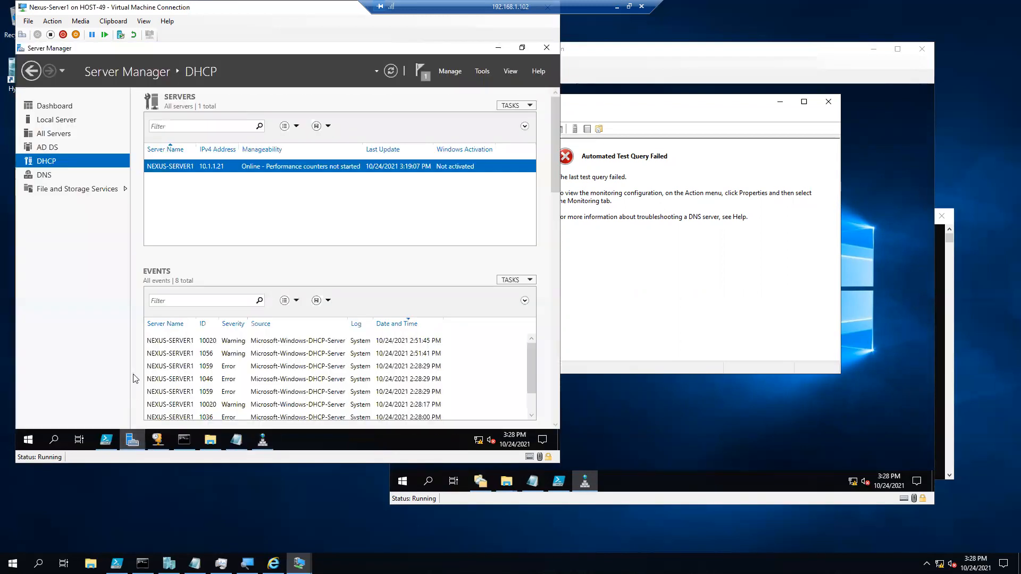
{"action": "left_click", "coordinate": [482, 71]}
{"action": "left_click", "coordinate": [447, 212]}
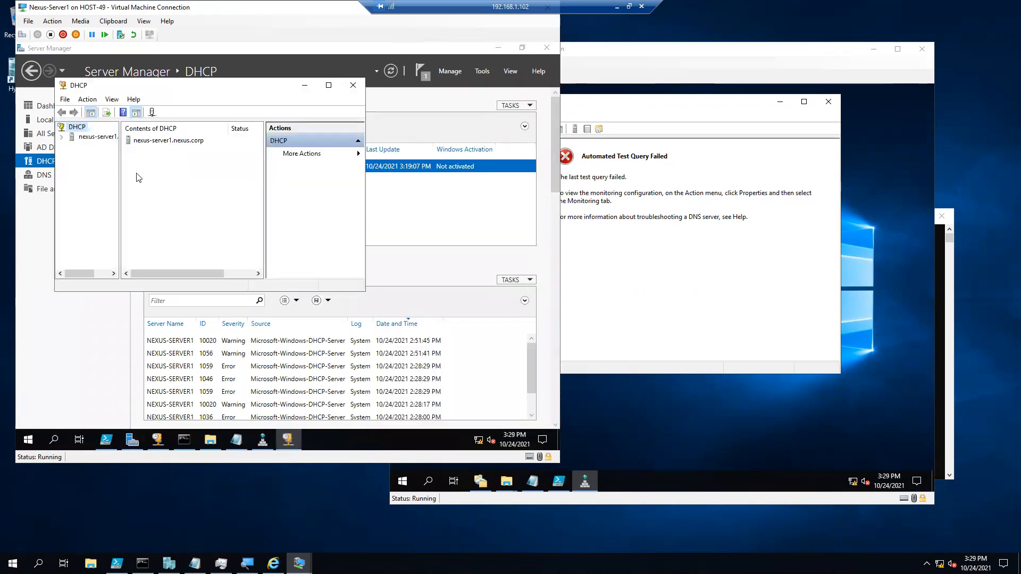
{"action": "left_click", "coordinate": [73, 147]}
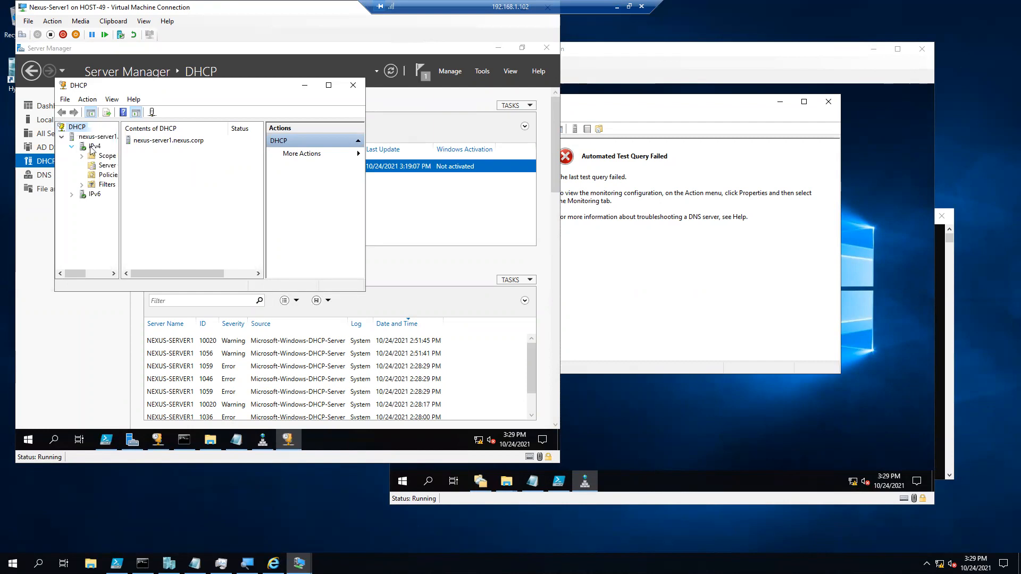
{"action": "left_click", "coordinate": [94, 147]}
{"action": "double_click", "coordinate": [105, 156]}
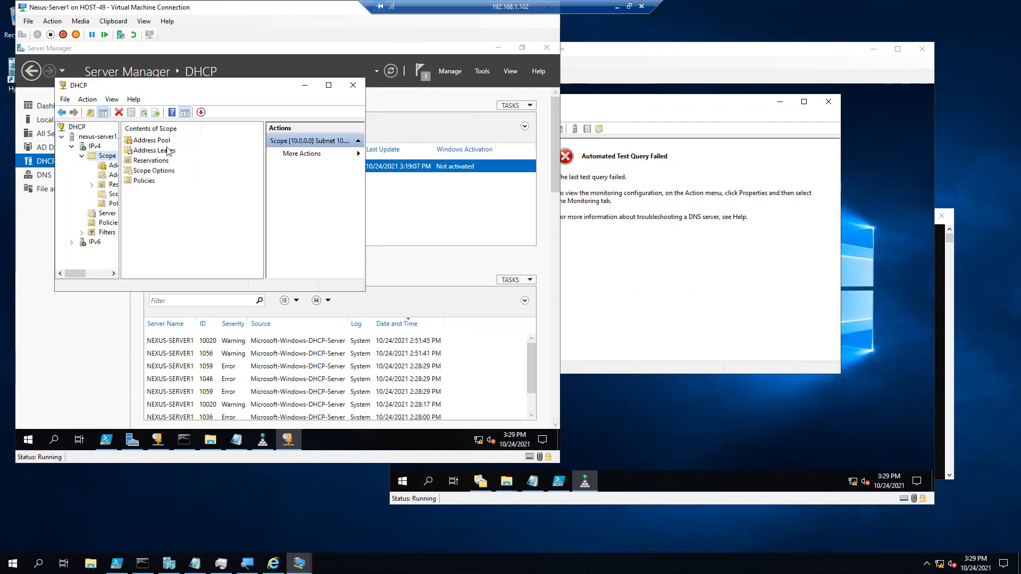
{"action": "left_click", "coordinate": [113, 165]}
{"action": "right_click", "coordinate": [154, 141]}
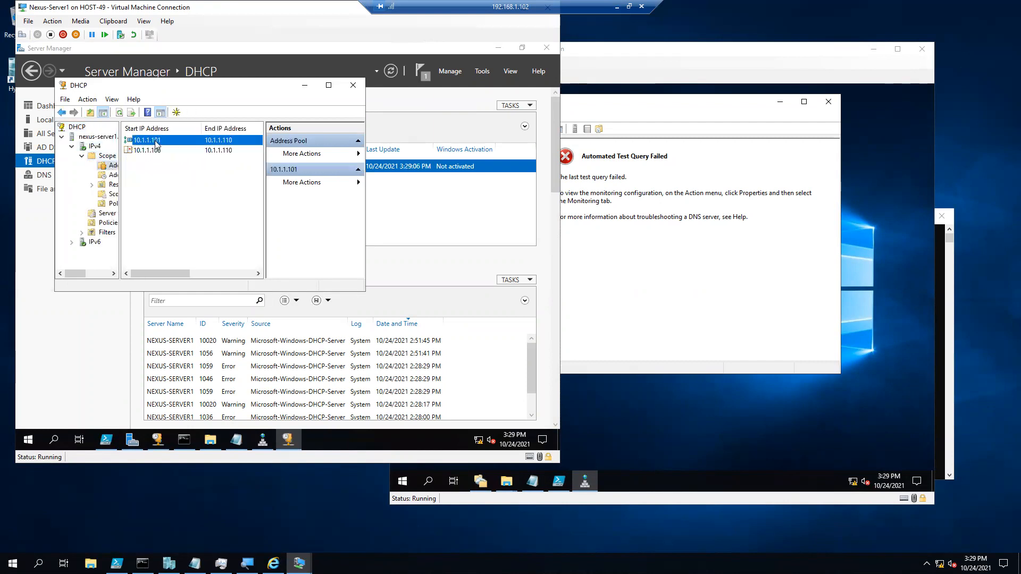
{"action": "left_click", "coordinate": [149, 183]}
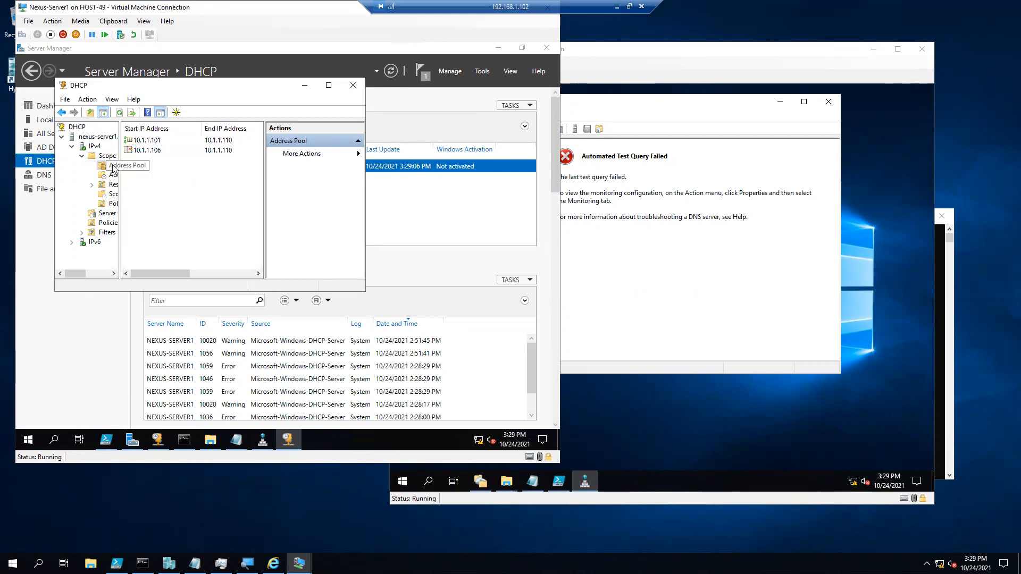
{"action": "right_click", "coordinate": [112, 167]}
{"action": "left_click", "coordinate": [112, 158]}
{"action": "right_click", "coordinate": [112, 158]}
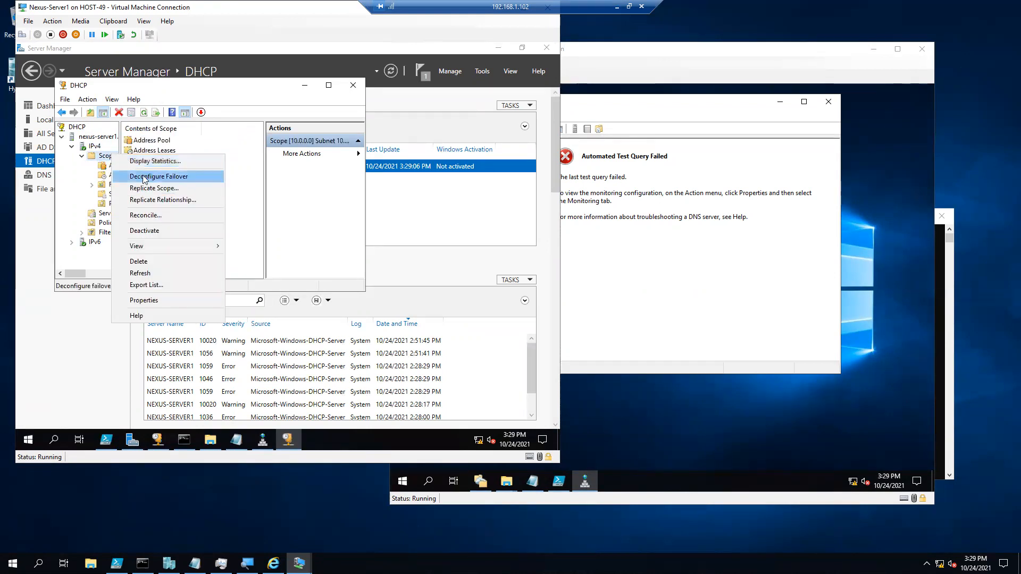
{"action": "left_click", "coordinate": [307, 218]}
{"action": "right_click", "coordinate": [108, 159]}
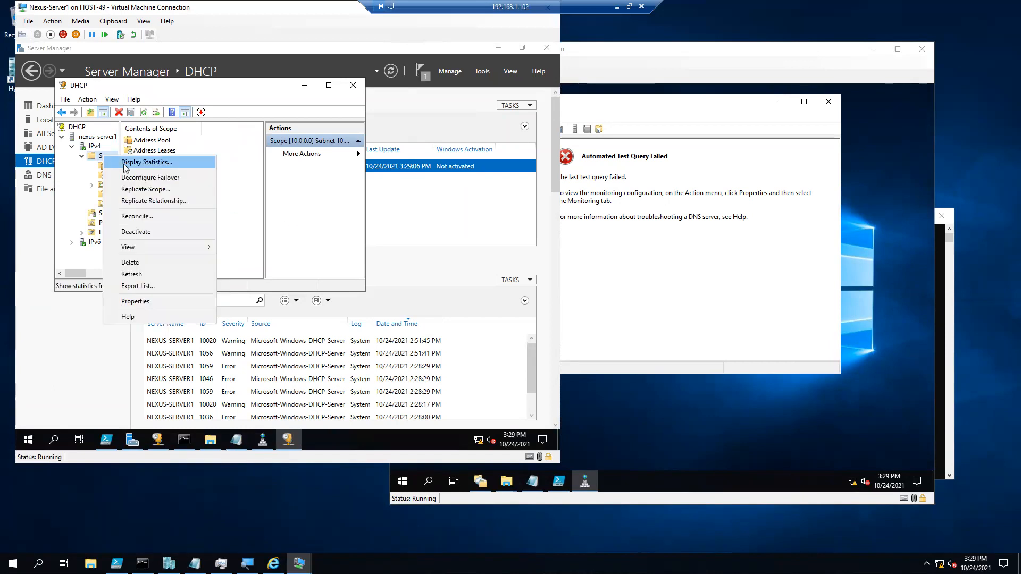
Start a new IPv4 DHCP scope on Nexus-Server1 and name it "Subent 192.168.1.0".
{"action": "left_click", "coordinate": [95, 147]}
{"action": "right_click", "coordinate": [94, 147]}
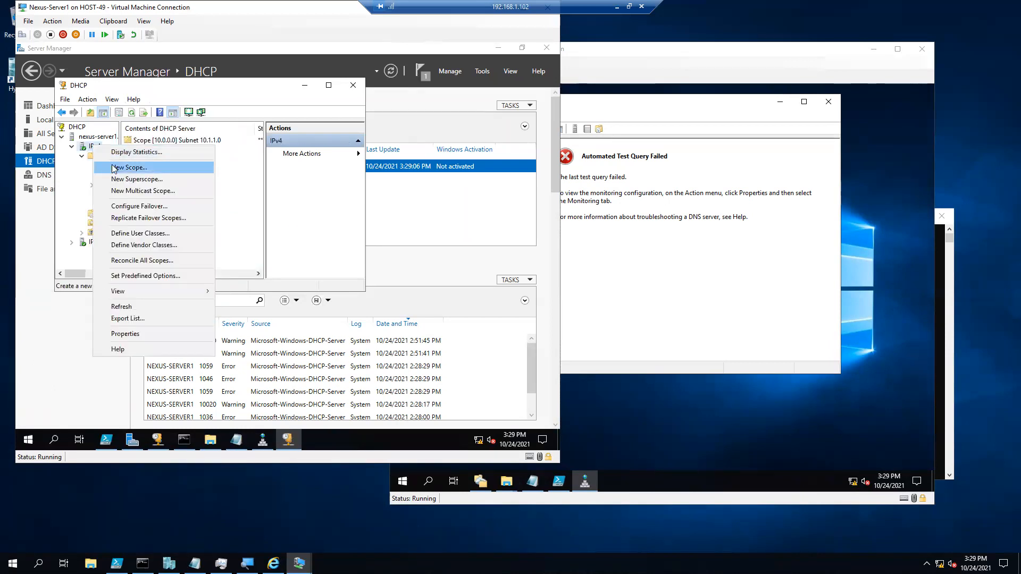
{"action": "left_click", "coordinate": [128, 167]}
{"action": "left_click", "coordinate": [276, 286]}
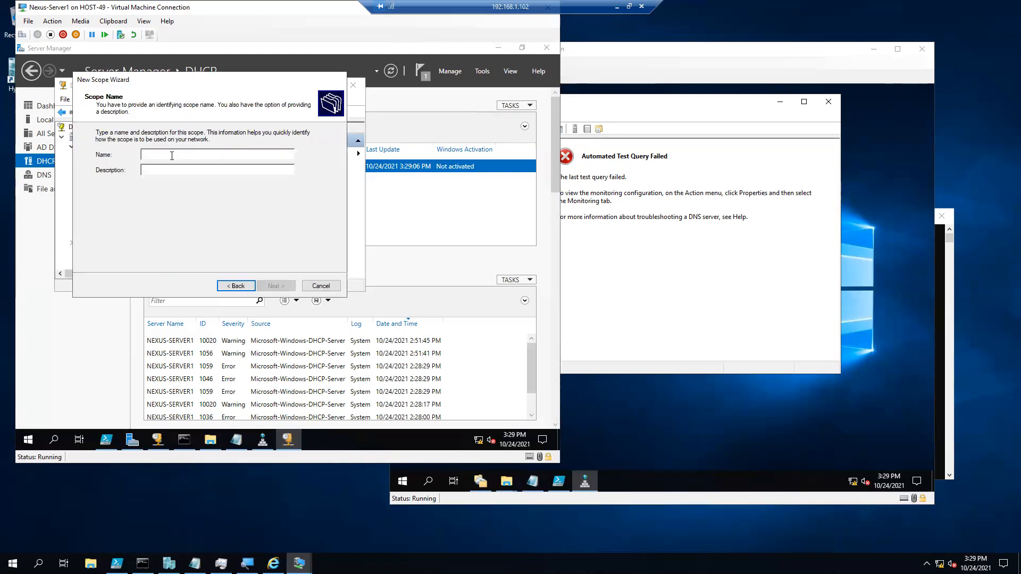
{"action": "type", "text": "Subent 192.168.1.0"}
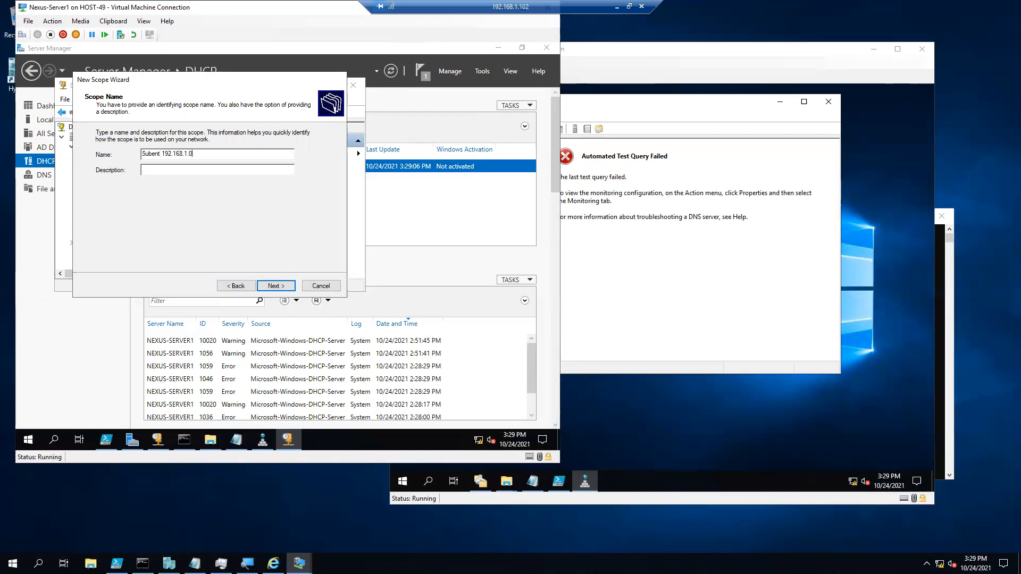
{"action": "left_click", "coordinate": [276, 285]}
Set the new scope's address range from 192.168.1.101 to 192.168.1.200 and accept it.
{"action": "left_click", "coordinate": [157, 159]}
{"action": "type", "text": "192 . 168 . 1 ."}
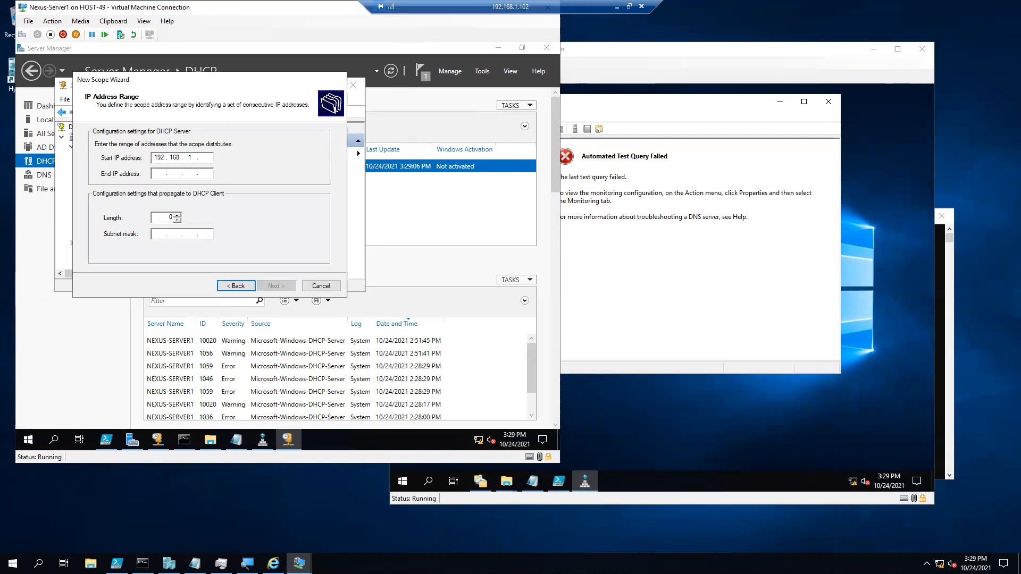
{"action": "type", "text": " 101"}
{"action": "key", "text": "Tab"}
{"action": "type", "text": "192 . 168 . 1 ."}
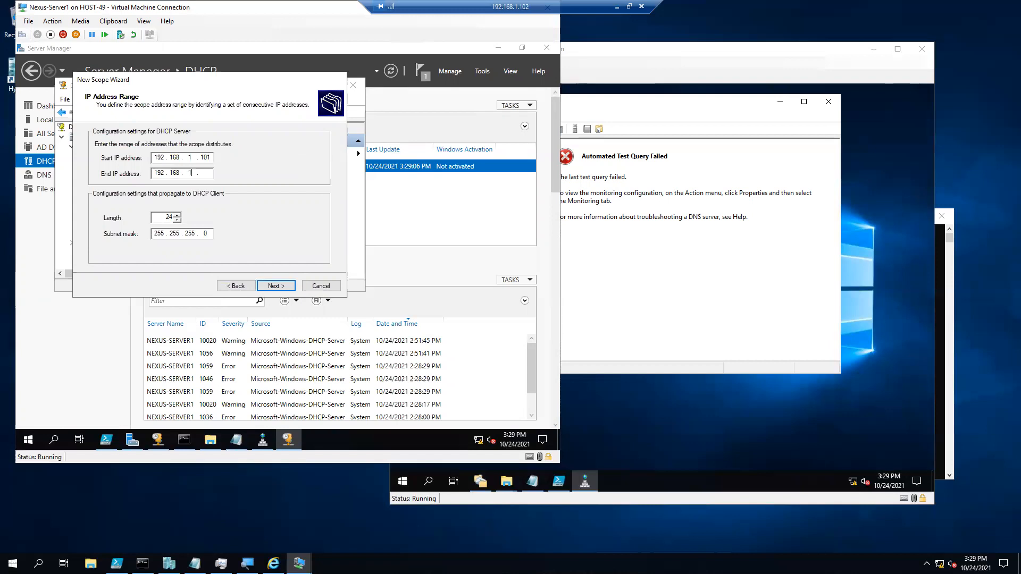
{"action": "type", "text": " 200"}
{"action": "key", "text": "Tab"}
{"action": "left_click", "coordinate": [273, 286]}
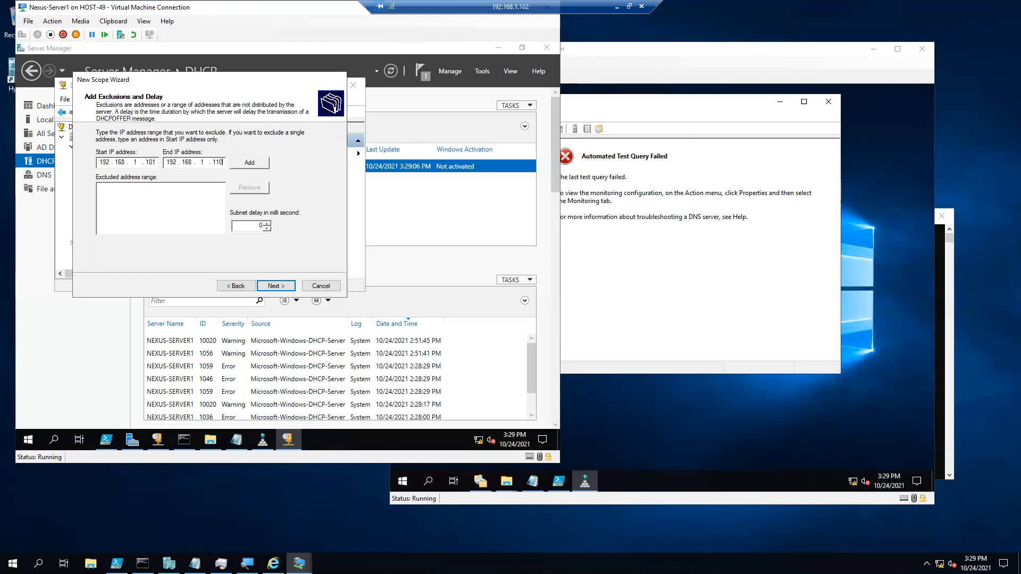
Exclude the addresses 192.168.1.101 to 192.168.1.110 from the new DHCP scope.
{"action": "left_click", "coordinate": [248, 164]}
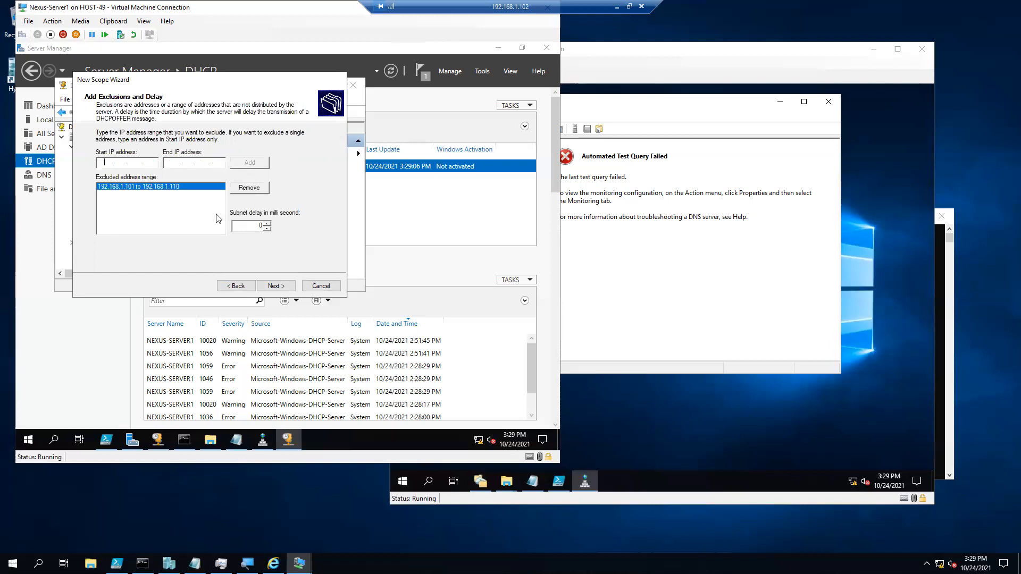
Keep the default lease duration and add 192.168.1.1 as the default gateway for the new DHCP scope.
{"action": "left_click", "coordinate": [275, 287]}
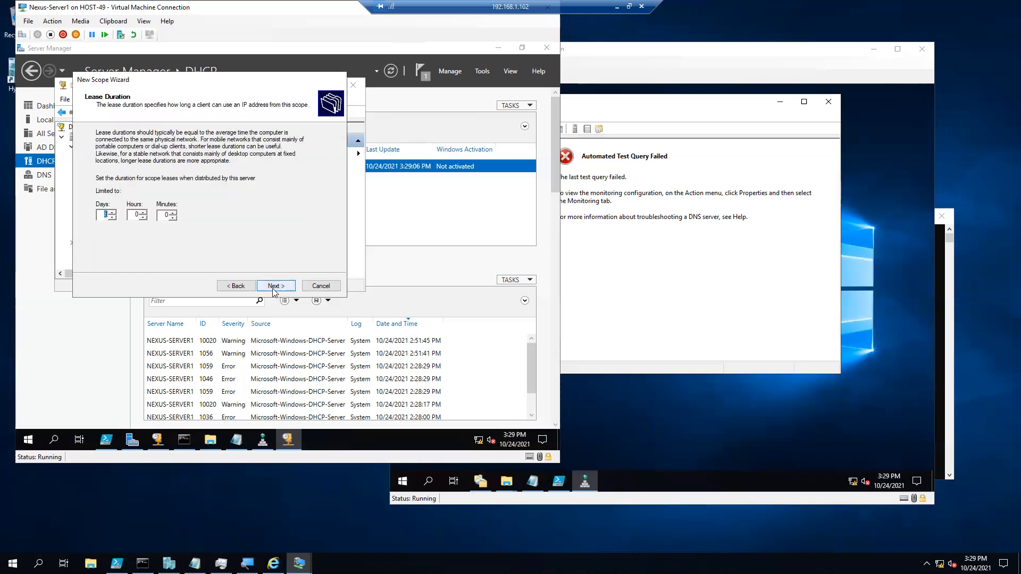
{"action": "left_click", "coordinate": [271, 285]}
{"action": "left_click", "coordinate": [266, 285]}
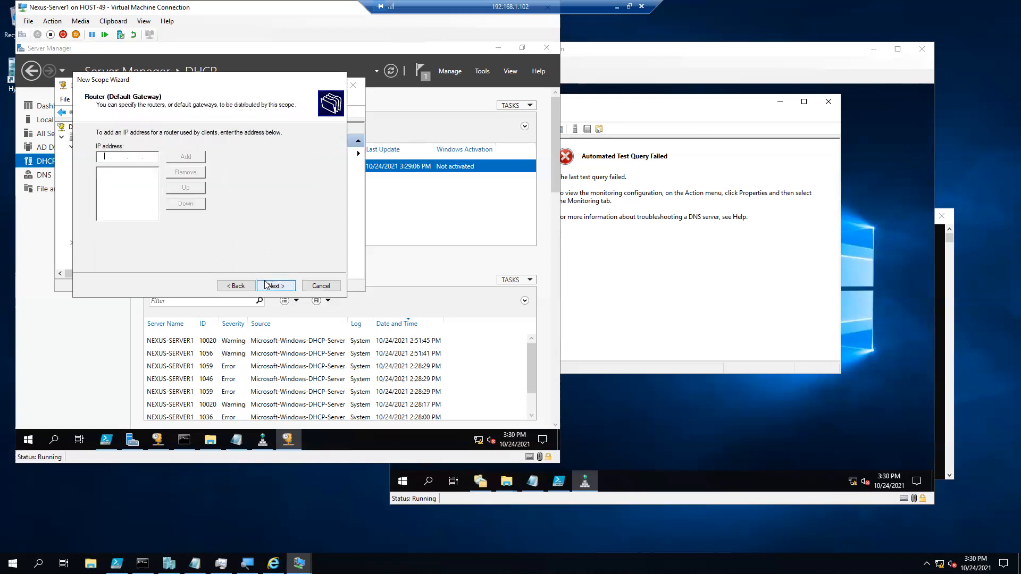
{"action": "left_click", "coordinate": [105, 154]}
{"action": "type", "text": "192.168.1.1"}
{"action": "left_click", "coordinate": [186, 159]}
{"action": "left_click", "coordinate": [268, 286]}
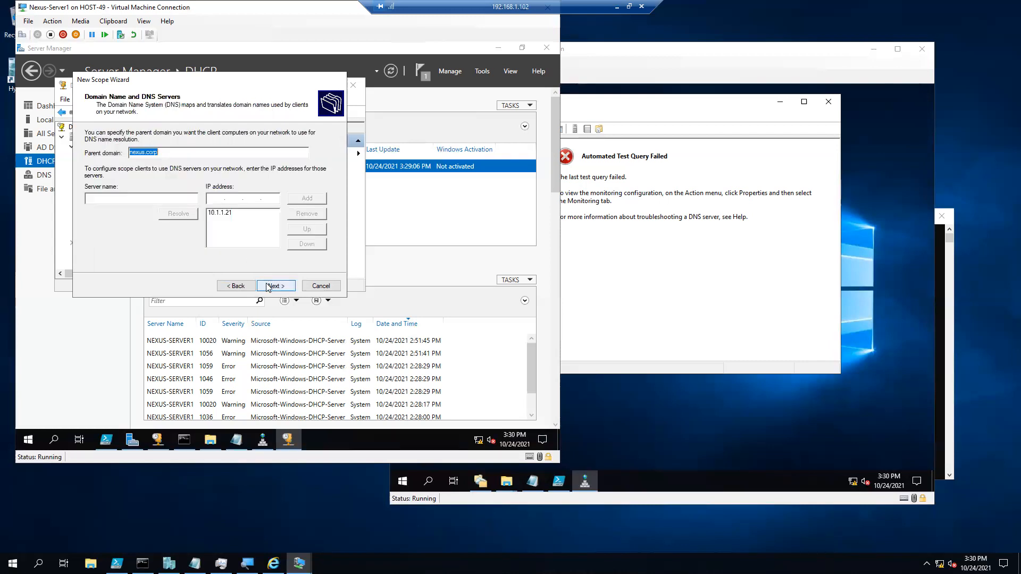
Accept the nexus.com parent domain and DNS server 10.1.1.21, leave the WINS servers empty, and finish creating the scope.
{"action": "left_click", "coordinate": [269, 286]}
{"action": "left_click", "coordinate": [269, 286]}
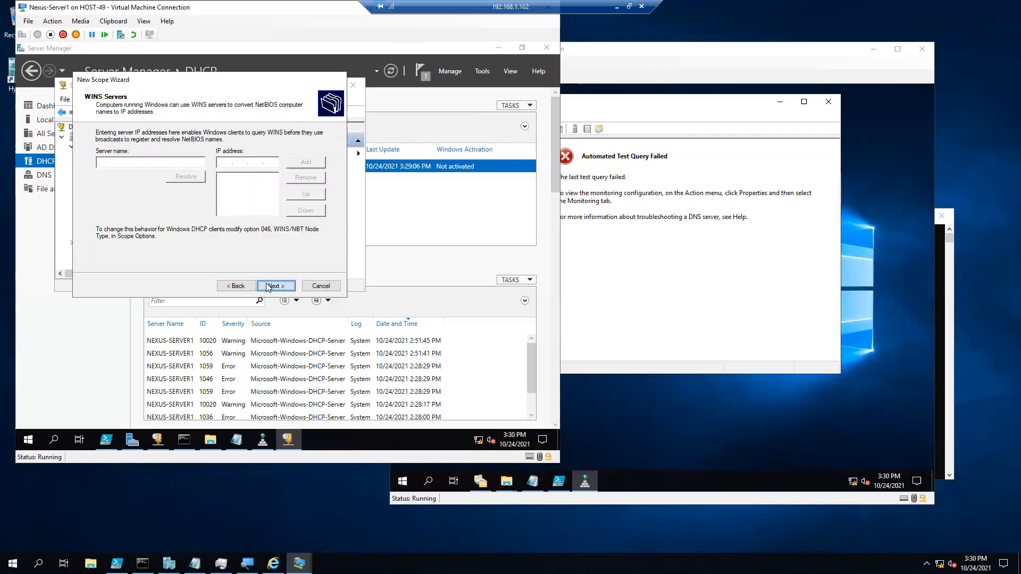
{"action": "left_click", "coordinate": [269, 286]}
{"action": "left_click", "coordinate": [269, 287]}
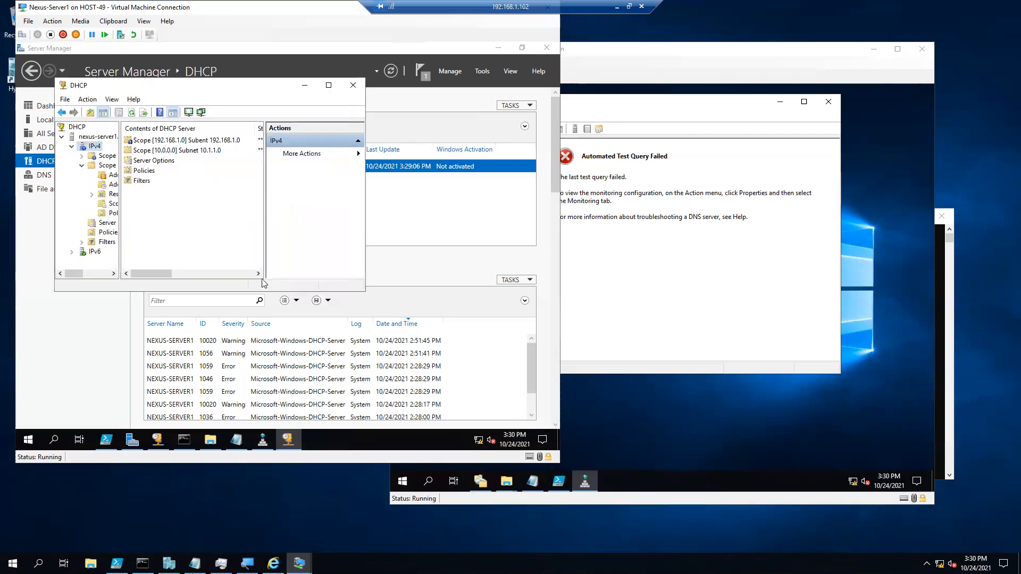
{"action": "left_click", "coordinate": [201, 141]}
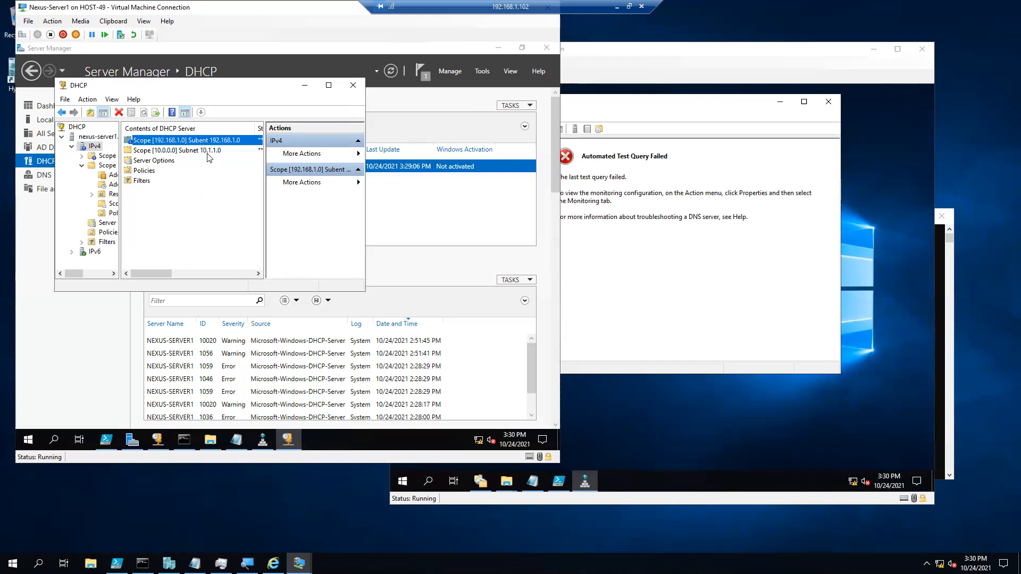
{"action": "left_click", "coordinate": [207, 152]}
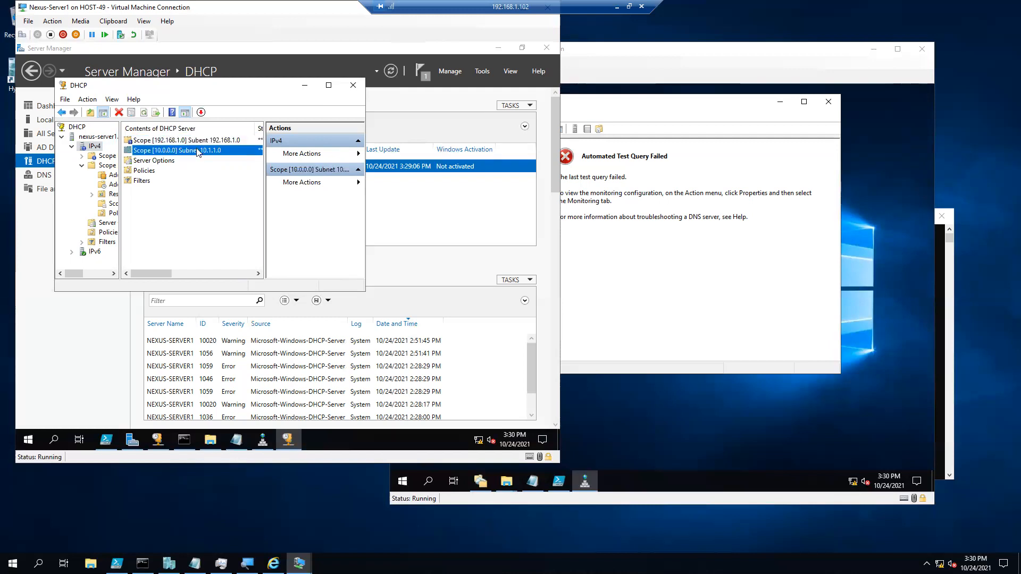
{"action": "left_click", "coordinate": [214, 141]}
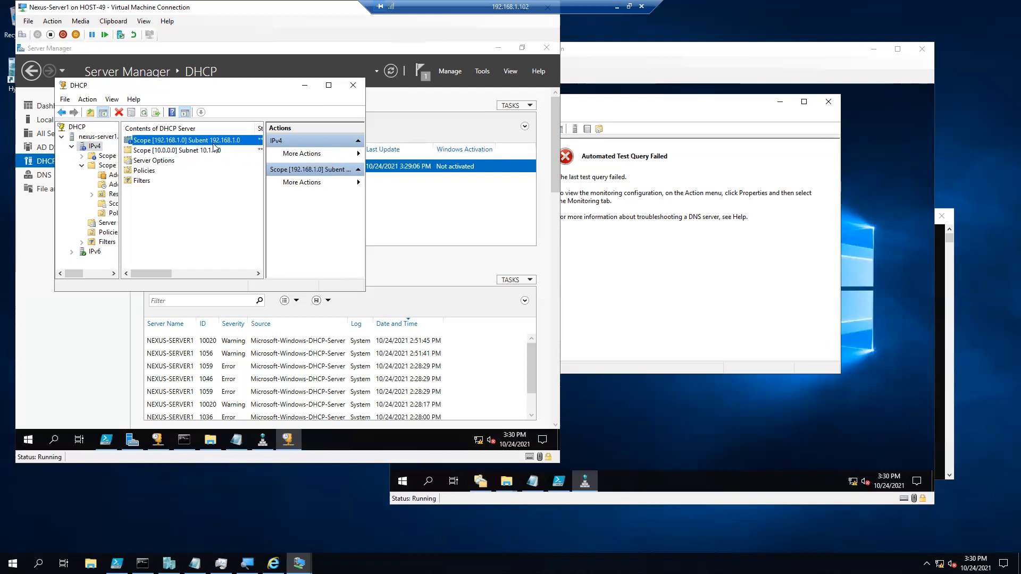
{"action": "left_click", "coordinate": [212, 151]}
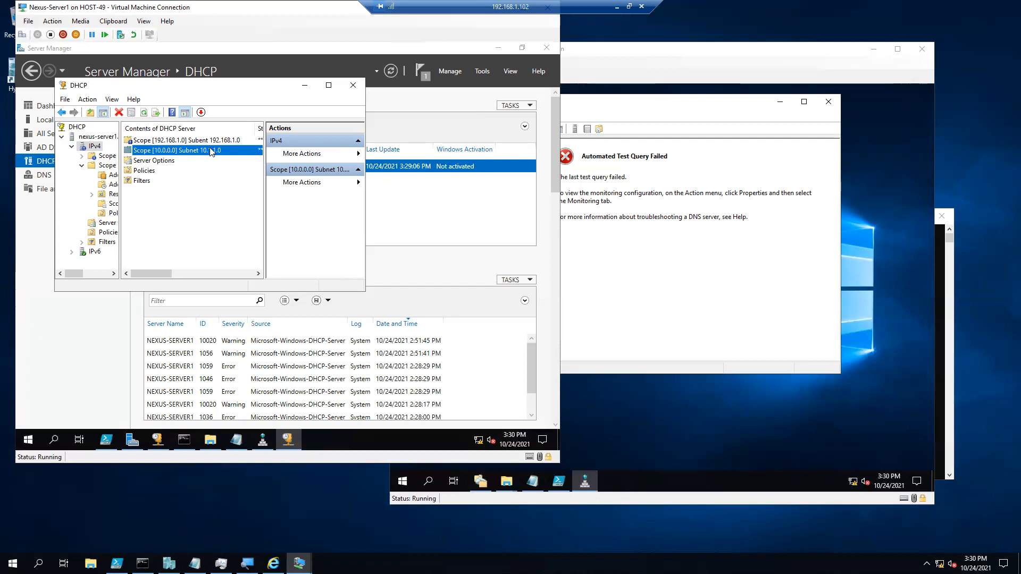
{"action": "left_click", "coordinate": [211, 142]}
{"action": "left_click", "coordinate": [210, 148]}
{"action": "left_click", "coordinate": [211, 142]}
{"action": "left_click", "coordinate": [211, 147]}
{"action": "left_click", "coordinate": [211, 143]}
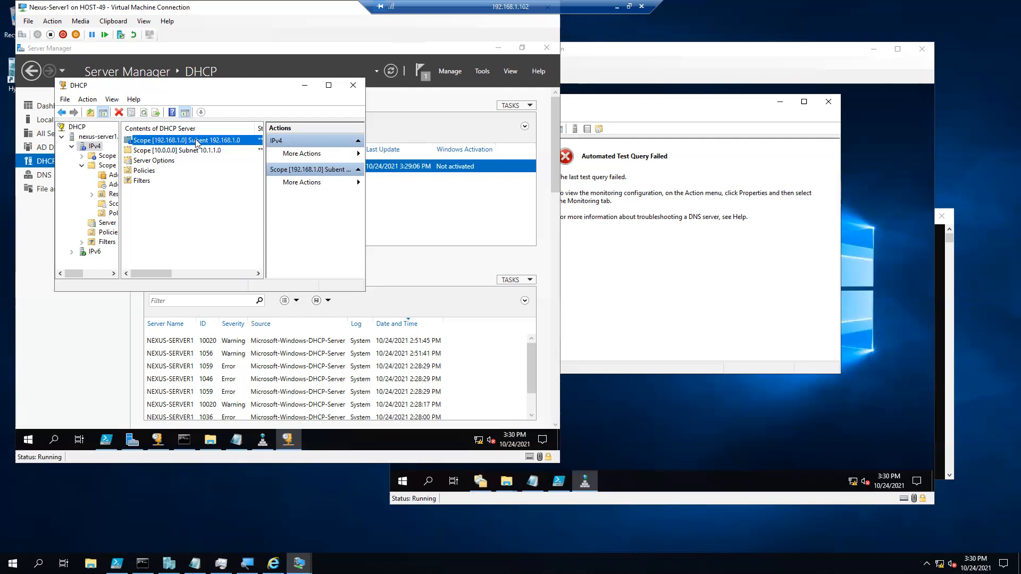
{"action": "left_click", "coordinate": [201, 149]}
{"action": "left_click", "coordinate": [203, 141]}
{"action": "left_click", "coordinate": [203, 149]}
{"action": "left_click", "coordinate": [203, 141]}
{"action": "left_click", "coordinate": [203, 149]}
{"action": "left_click", "coordinate": [203, 141]}
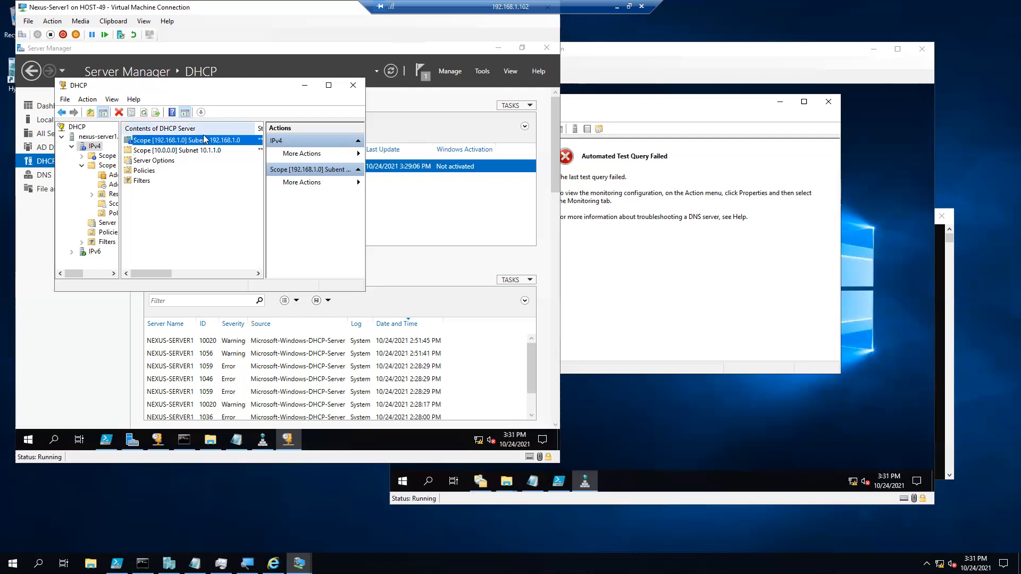
{"action": "left_click", "coordinate": [207, 150]}
{"action": "left_click", "coordinate": [209, 141]}
{"action": "left_click", "coordinate": [211, 150]}
{"action": "left_click", "coordinate": [210, 142]}
{"action": "left_click", "coordinate": [211, 149]}
{"action": "left_click", "coordinate": [212, 142]}
{"action": "left_click", "coordinate": [212, 148]}
{"action": "left_click", "coordinate": [214, 141]}
{"action": "left_click", "coordinate": [214, 151]}
{"action": "left_click", "coordinate": [215, 142]}
{"action": "left_click", "coordinate": [215, 150]}
{"action": "left_click", "coordinate": [215, 142]}
{"action": "left_click", "coordinate": [216, 151]}
{"action": "left_click", "coordinate": [216, 142]}
{"action": "left_click", "coordinate": [216, 150]}
{"action": "left_click", "coordinate": [217, 143]}
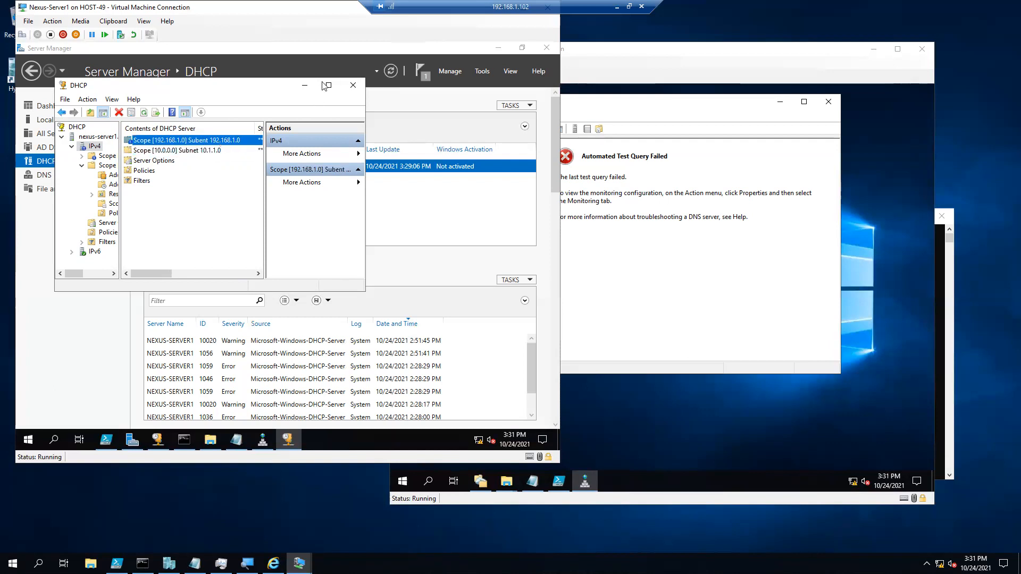
Minimize the DHCP console and the Nexus-Server1 connection window to uncover DNS Manager on Nexus-Server2.
{"action": "left_click", "coordinate": [304, 86]}
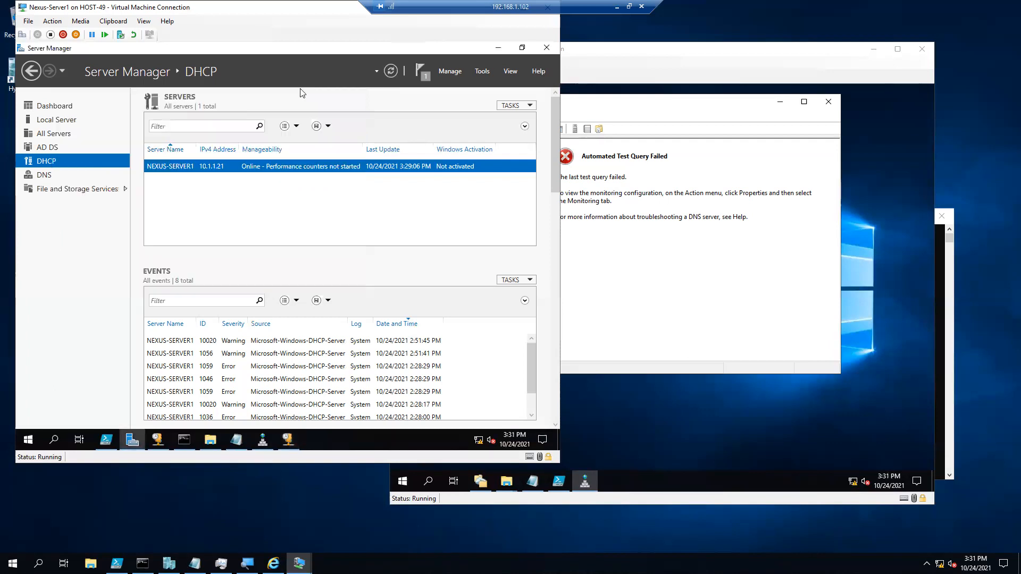
{"action": "left_click_drag", "start_coordinate": [311, 4], "coordinate": [322, 38]}
{"action": "left_click", "coordinate": [509, 40]}
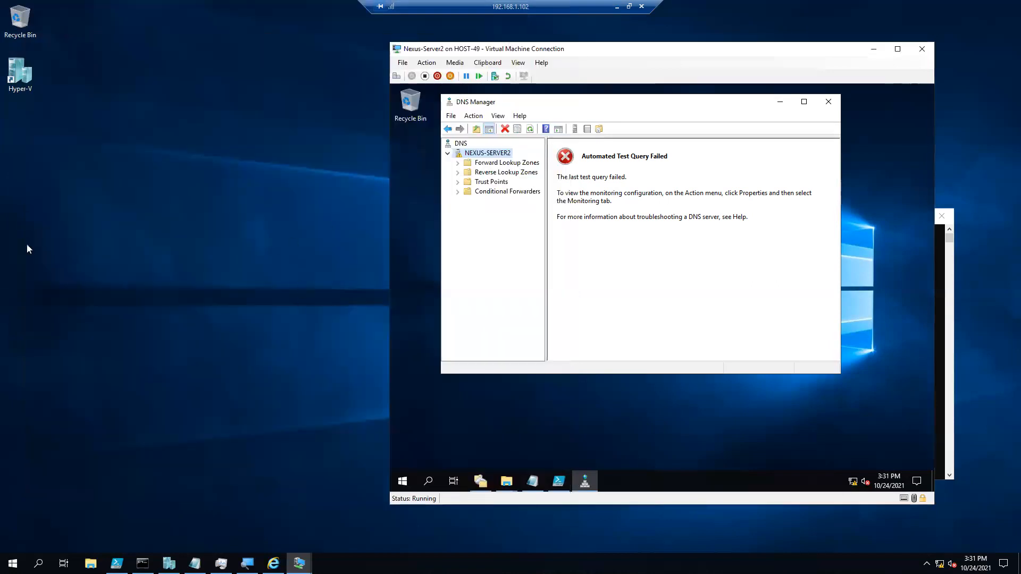